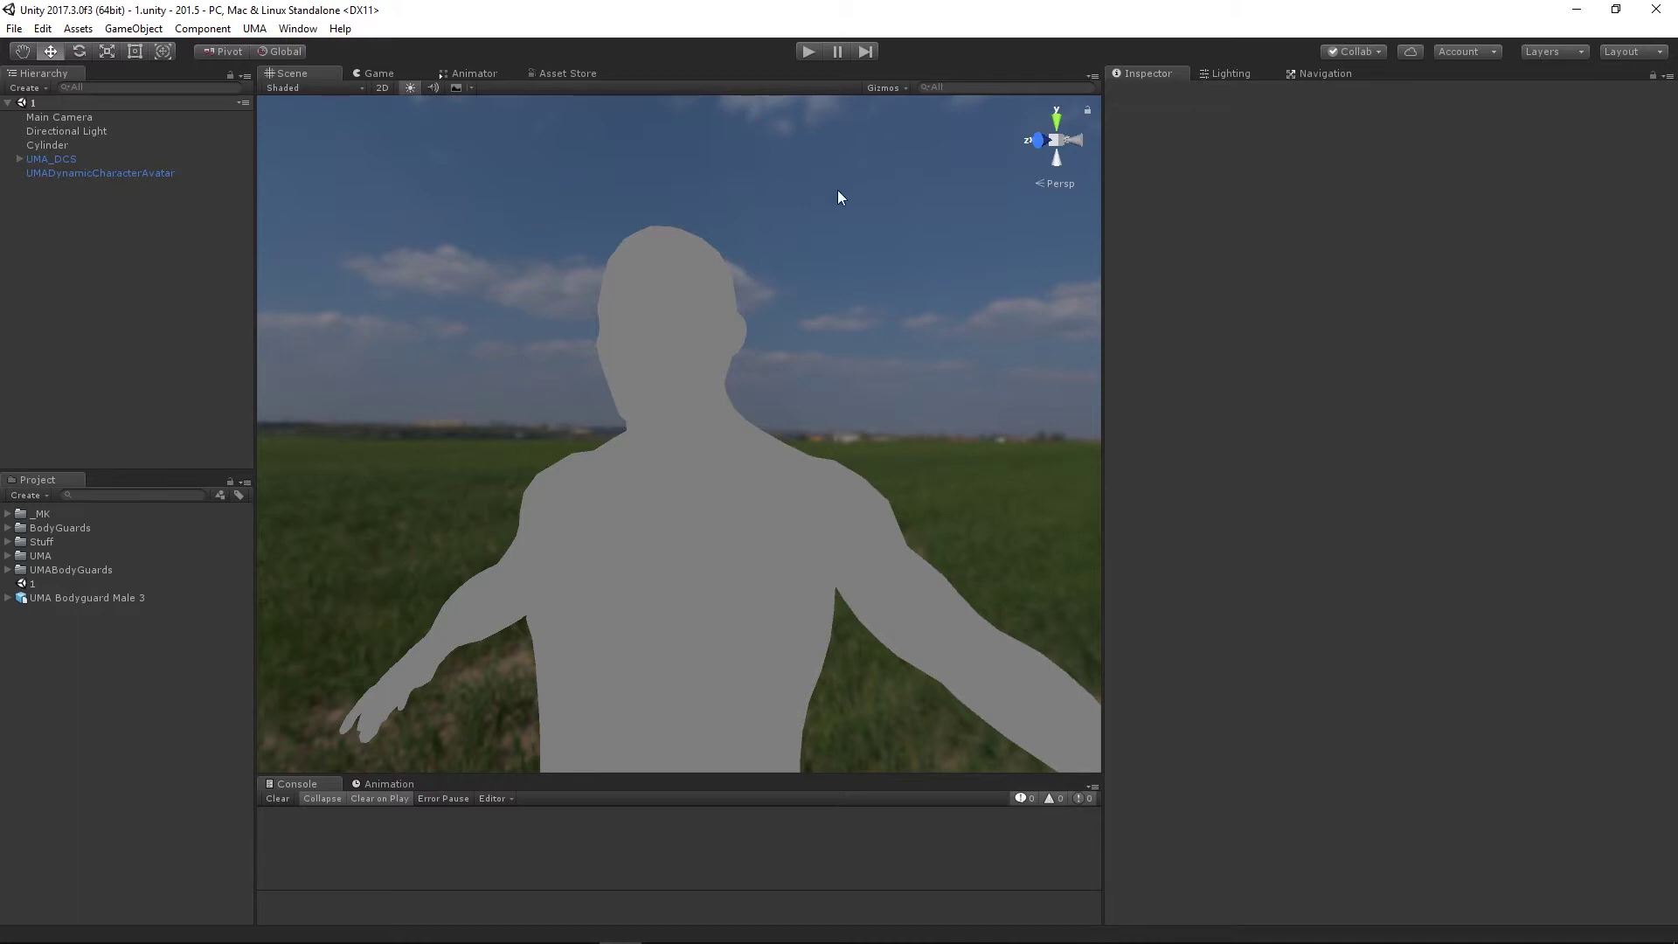
Run the scene and display the material list of the avatar's UMARenderer
left_click(806, 50)
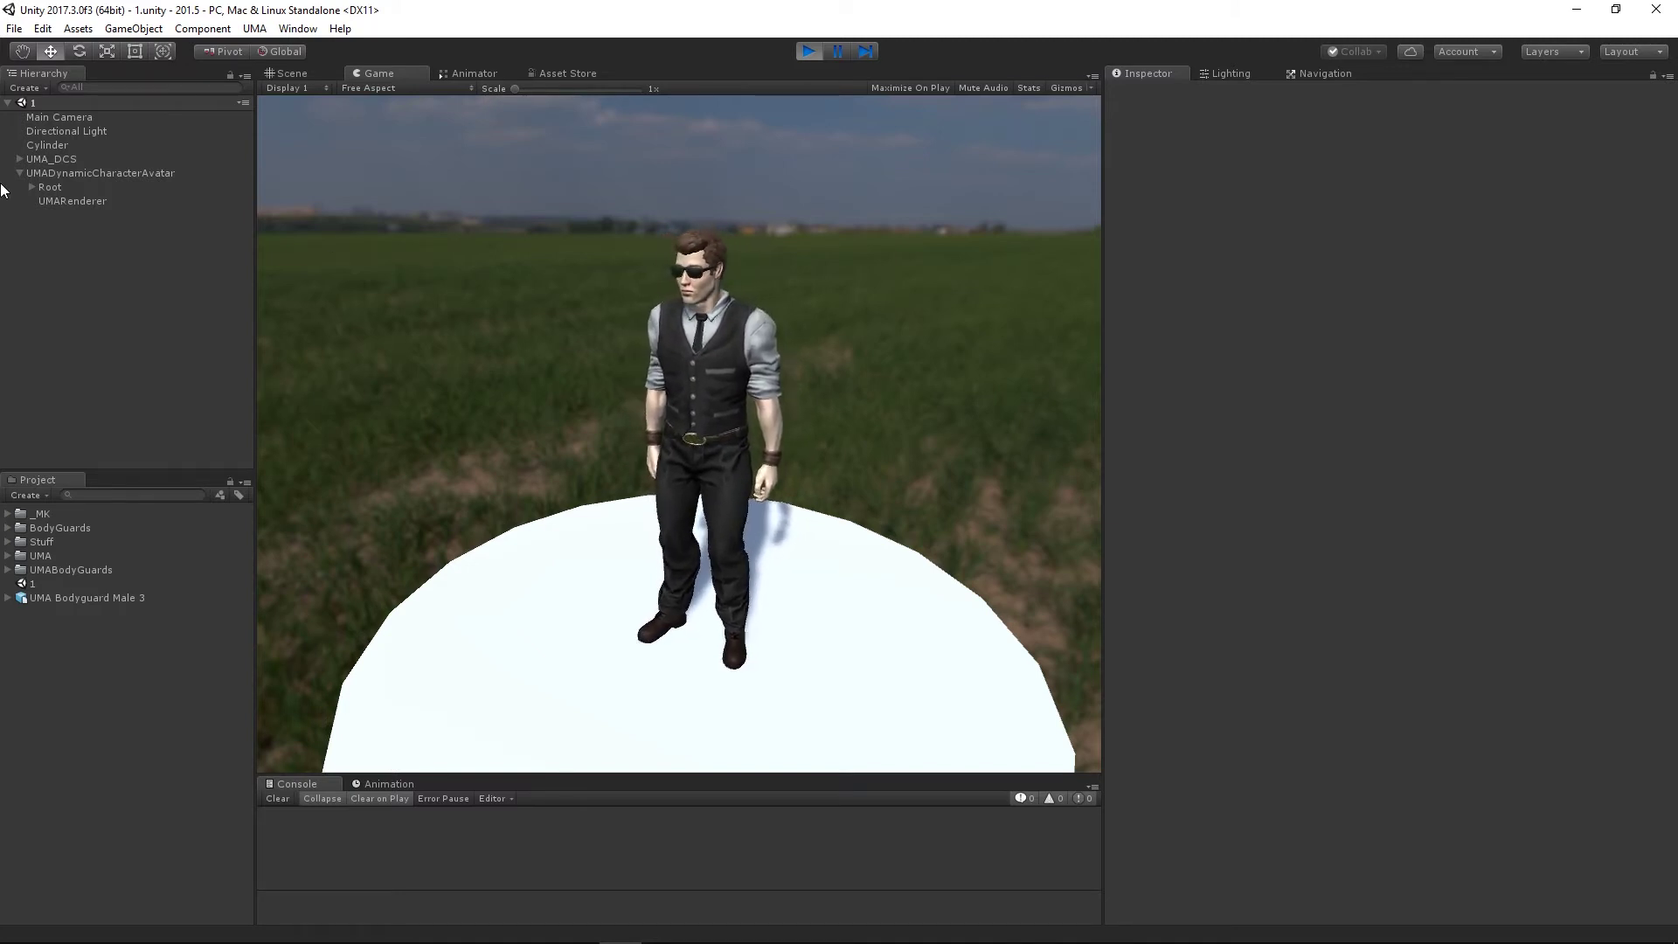
left_click(44, 201)
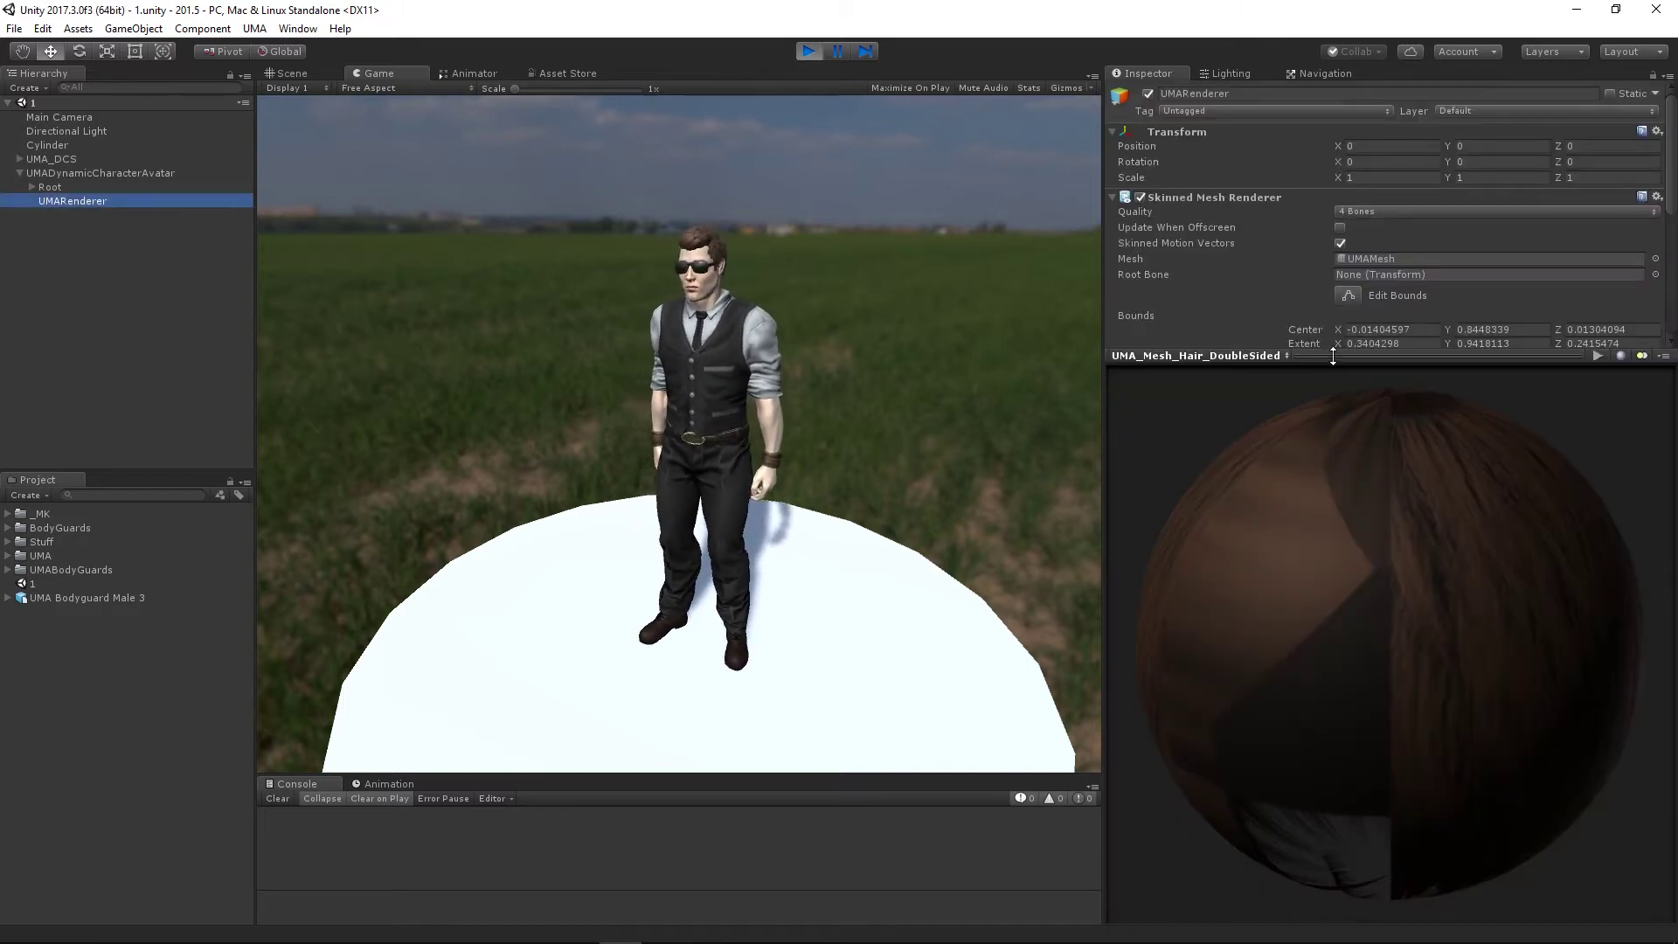
left_click_drag(1333, 356, 1333, 525)
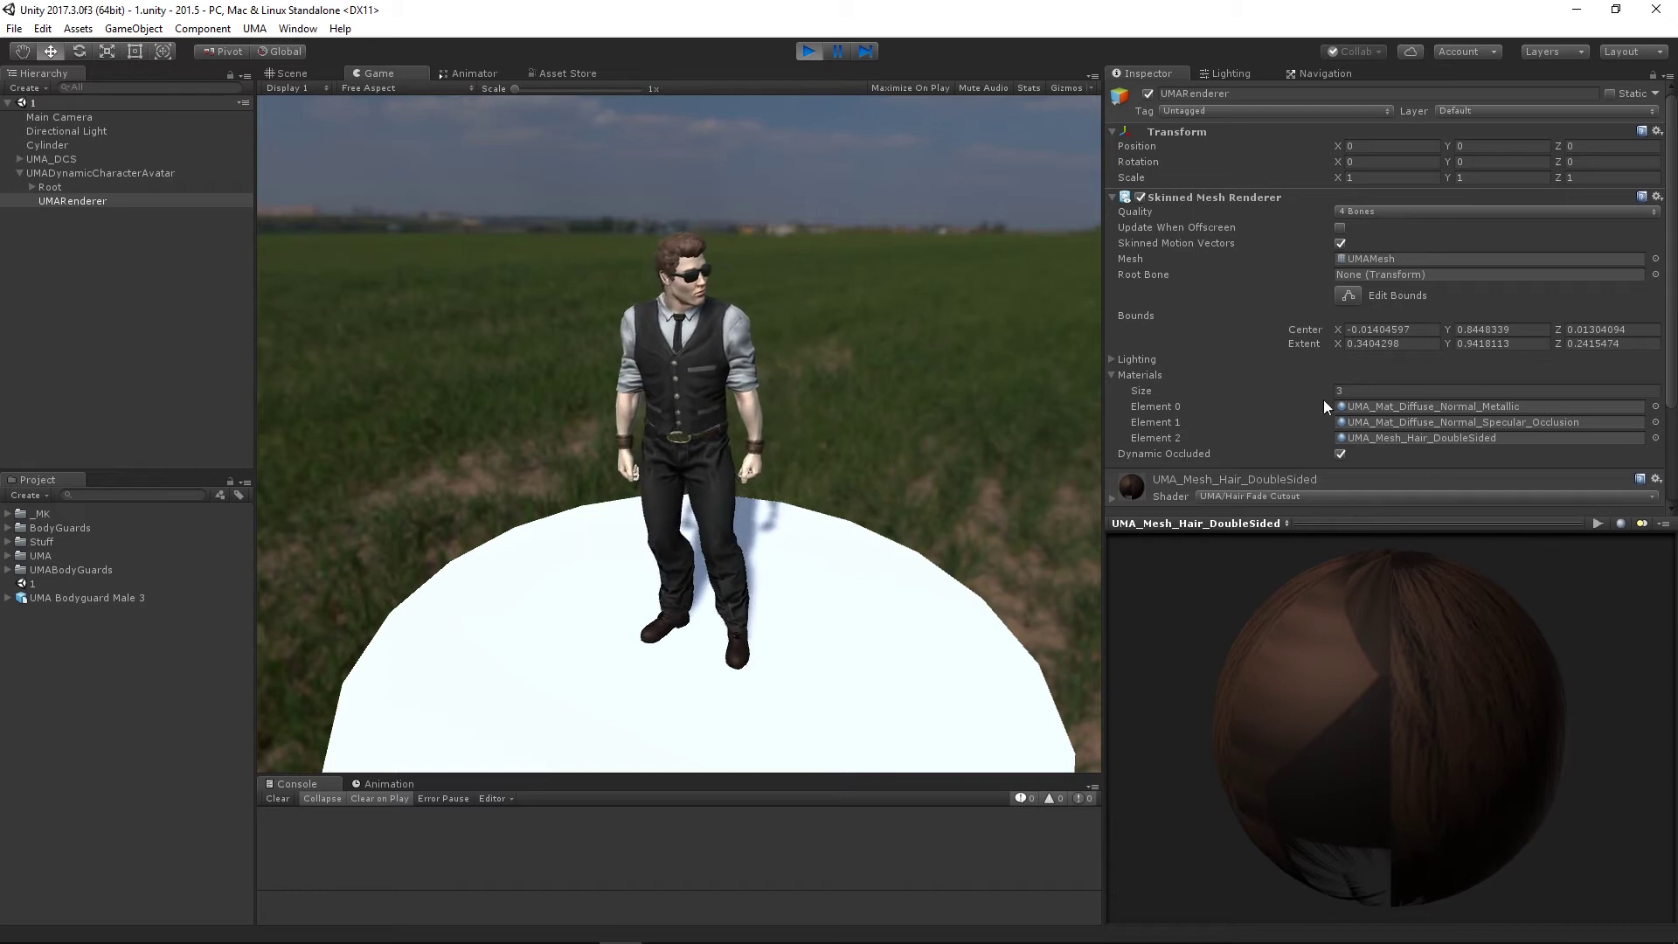
scroll(1293, 380, "down", 3)
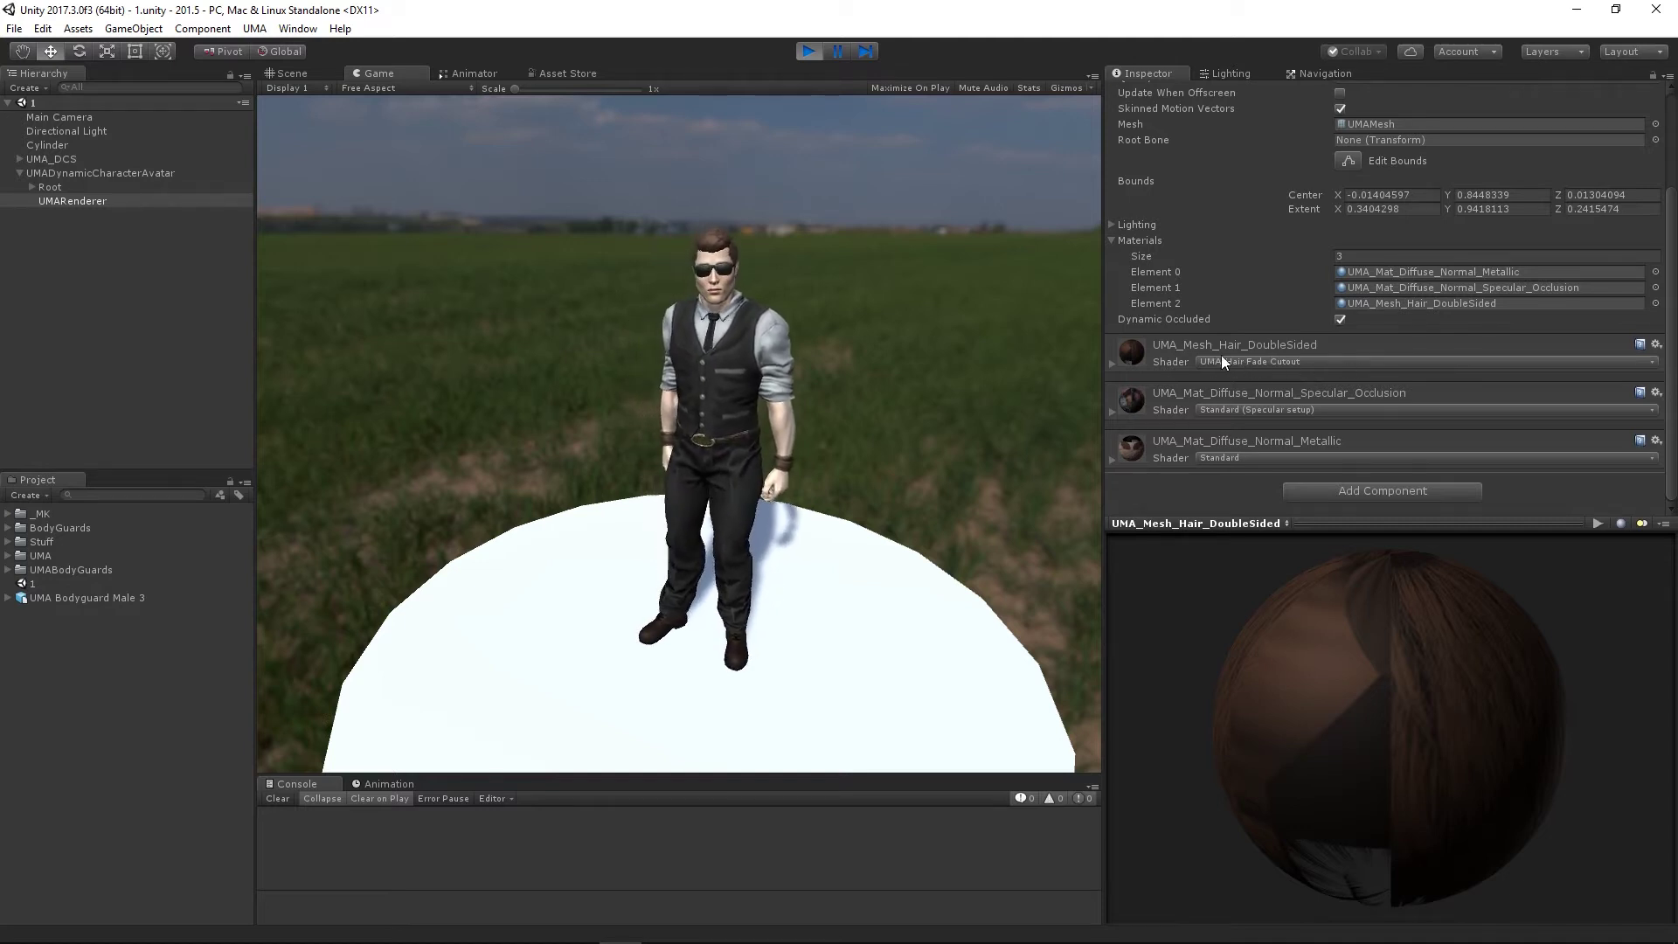
Examine the shader settings of the UMA_Mesh_Hair_DoubleSided material, including its texture maps and strength values
left_click(1111, 364)
scroll(1245, 344, "down", 5)
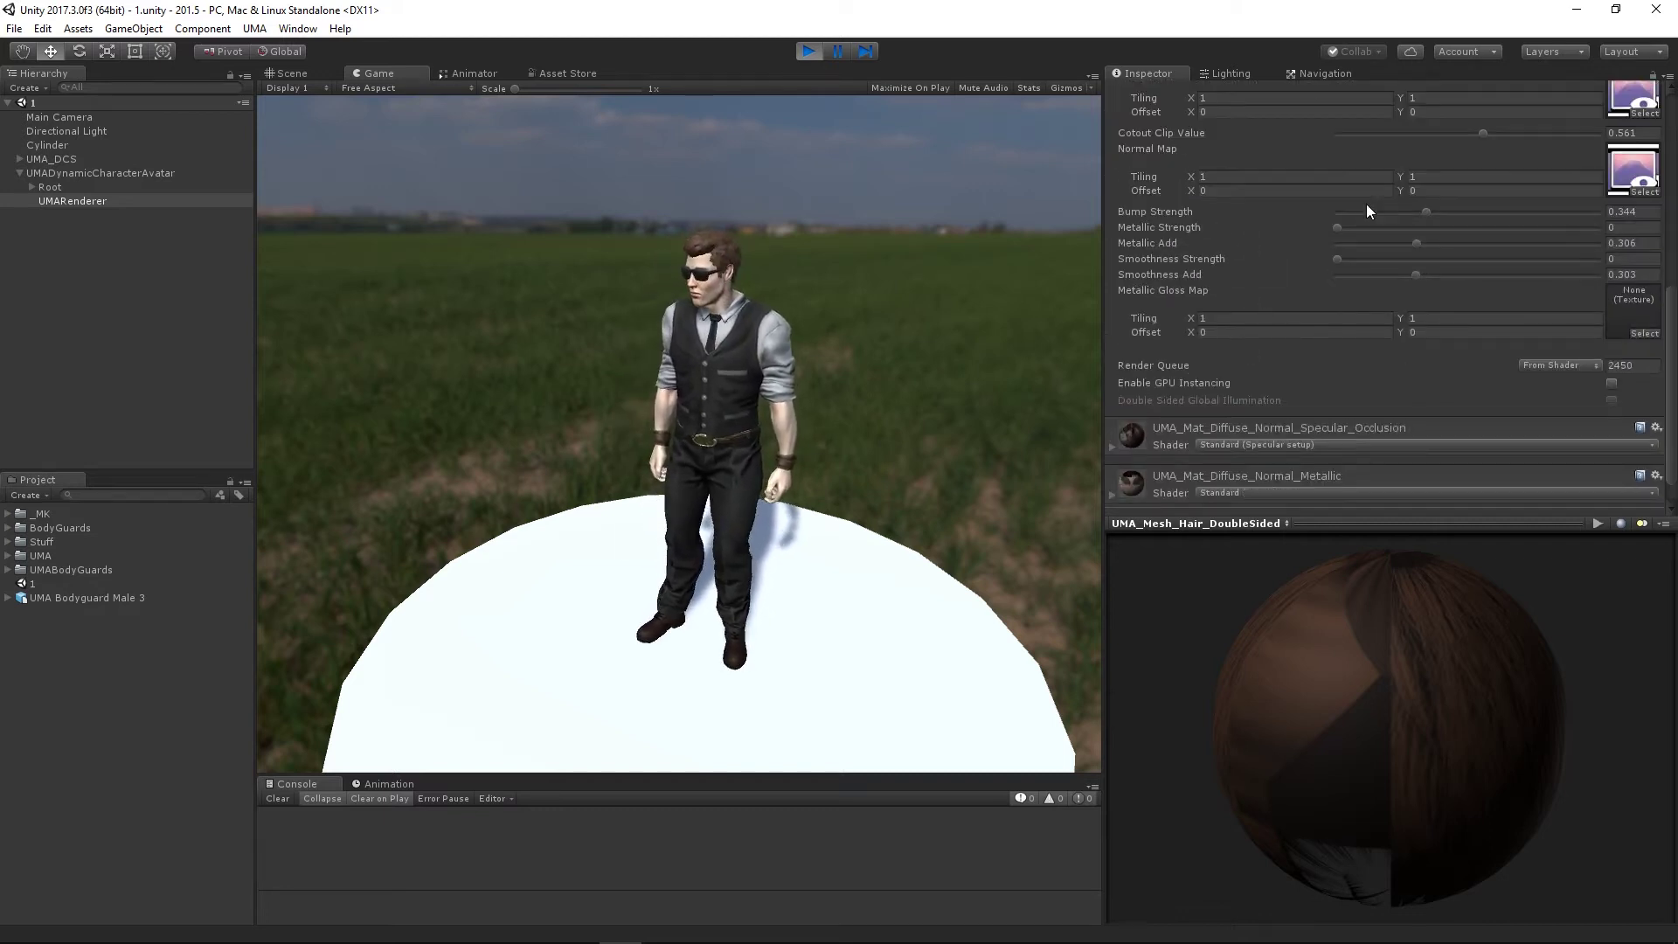
scroll(1366, 203, "up", 2)
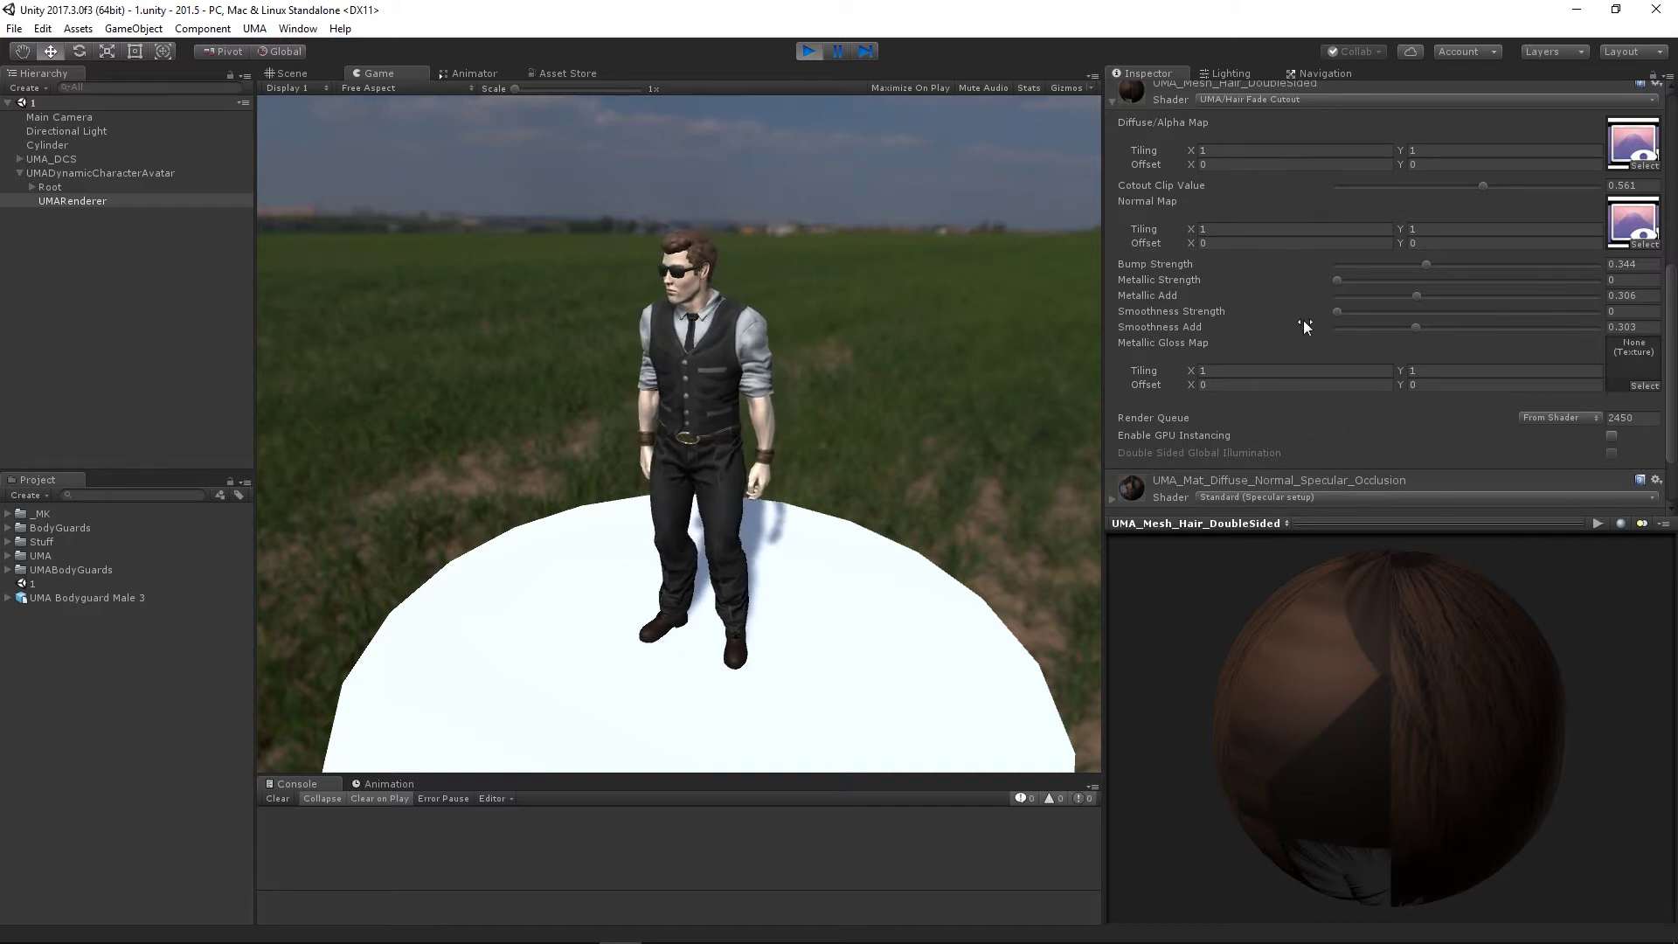
scroll(1308, 302, "up", 2)
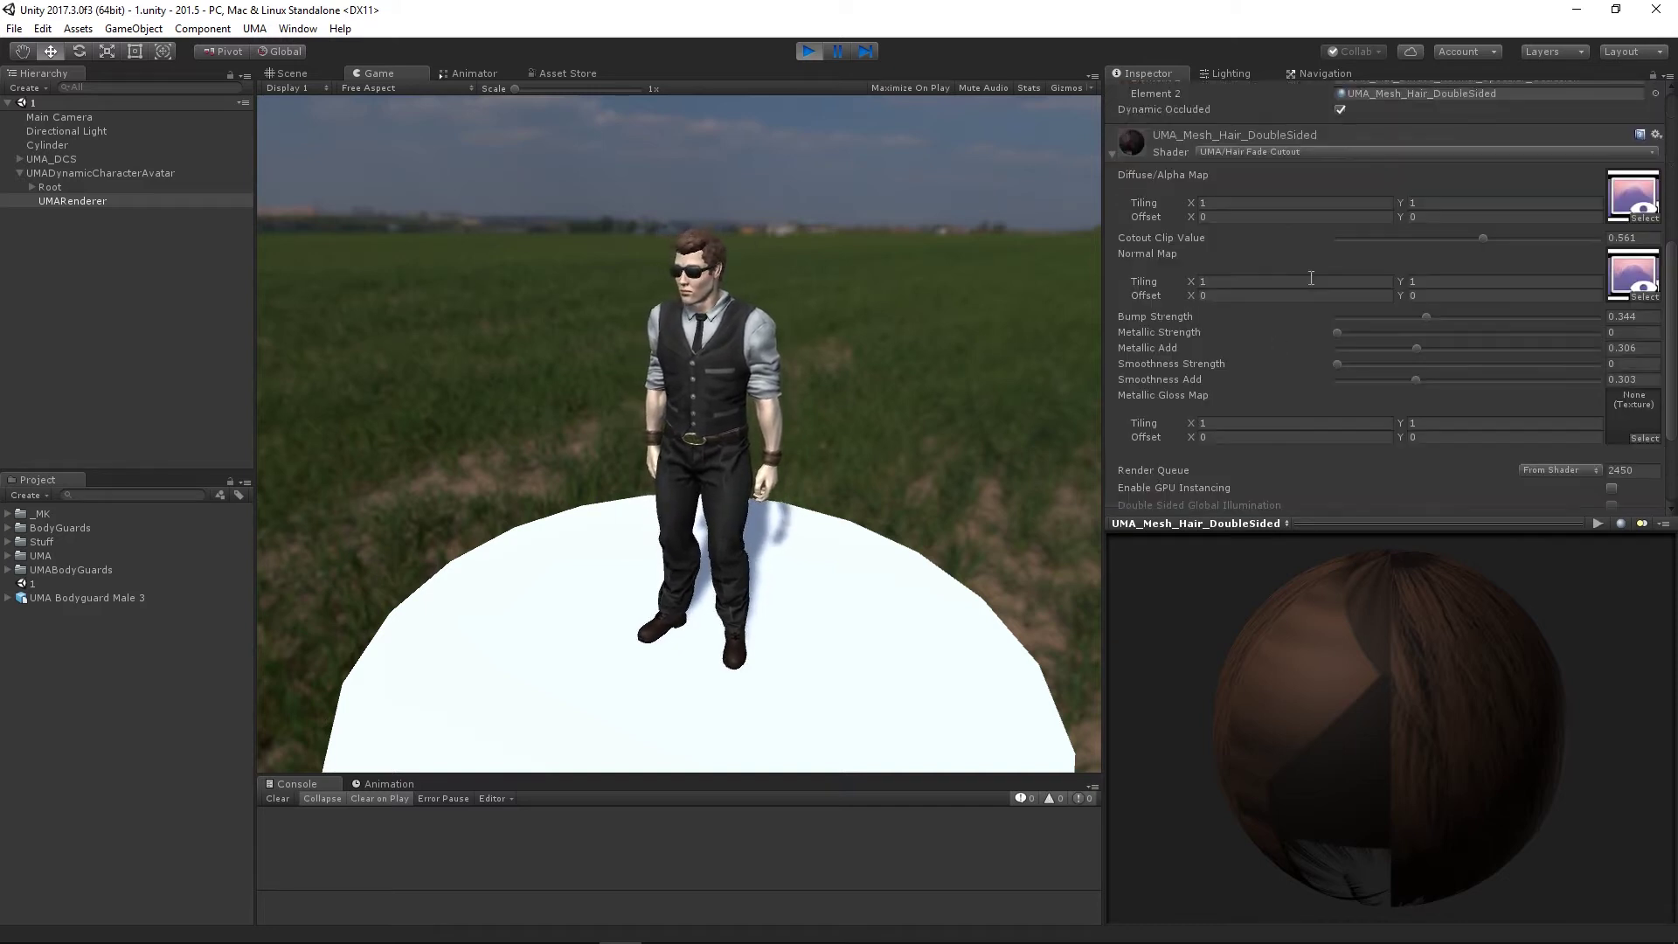
left_click(1114, 153)
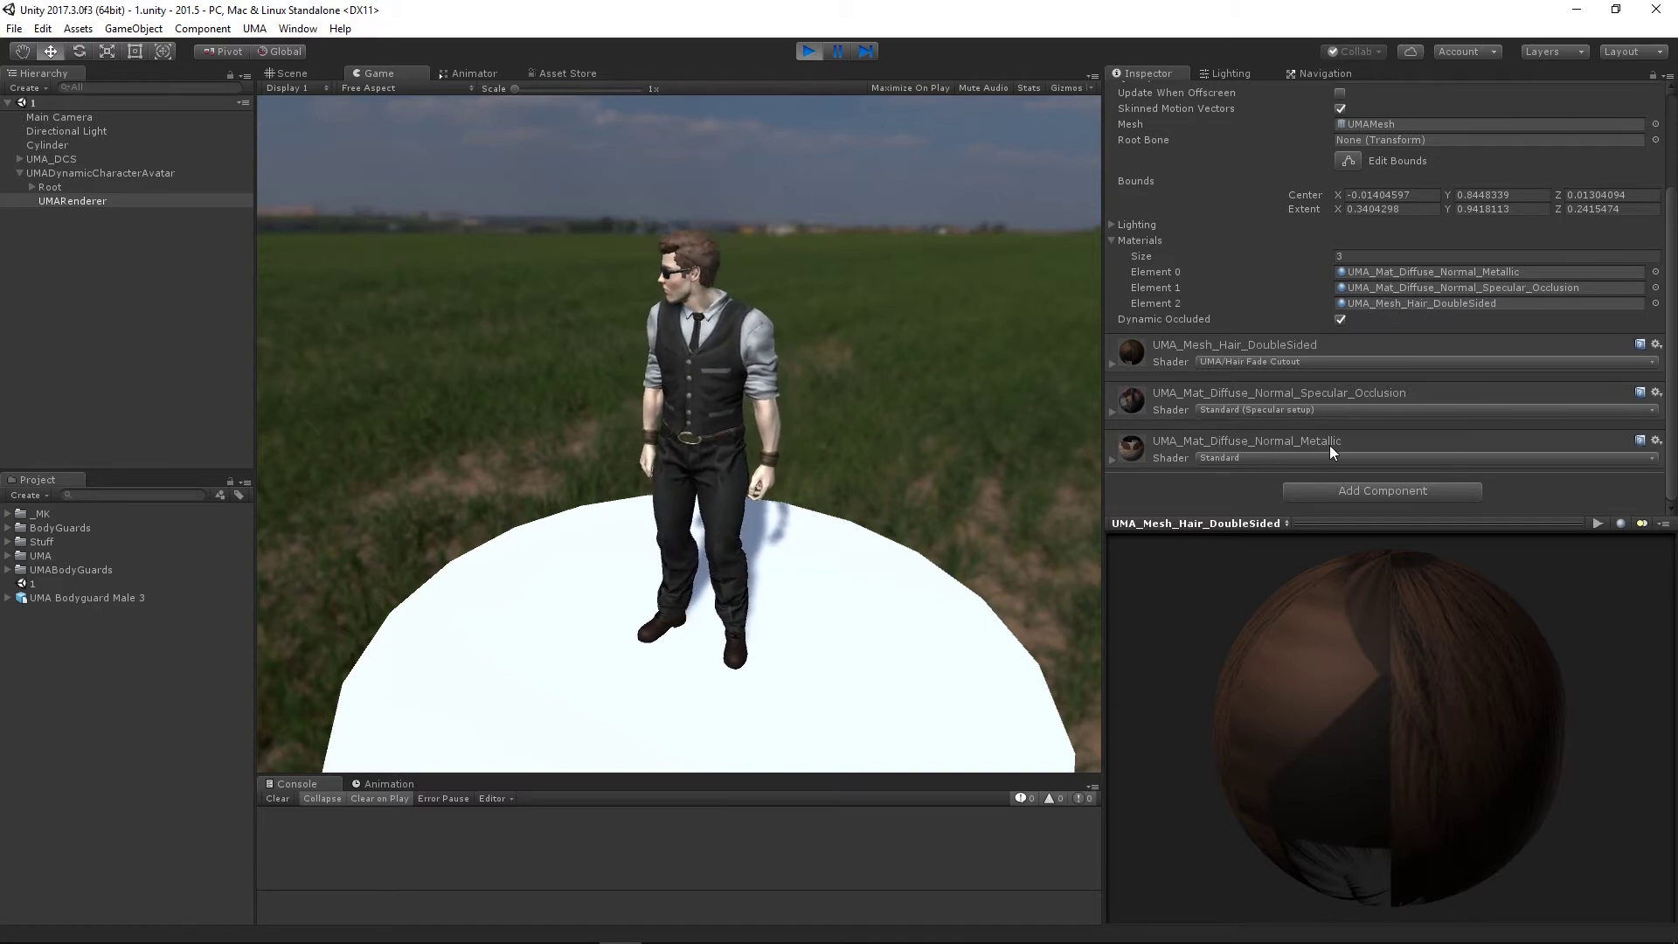
Examine the Standard shader settings of the UMA_Mat_Diffuse_Normal_Metallic material
left_click(1112, 458)
scroll(1197, 402, "down", 5)
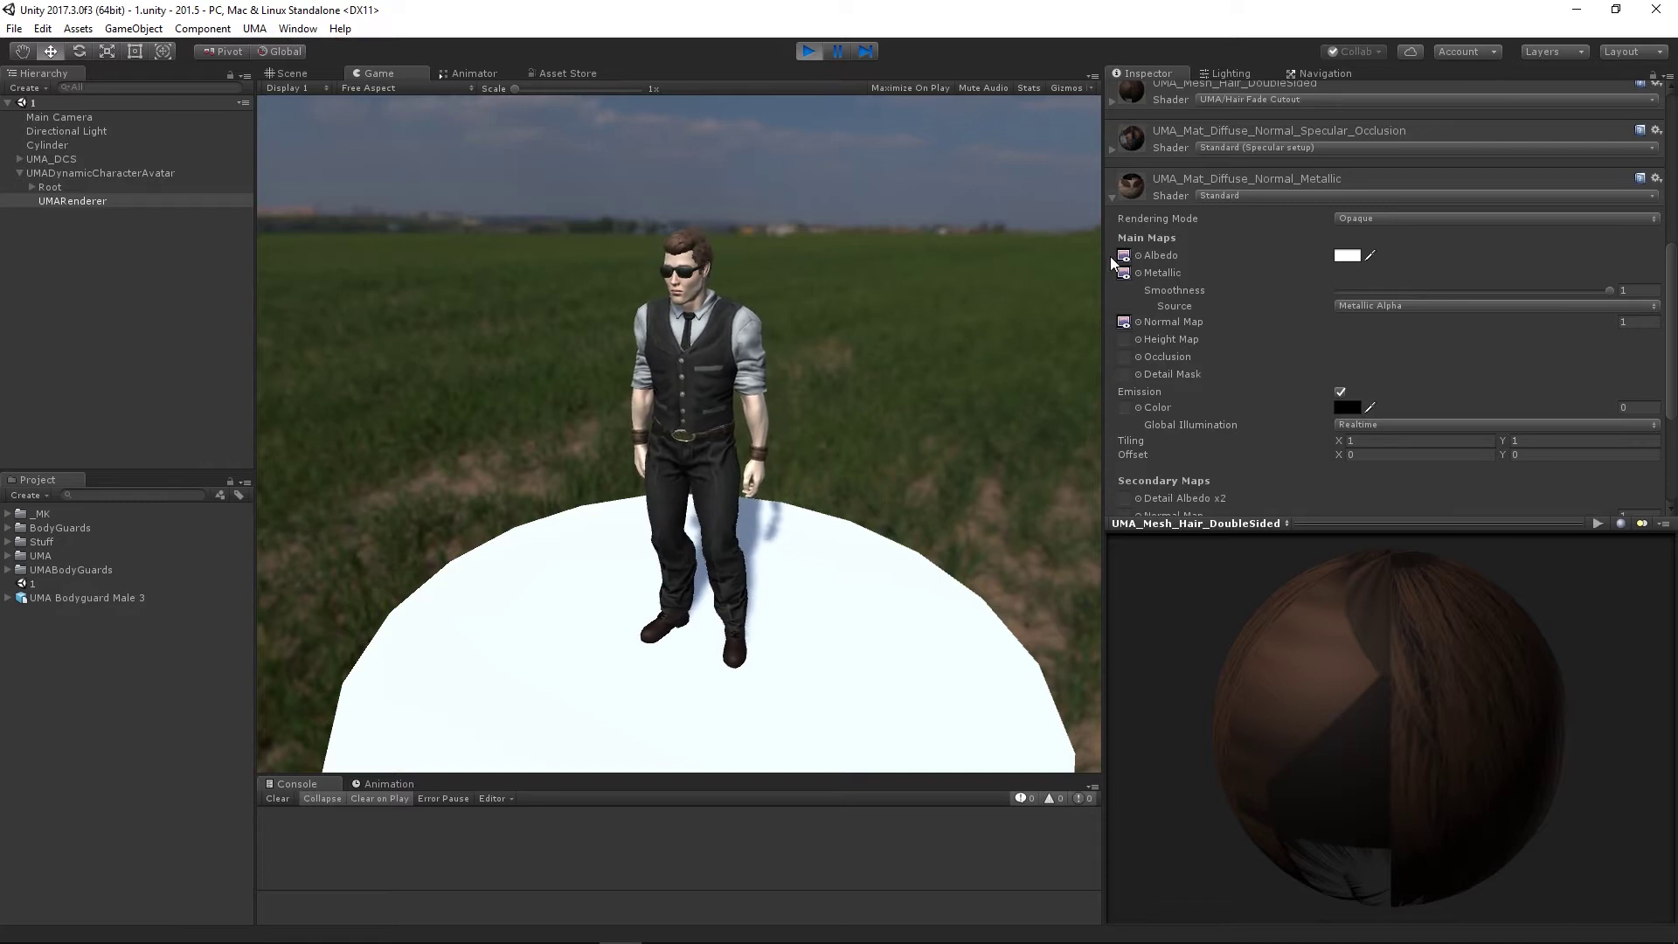
left_click(1111, 197)
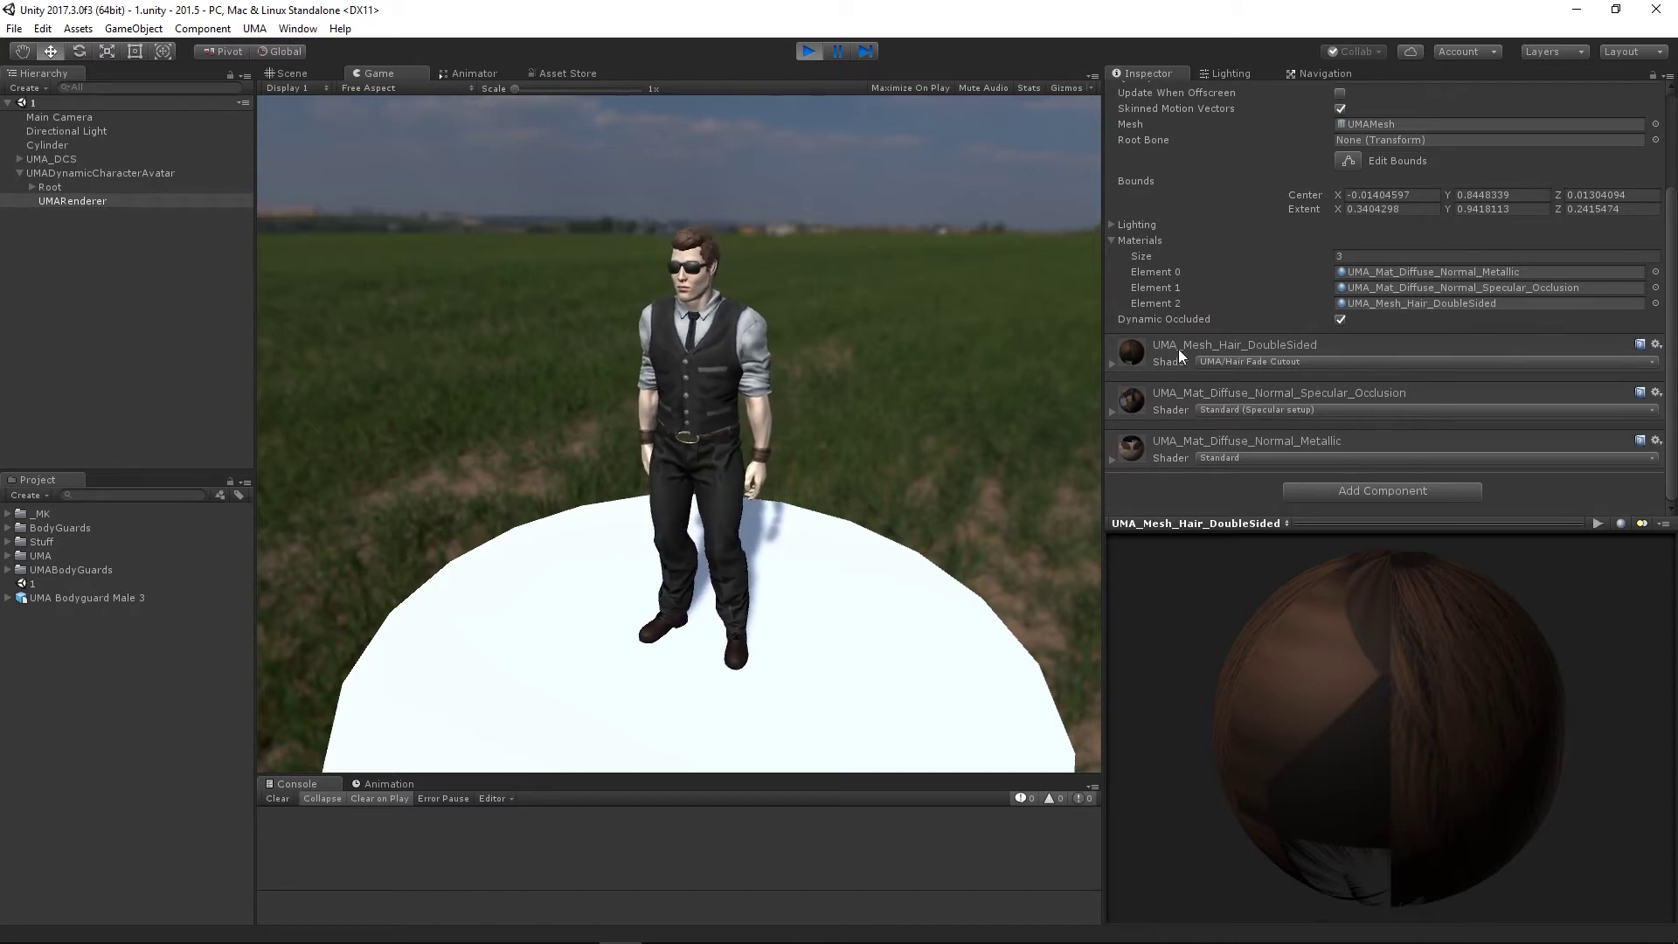
Preview the UMA_Mat_Diffuse_Normal_Metallic material on a flat plane, turned to face the viewer, to examine its texture atlas
left_click(1286, 523)
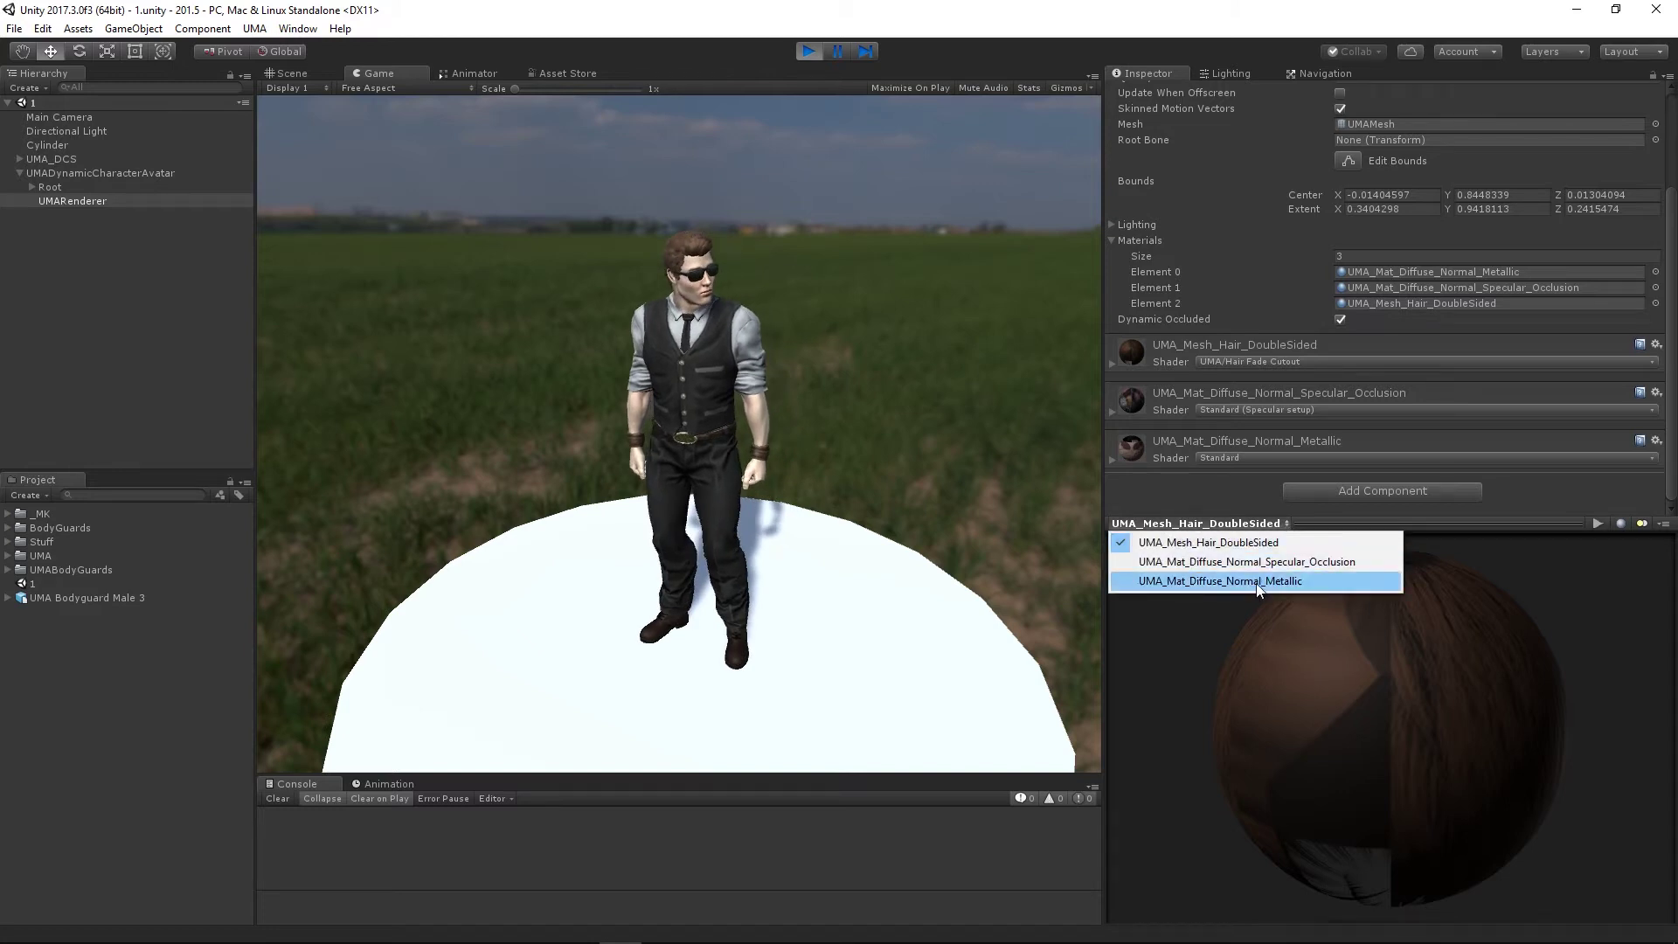
left_click(1257, 582)
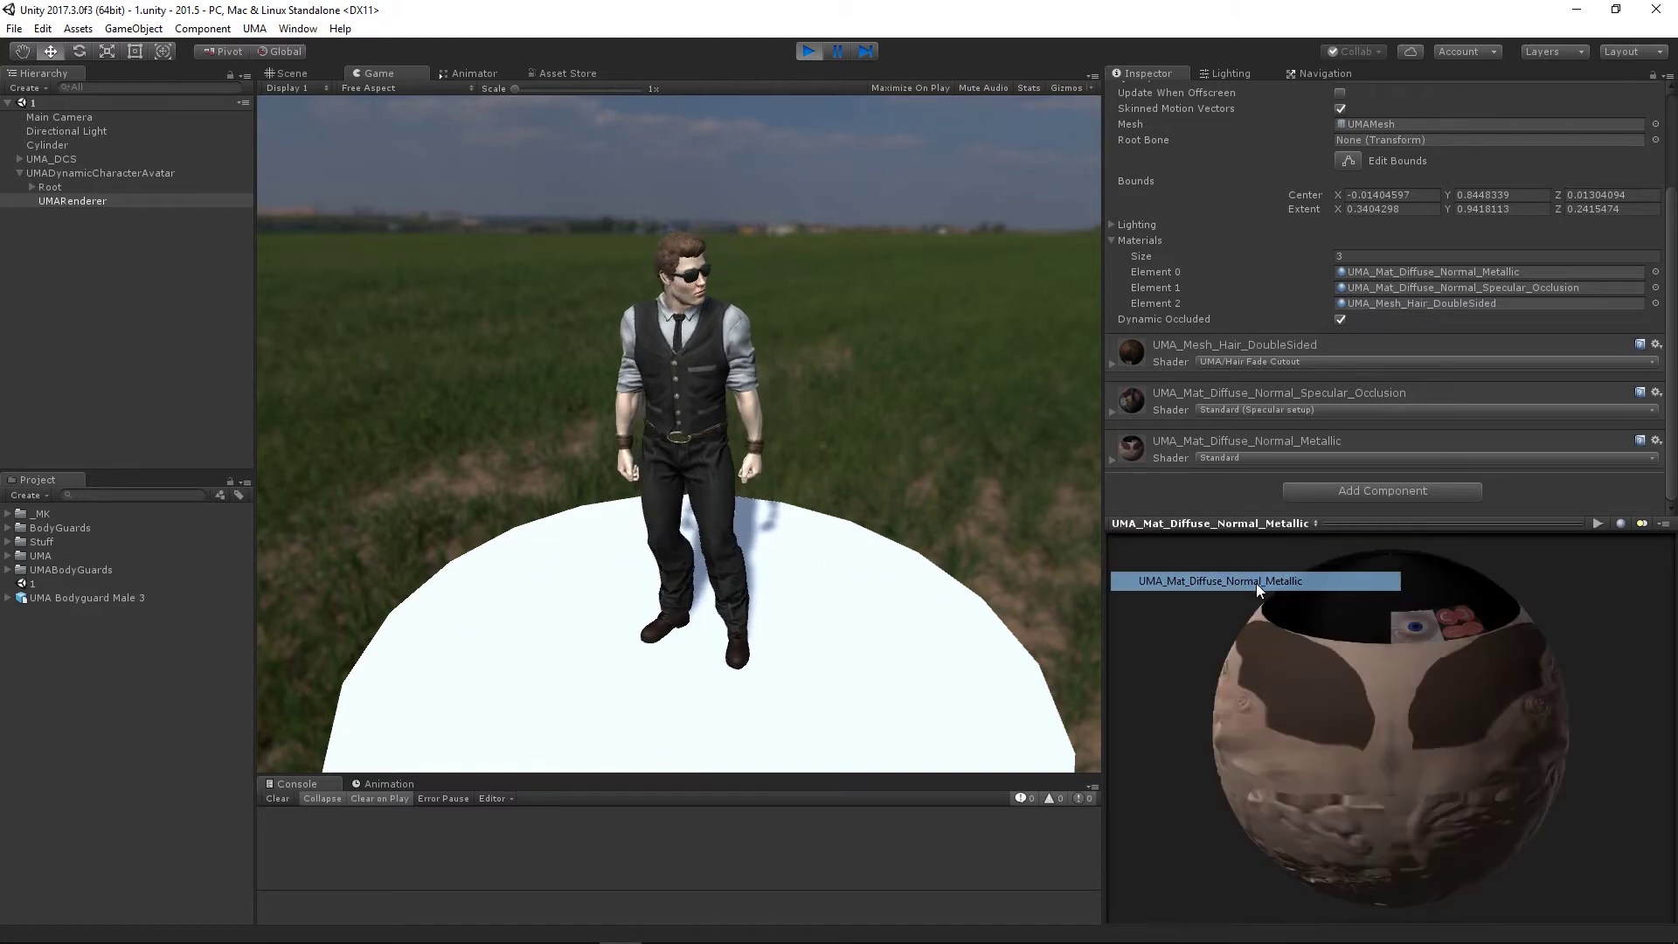
left_click(1622, 523)
left_click(1621, 523)
left_click(1622, 523)
left_click(1621, 523)
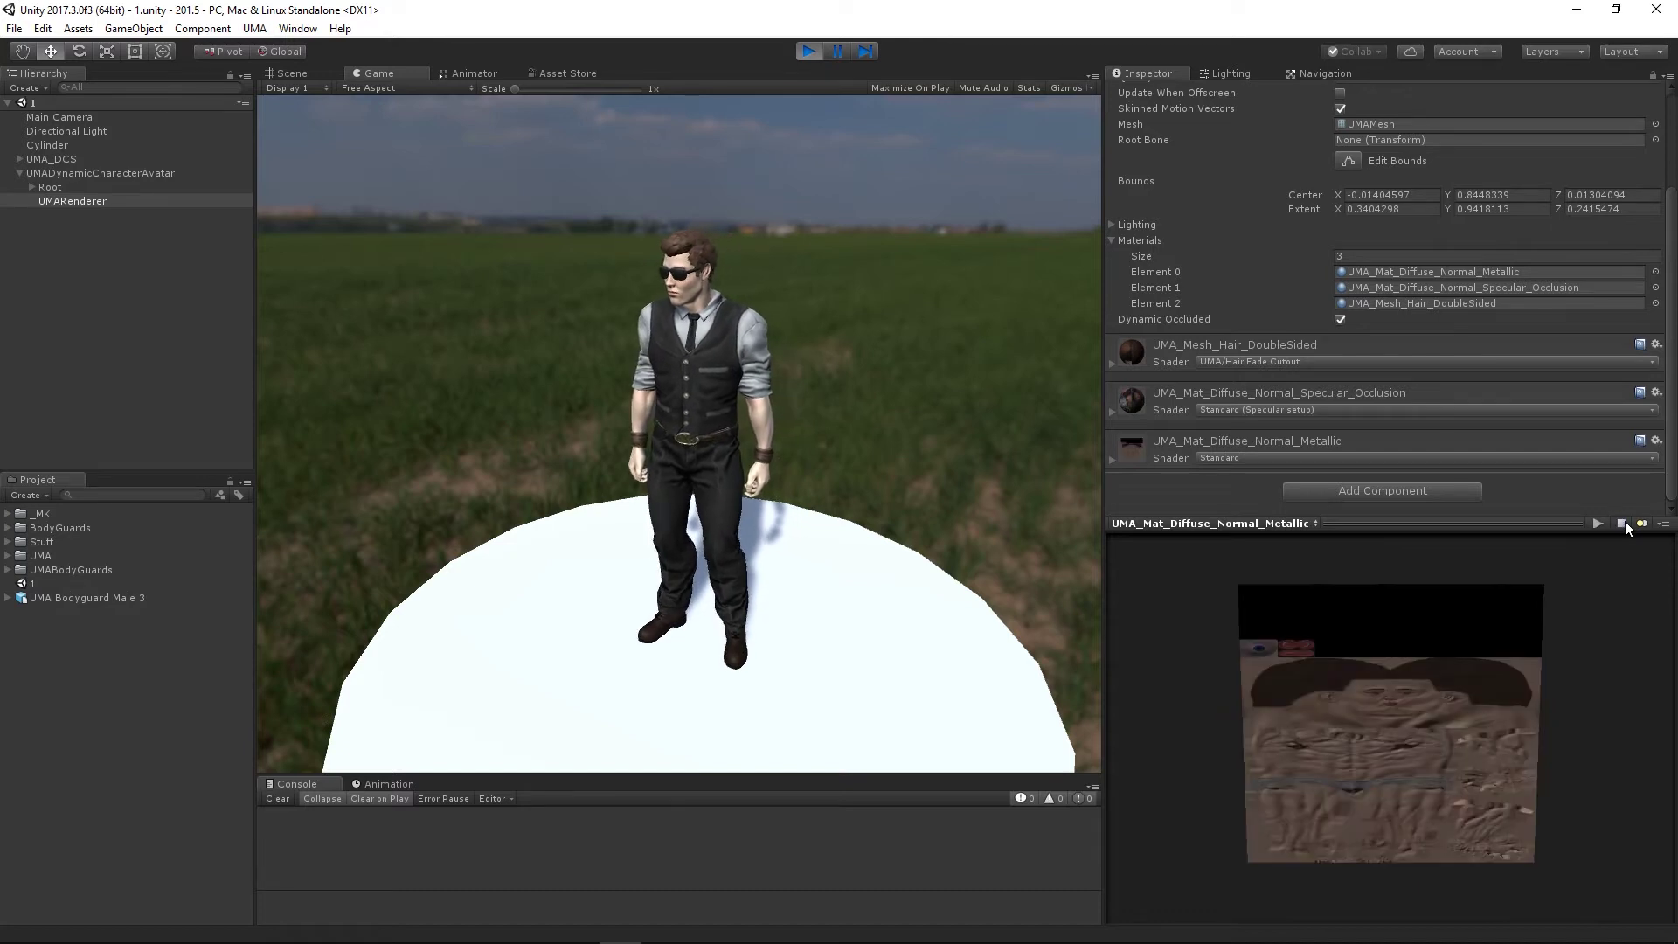
left_click_drag(1416, 700, 1444, 618)
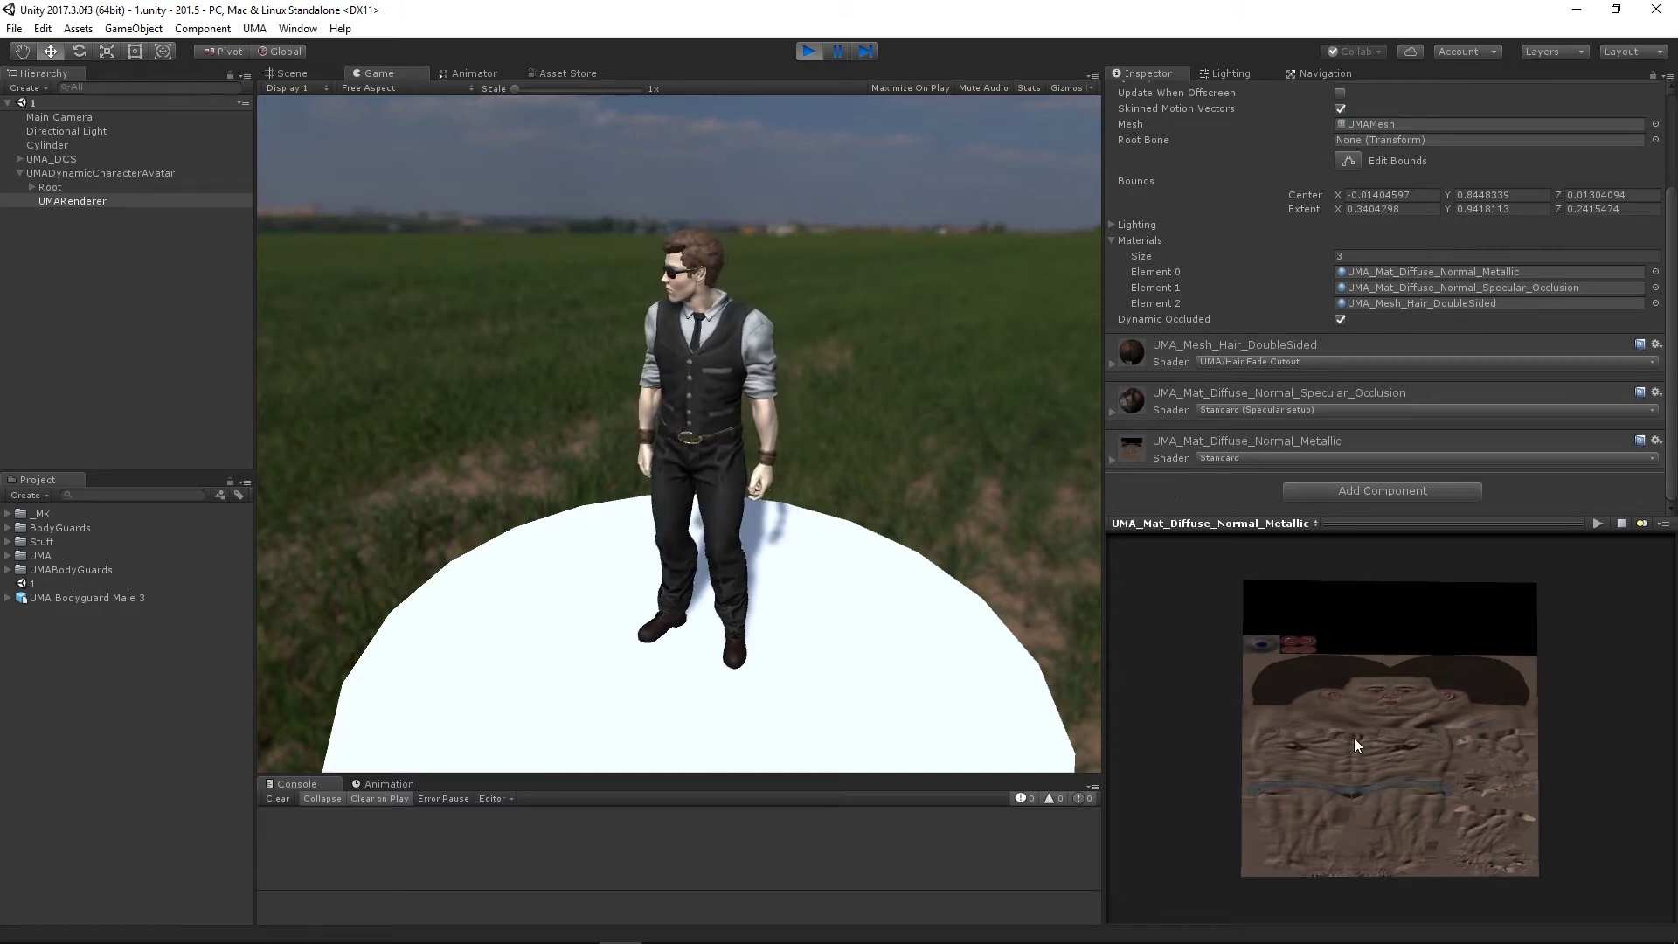
left_click_drag(1355, 743, 1360, 769)
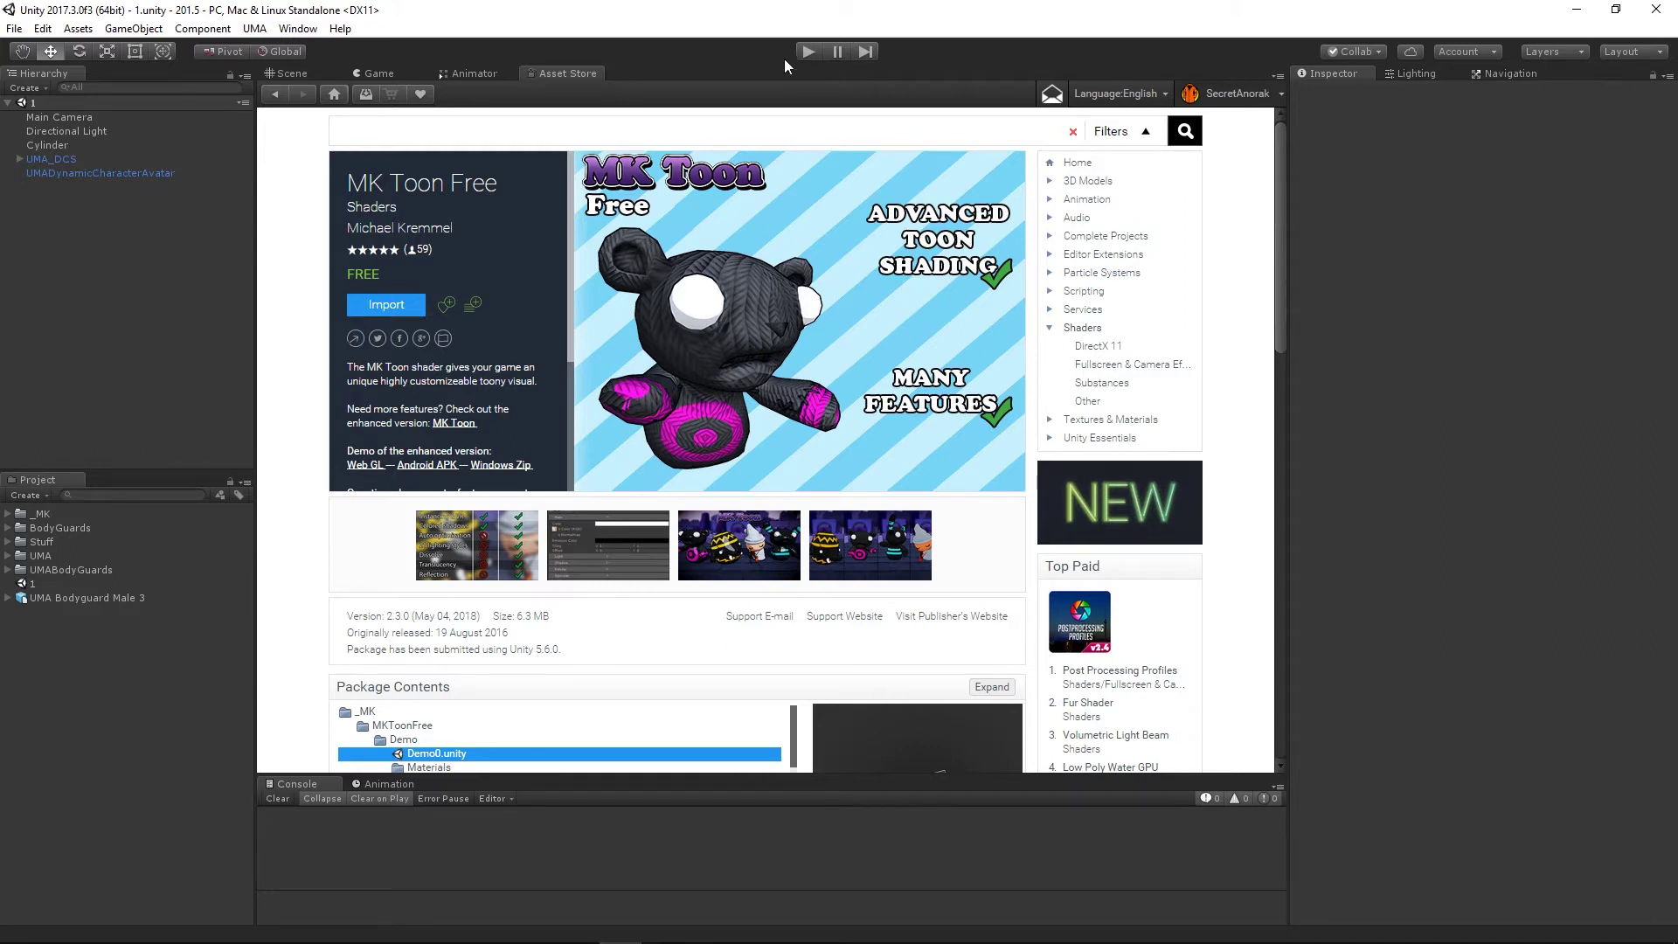
Leave the Asset Store page, run the scene and select UMARenderer to reach its materials
left_click(294, 73)
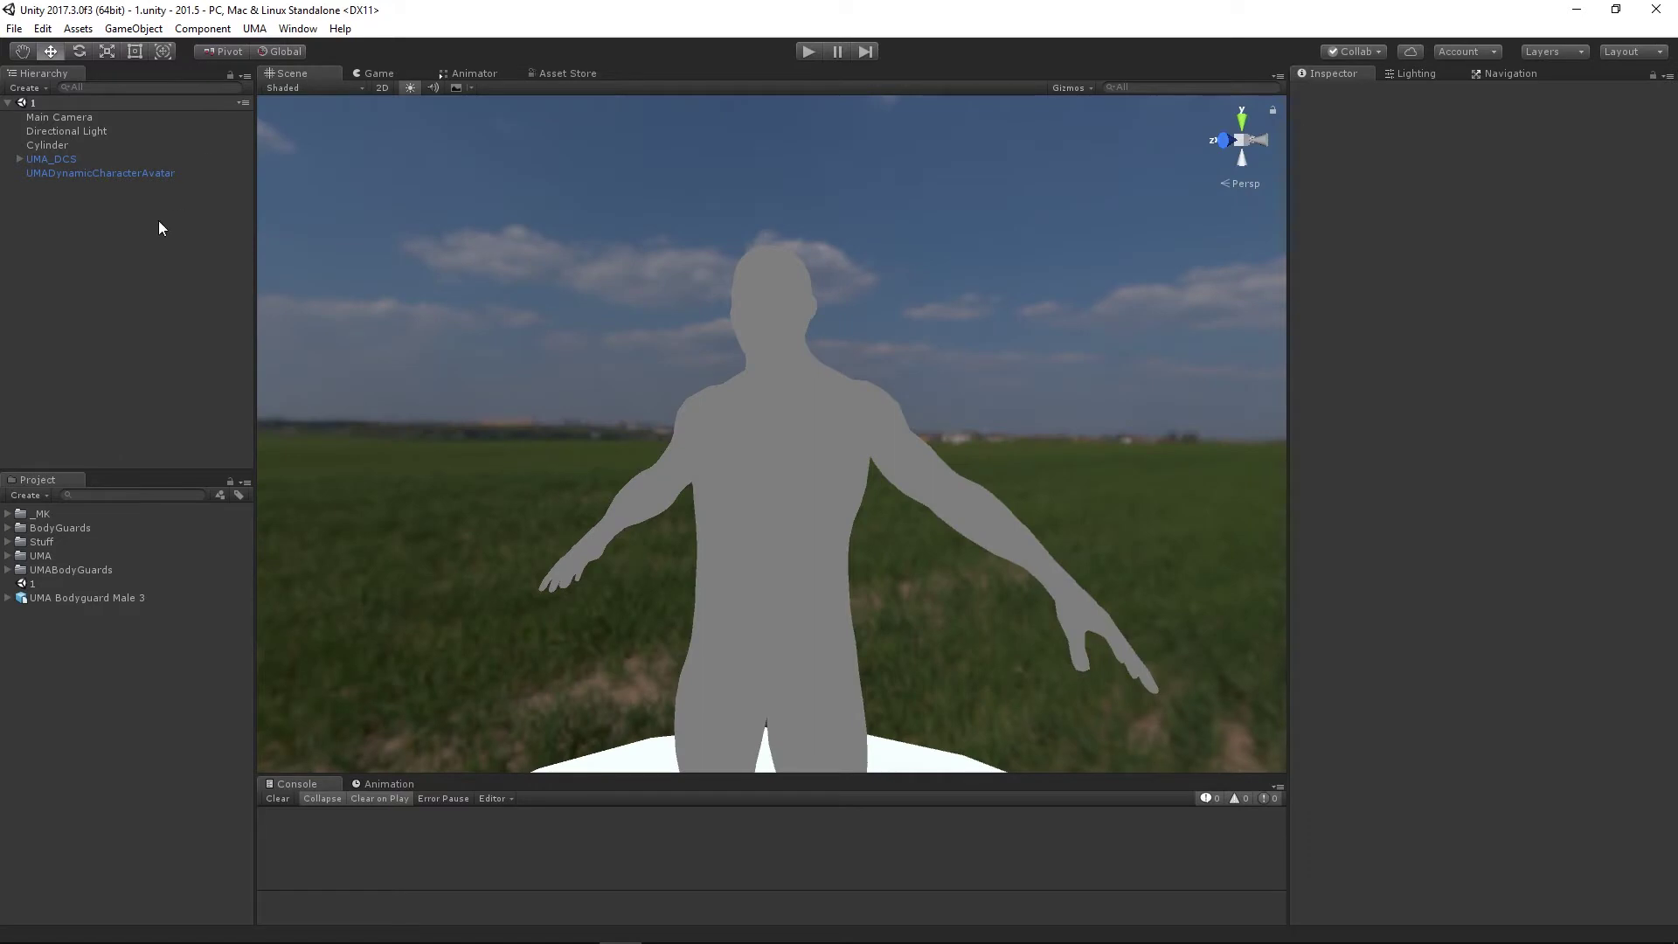
left_click(806, 53)
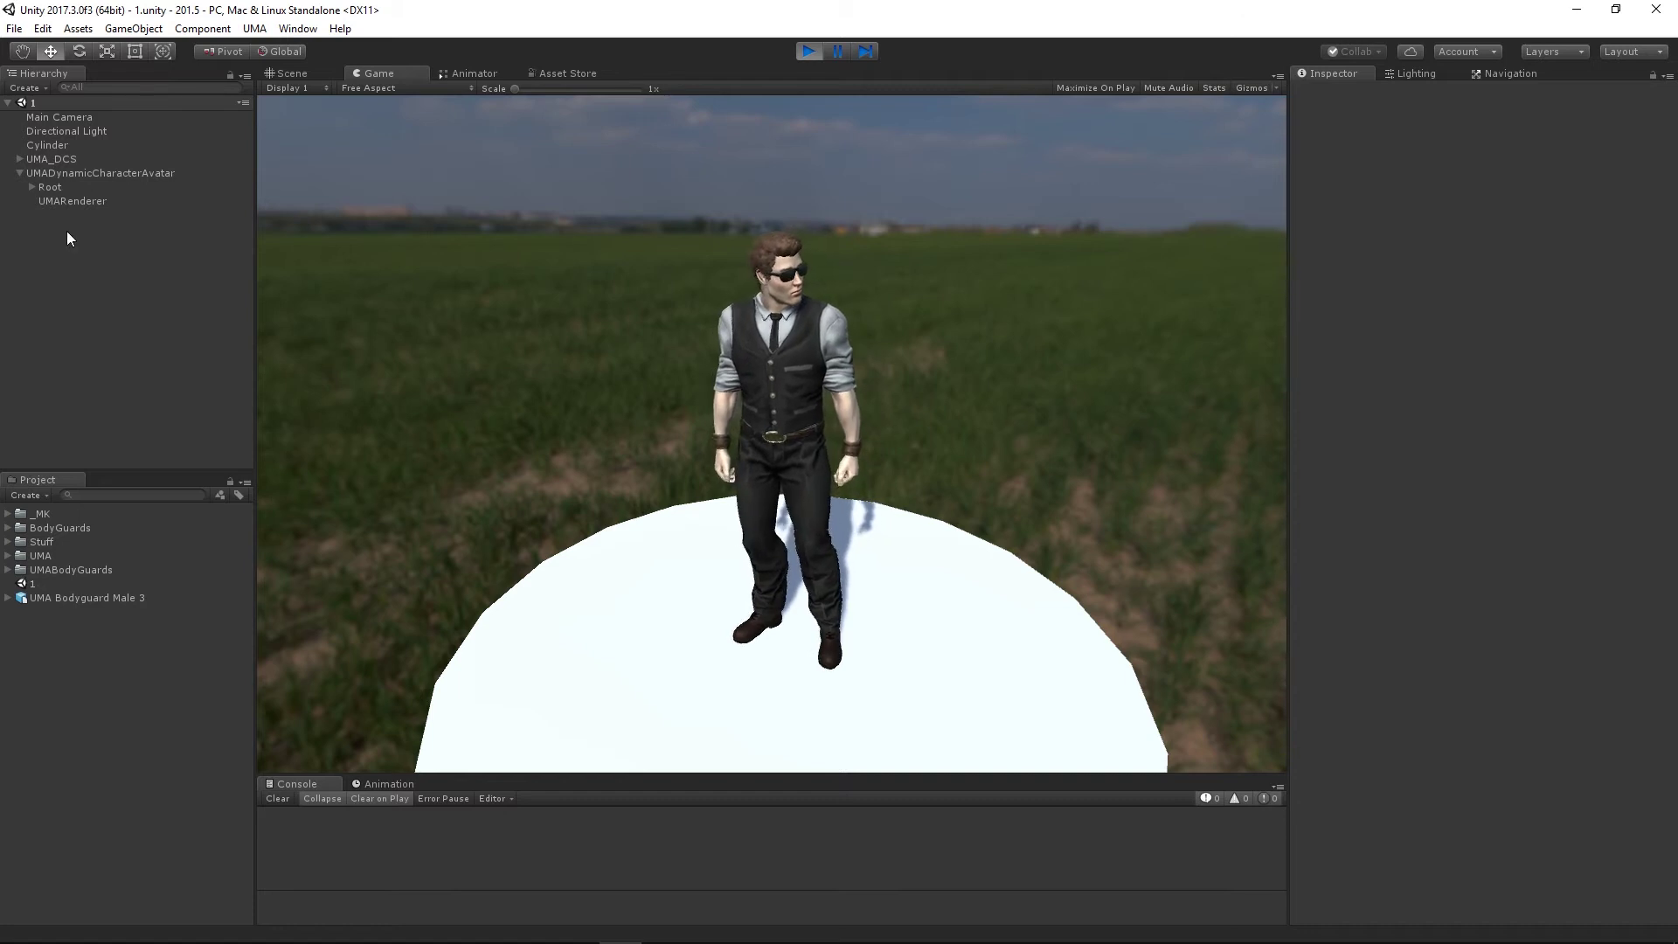
left_click(71, 200)
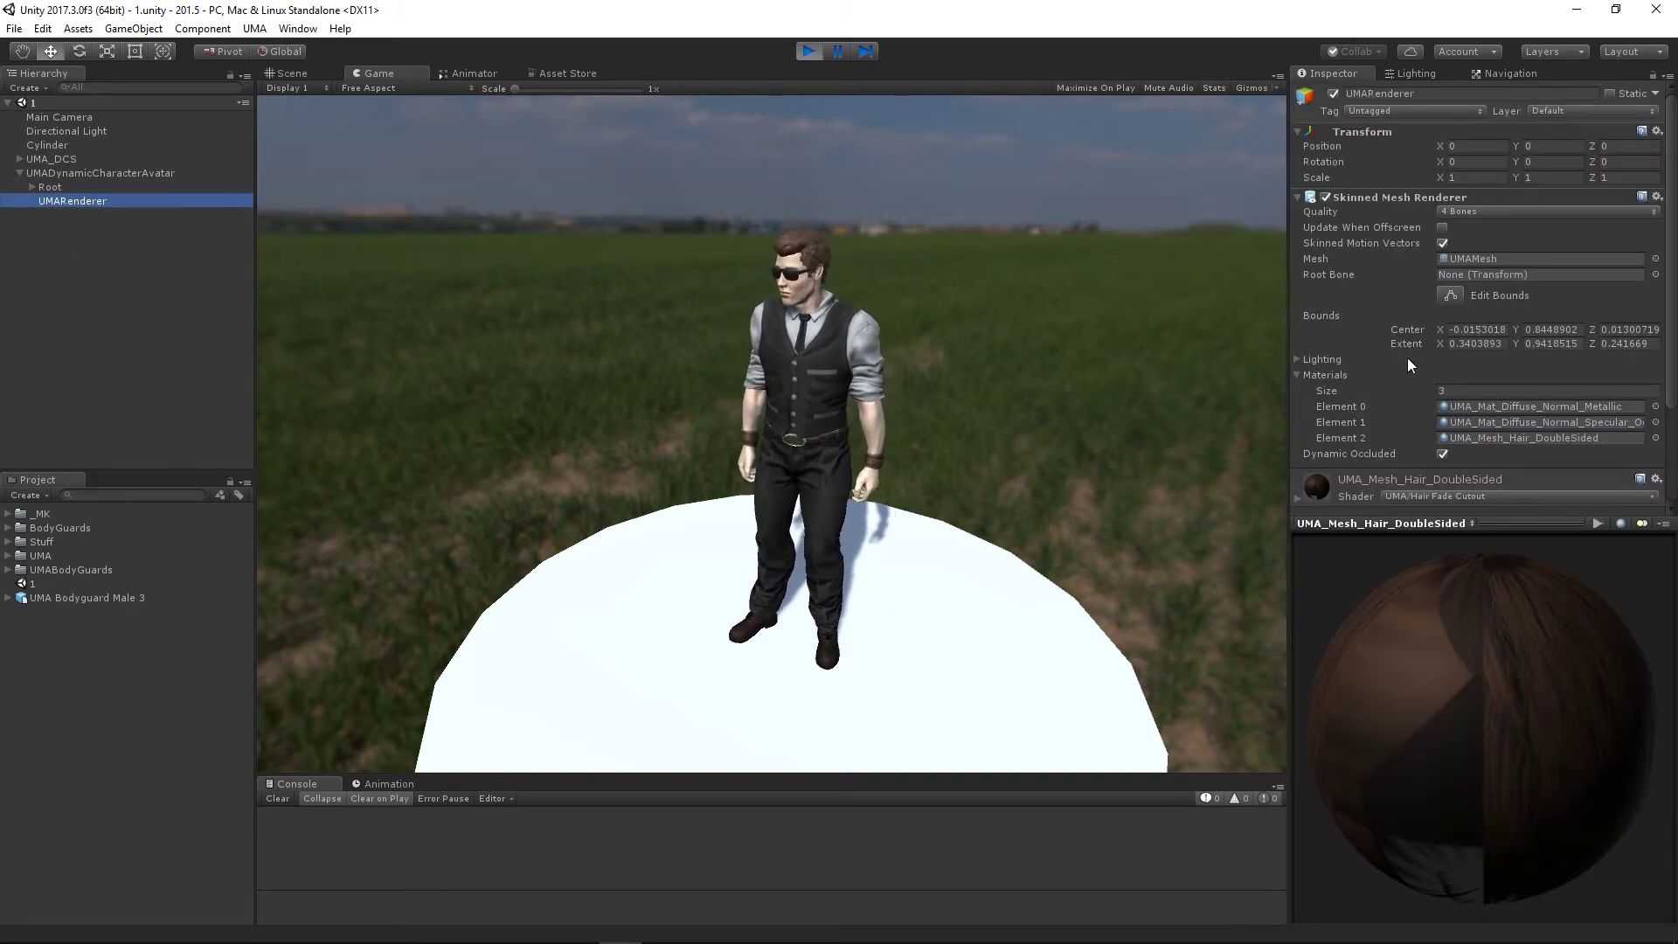
scroll(1406, 349, "down", 3)
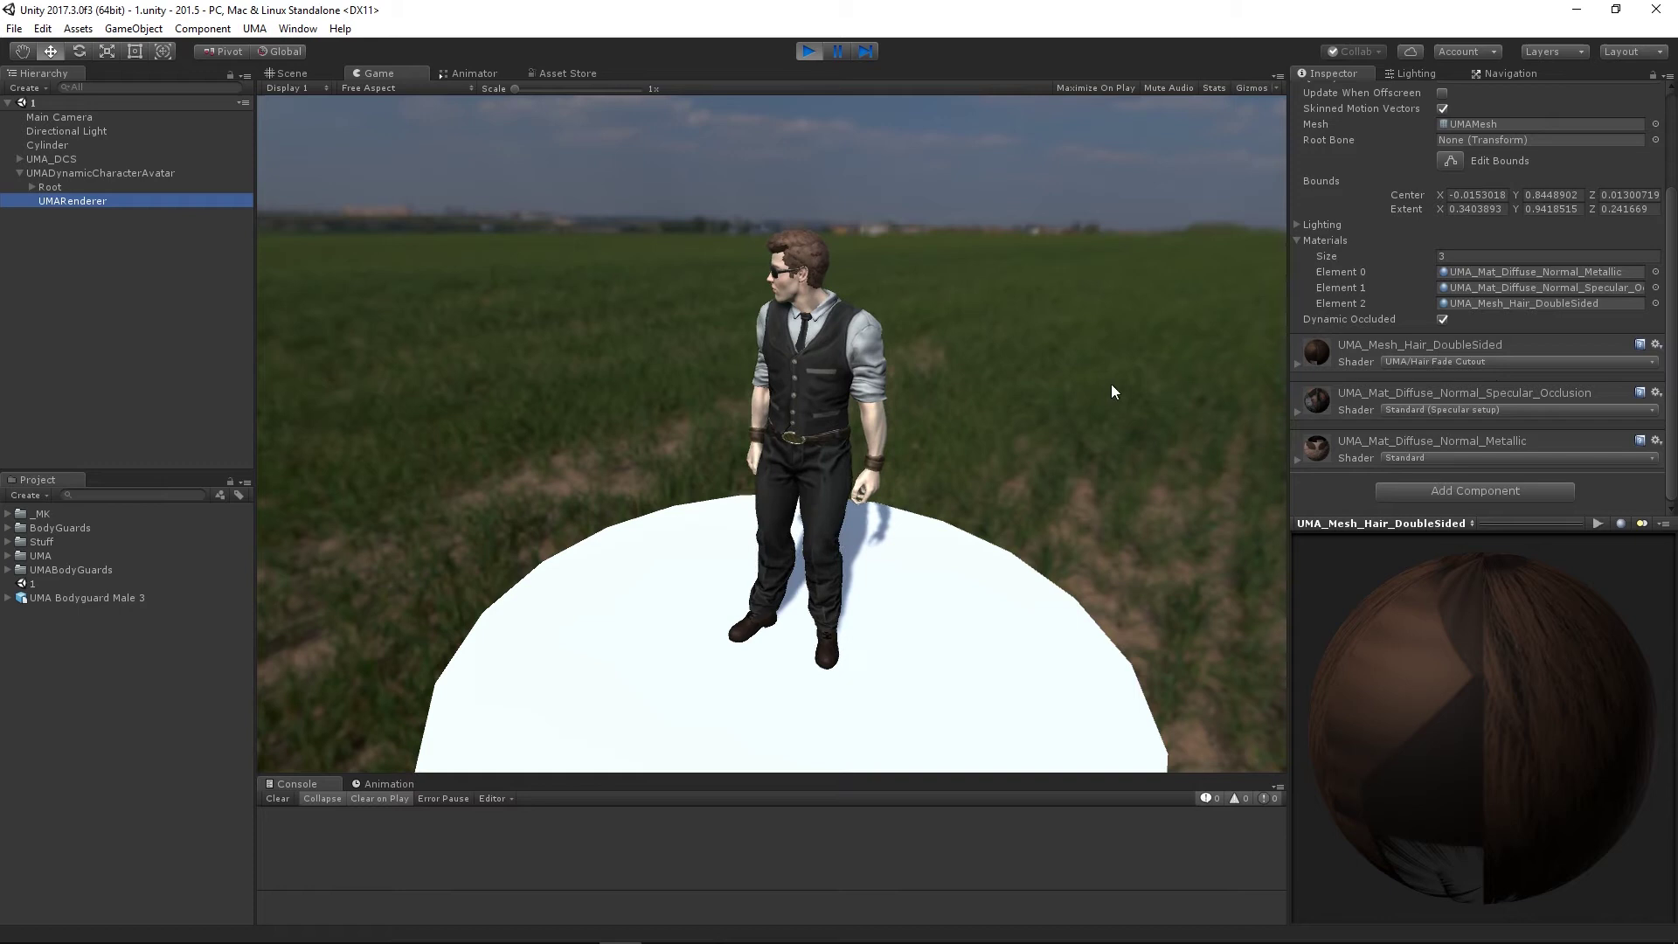
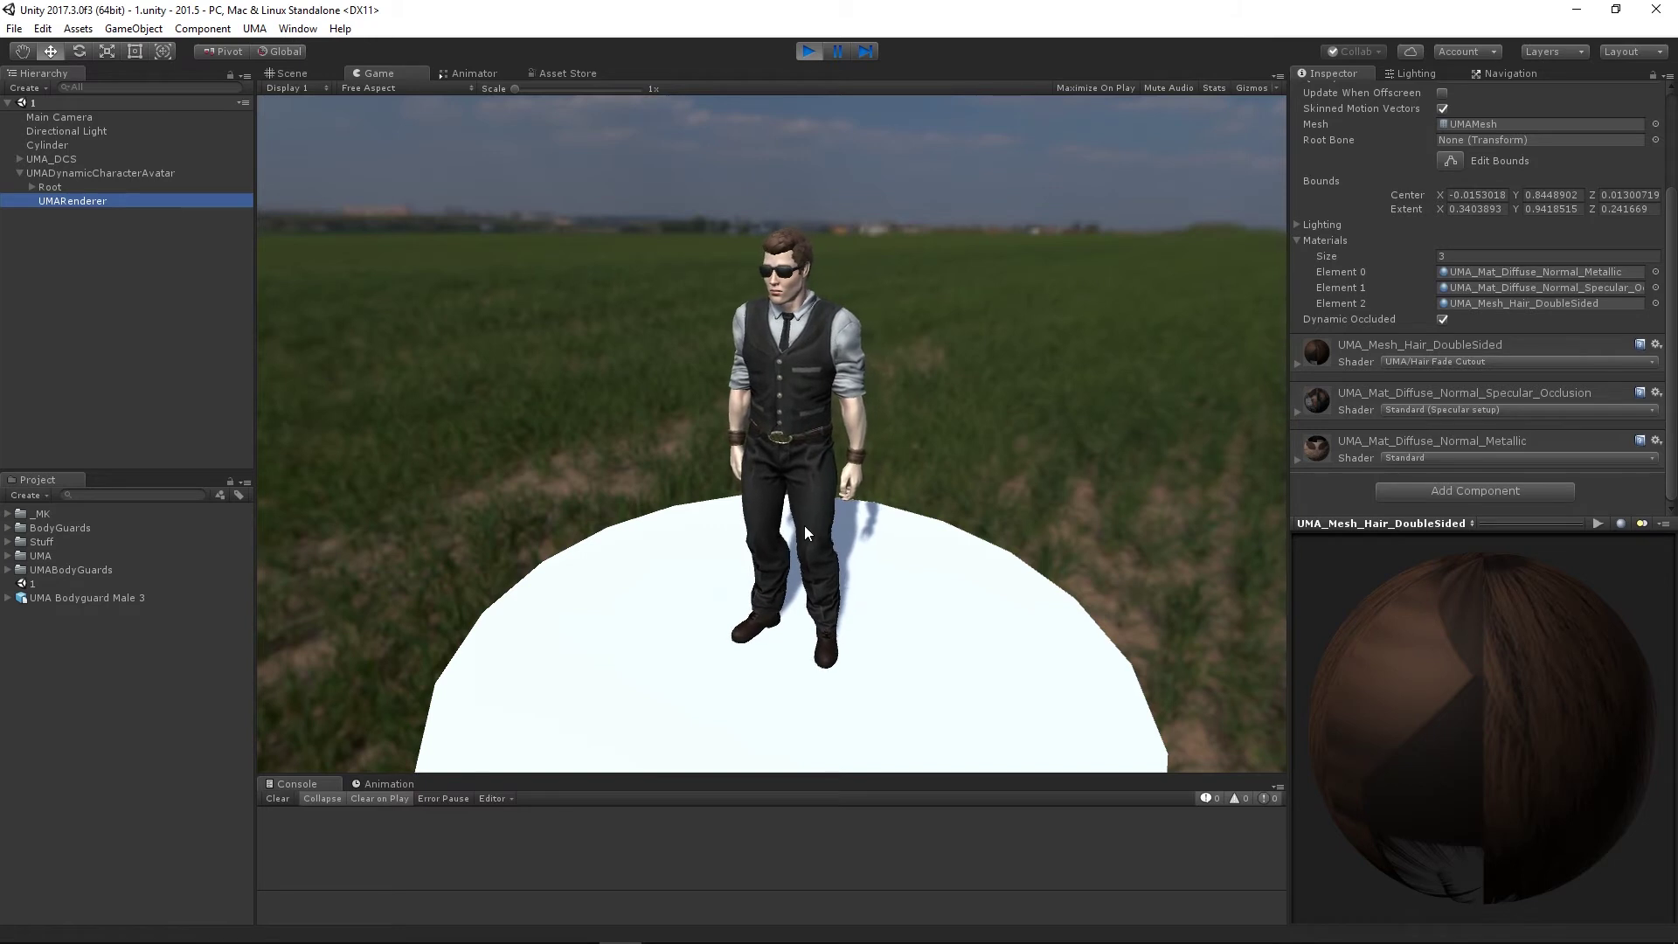
With the avatar shown in the Scene view, change the UMA_Mat_Diffuse_Normal_Specular_Occlusion material's shader to MK/Toon/Free
left_click(292, 73)
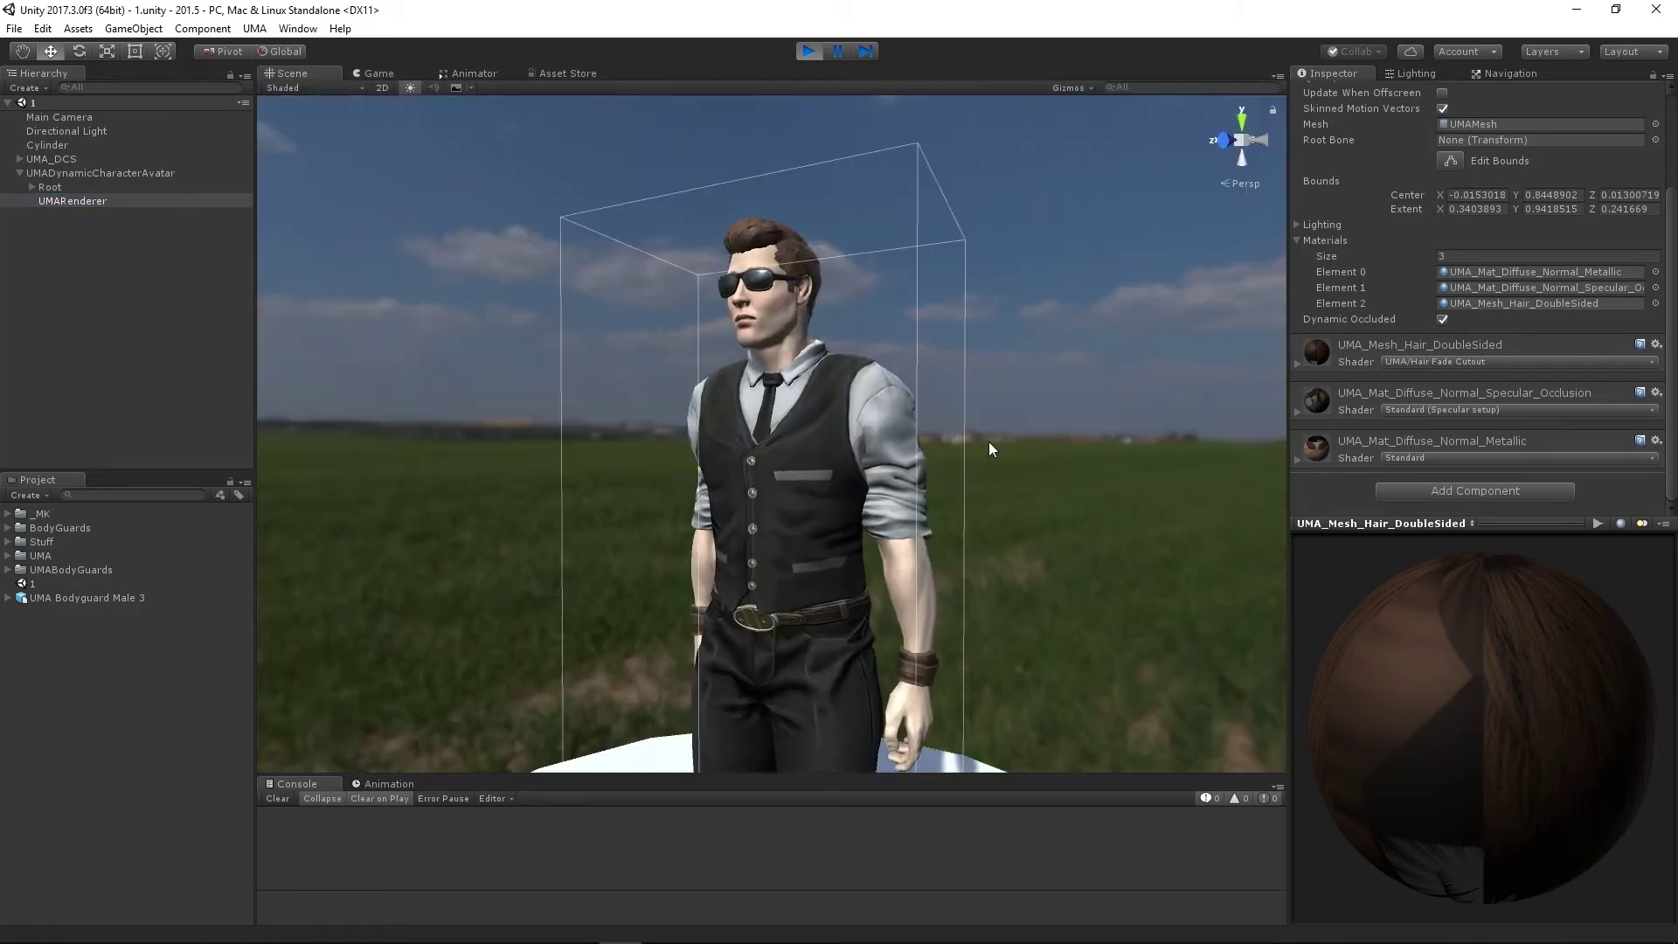
scroll(983, 451, "up", 5)
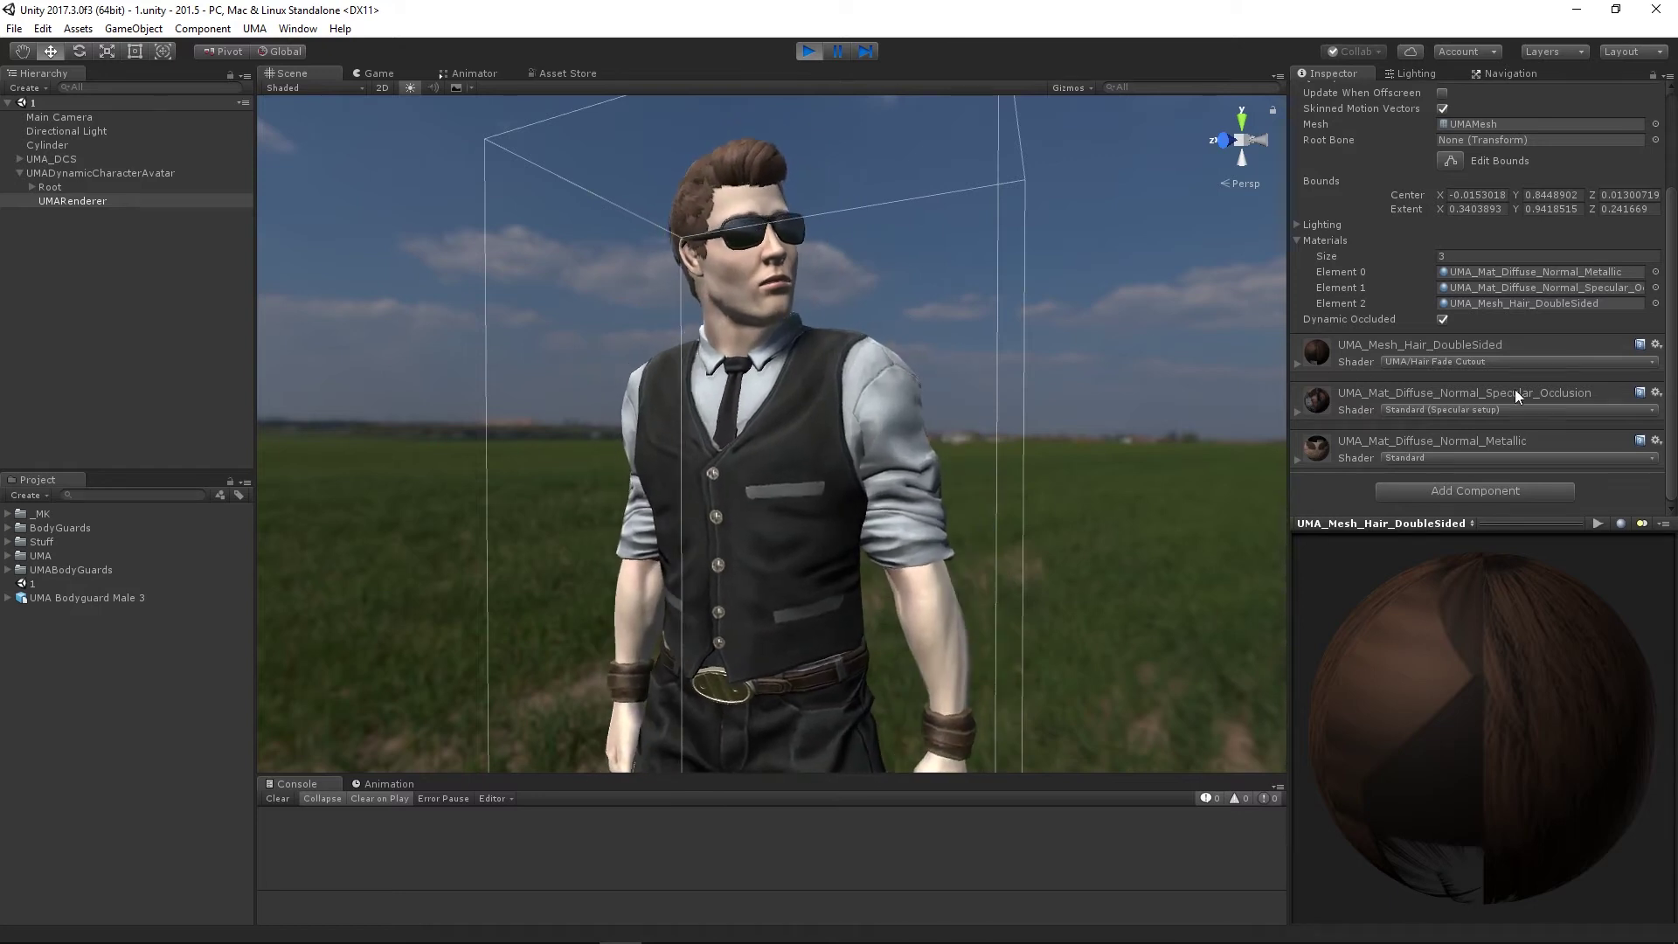
left_click(1347, 398)
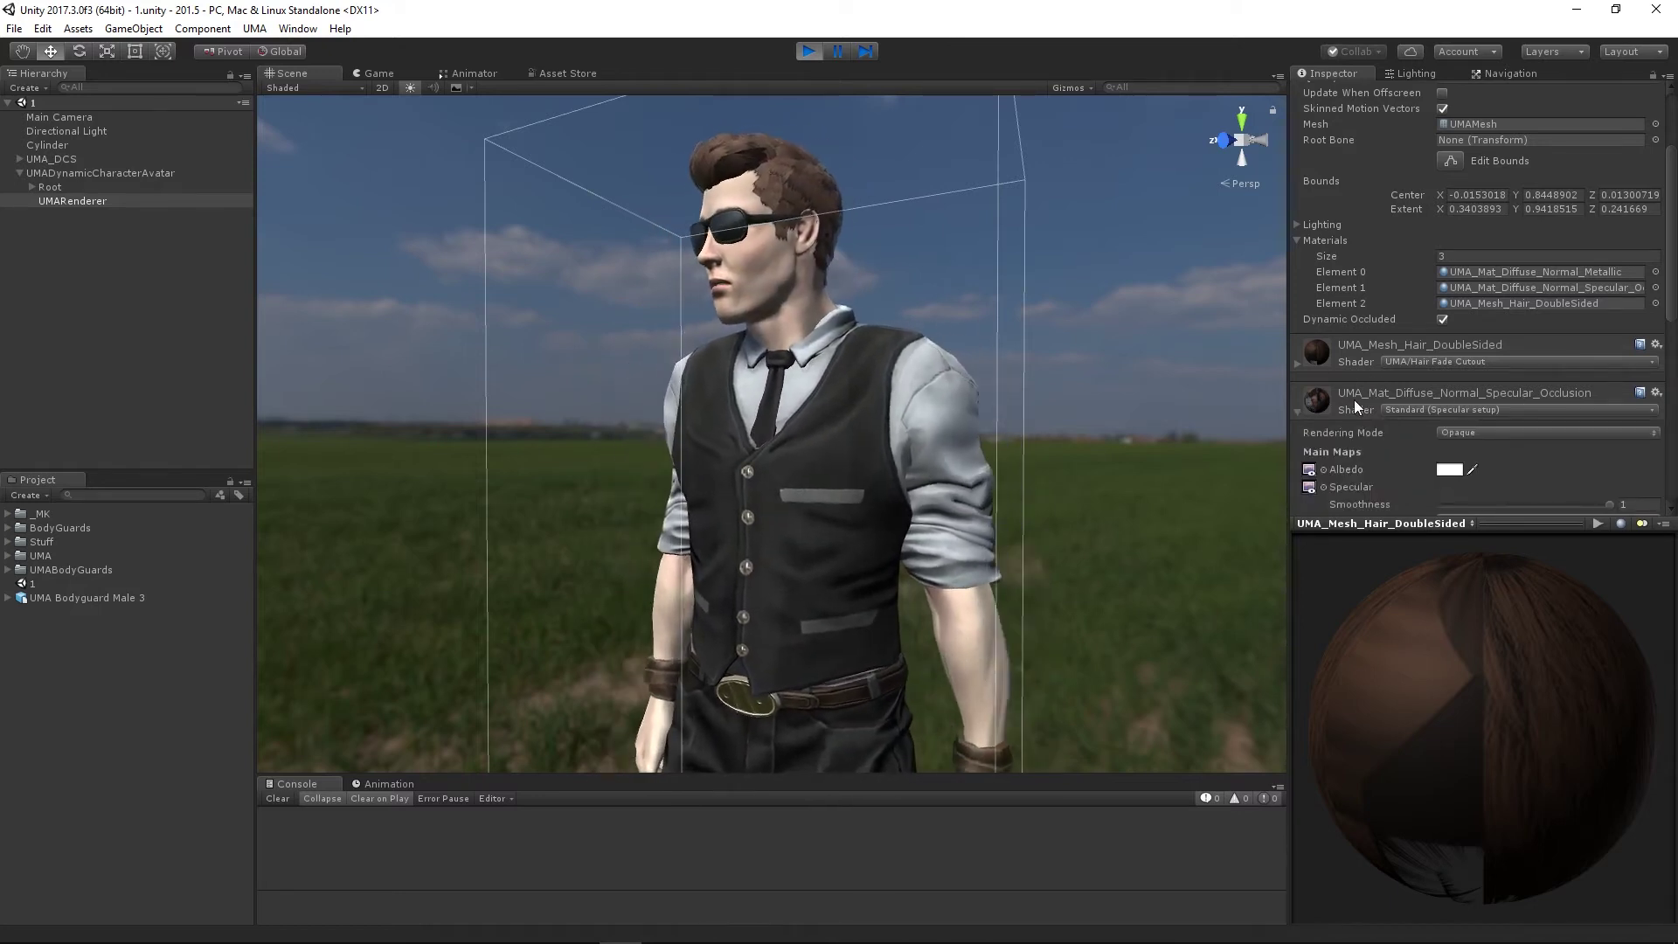
left_click(1295, 408)
left_click(1425, 406)
mouse_move(1455, 558)
mouse_move(1335, 574)
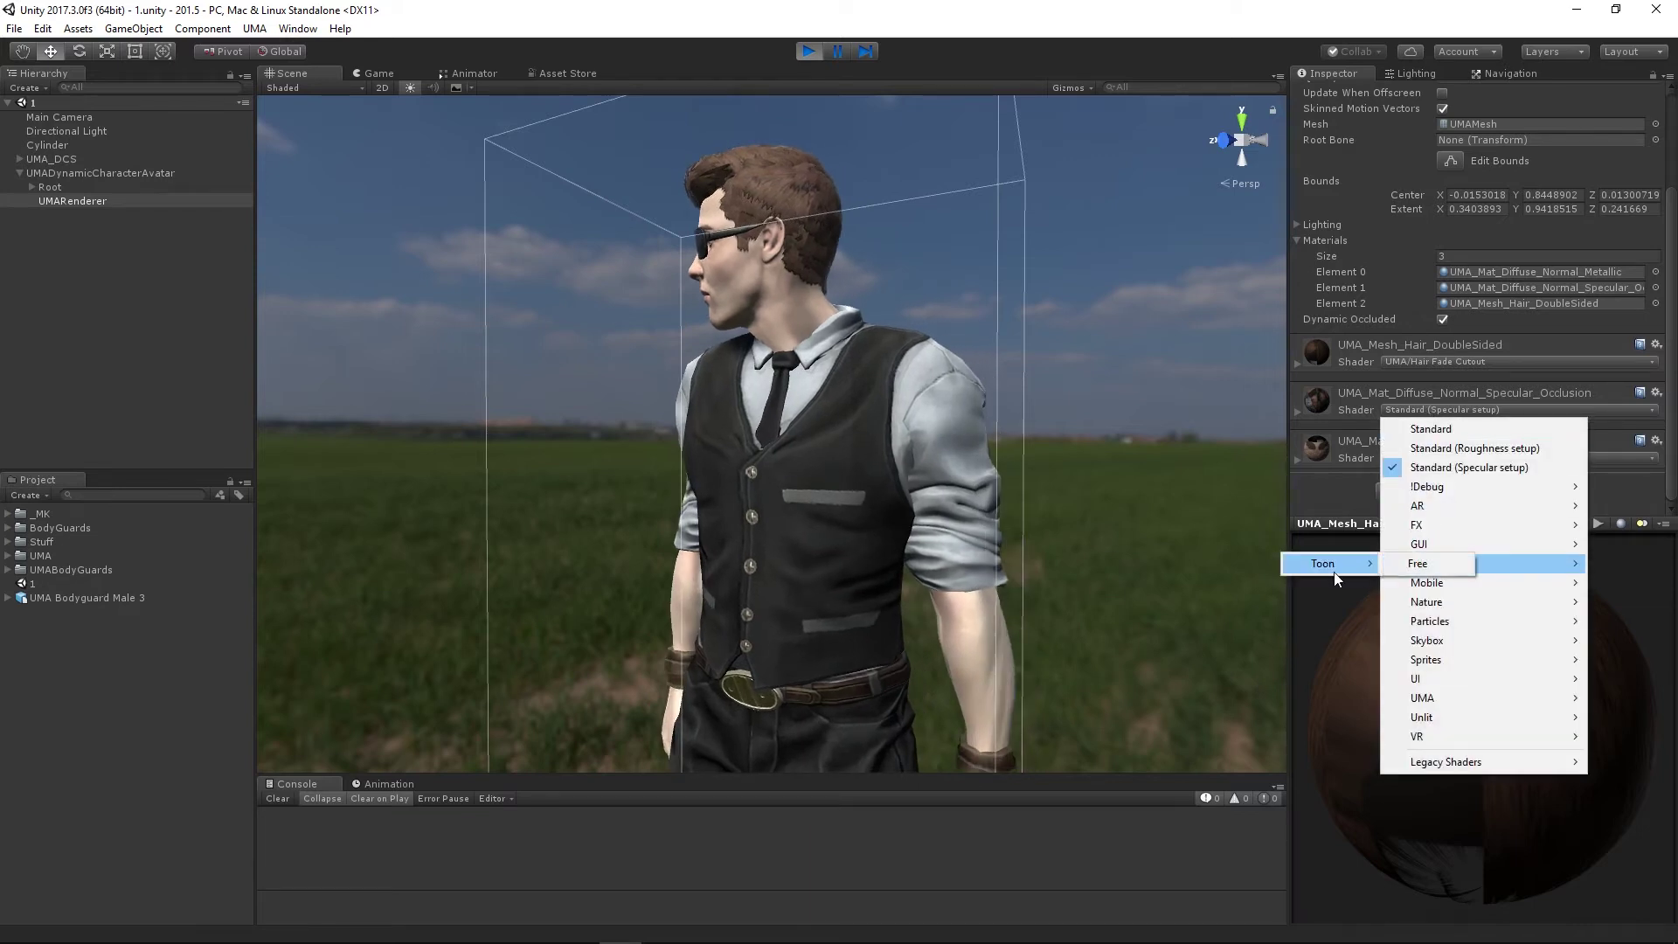
left_click(1430, 568)
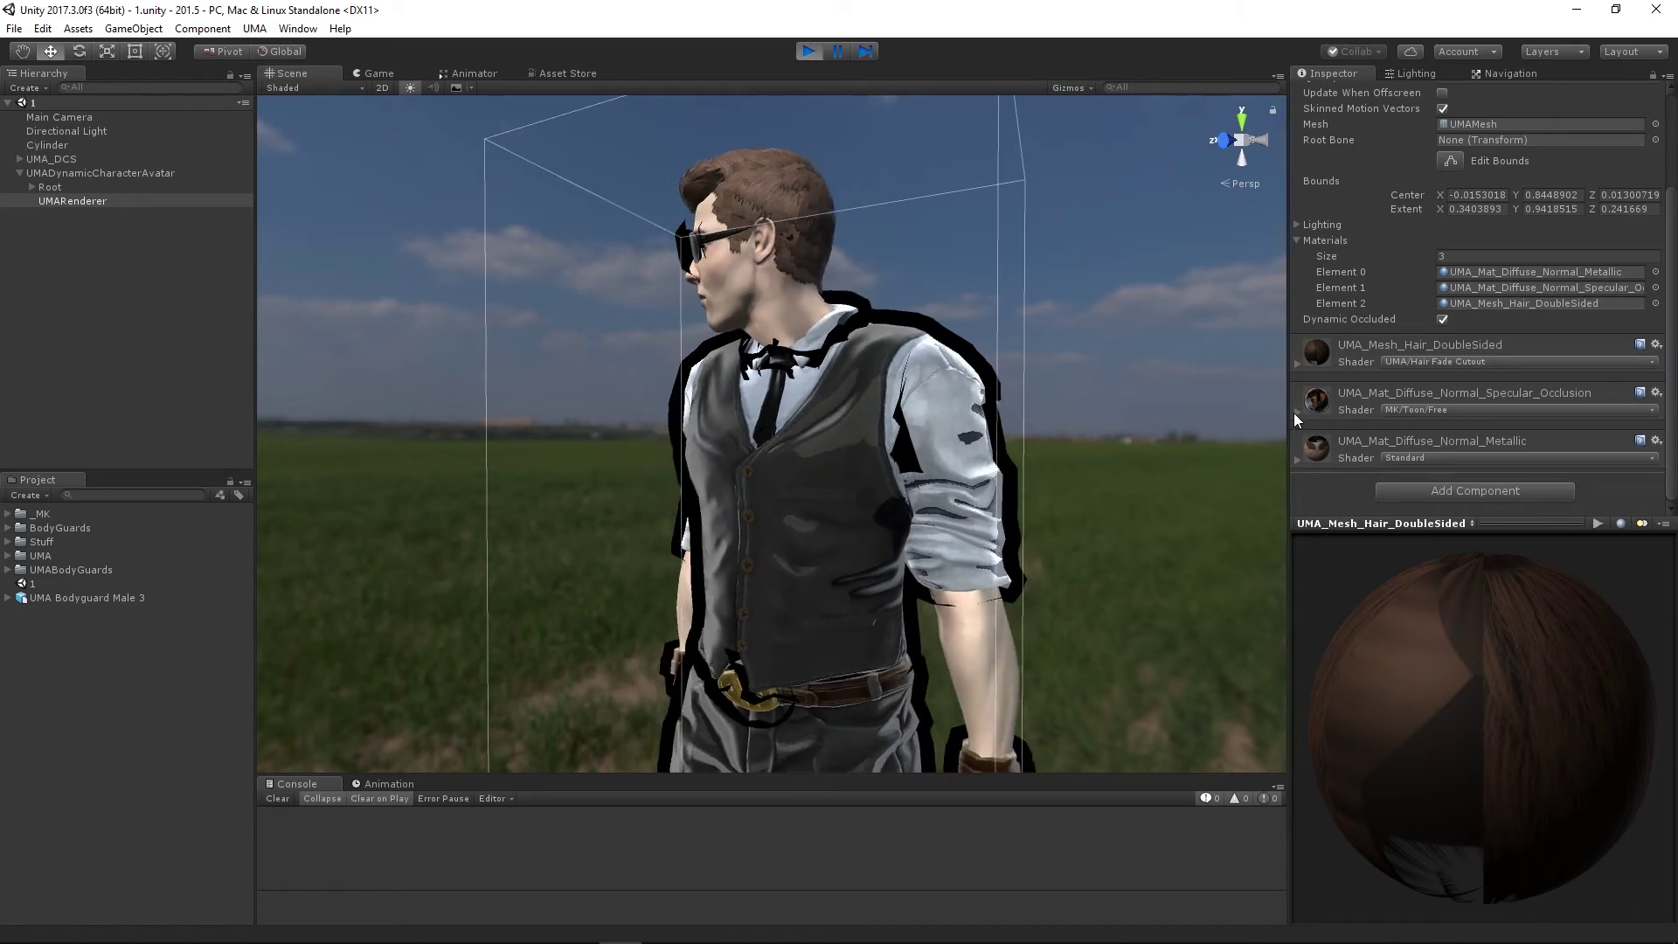
Set the outline size of the UMA_Mat_Diffuse_Normal_Specular_Occlusion toon material to 0.005
left_click(1424, 390)
scroll(1424, 390, "down", 5)
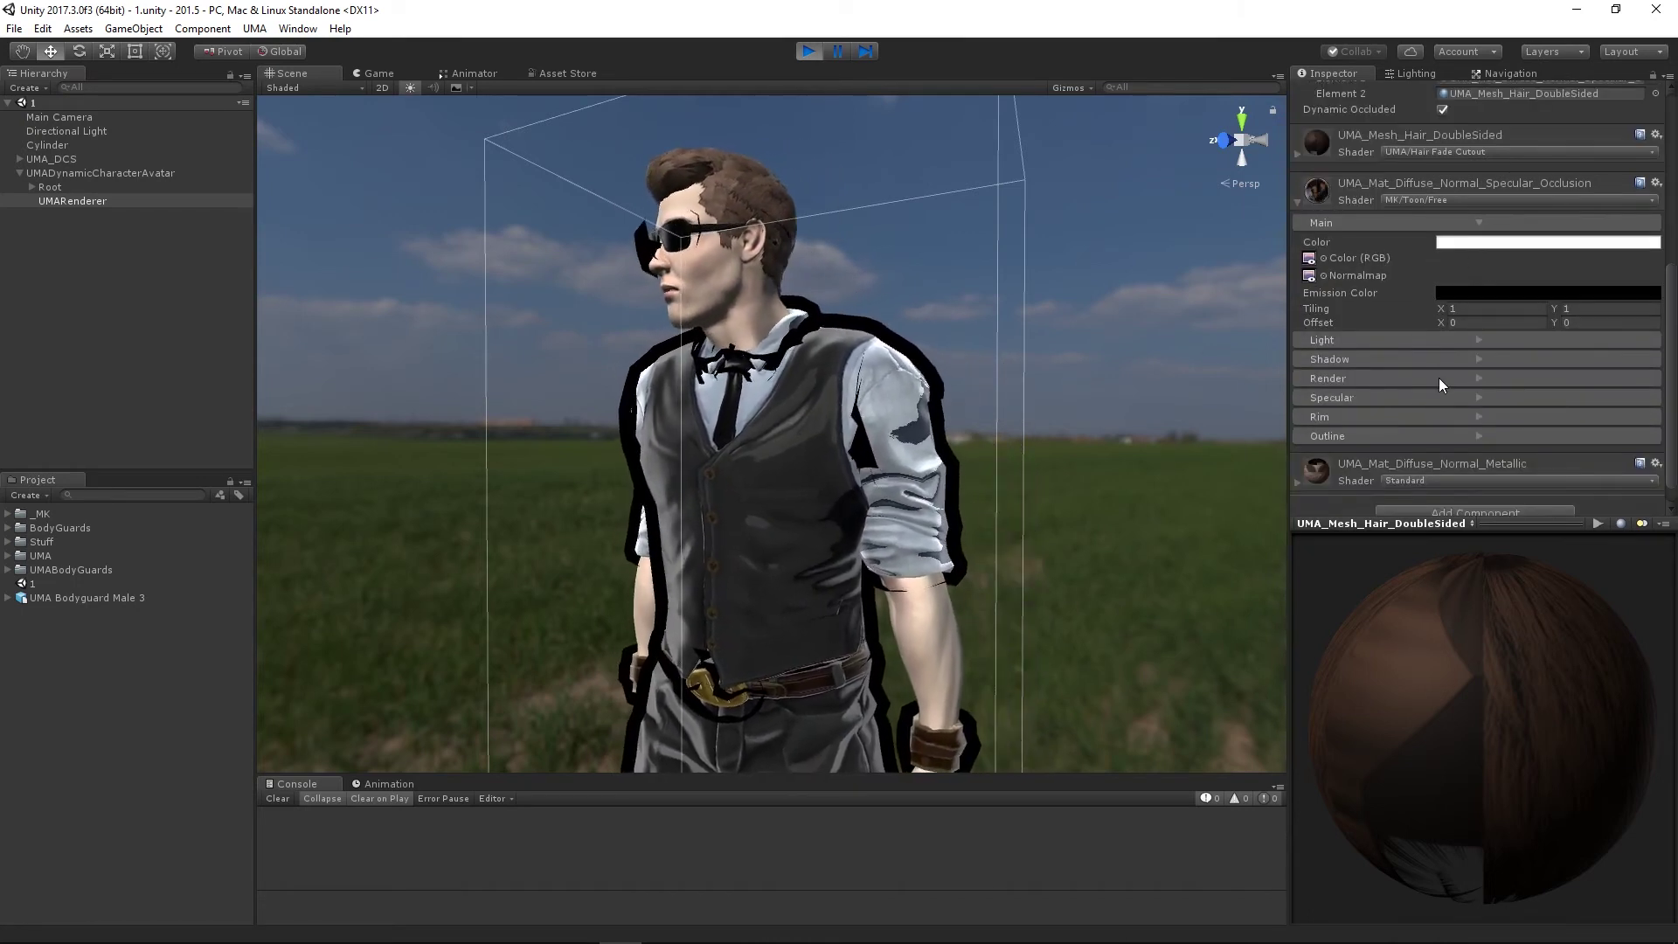
scroll(1425, 360, "down", 1)
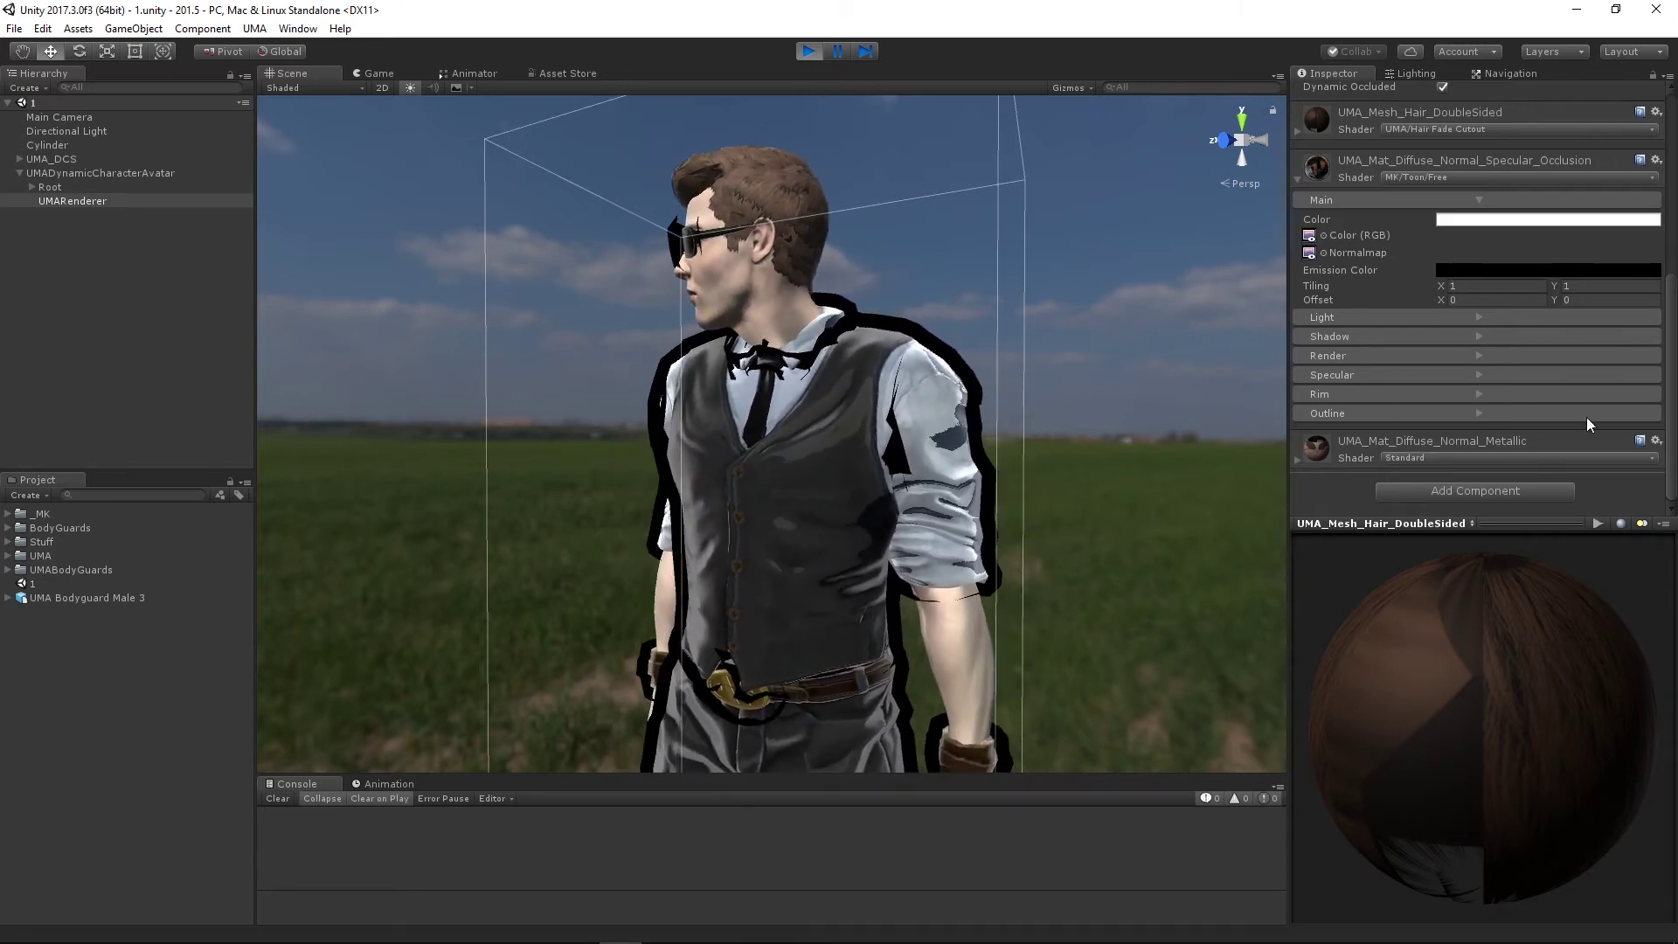
left_click(1479, 412)
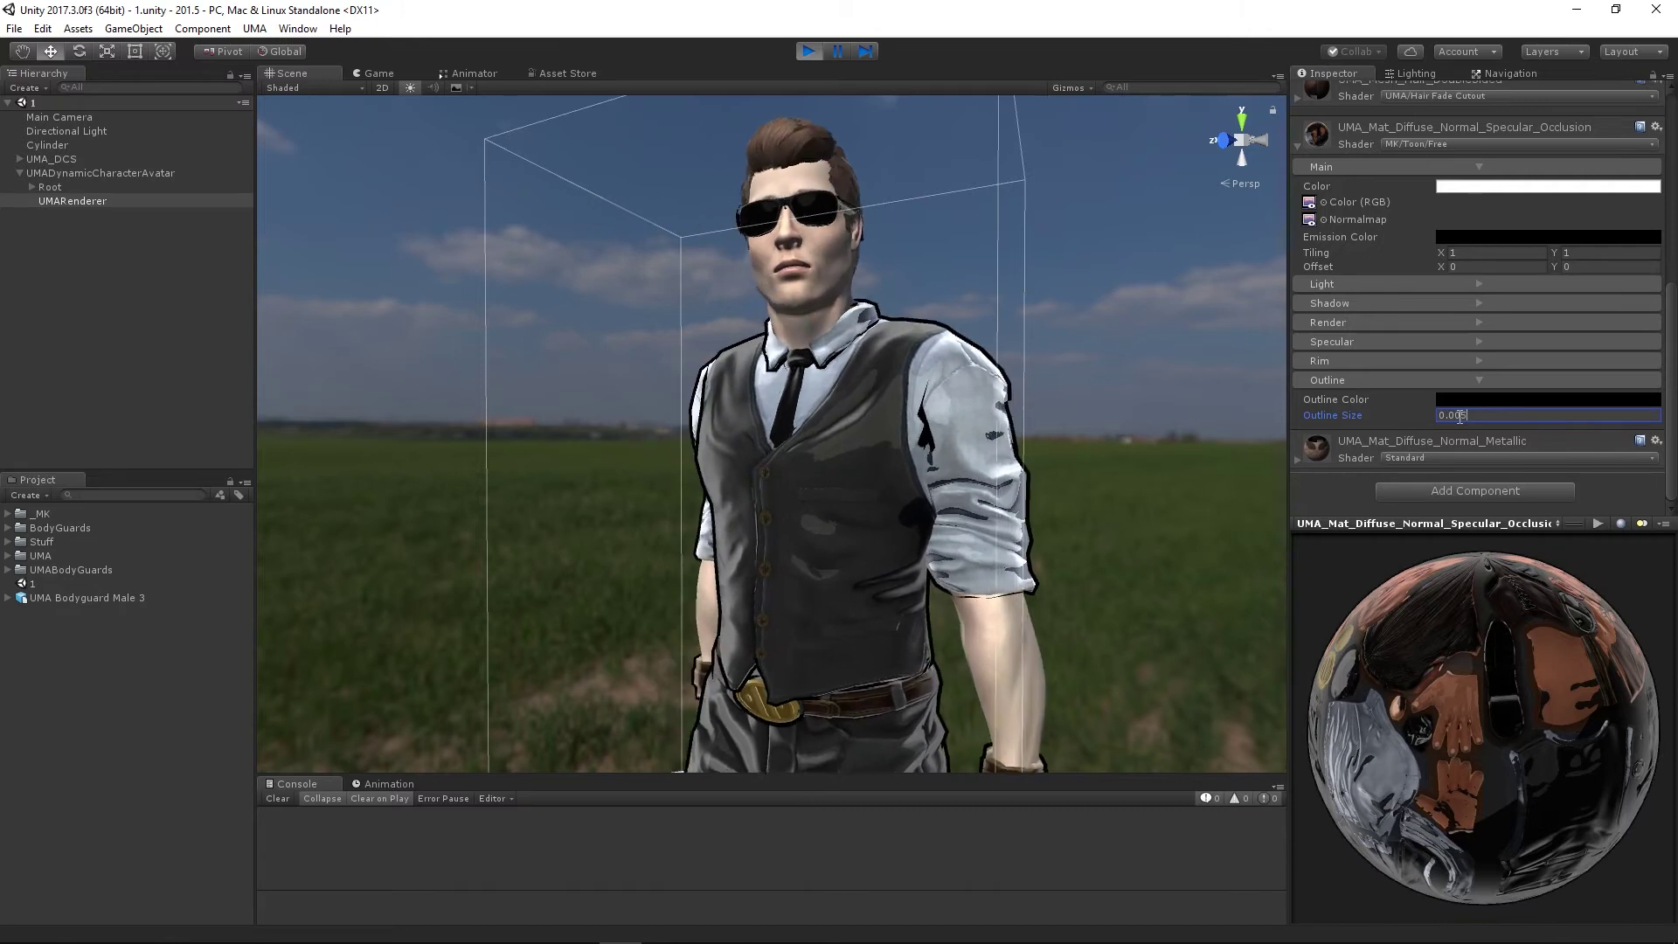
double_click(1460, 417)
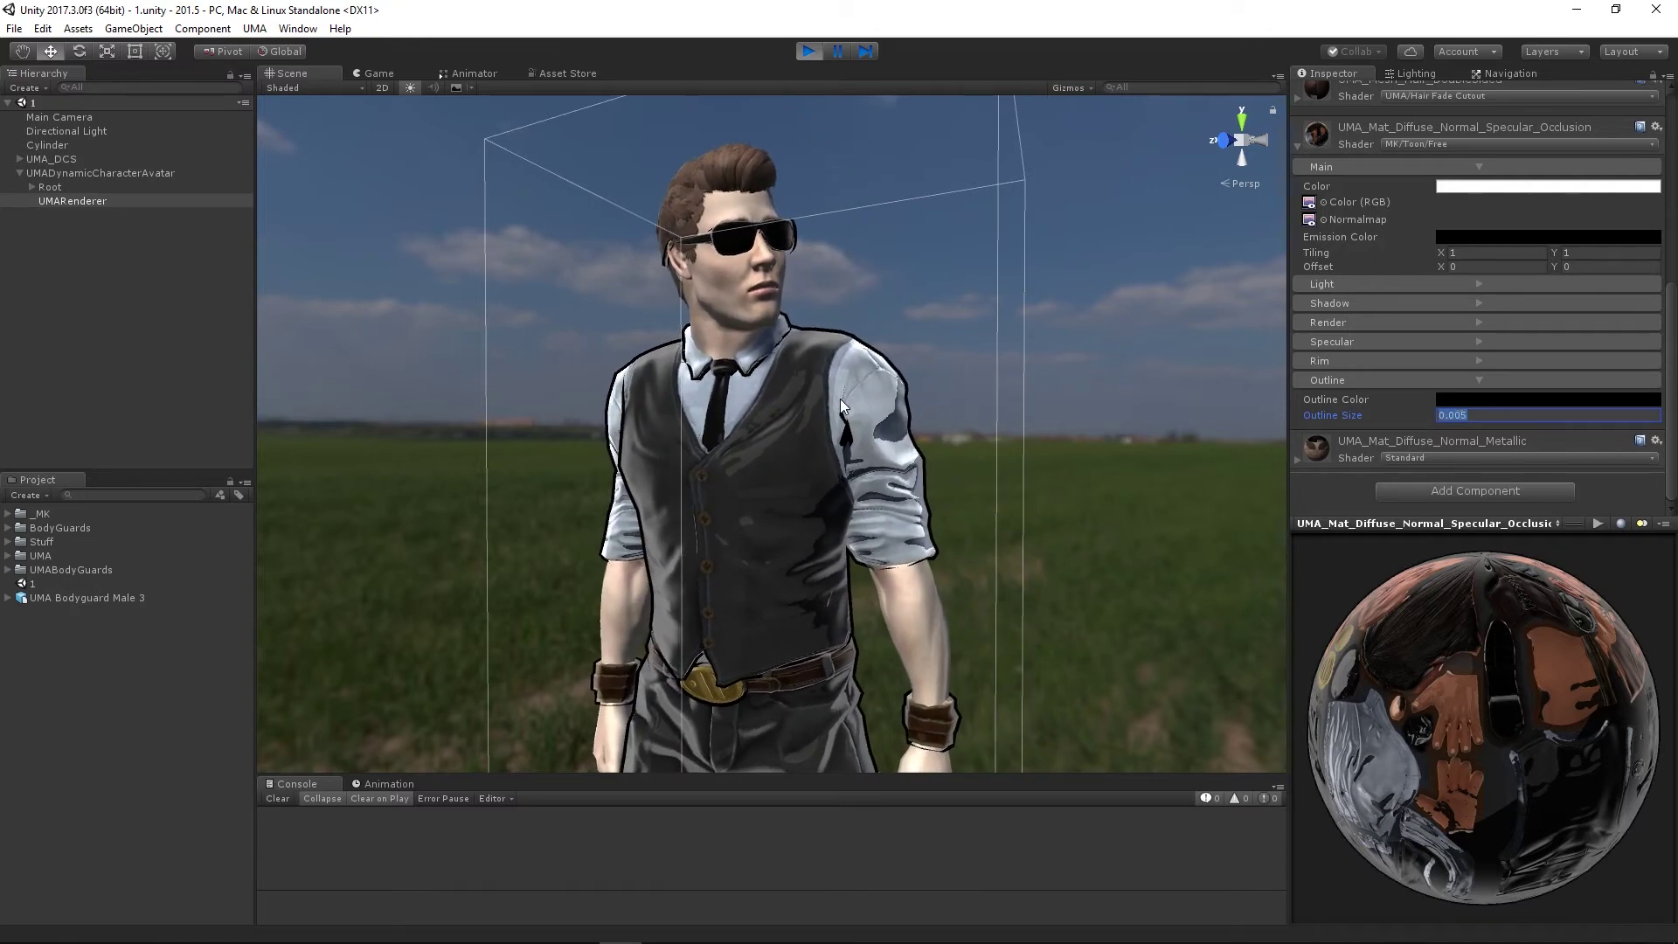
left_click(1479, 378)
Lower the toon material's rim intensity to about 0.106 and its rim smoothness to 0
left_click(1476, 397)
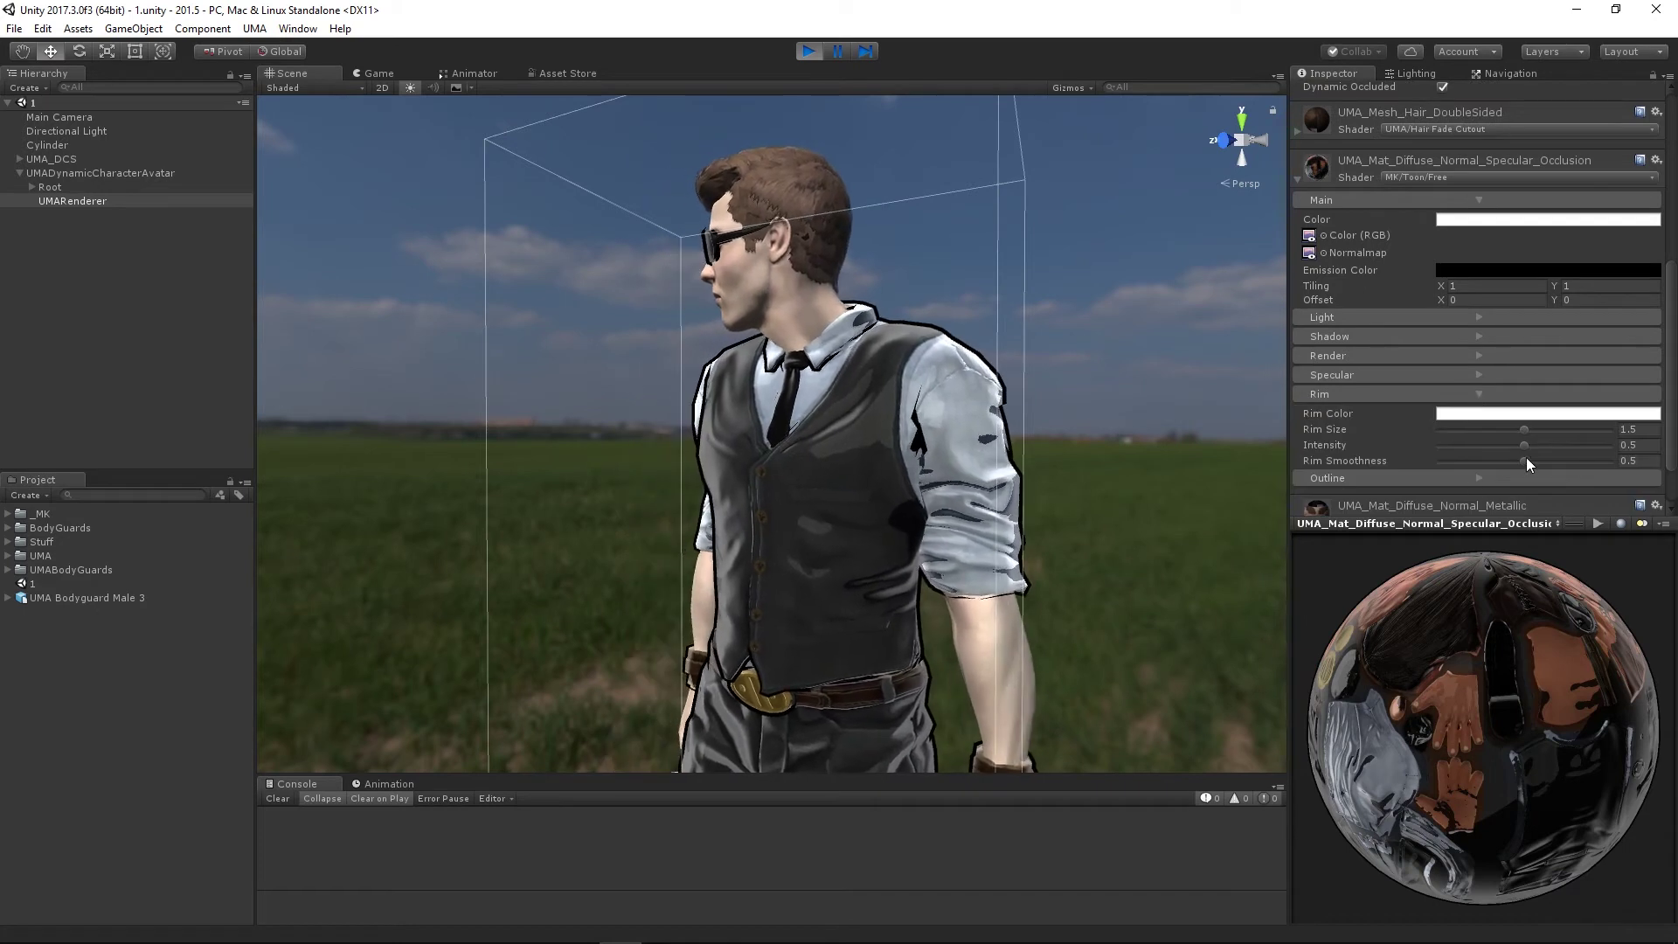
left_click_drag(1527, 449, 1414, 474)
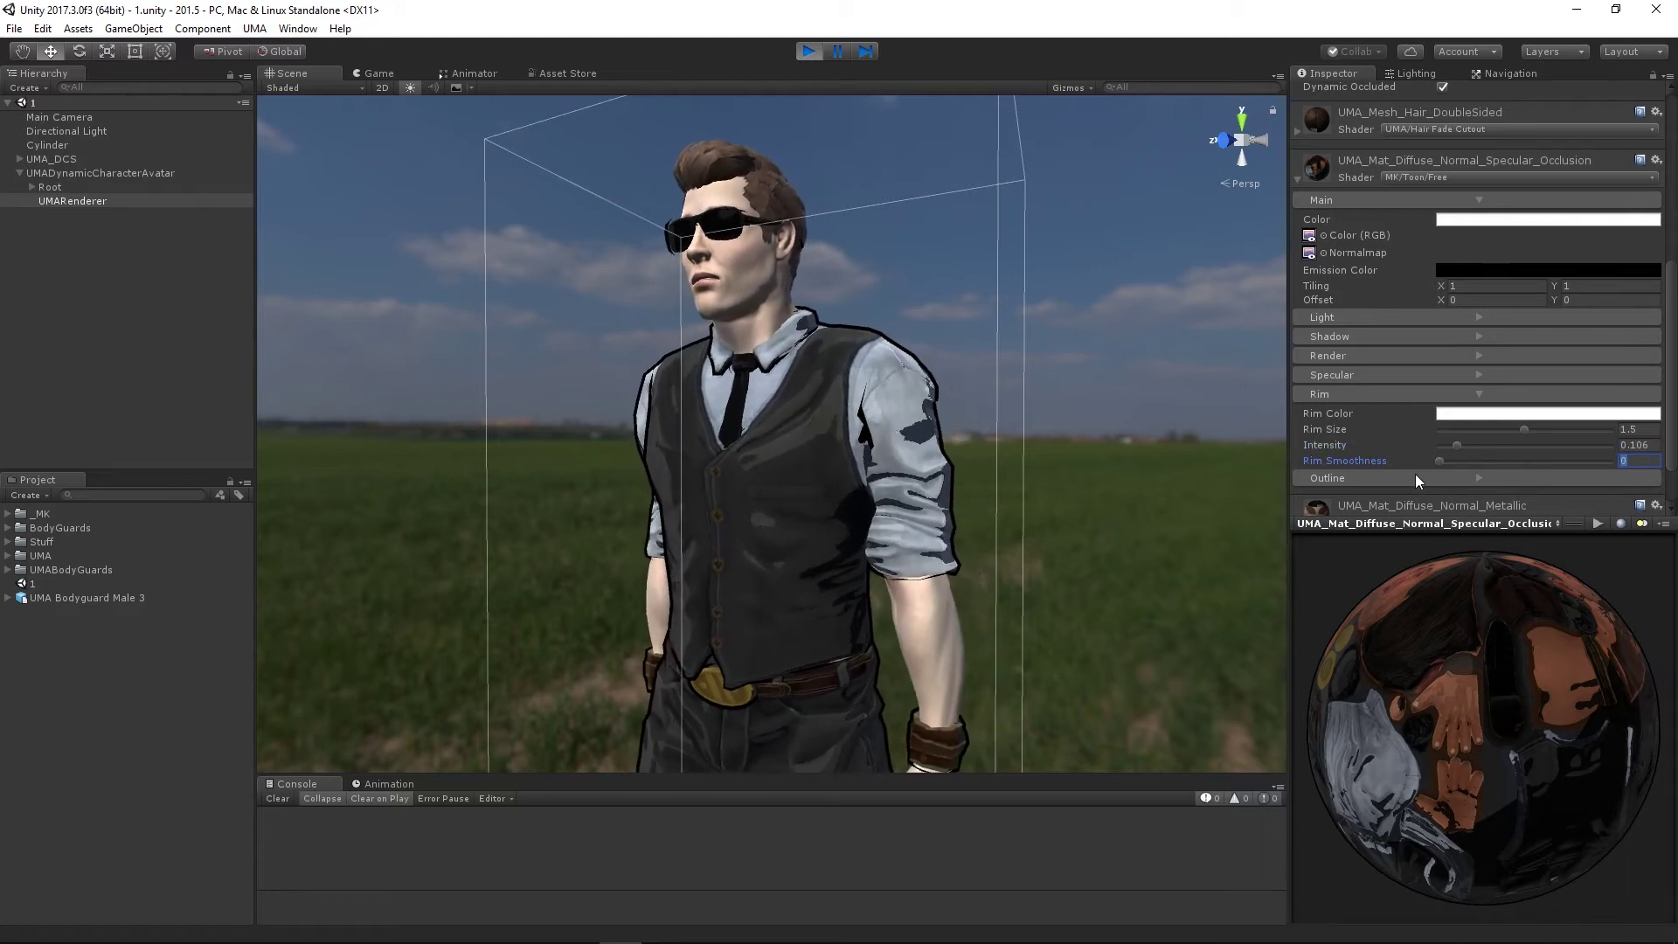
left_click(1476, 396)
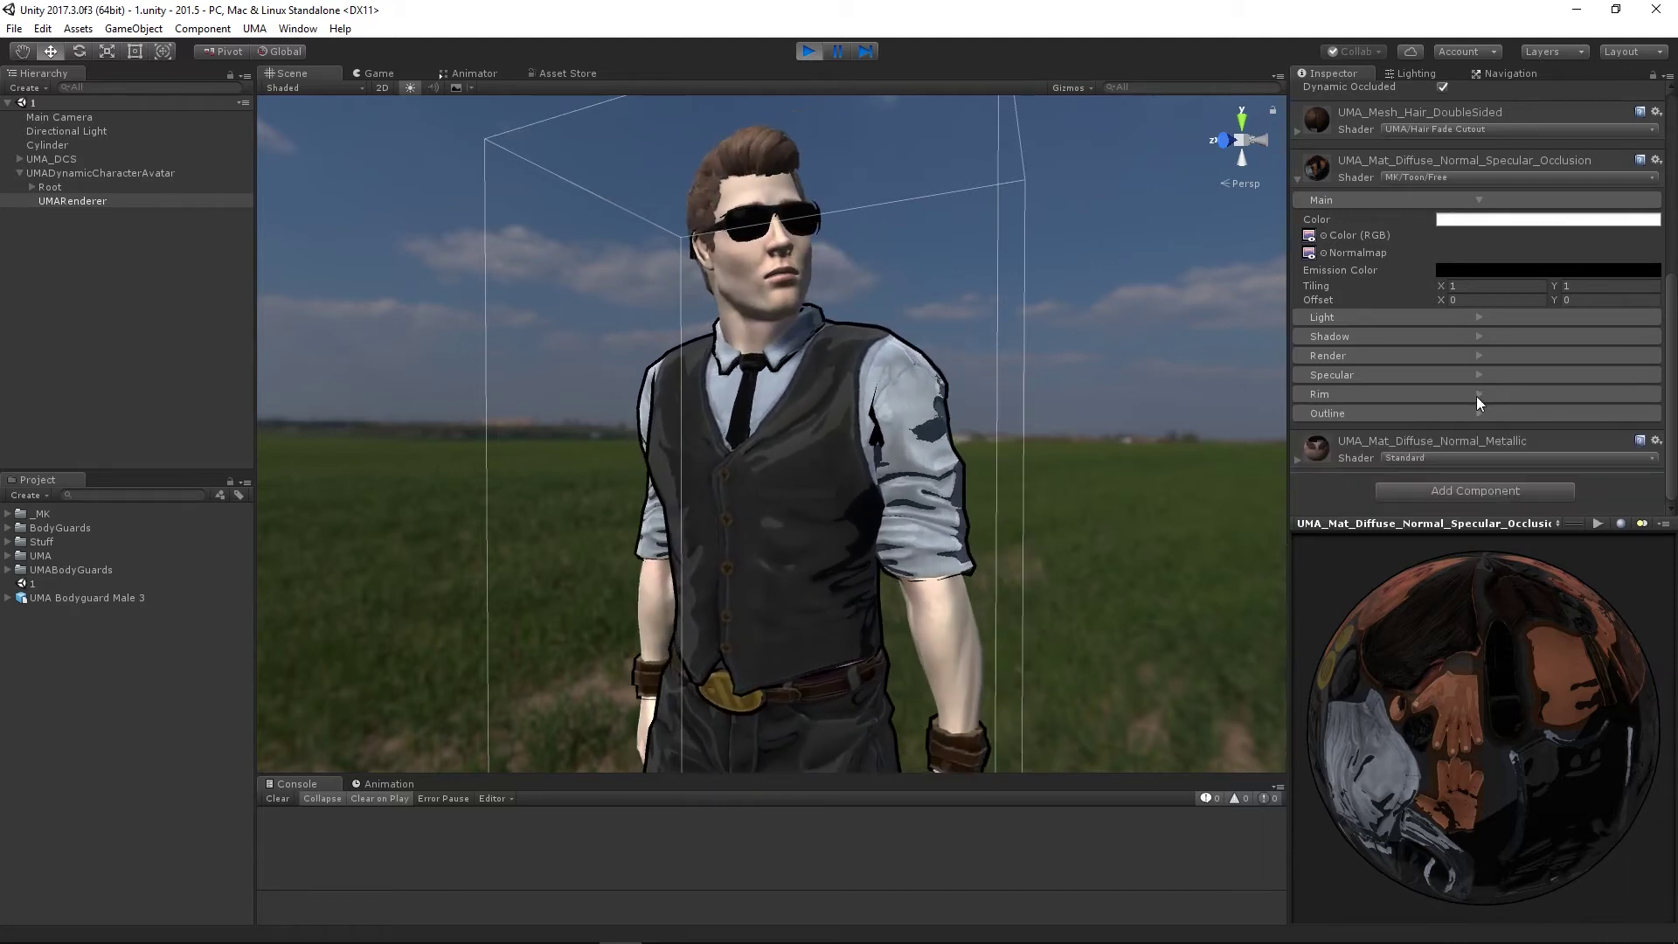
Lower the toon material's specular intensity to about 0.035
left_click(1480, 374)
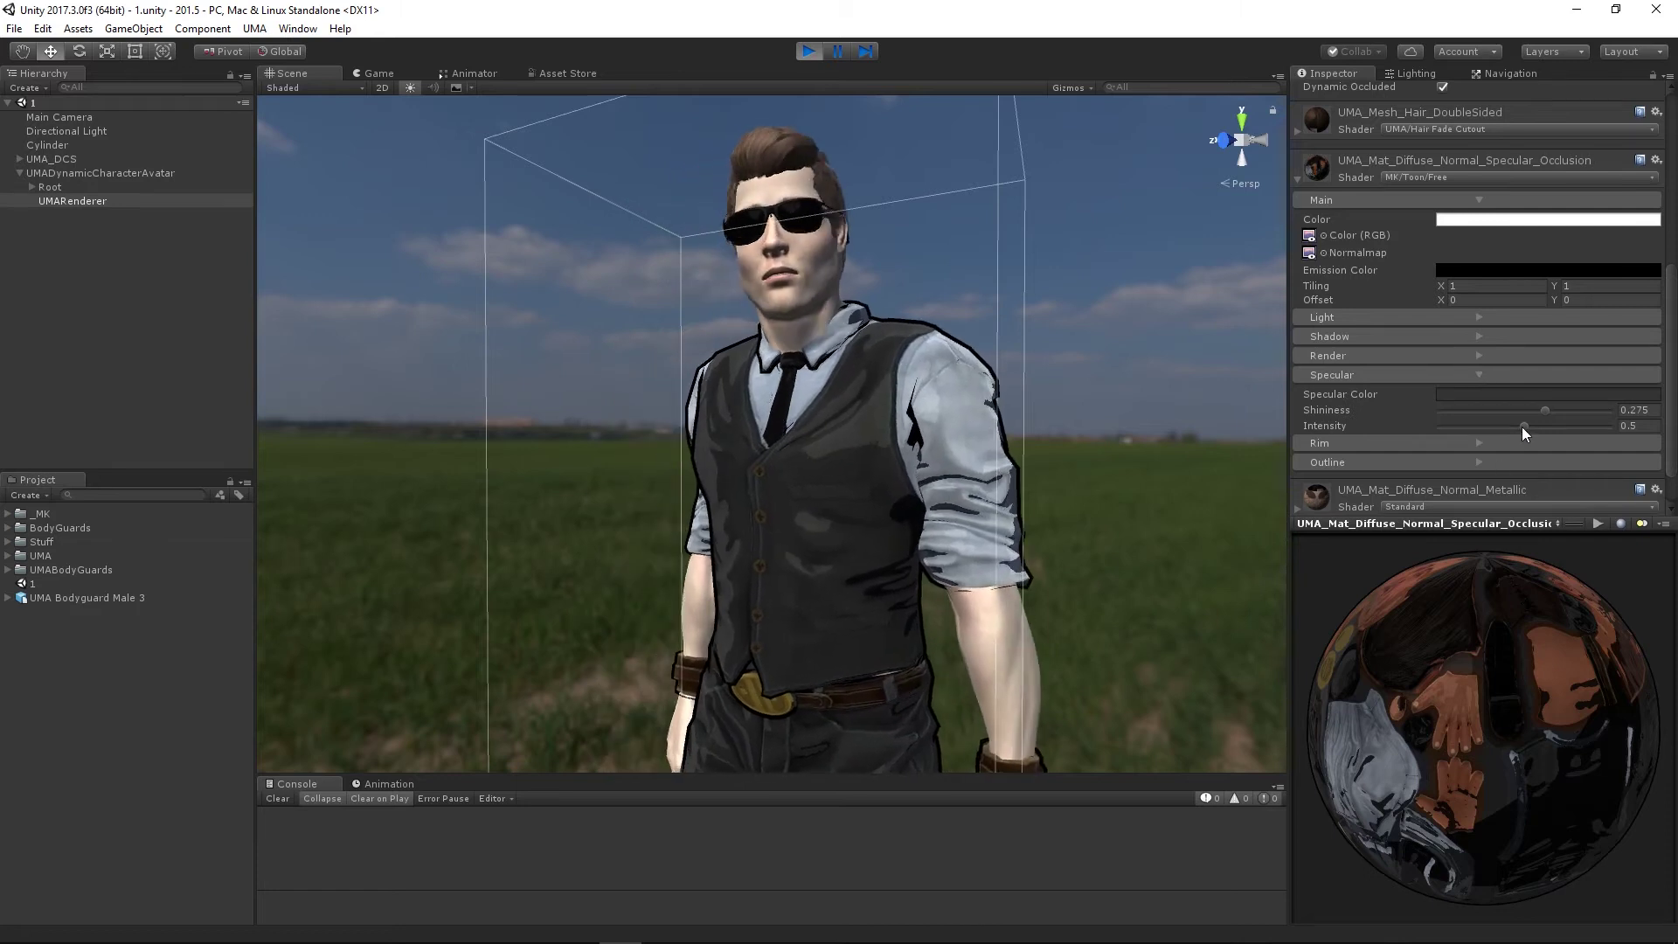
left_click_drag(1523, 426, 1443, 437)
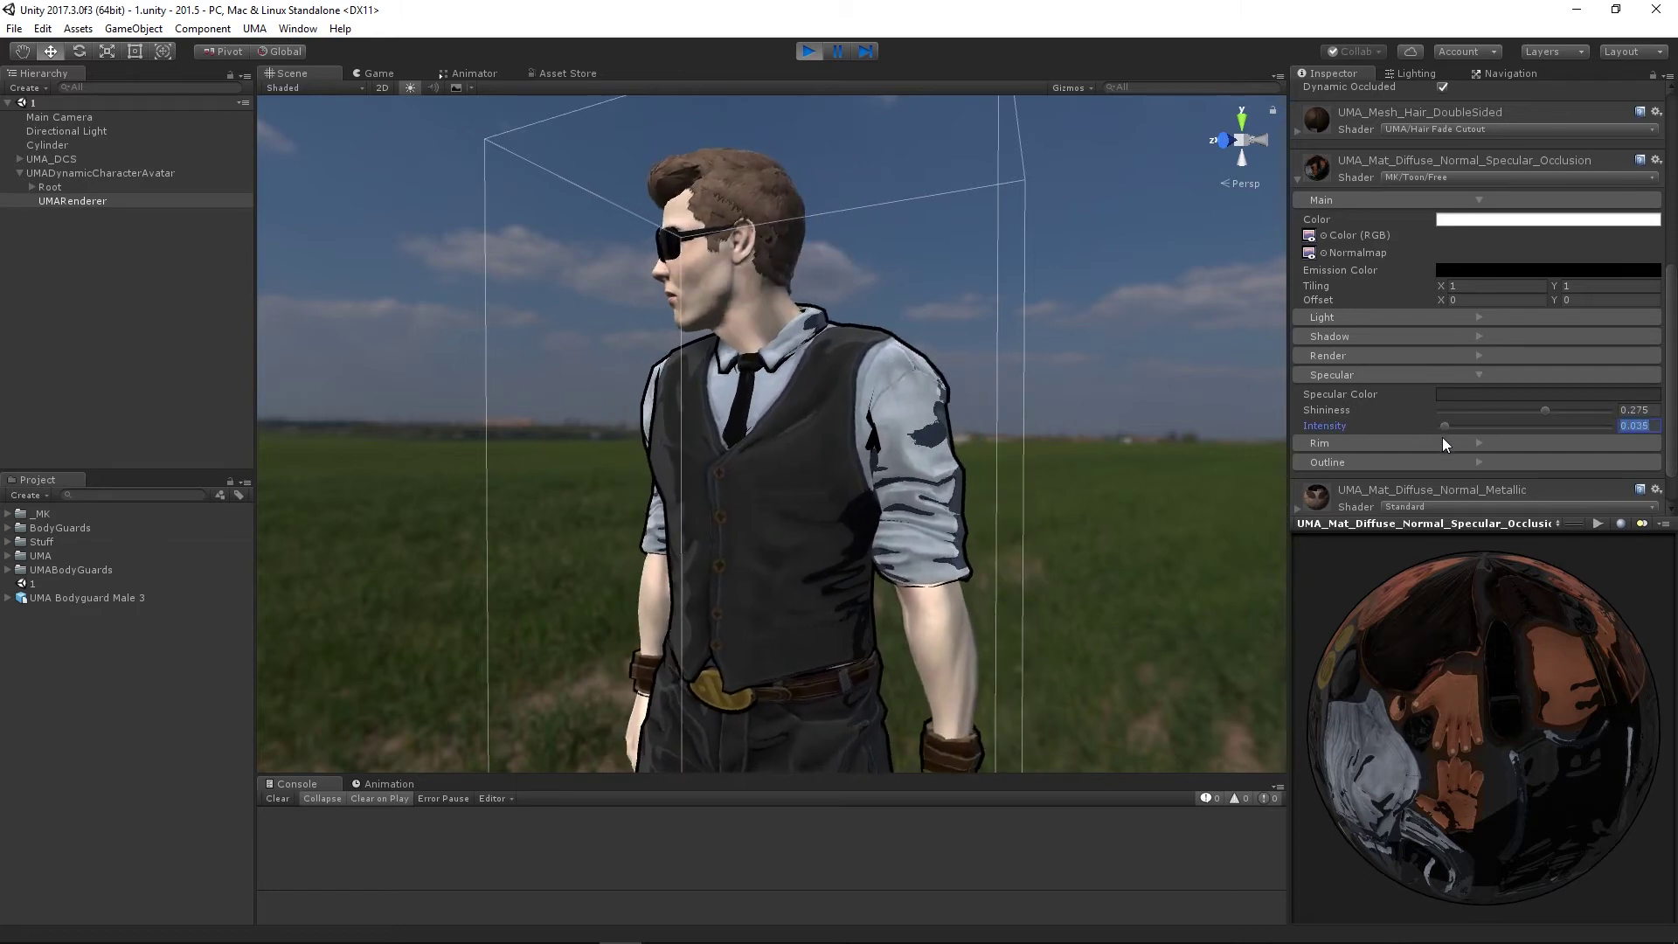
left_click(1483, 375)
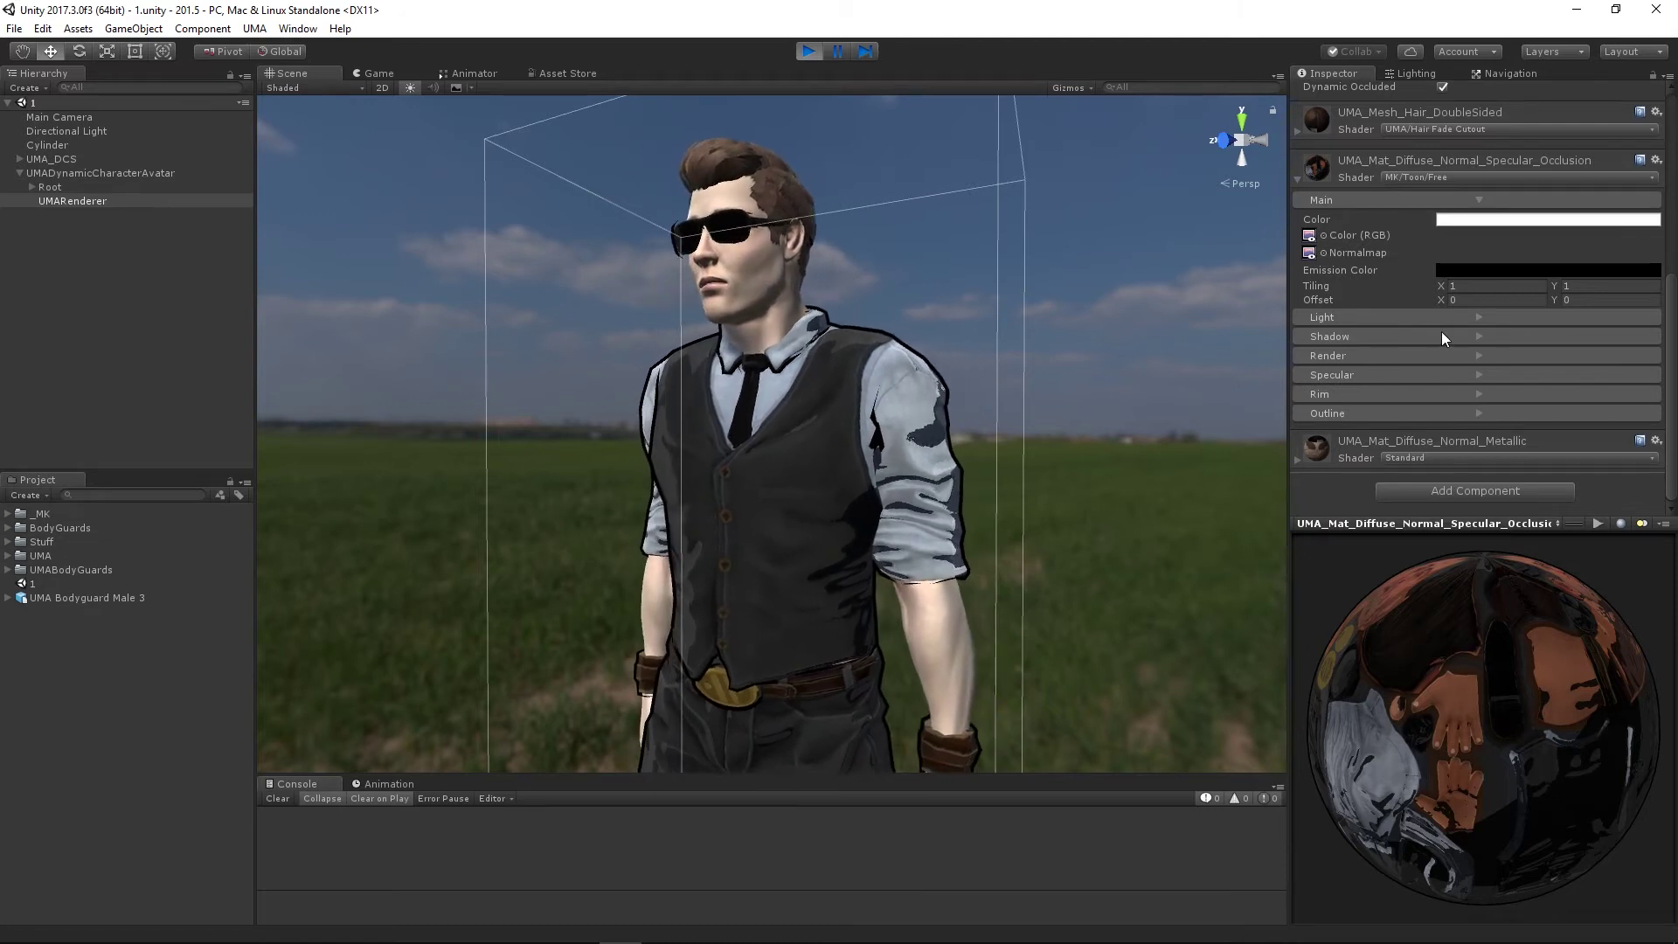
Lower the light smoothness of the UMA_Mat_Diffuse_Normal_Specular_Occlusion toon material to about 0.045 and collapse the material
left_click(1480, 317)
left_click_drag(1476, 350, 1440, 360)
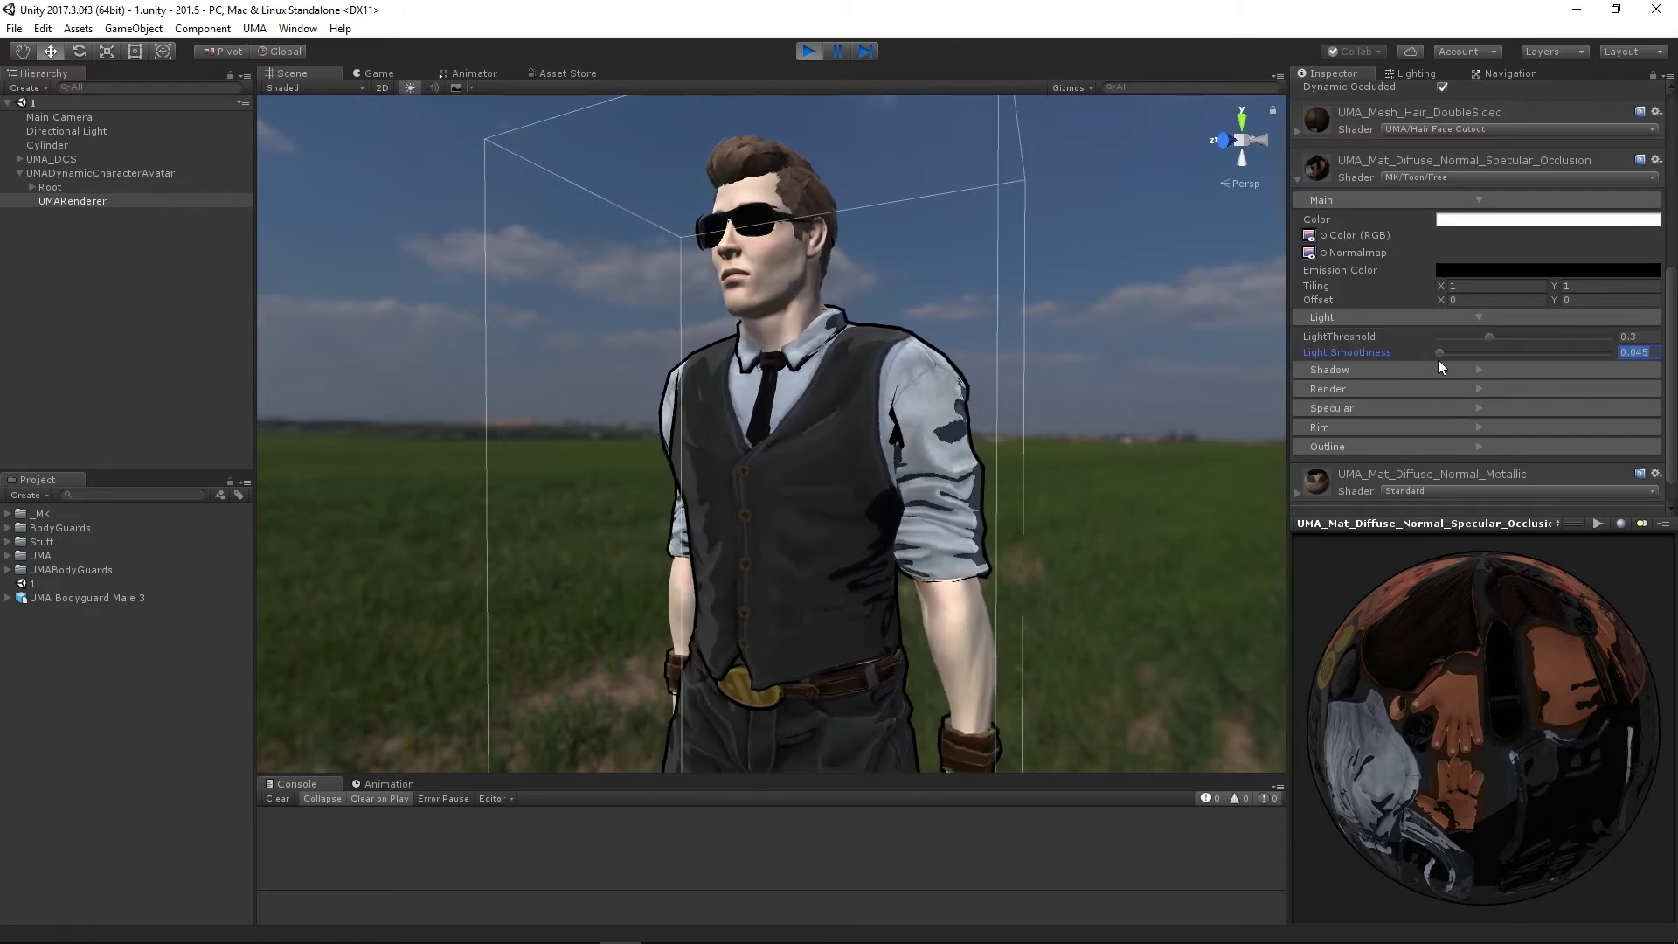
left_click(1478, 316)
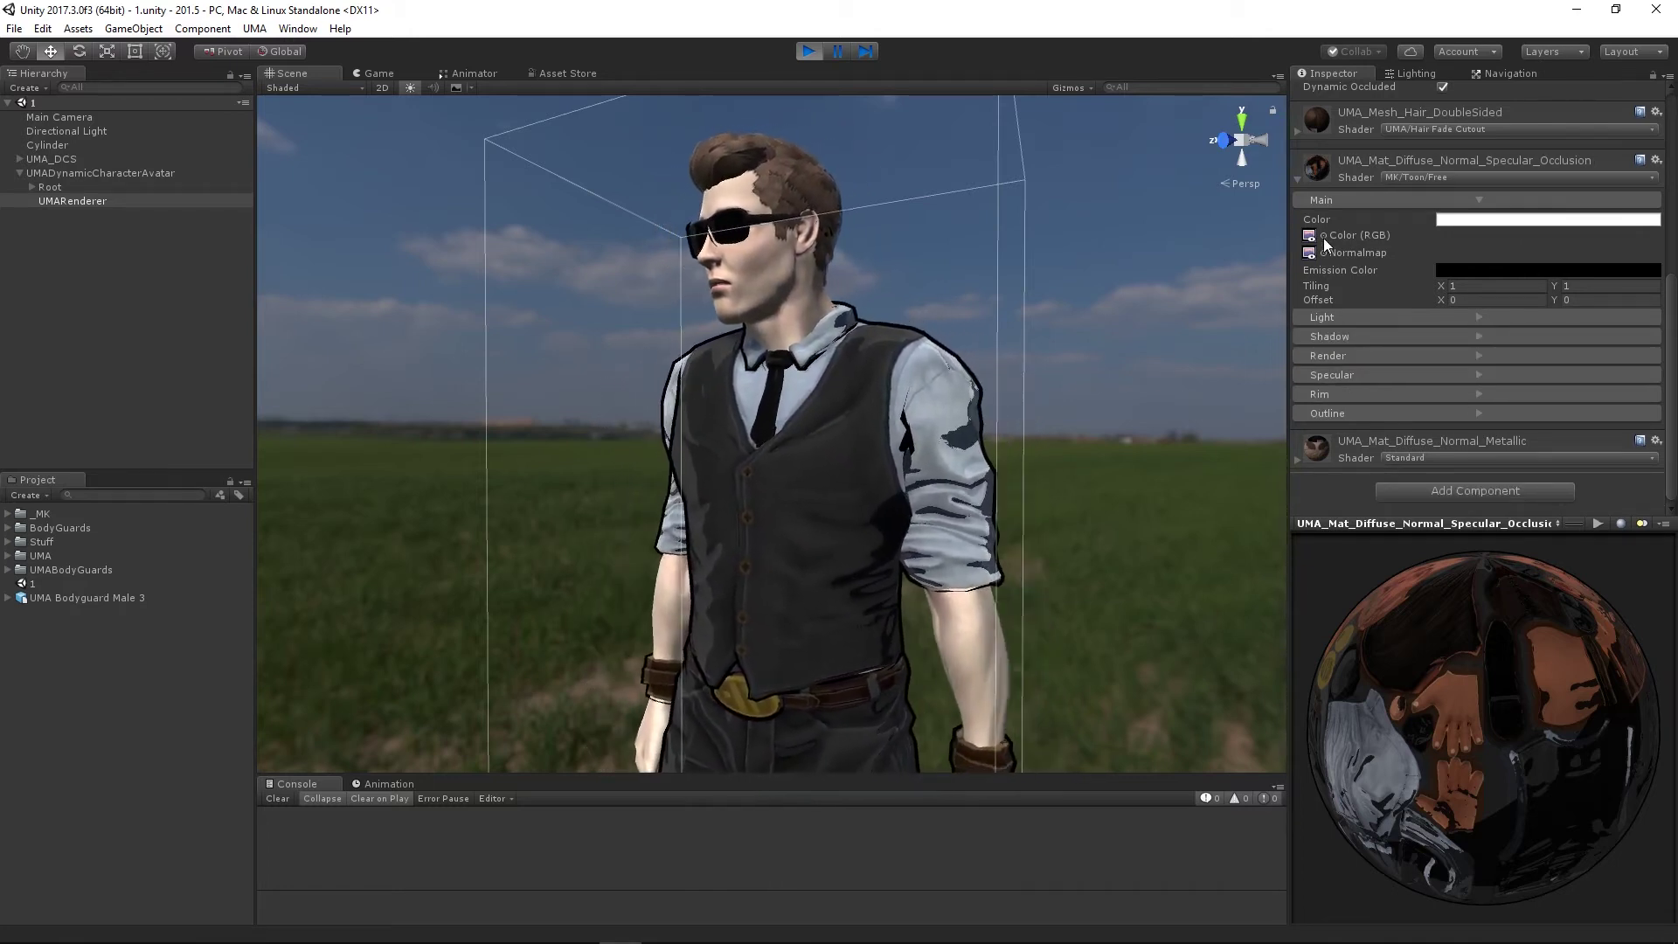
left_click(1297, 180)
Change the UMA_Mesh_Hair_DoubleSided material's shader to MK/Toon/Free
left_click(1413, 361)
mouse_move(1445, 515)
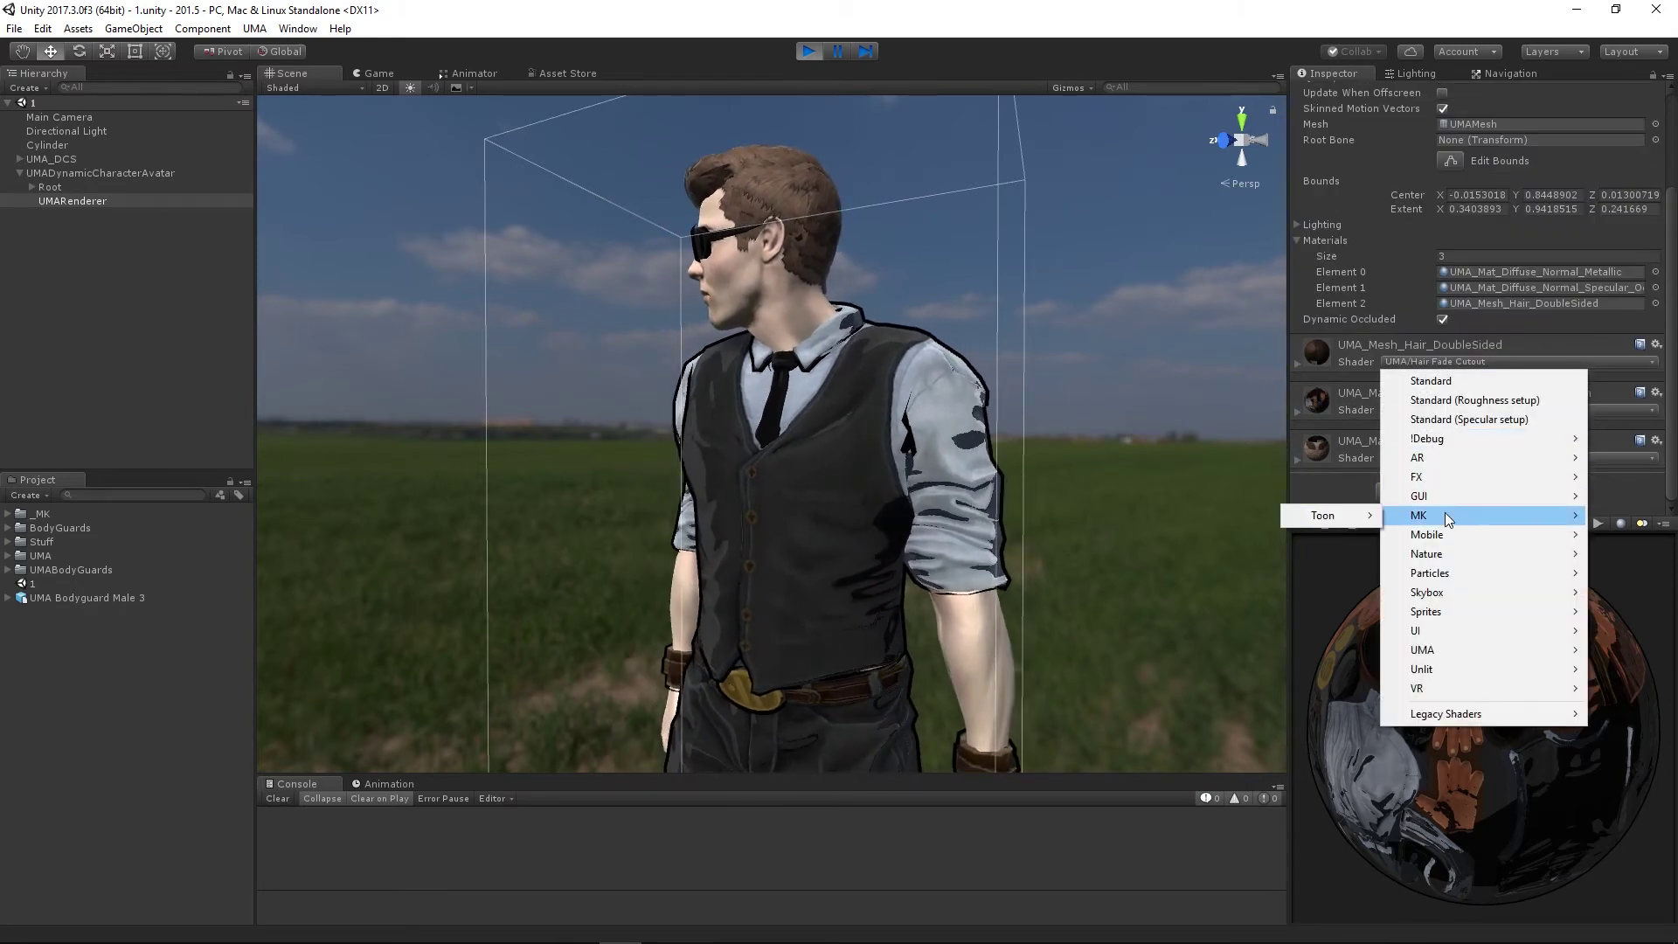
left_click(1251, 514)
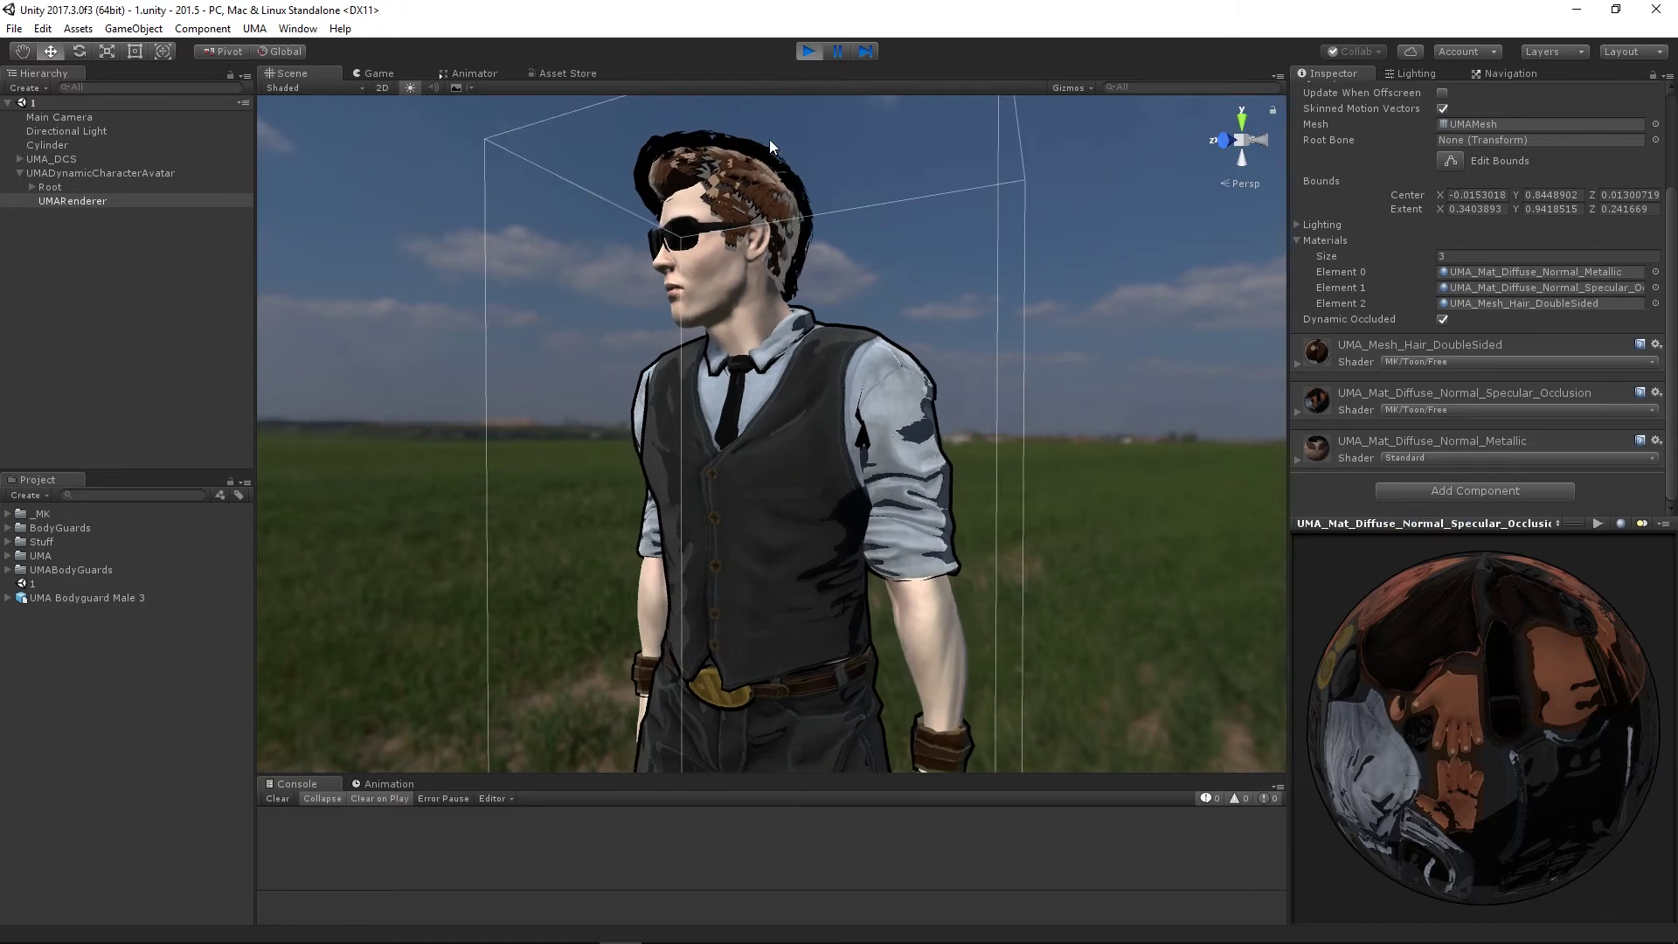
Set the outline size of the UMA_Mesh_Hair_DoubleSided toon material to 0.005
left_click(1298, 358)
scroll(1416, 407, "down", 5)
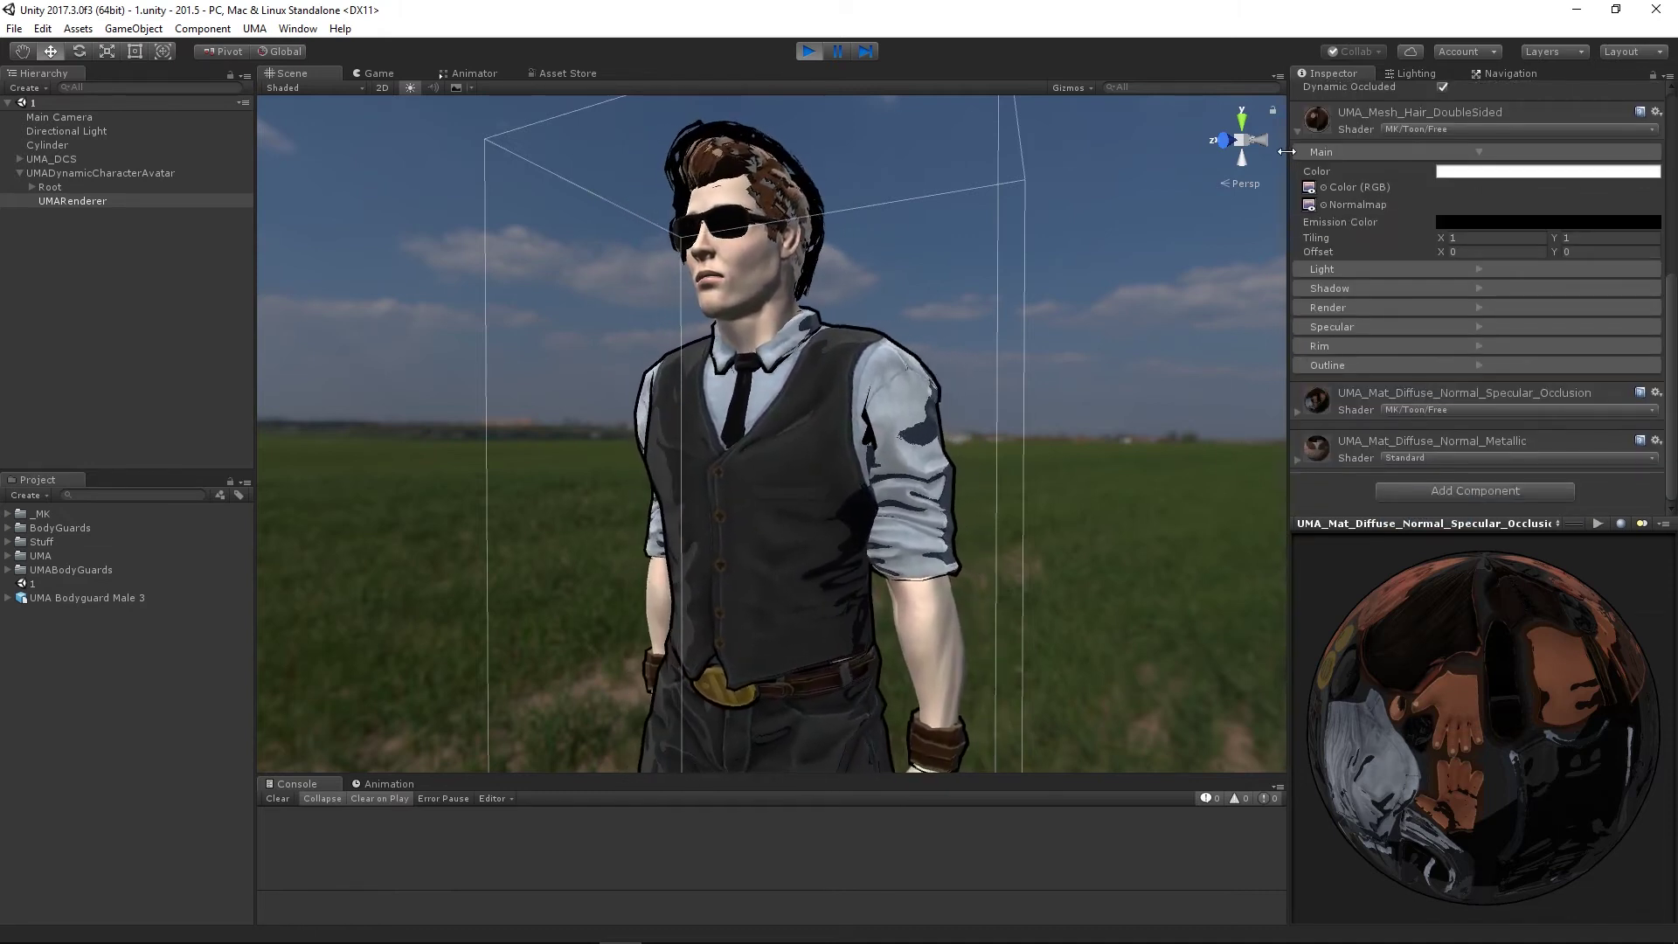
left_click(1414, 152)
left_click(1458, 367)
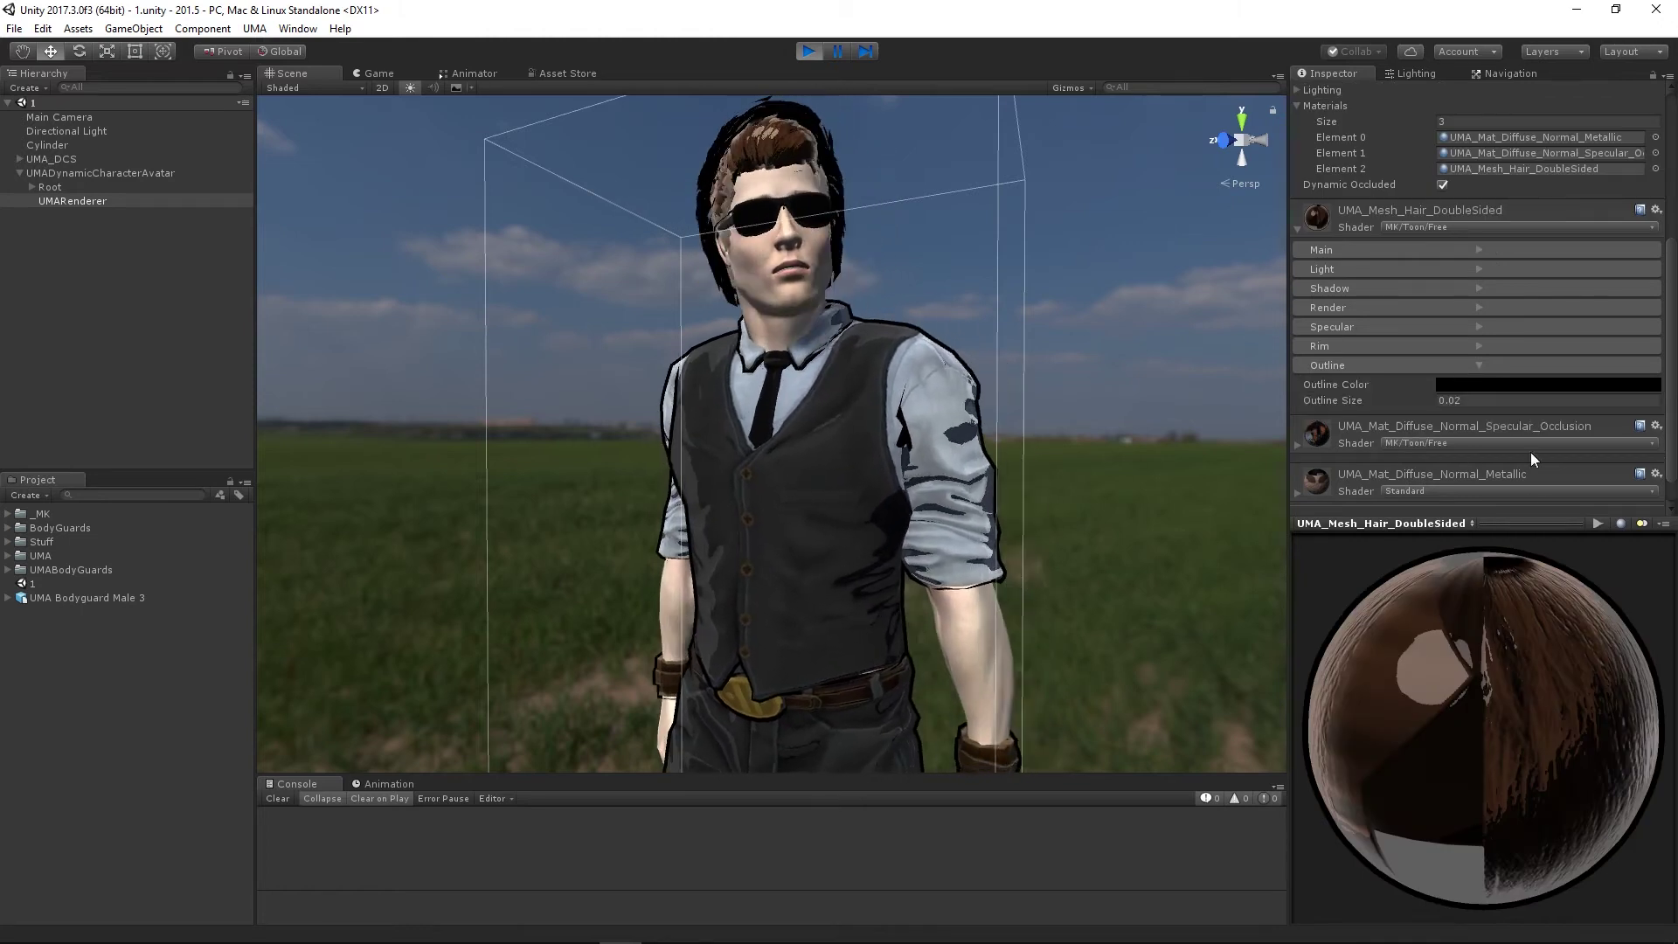
left_click(1456, 401)
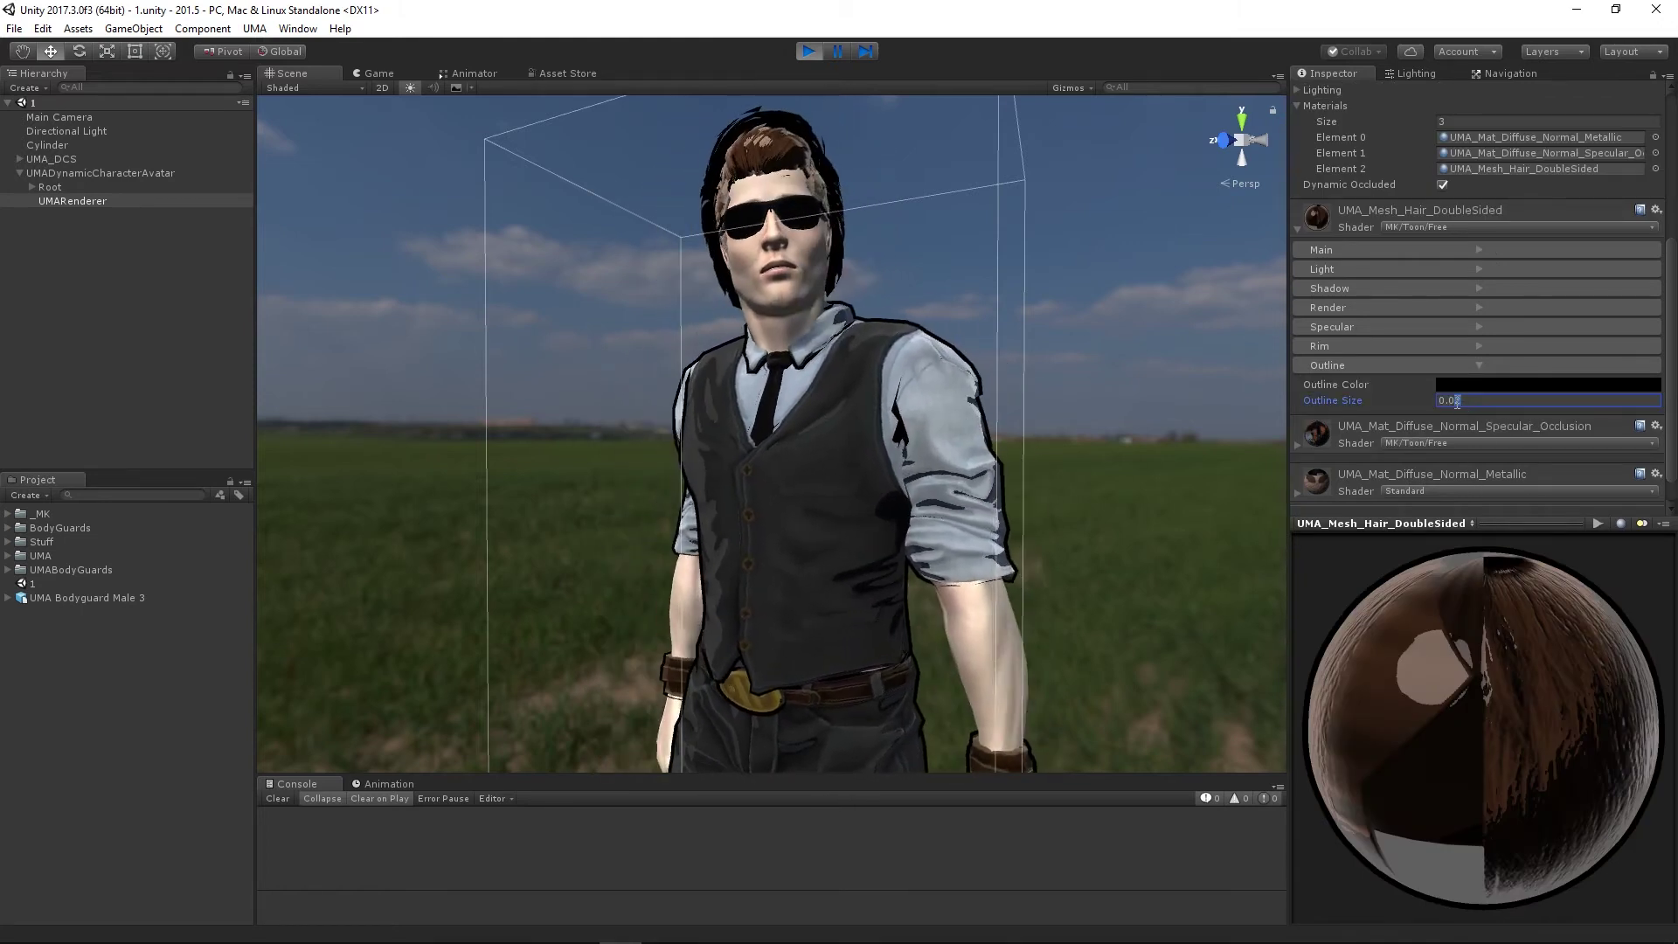
type("0.005")
key("Return")
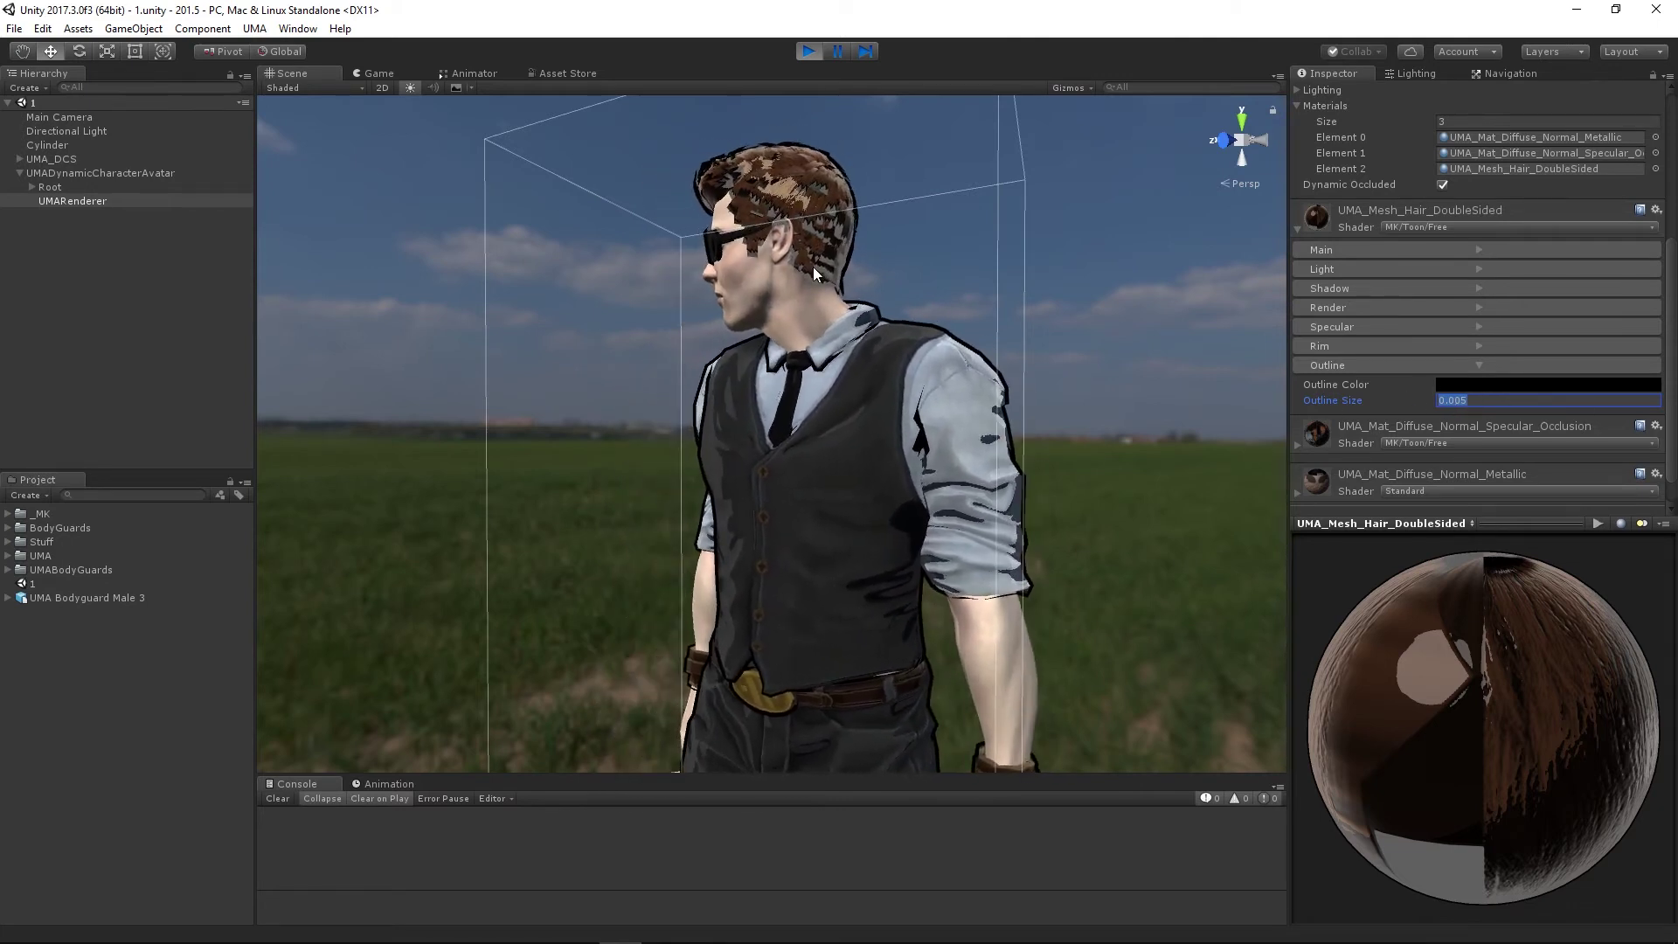
Lower the hair material's specular intensity and rim intensity to 0 and its rim smoothness to about 0.234
left_click(1482, 330)
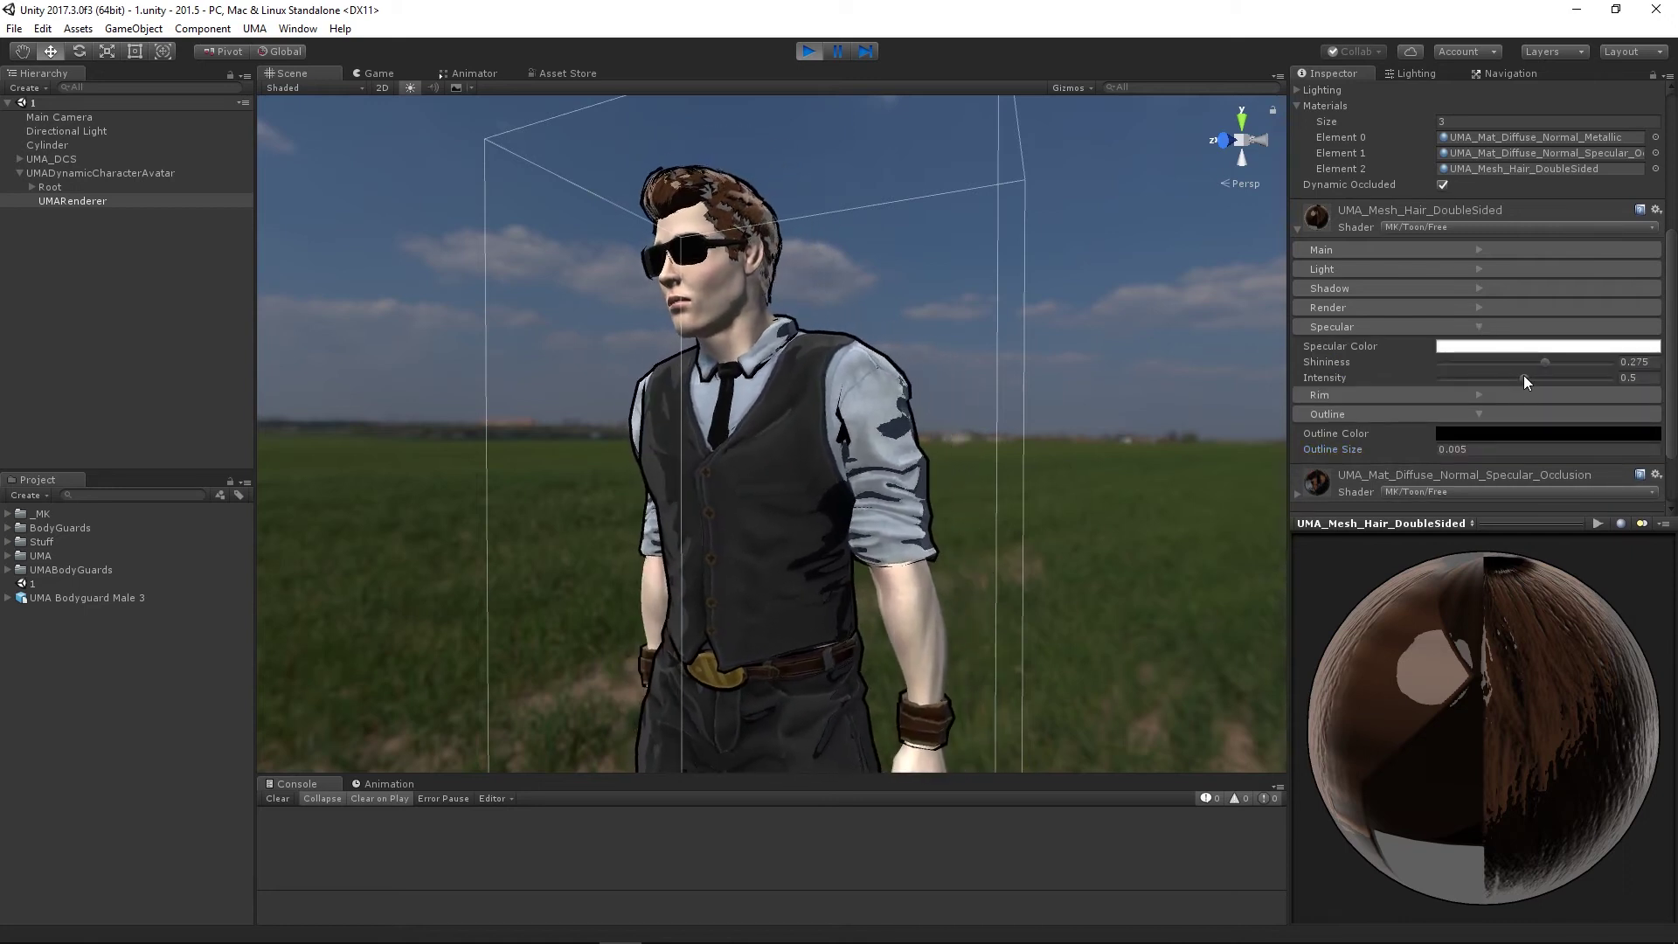
left_click_drag(1525, 376, 1432, 377)
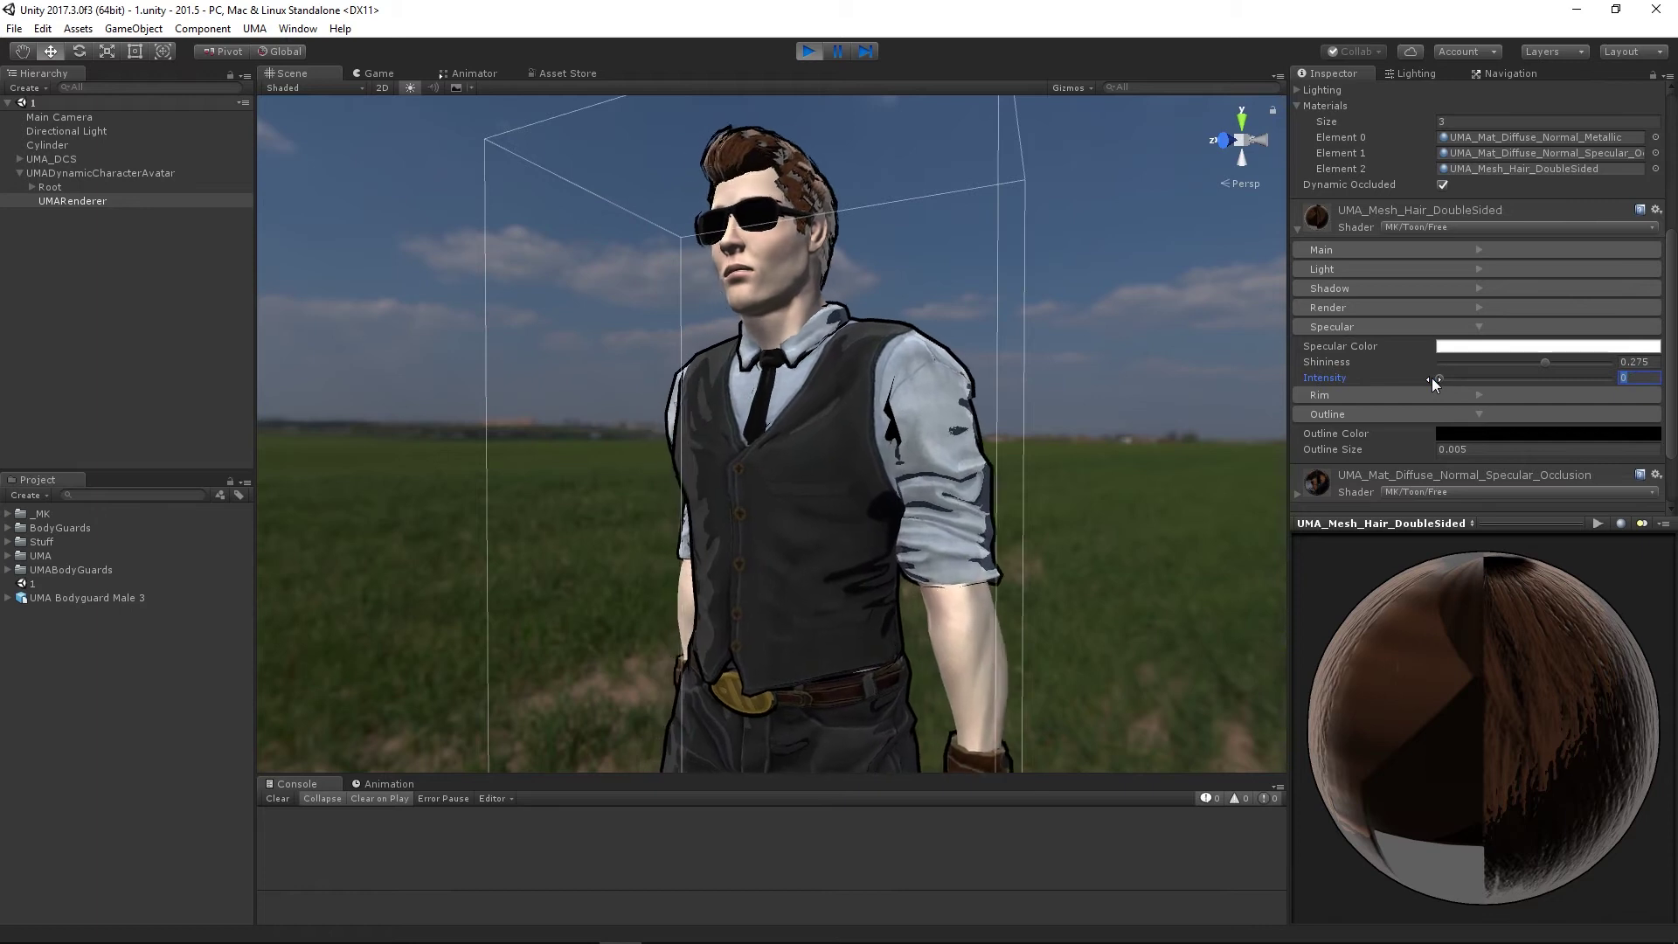
left_click(1478, 393)
left_click_drag(1484, 461, 1401, 451)
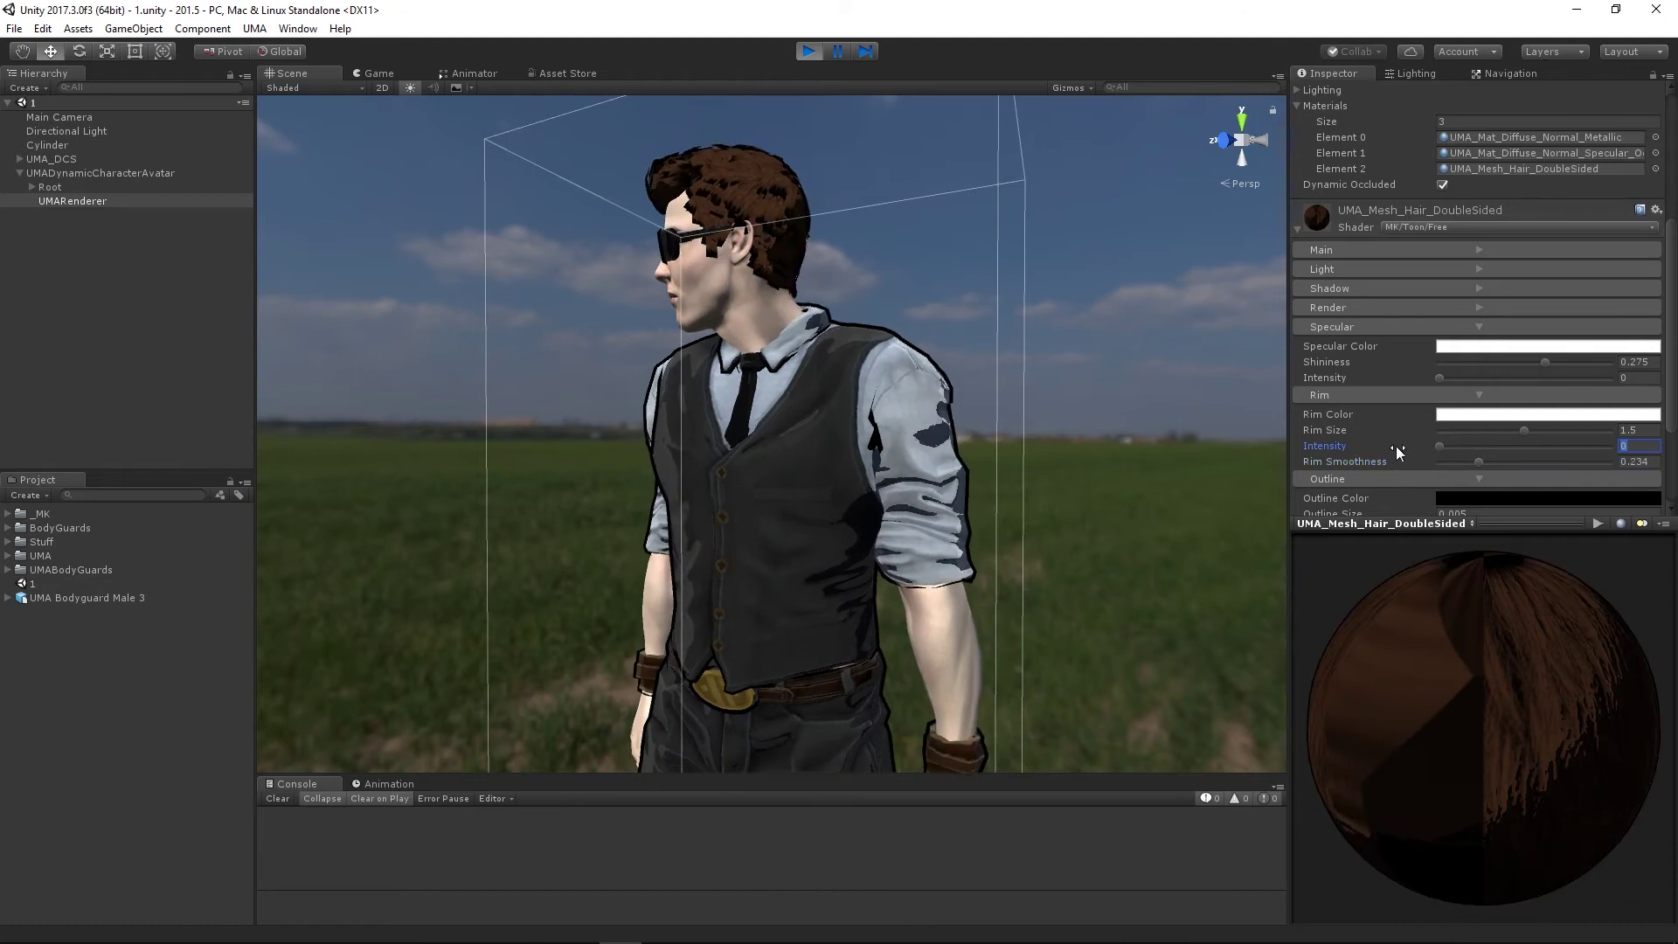
left_click(1477, 395)
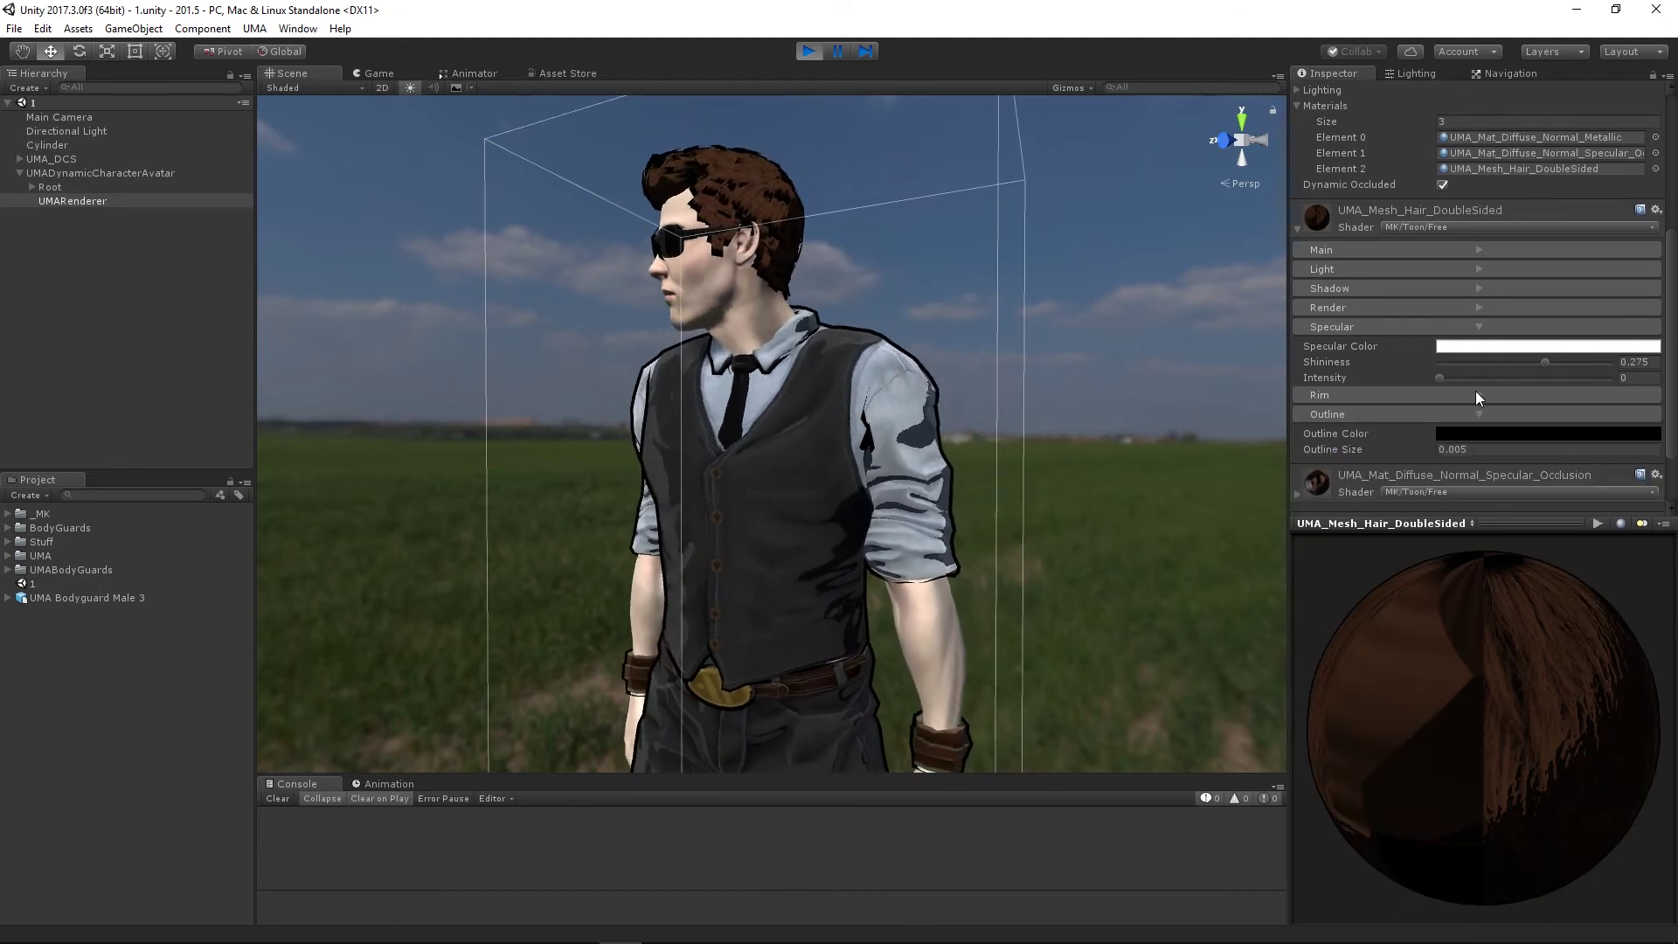
left_click(1481, 326)
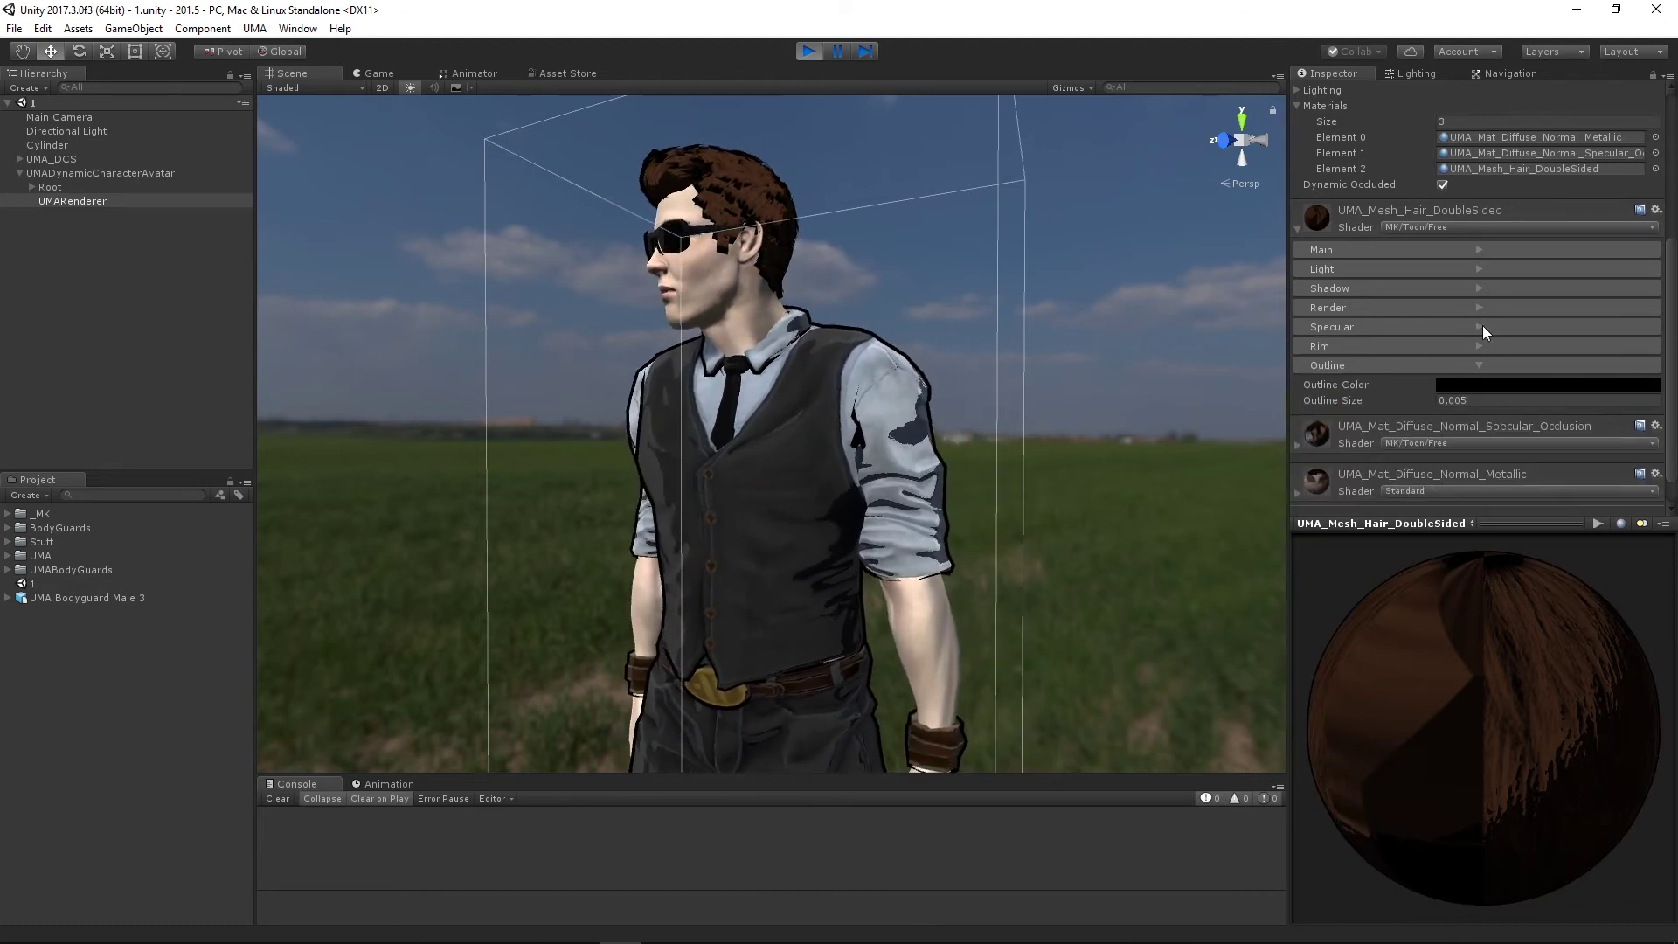
left_click(1297, 230)
Change the UMA_Mat_Diffuse_Normal_Metallic material's shader to MK/Toon/Free
left_click(1404, 455)
mouse_move(1479, 611)
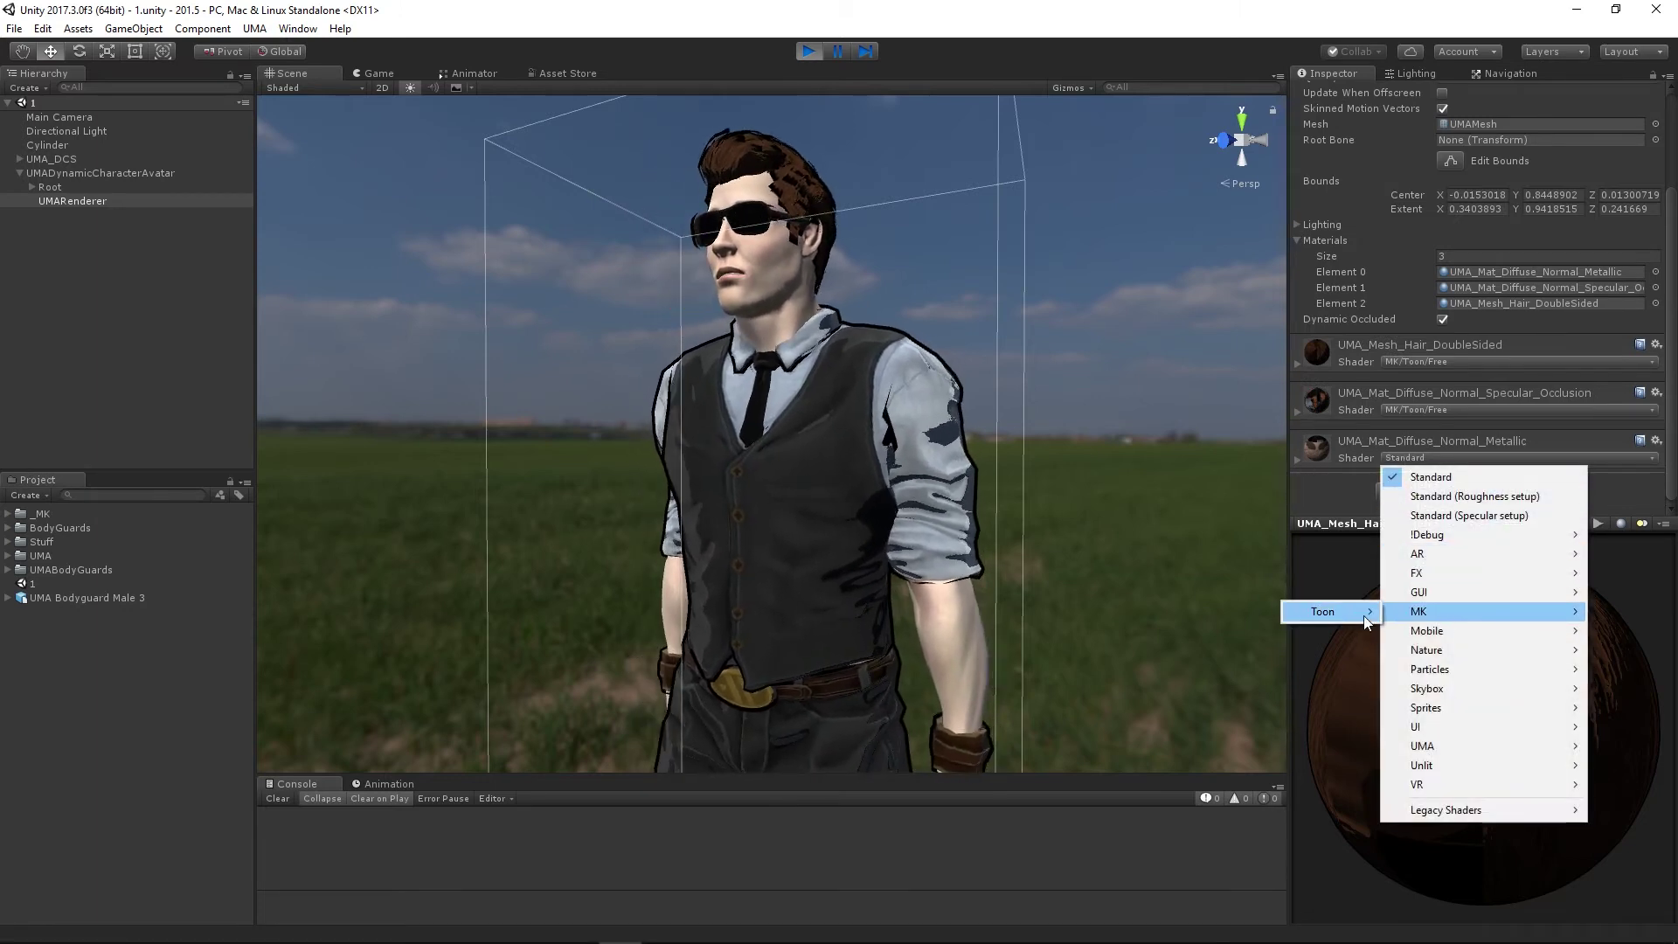
left_click(1425, 617)
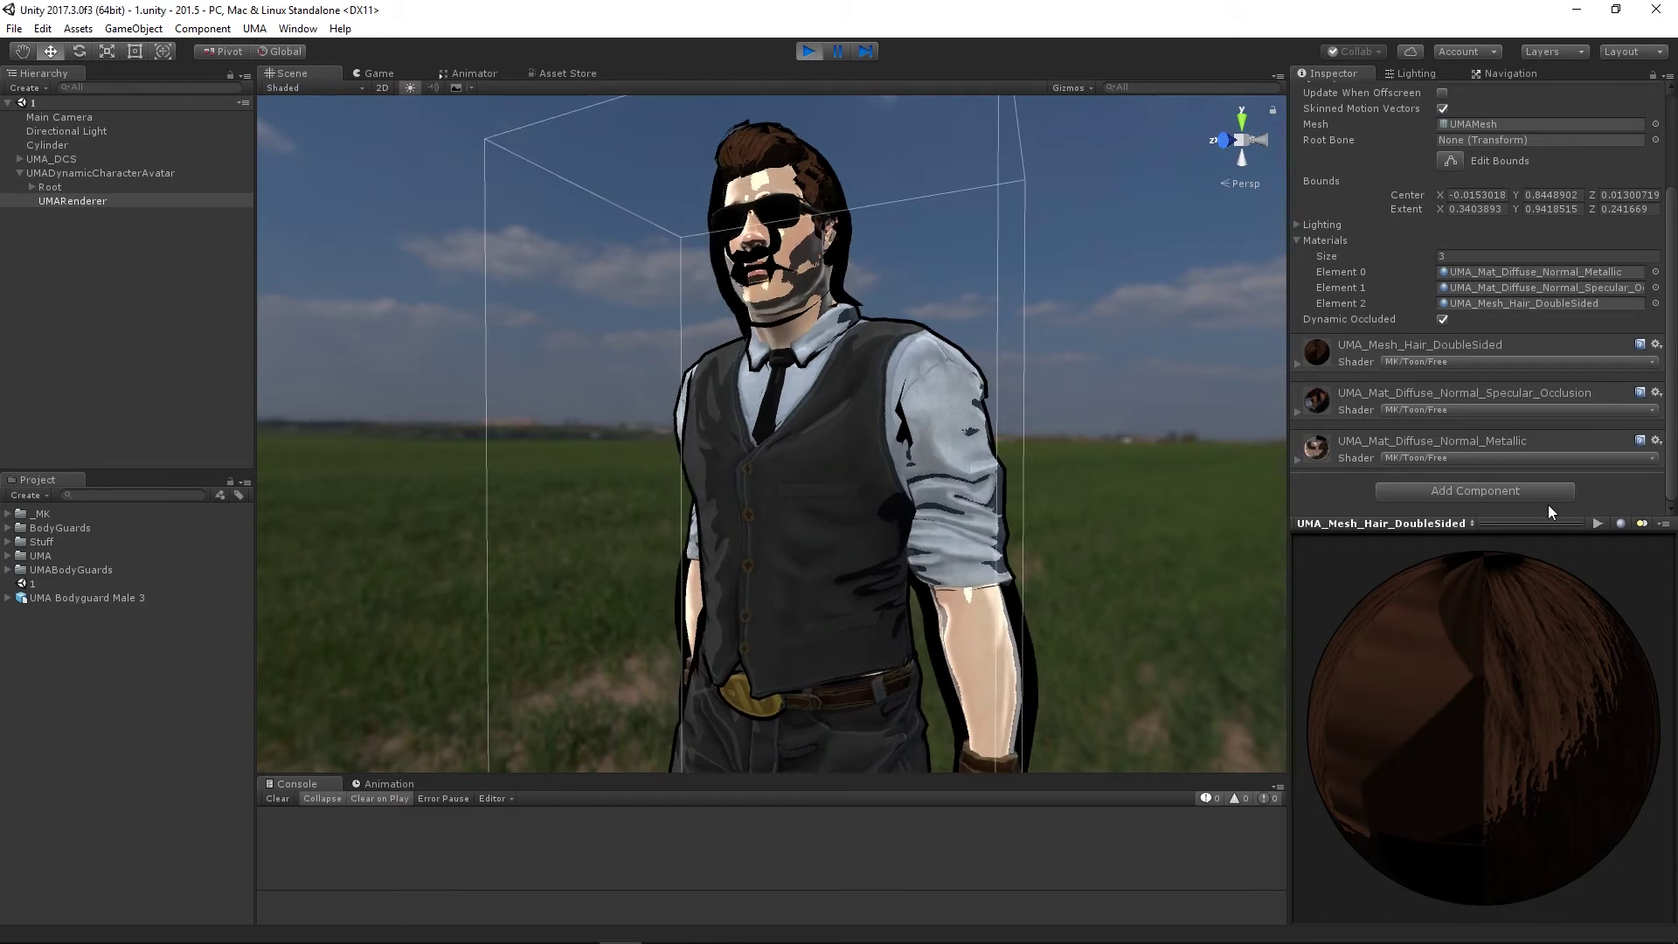
Set the outline size of the UMA_Mat_Diffuse_Normal_Metallic toon material to 0.005
left_click(1309, 461)
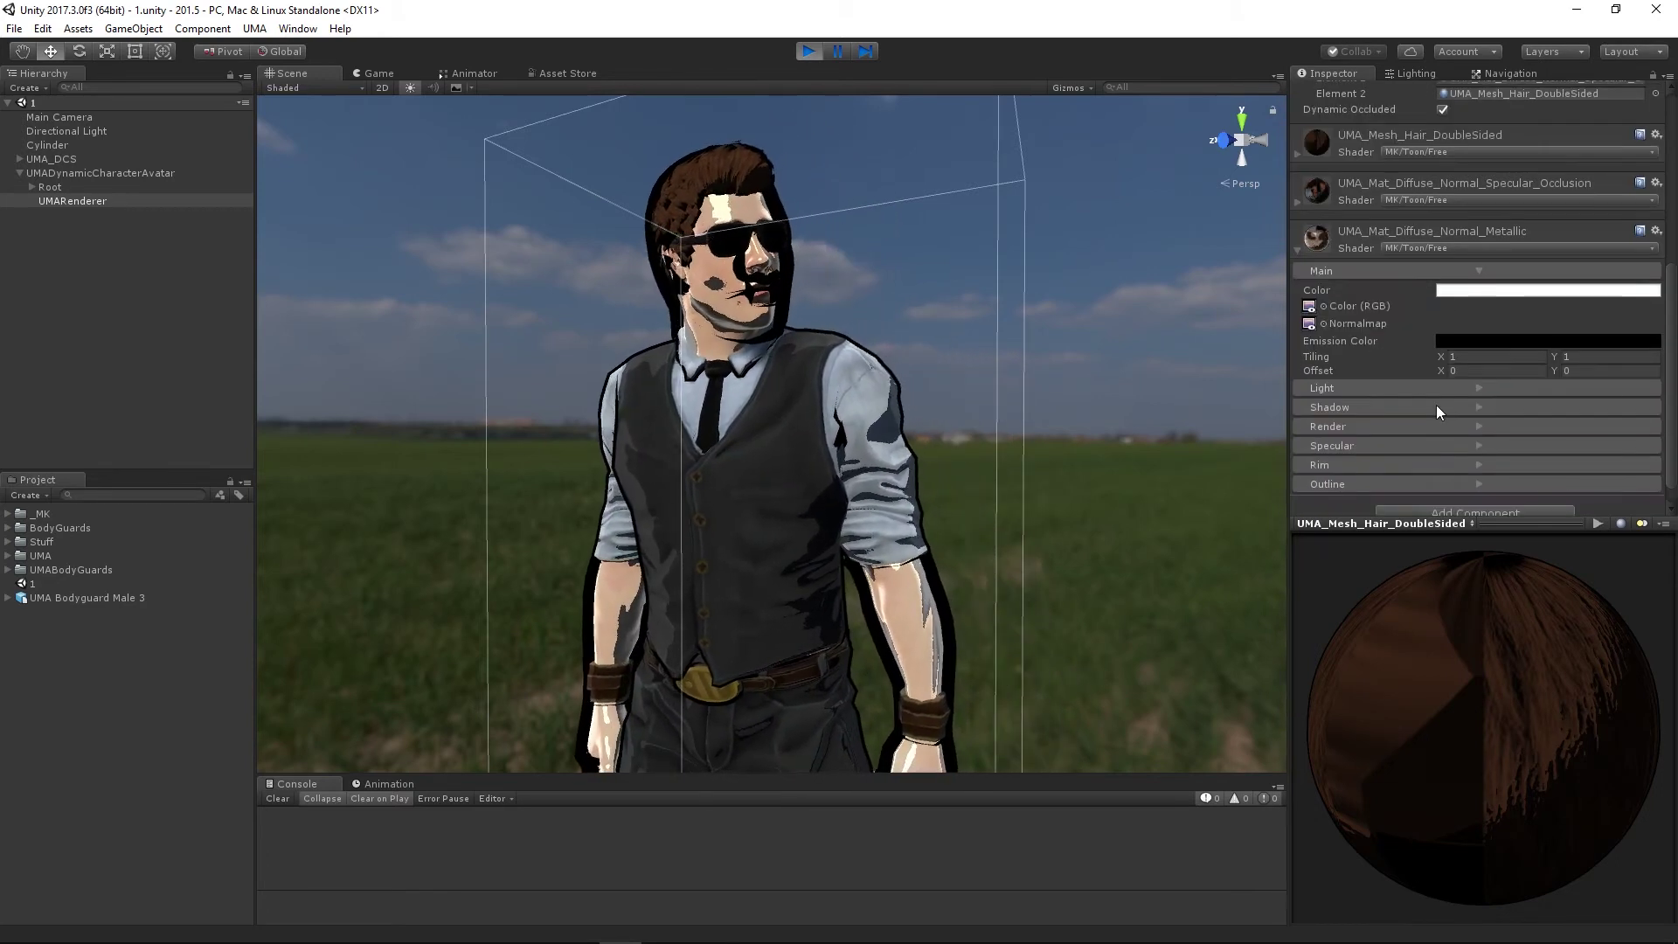
left_click(1490, 461)
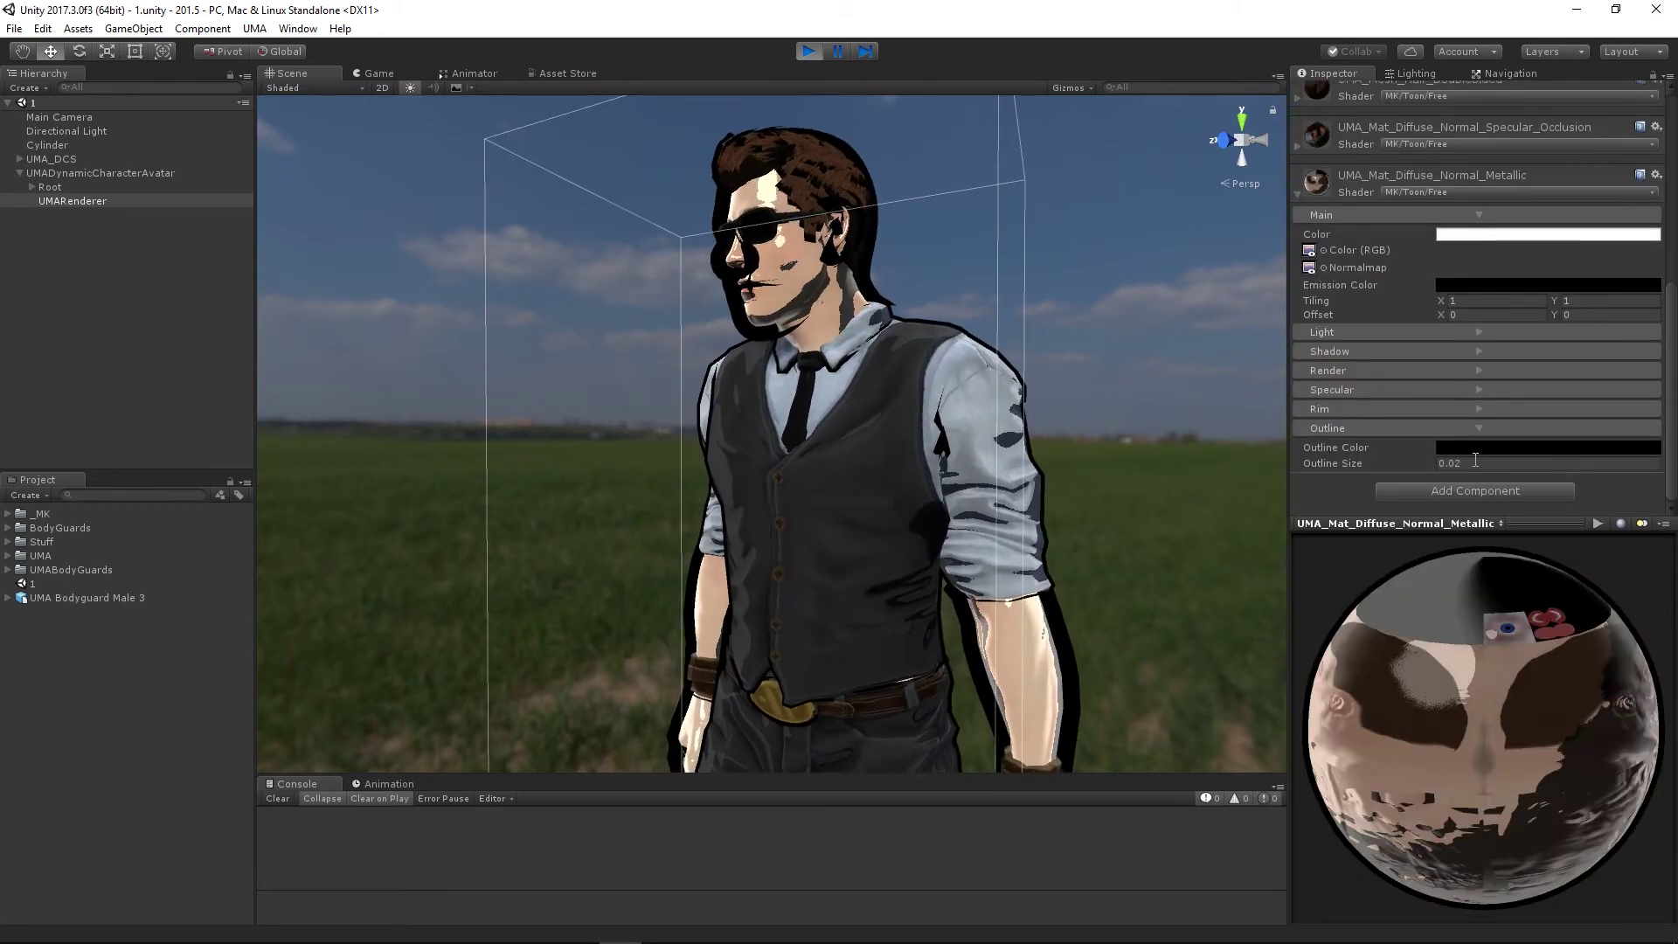
left_click(1459, 463)
type("05")
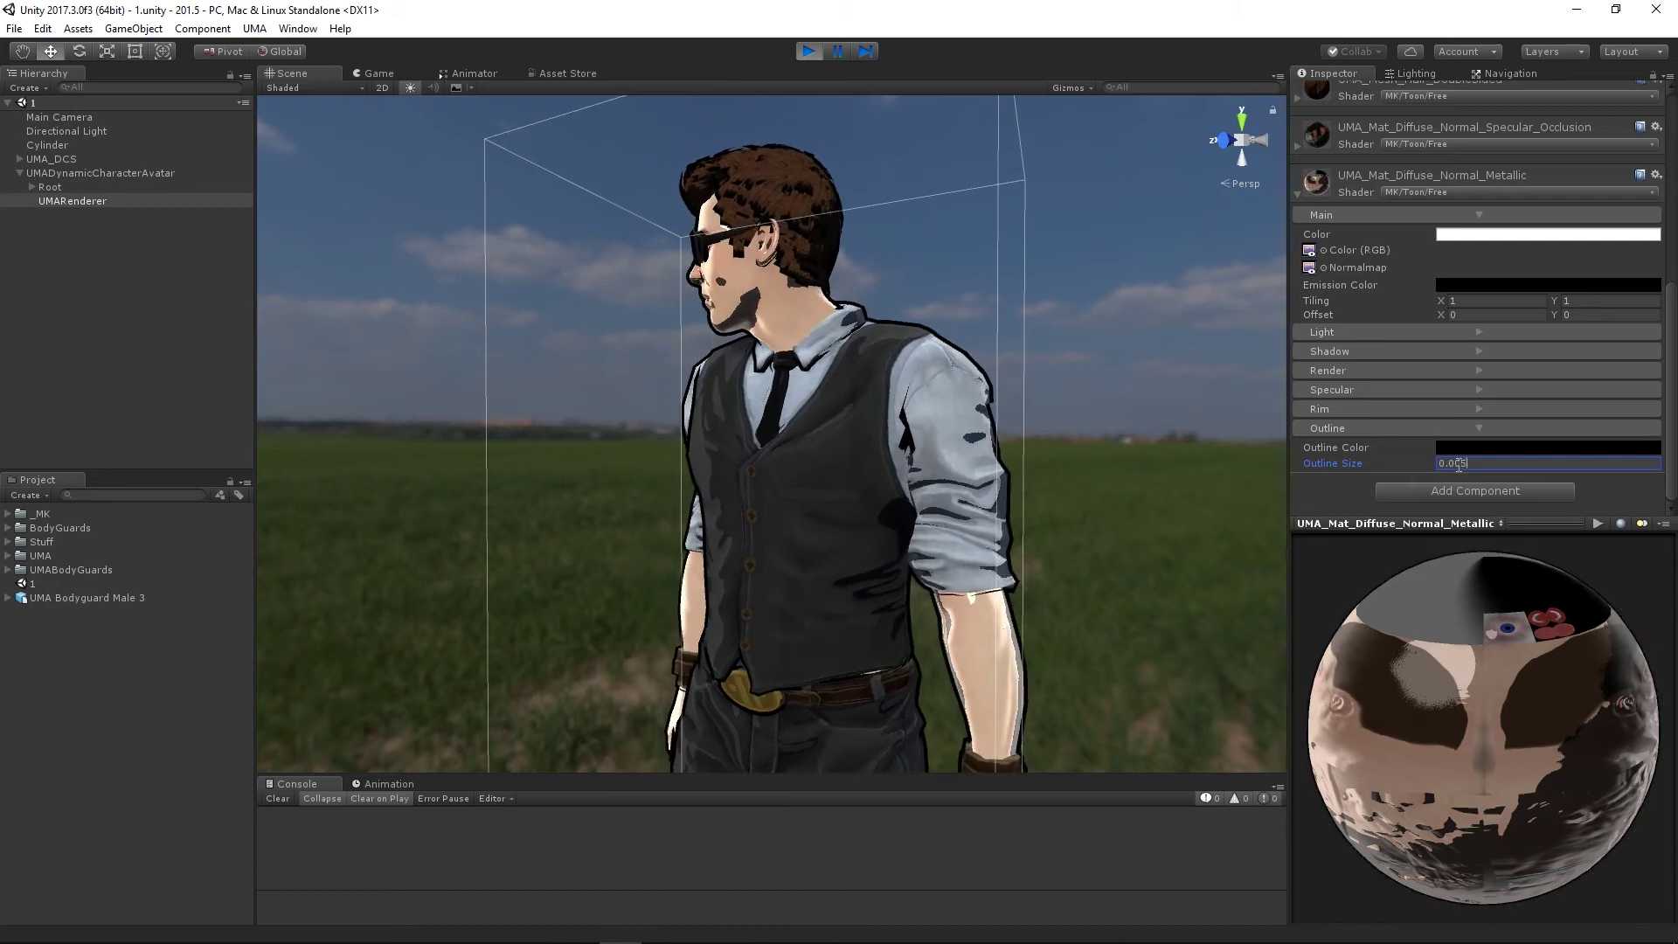
left_click(1490, 429)
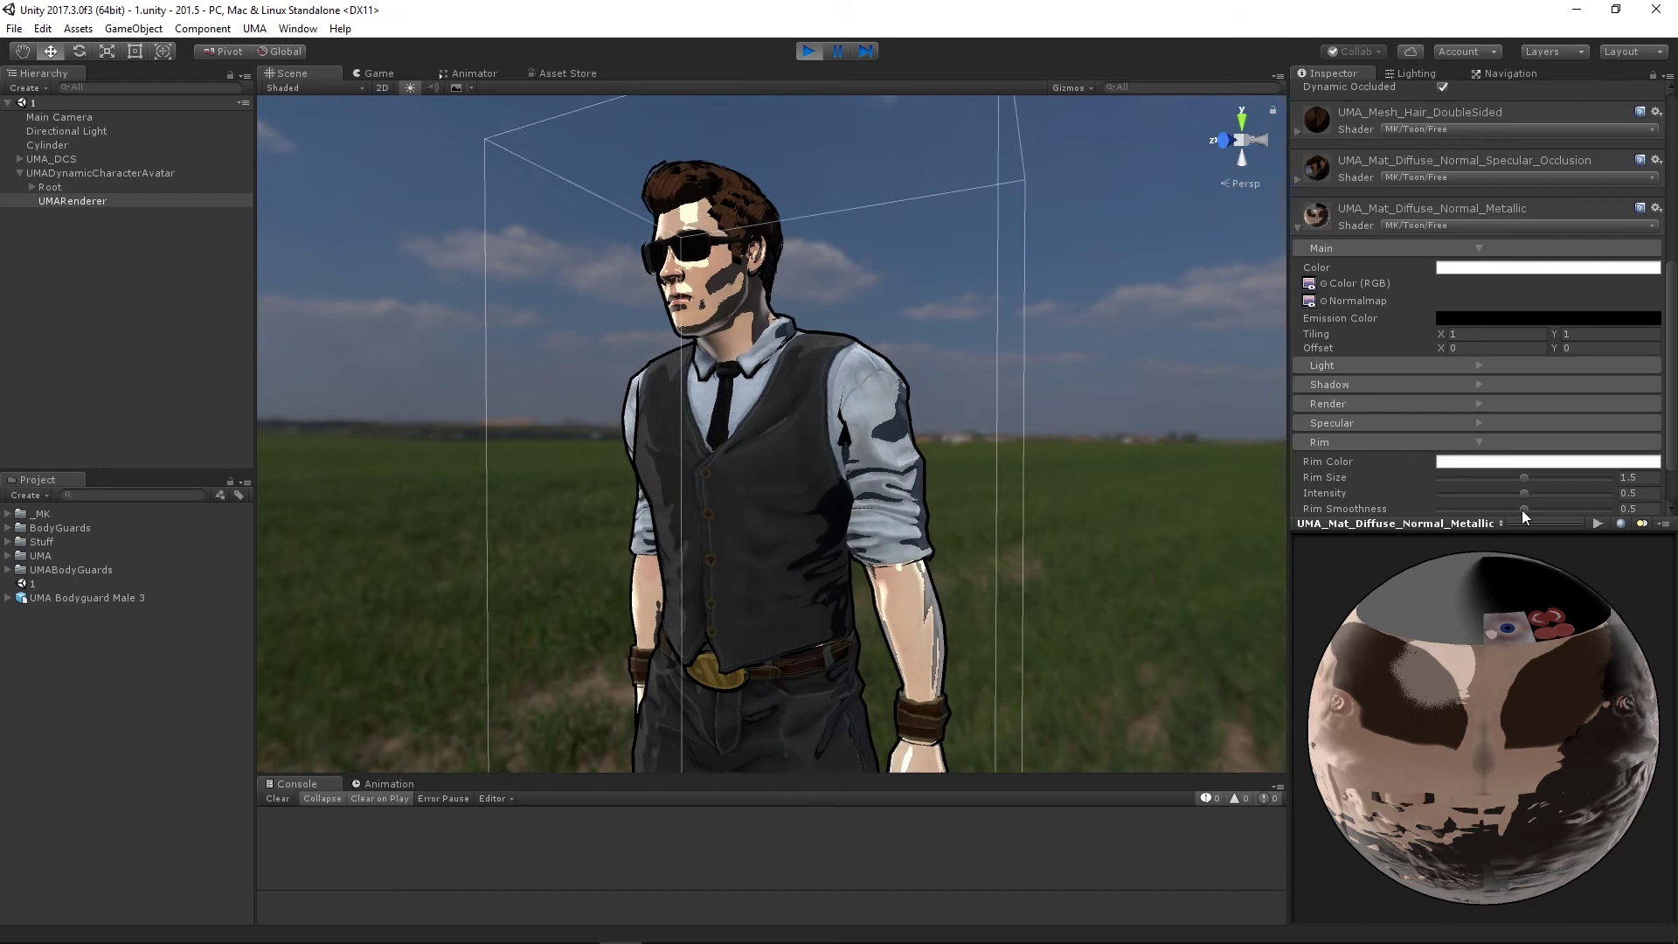
Lower the UMA_Mat_Diffuse_Normal_Metallic material's rim intensity to 0 and reduce its specular intensity
left_click_drag(1526, 494, 1435, 510)
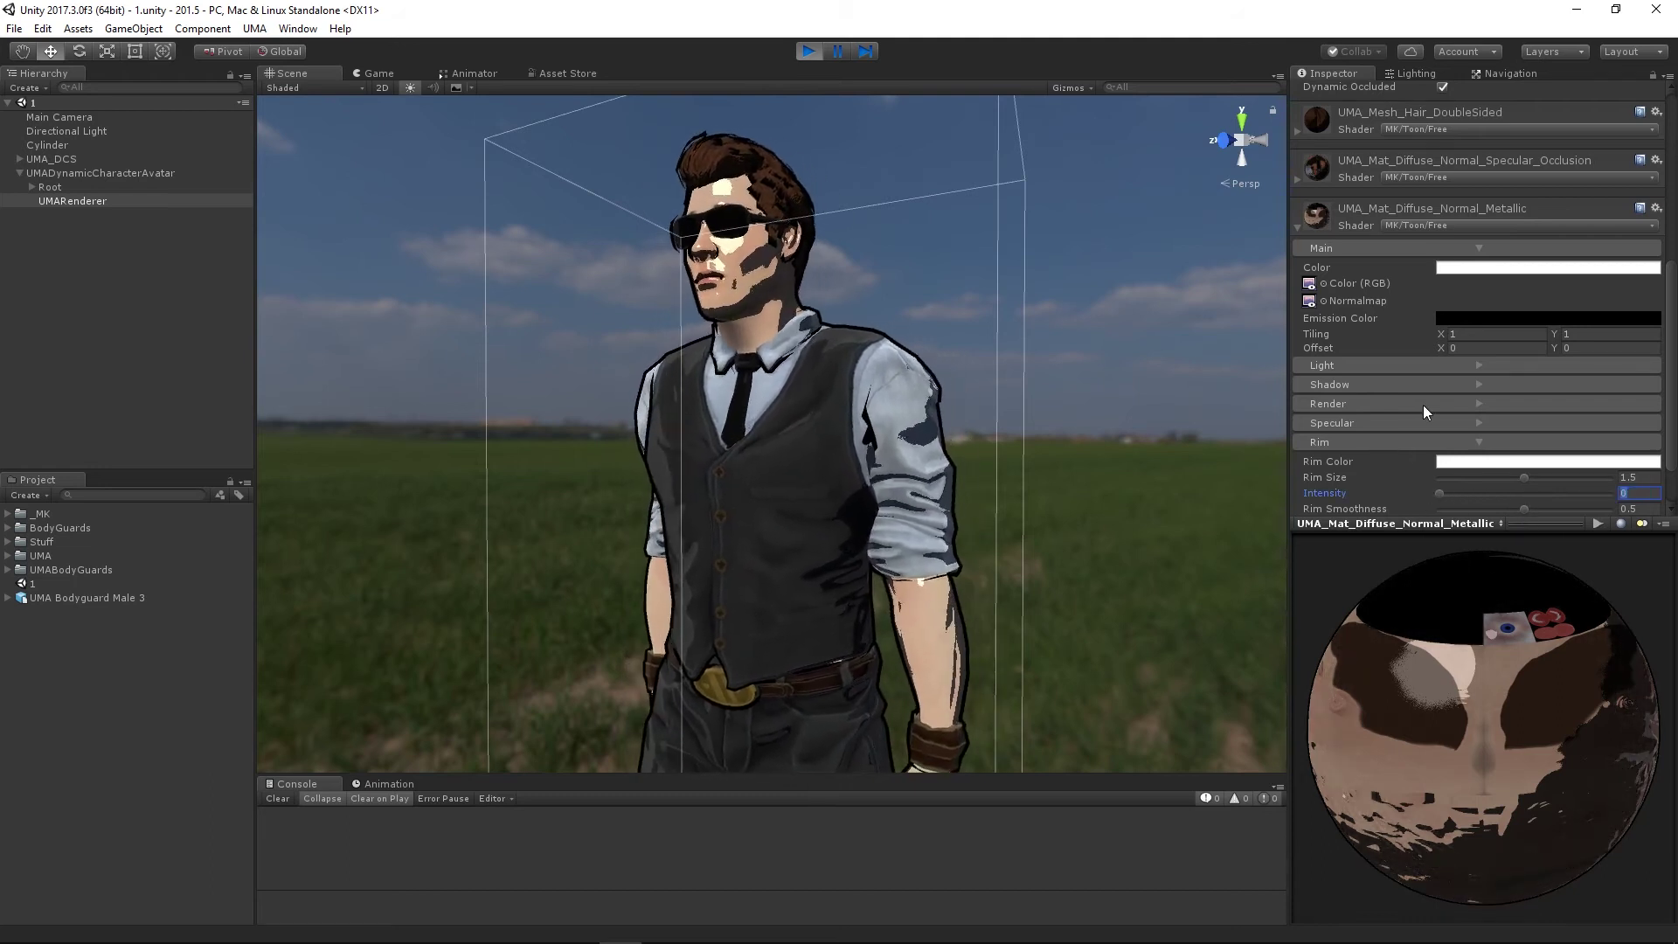
left_click_drag(1526, 474, 1465, 483)
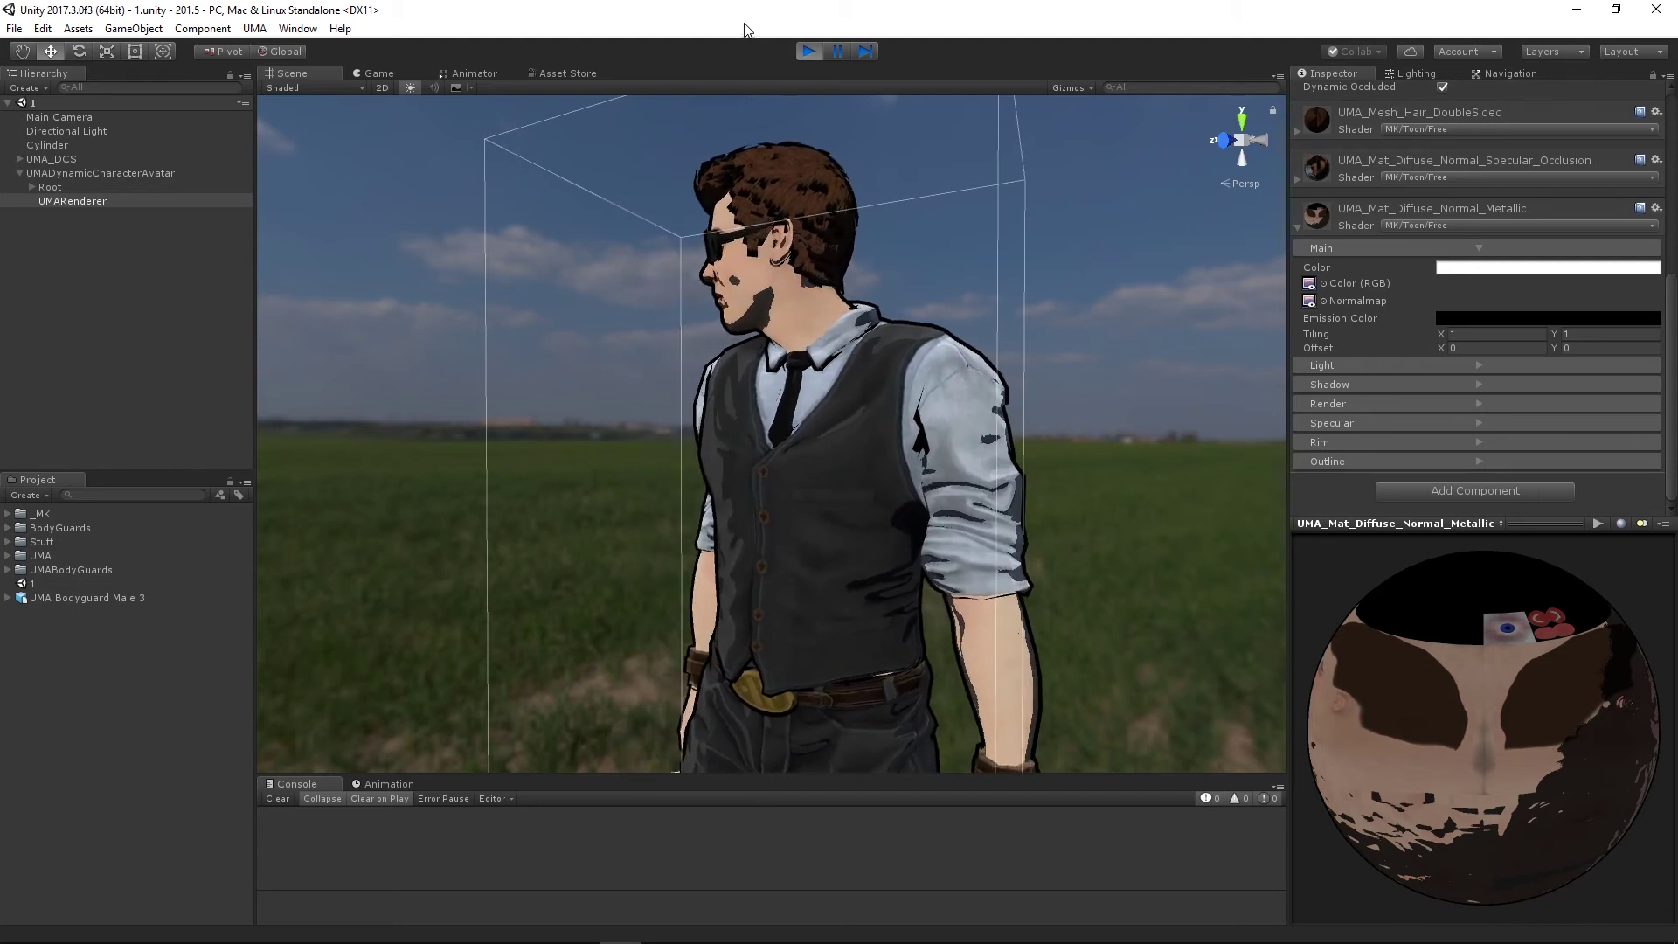
Stop play mode and create a project folder named UMACartoon
left_click(809, 52)
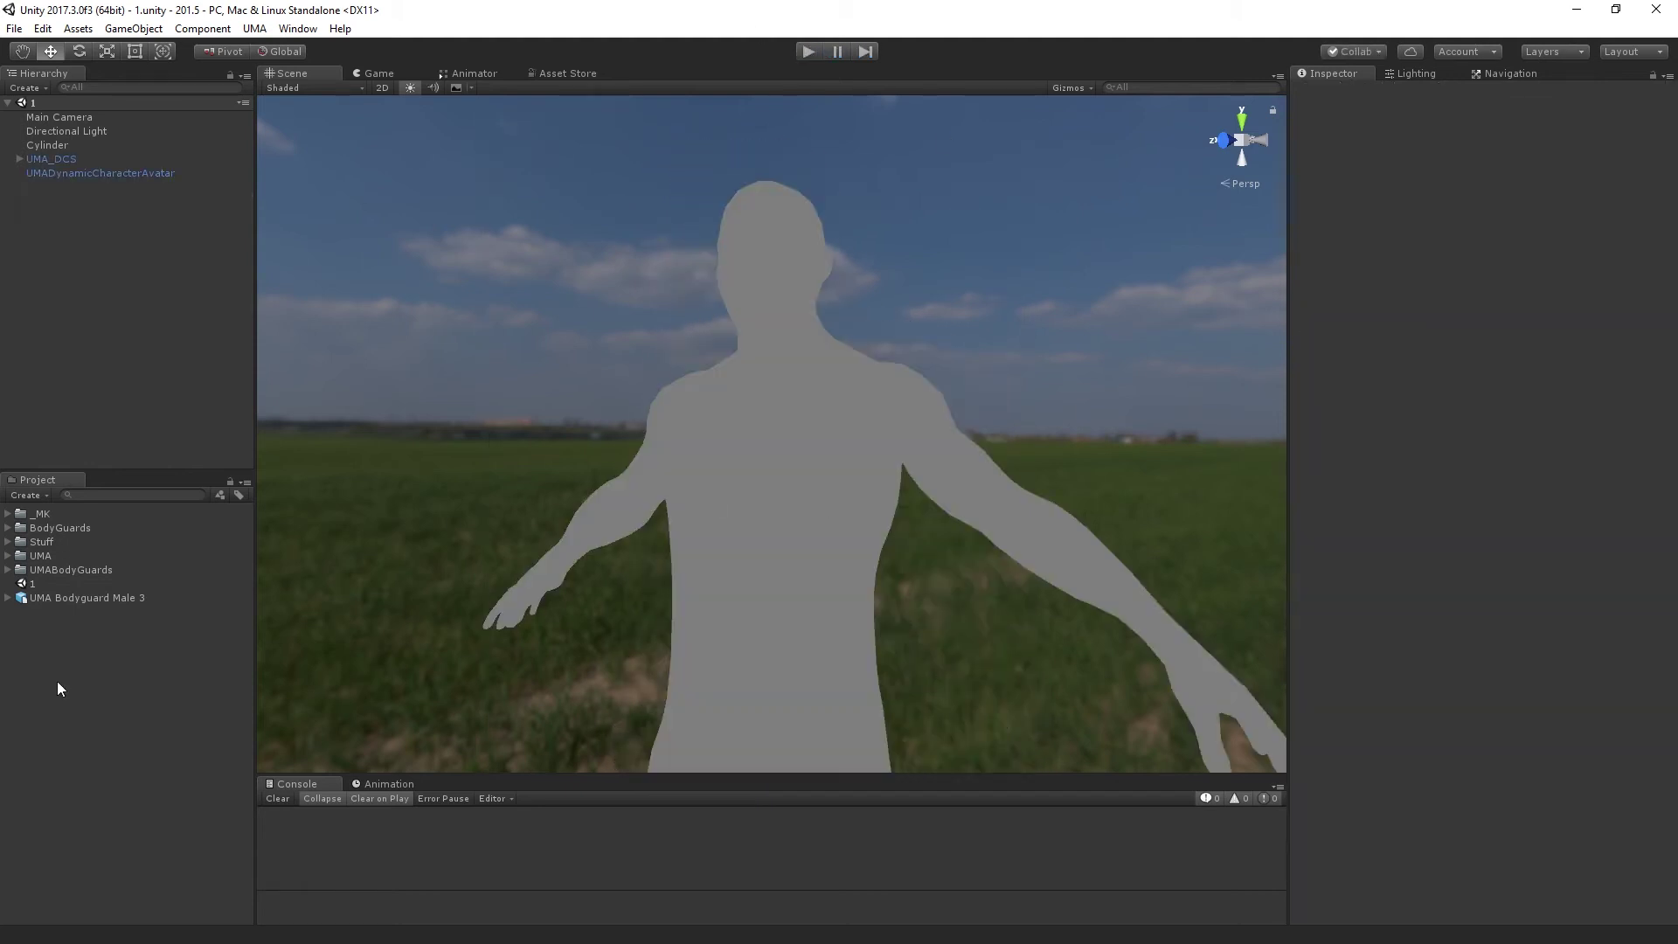
right_click(30, 684)
mouse_move(140, 301)
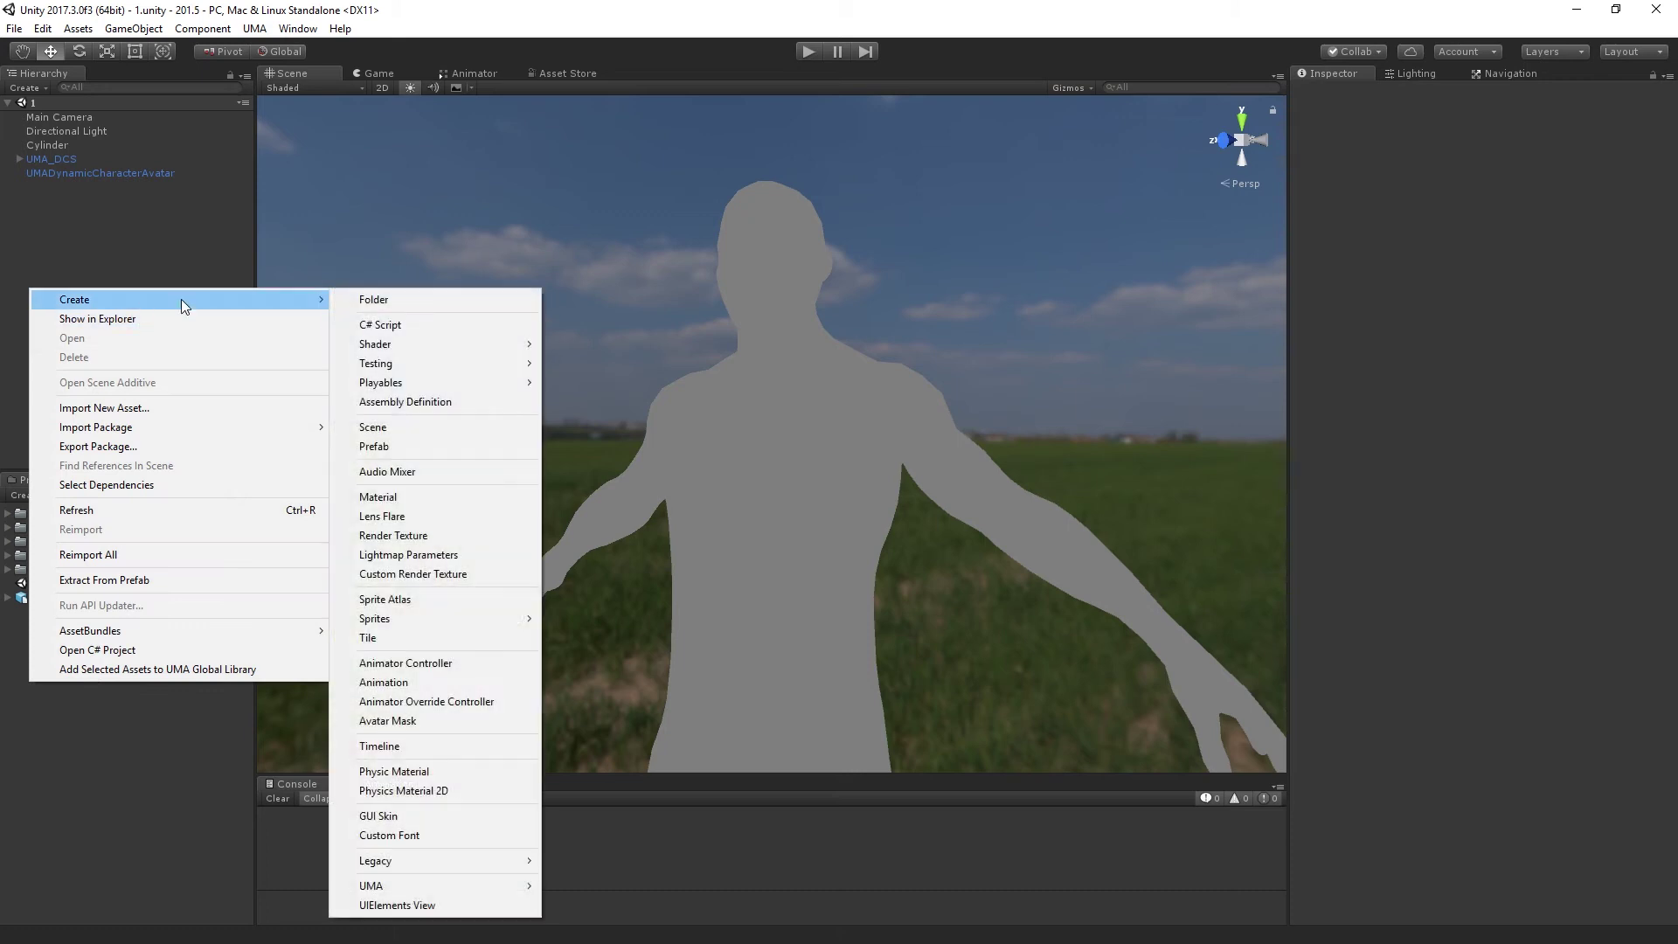
left_click(342, 300)
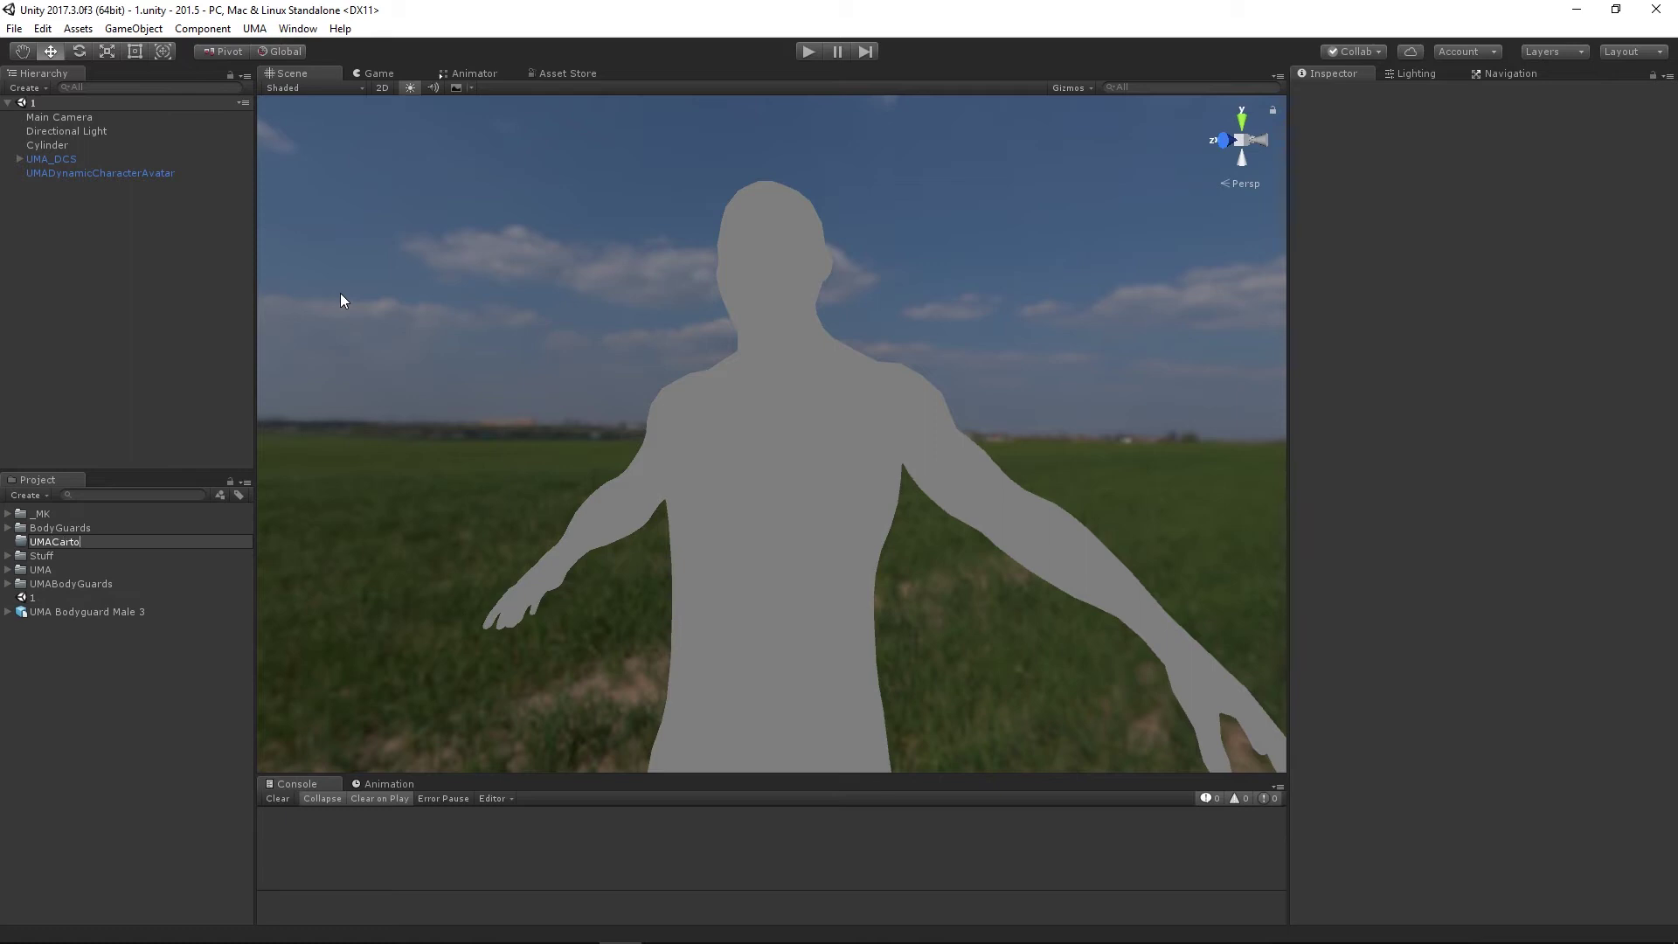
key("Return")
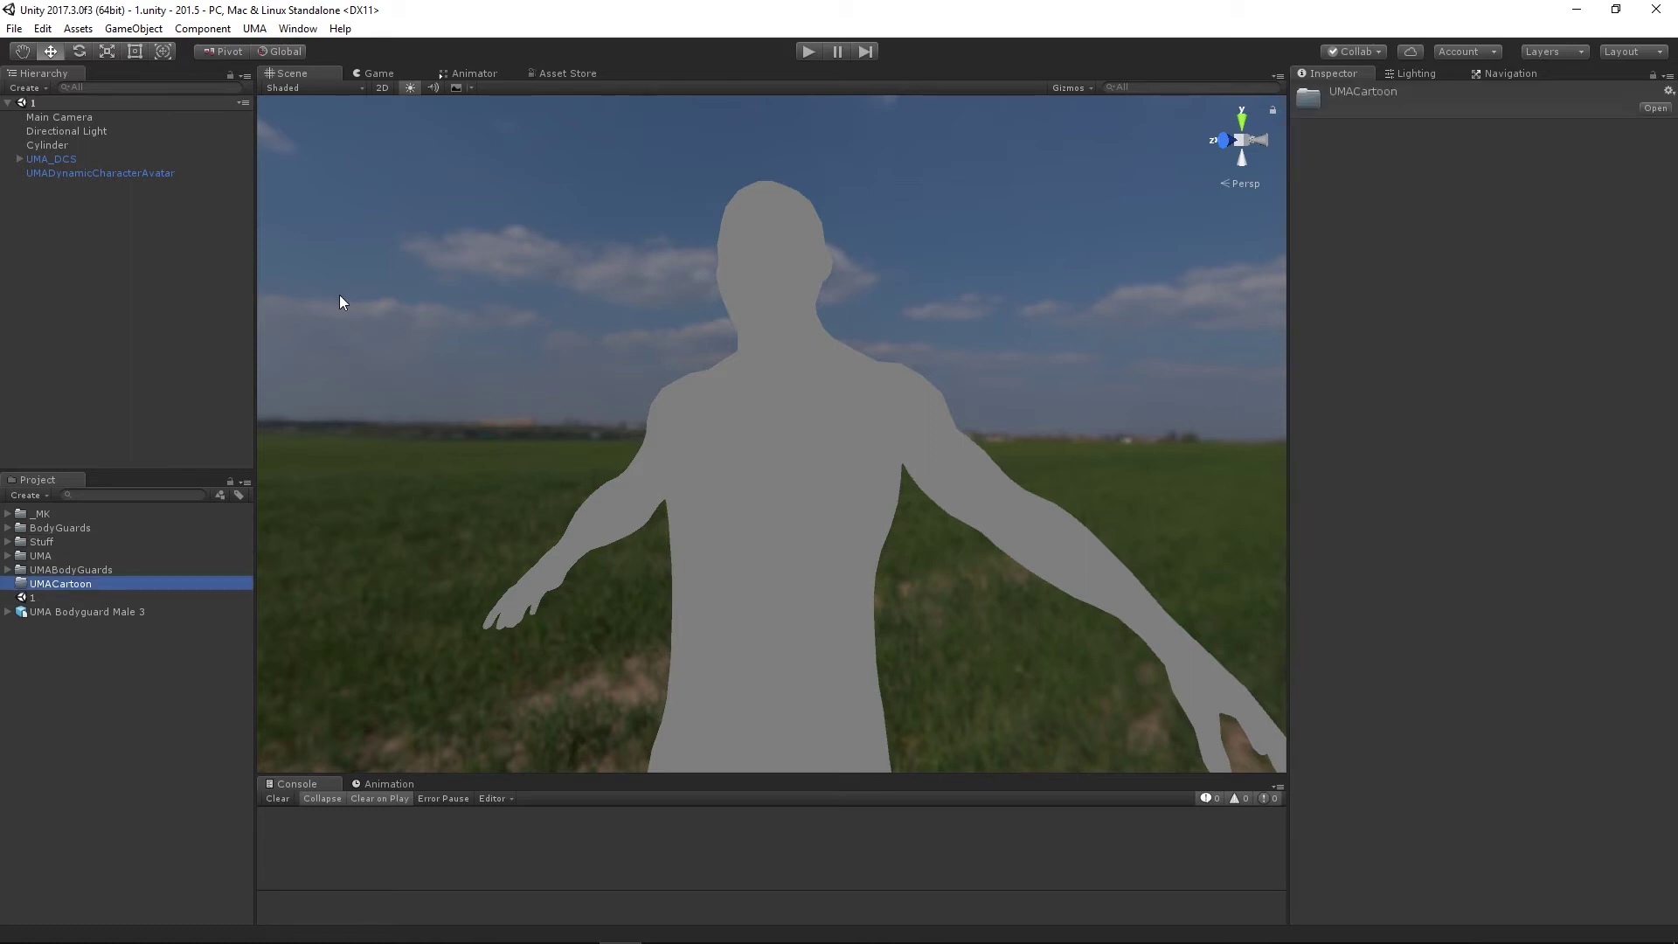
Create a material named UMACartoon inside the UMACartoon folder
right_click(55, 584)
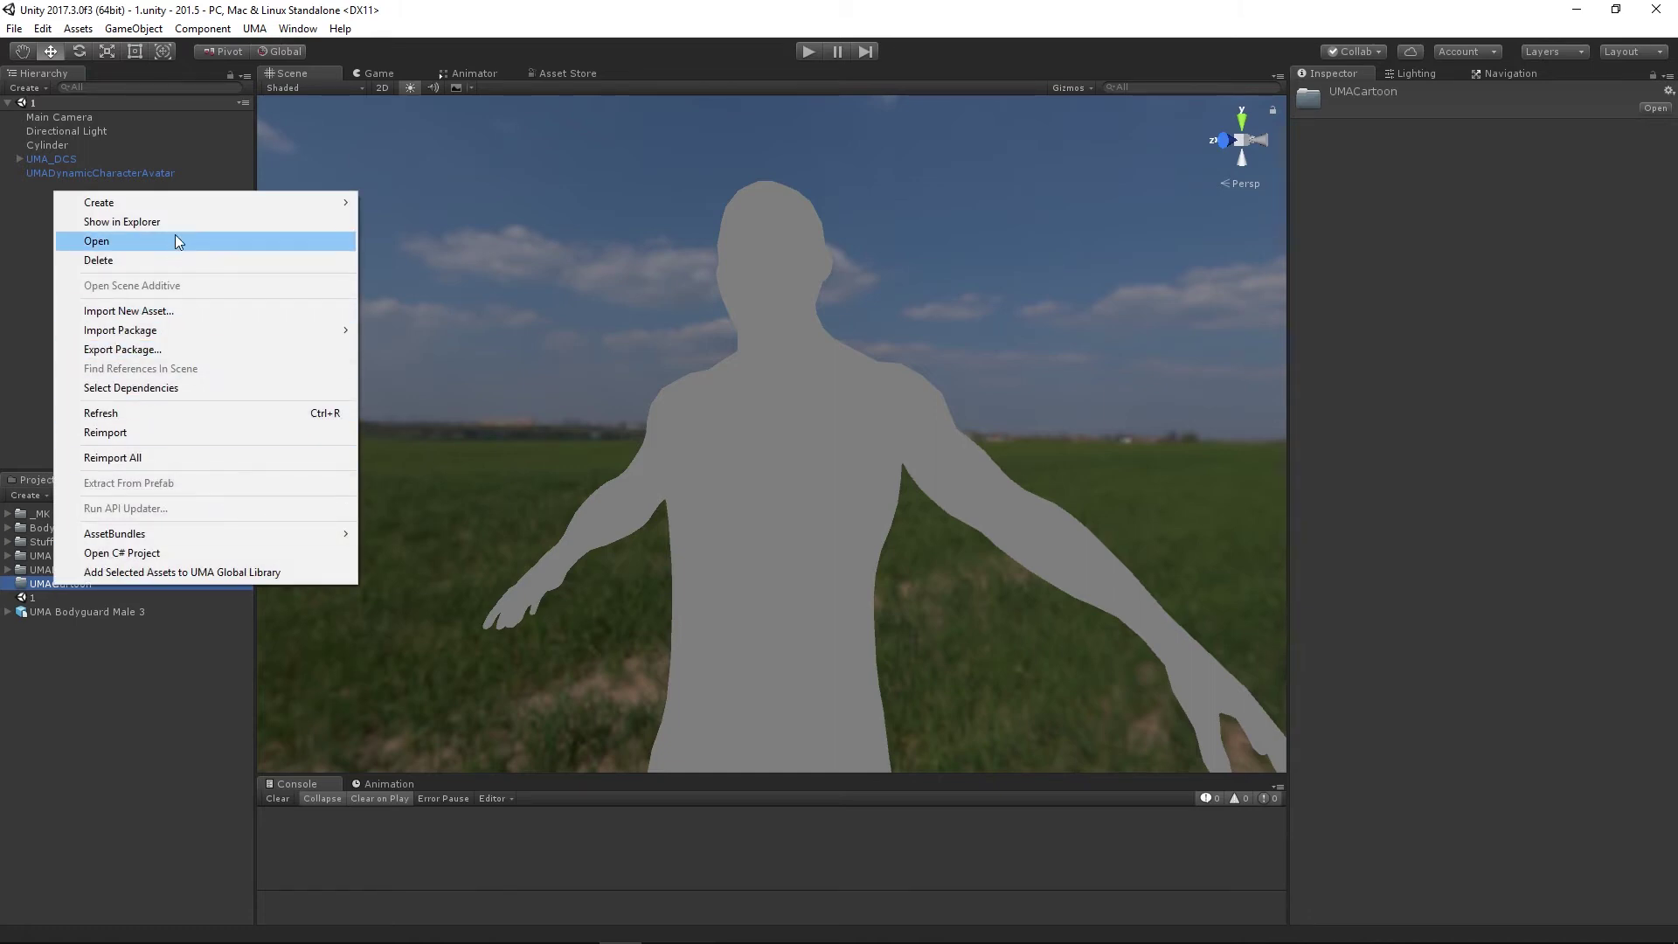
mouse_move(208, 201)
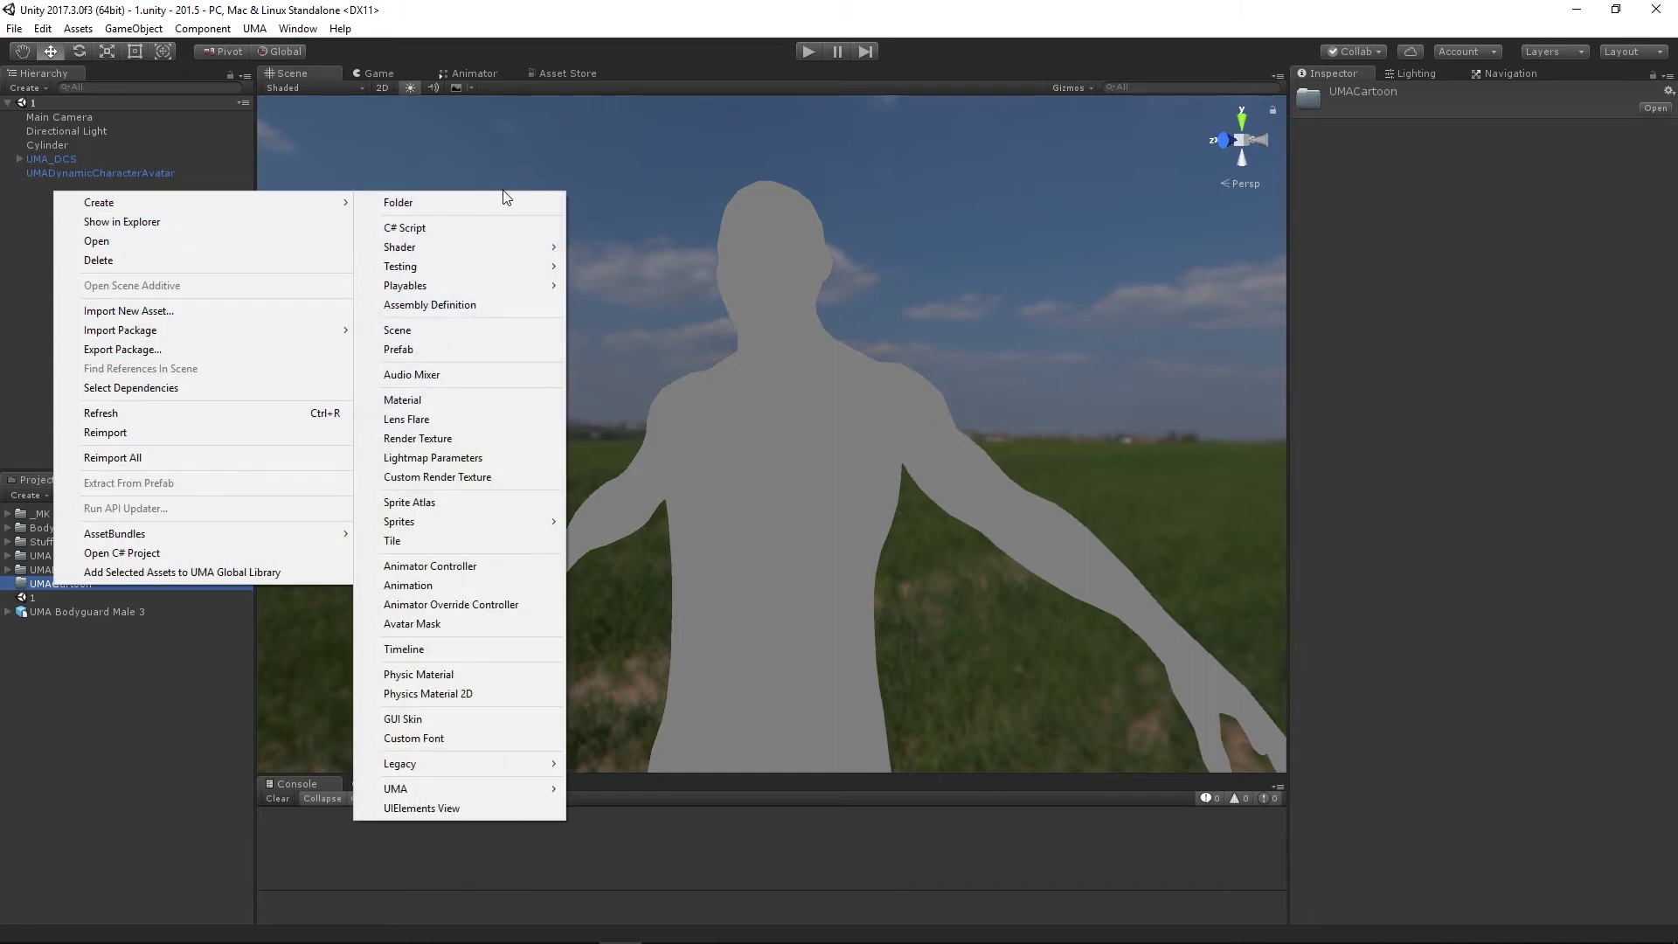
left_click(429, 399)
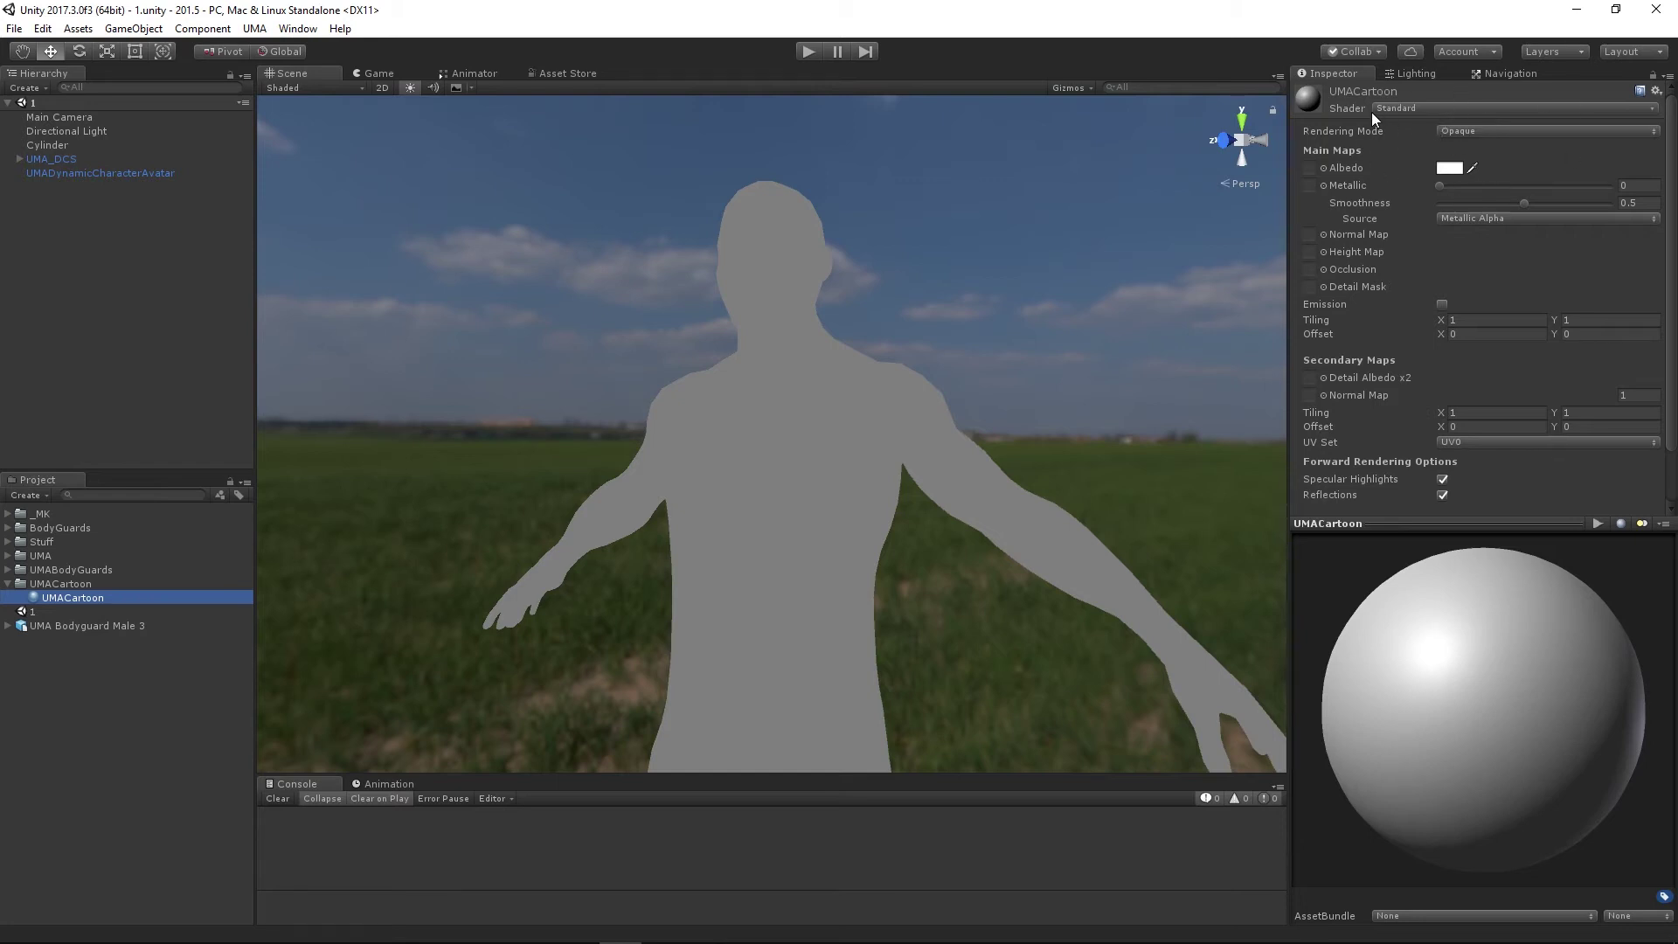
Change the new UMACartoon material's shader to MK/Toon/Free
left_click(1403, 109)
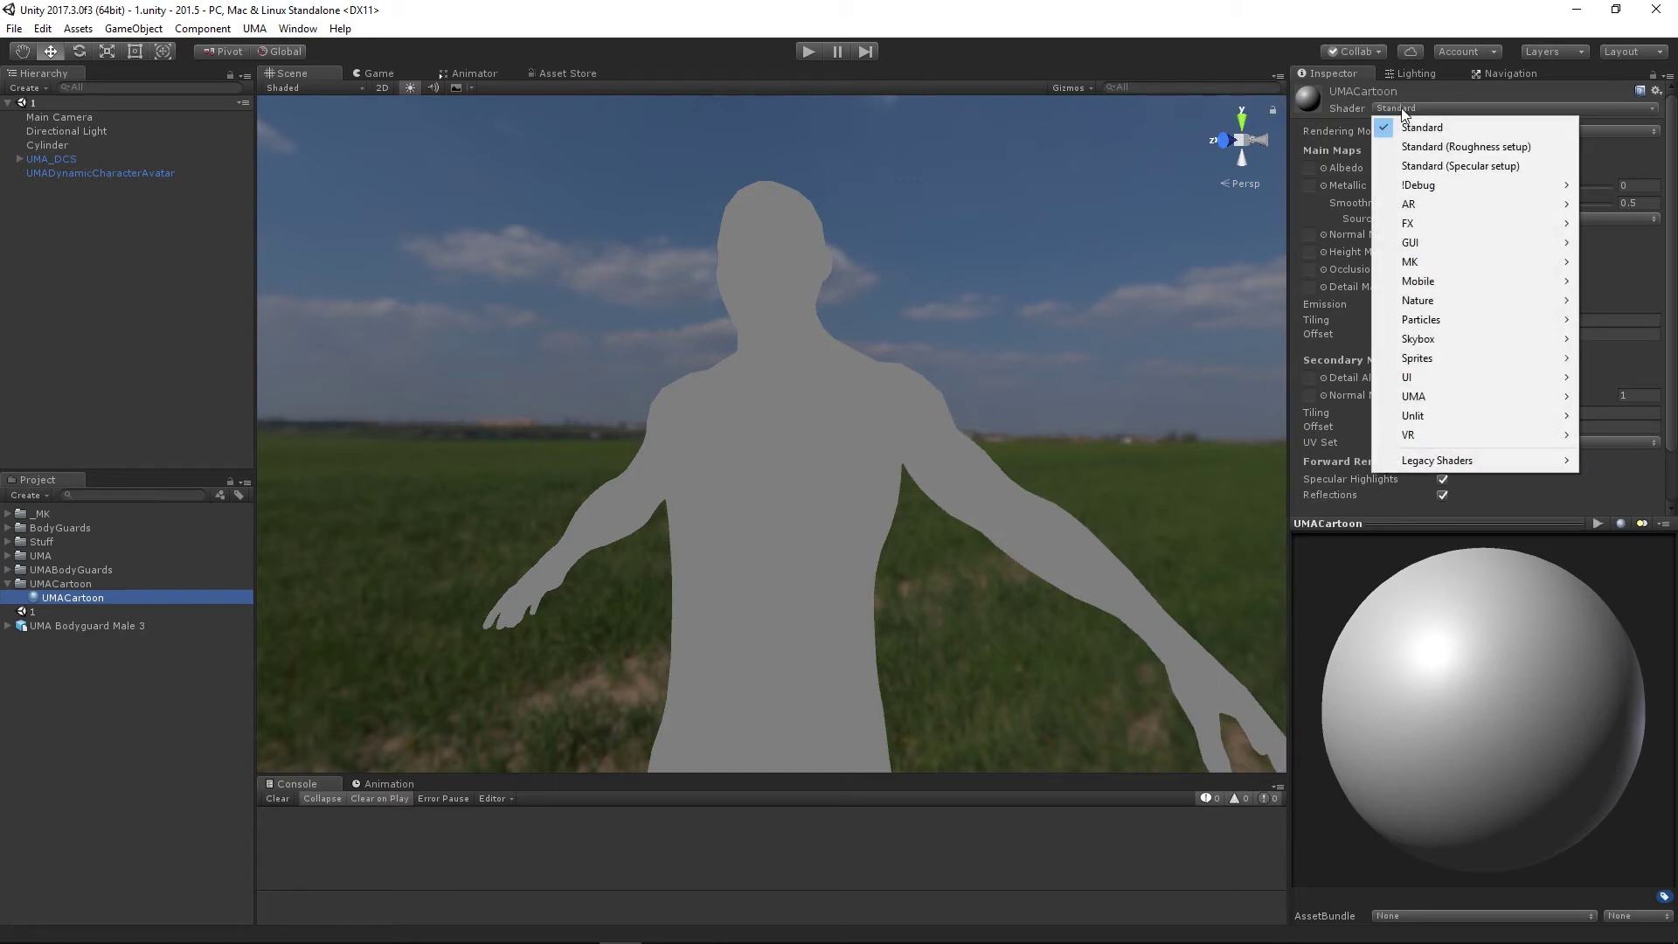
mouse_move(1412, 262)
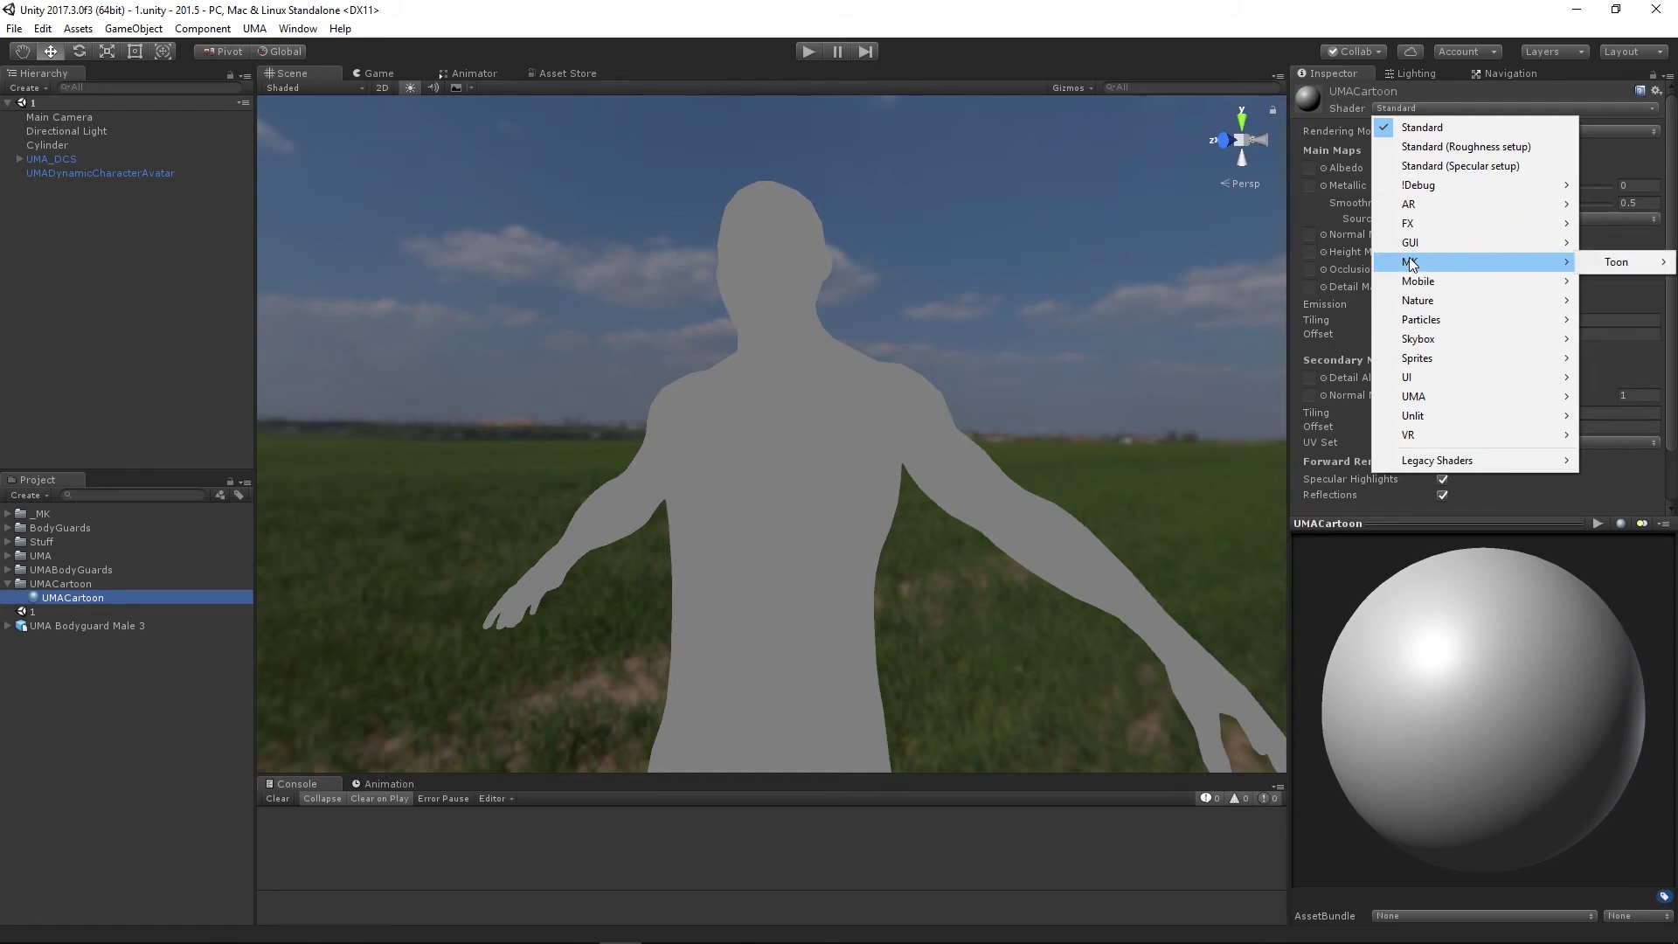
left_click(1508, 262)
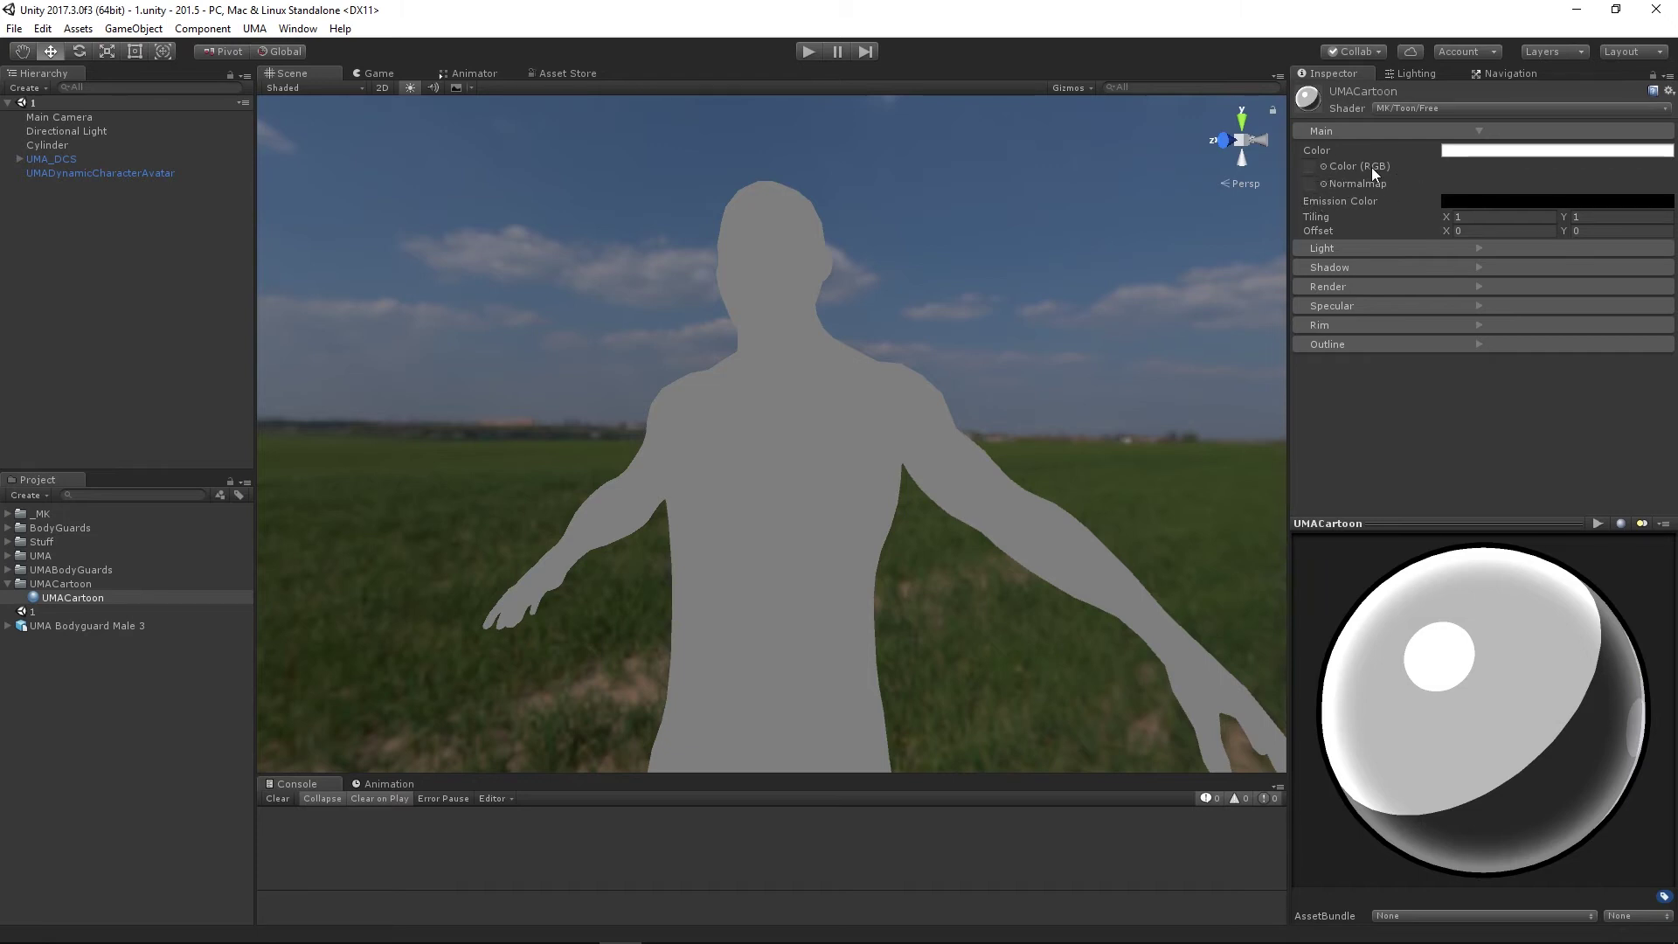
Set the UMACartoon material's outline size to 0.005
left_click(1470, 345)
left_click(1460, 381)
double_click(1484, 386)
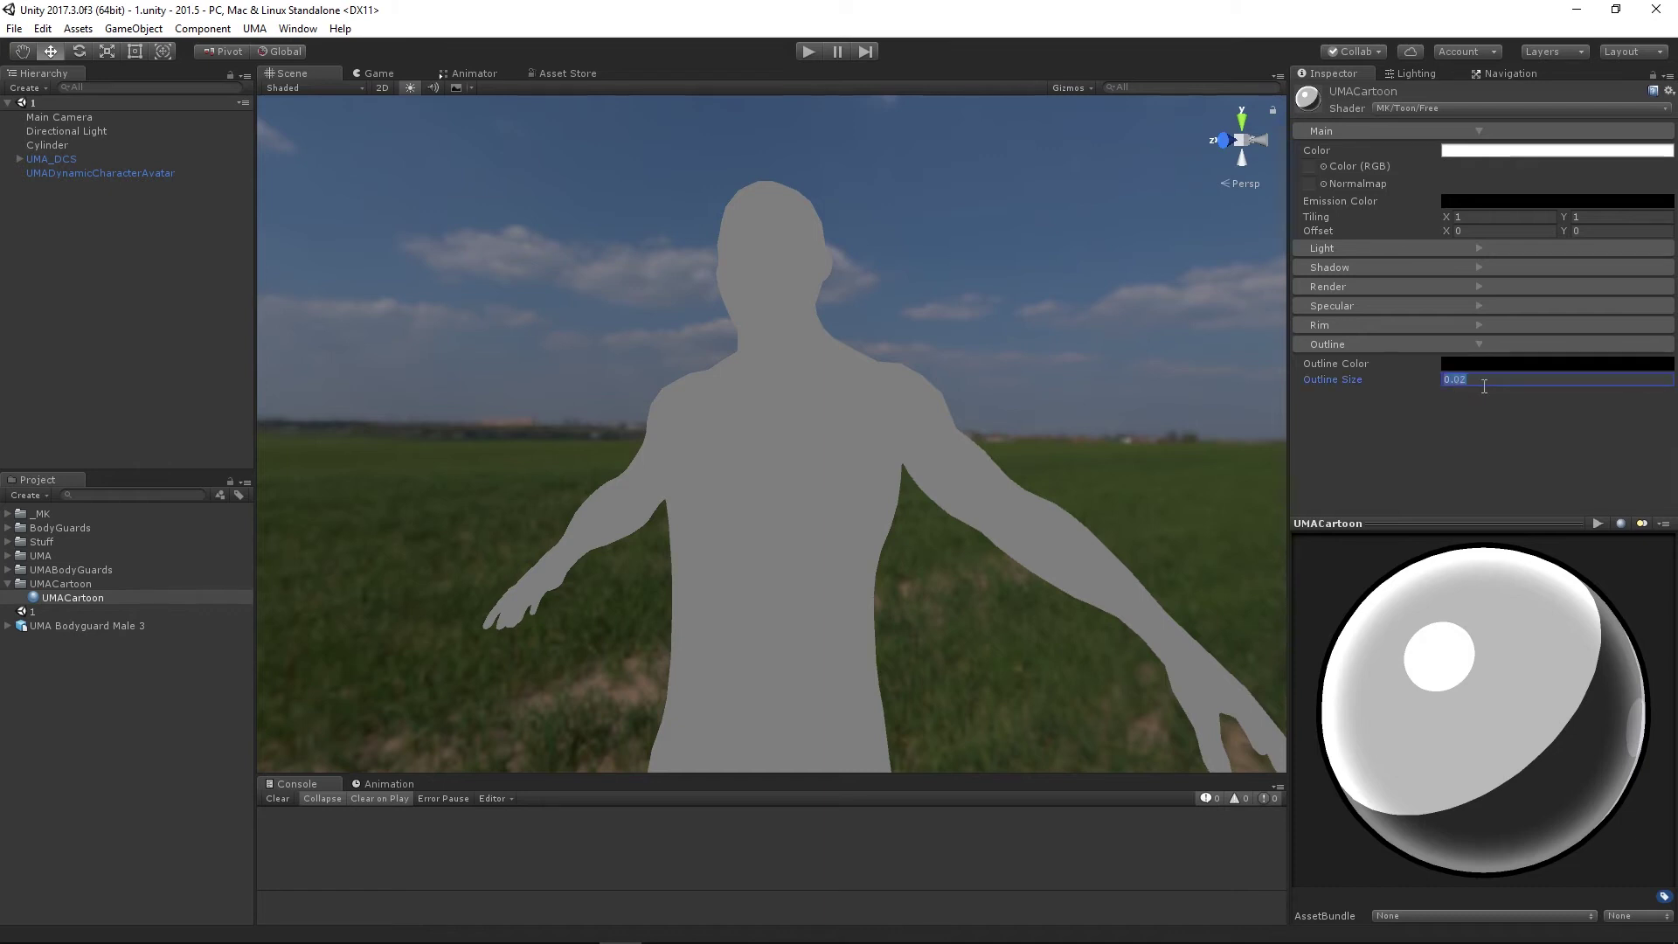
type("0.005")
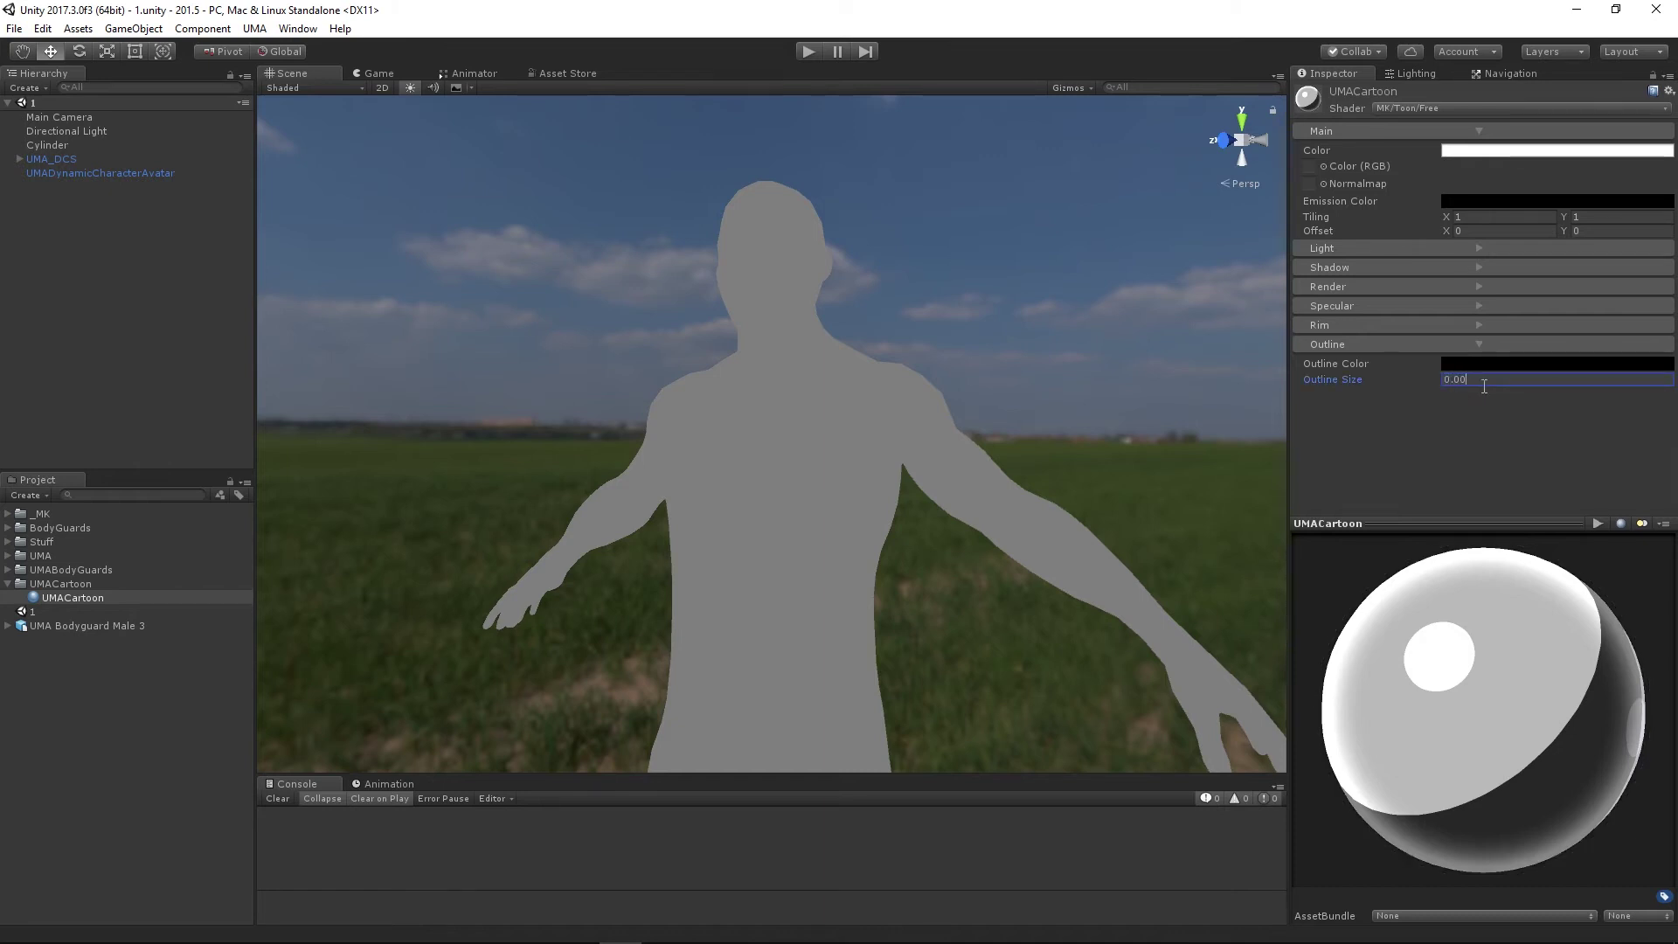
left_click(1479, 346)
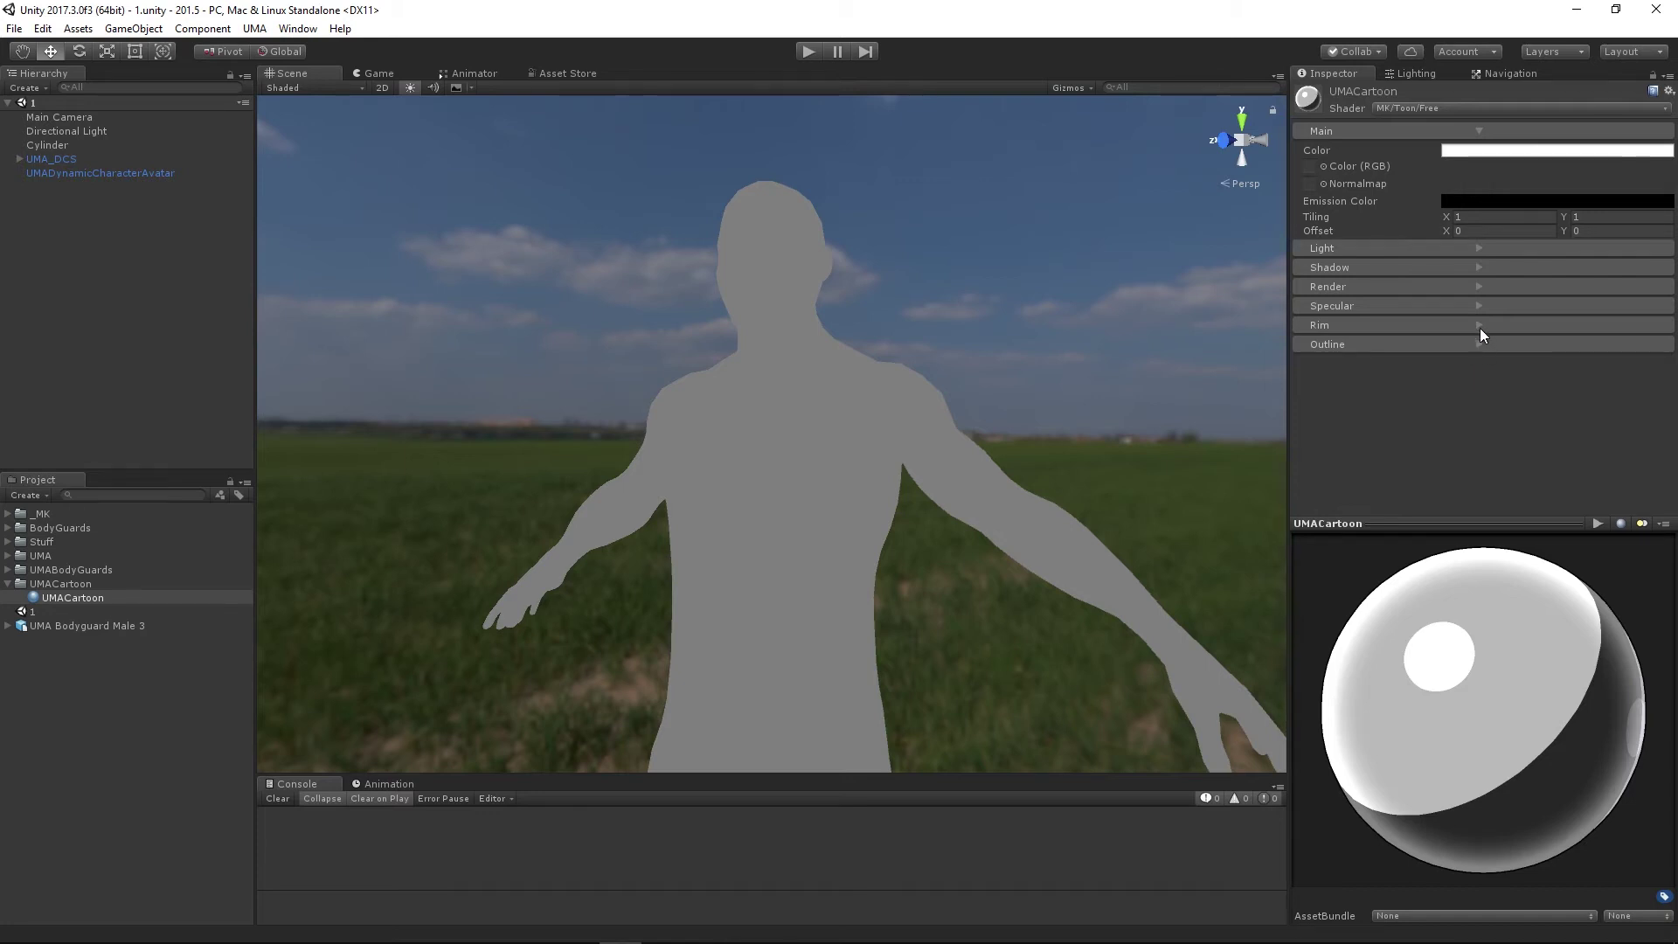
Lower the UMACartoon material's rim intensity to 0
left_click(1482, 328)
left_click_drag(1535, 376, 1432, 379)
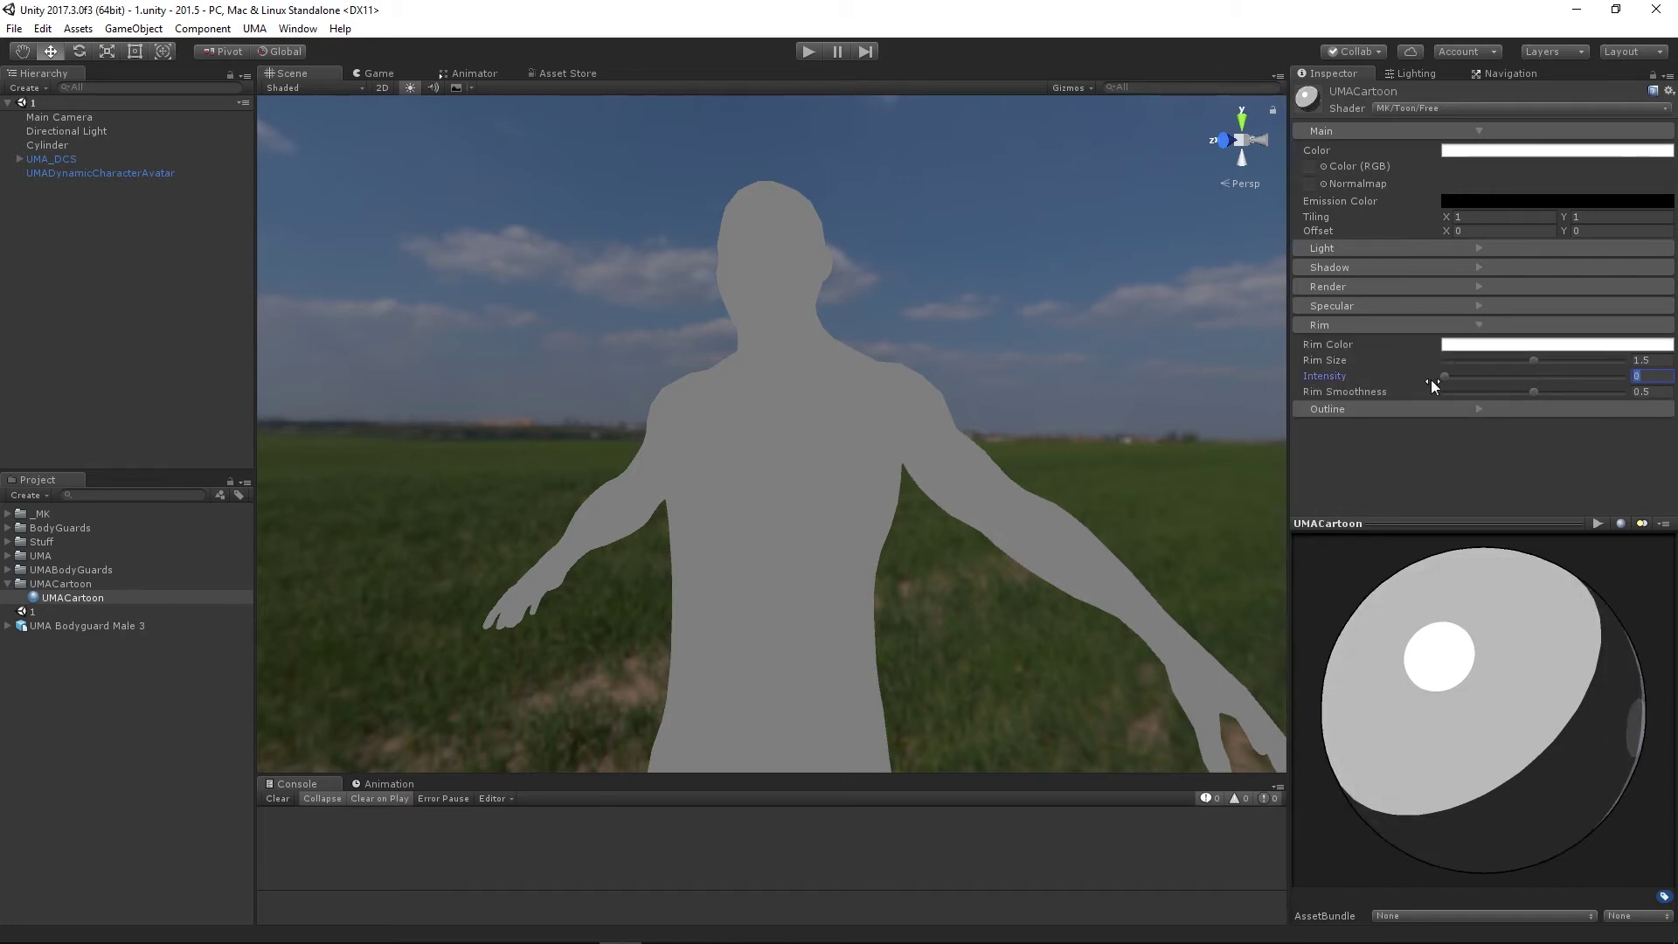
Lower the UMACartoon material's specular intensity to about 0.08
left_click(1484, 324)
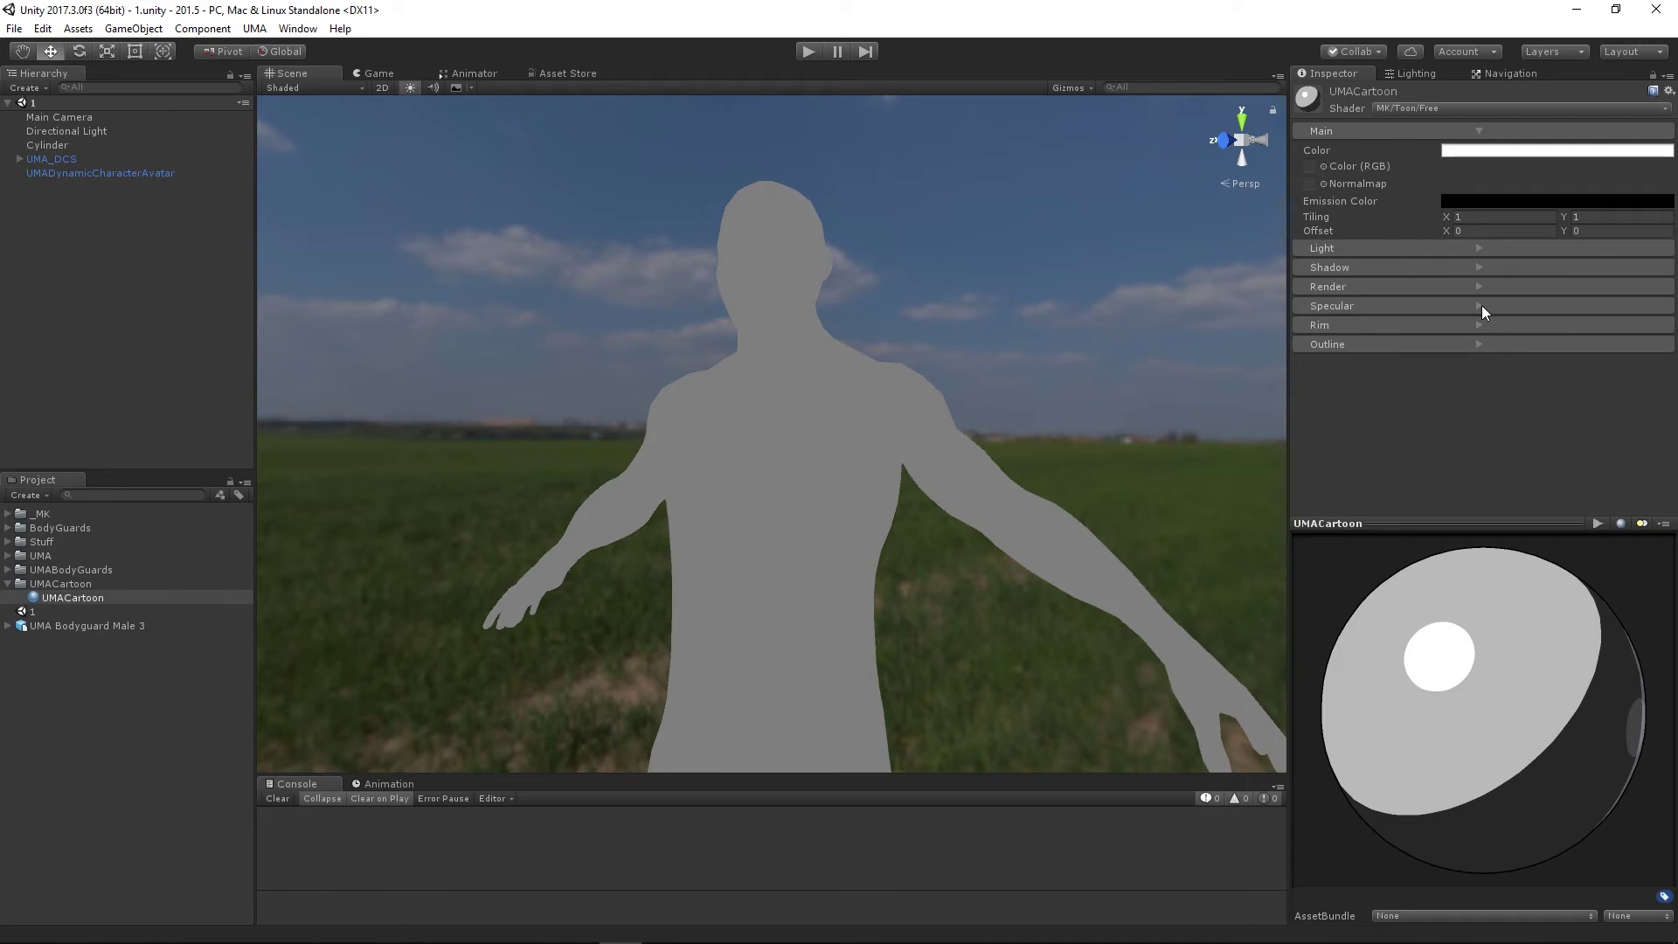
left_click(1482, 306)
left_click_drag(1534, 356, 1458, 371)
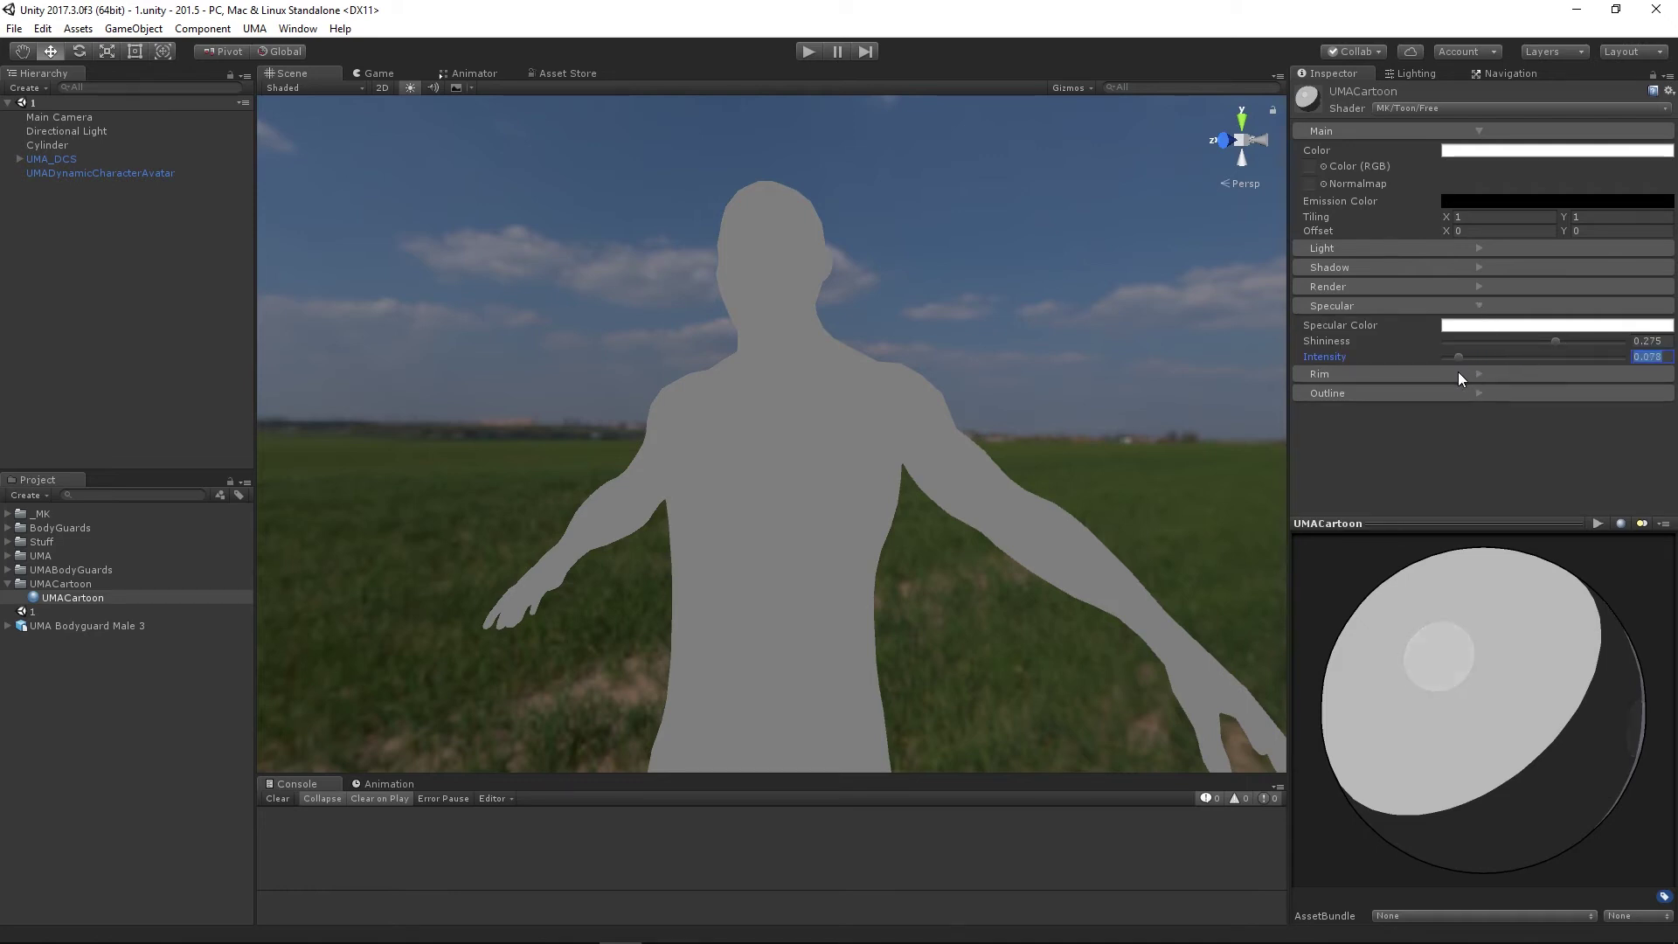
left_click(1486, 307)
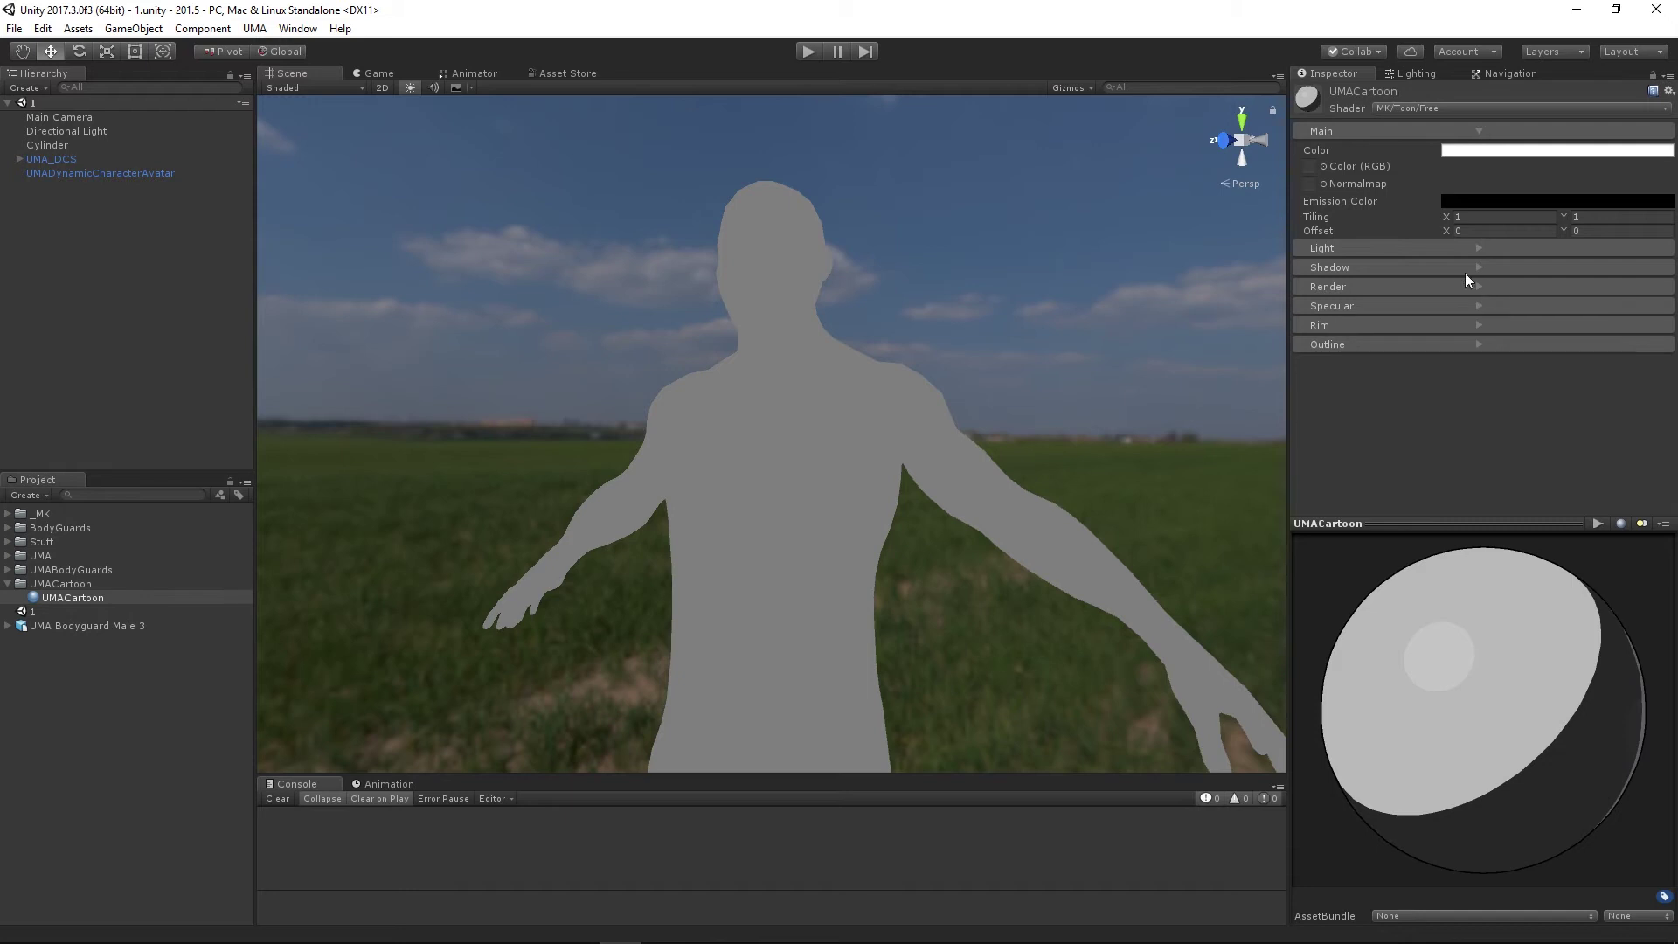
left_click(1480, 249)
left_click(1480, 249)
left_click(1474, 327)
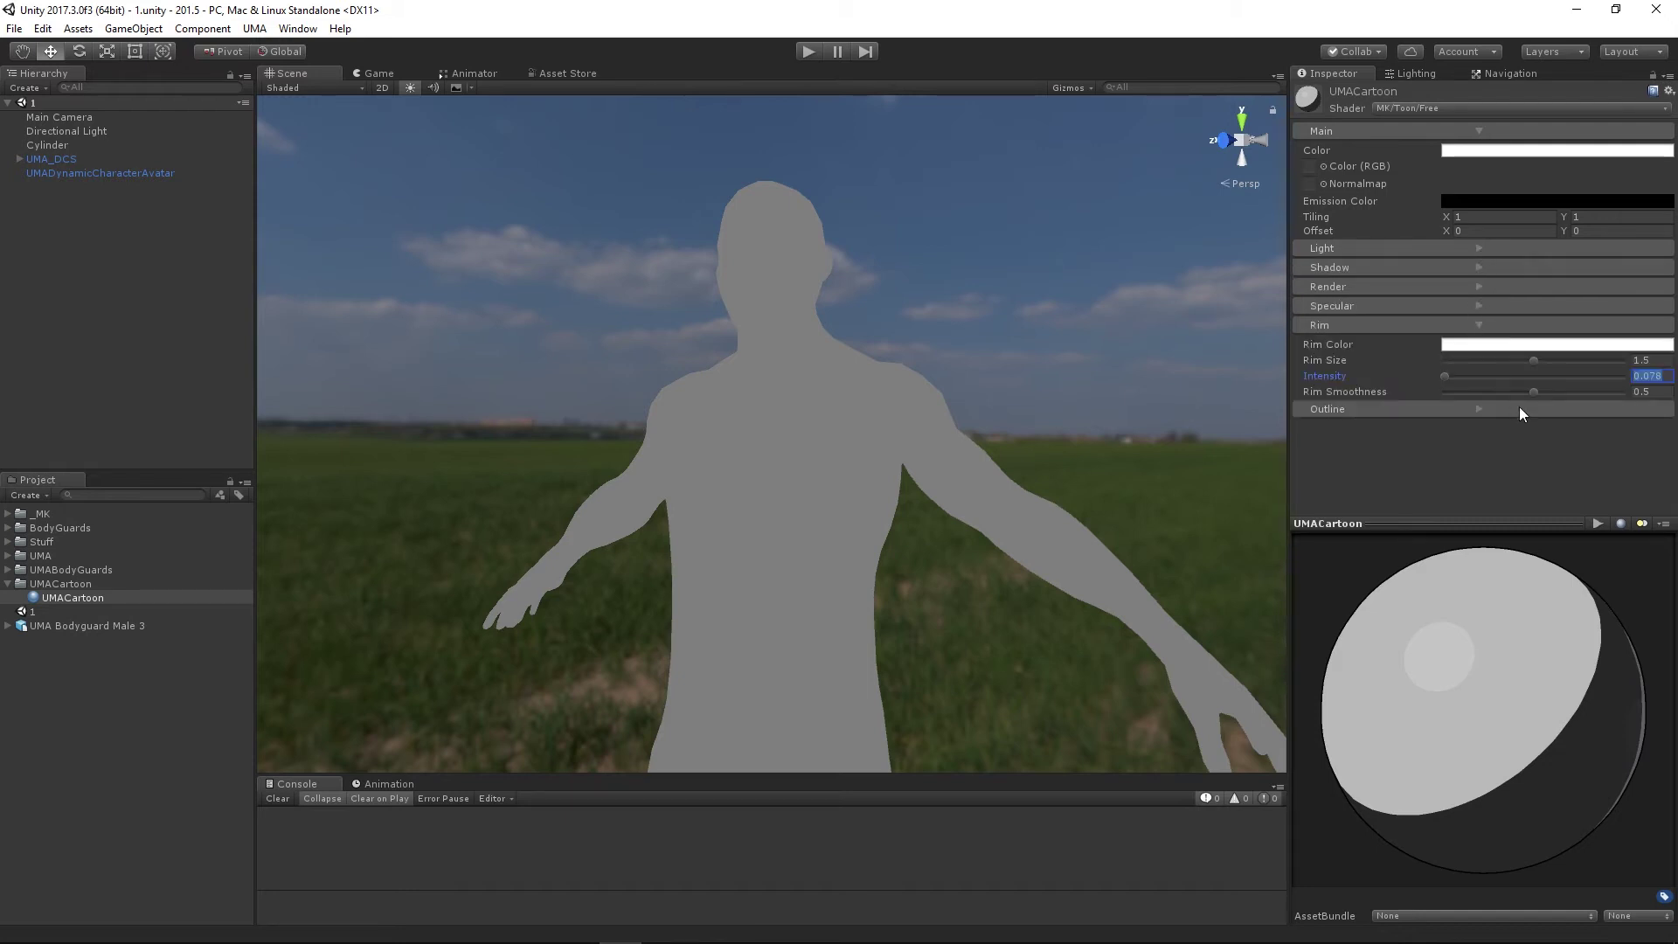
left_click(1476, 323)
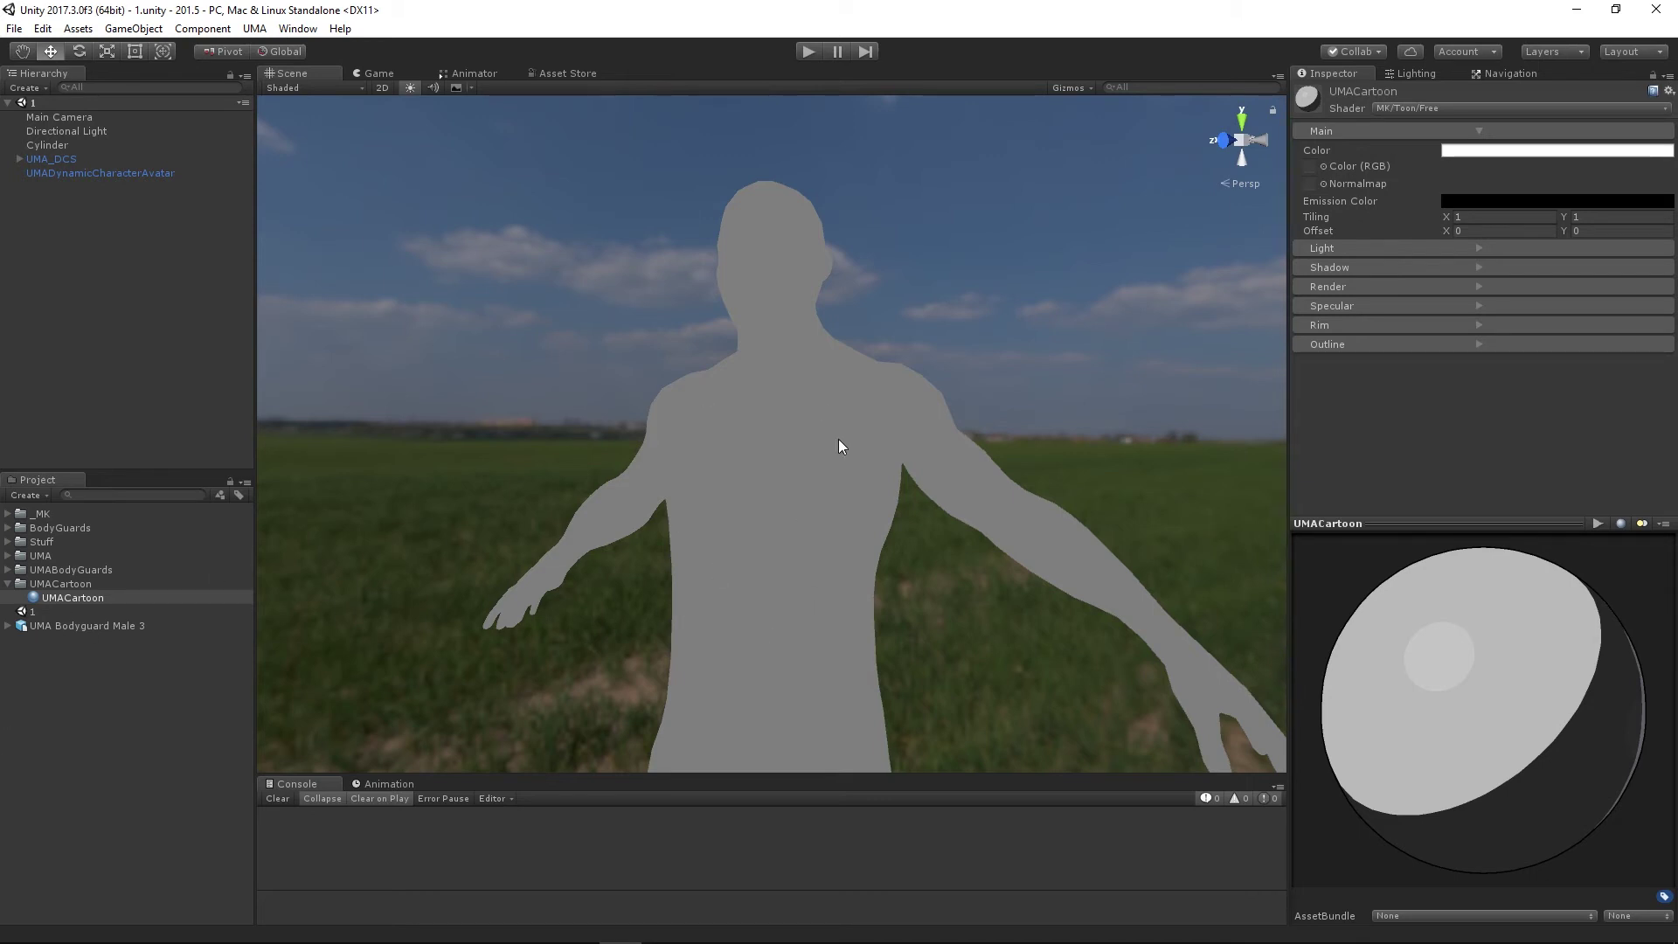
Create a UMA core material asset inside the UMACartoon folder
left_click(79, 584)
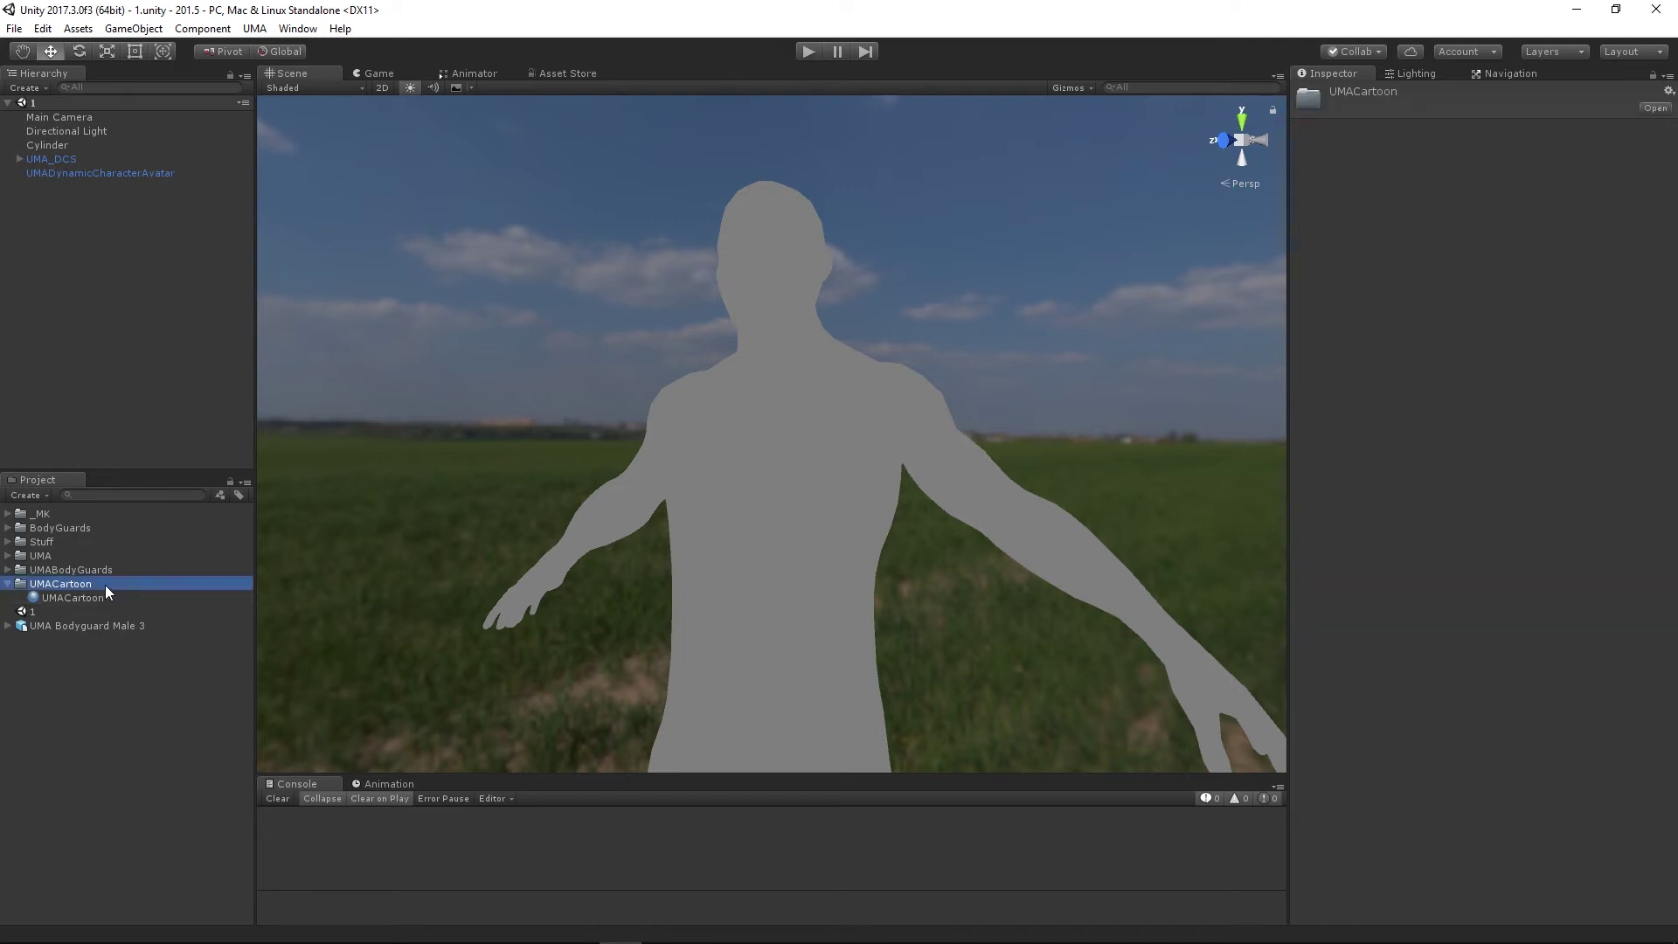
right_click(81, 582)
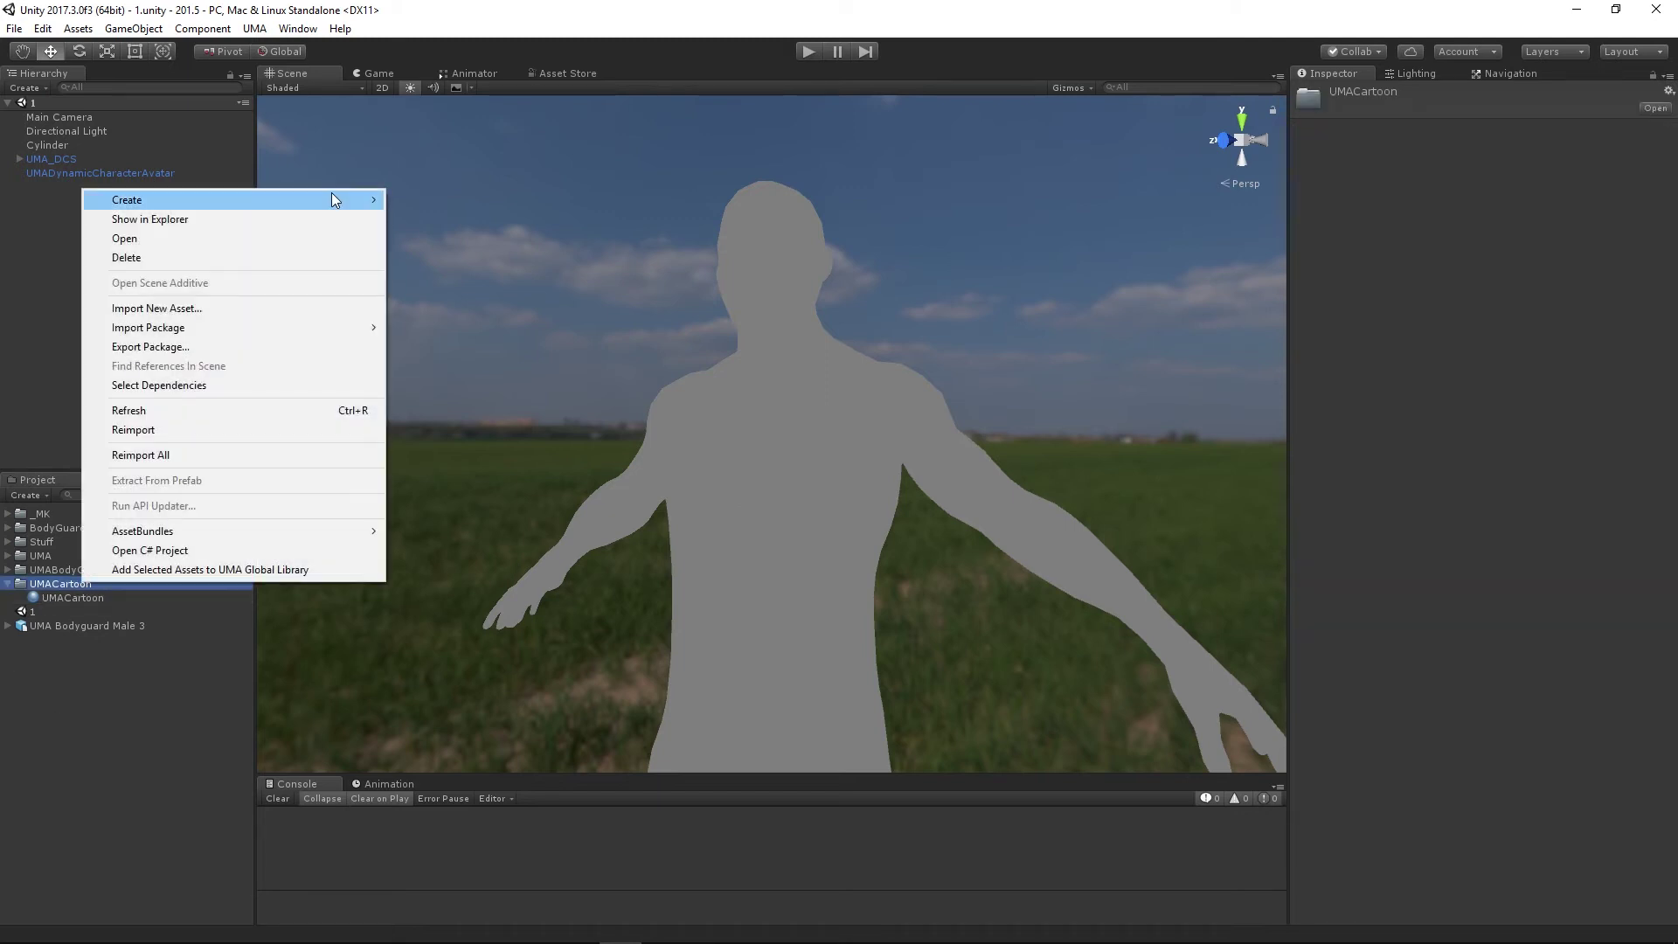
mouse_move(332, 200)
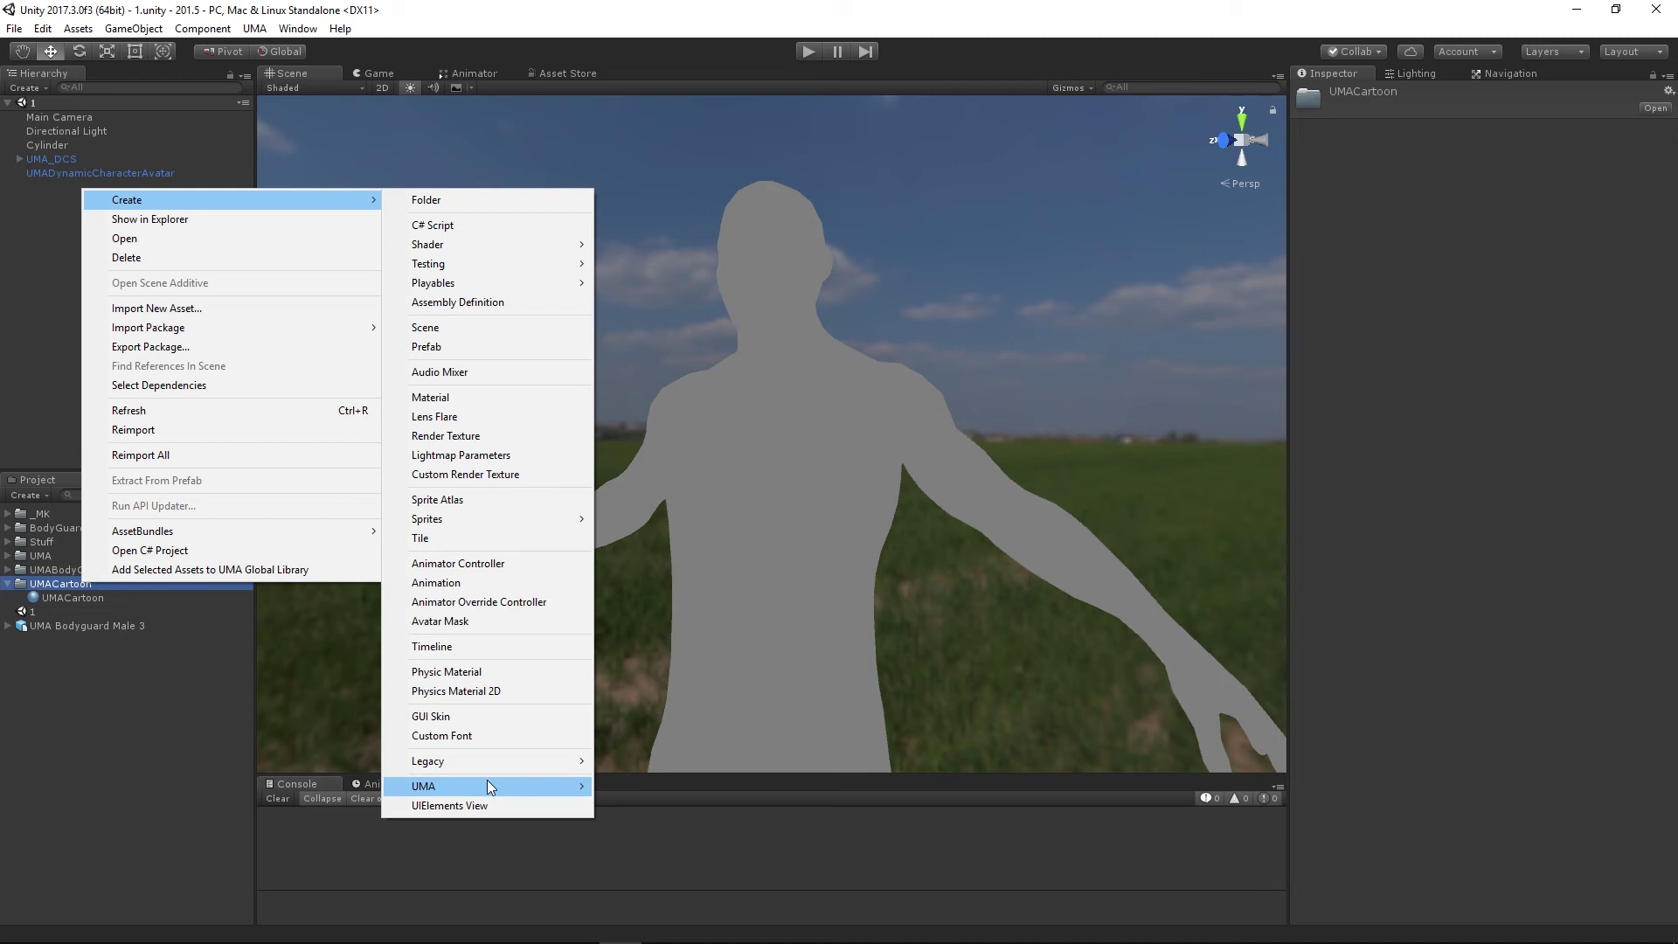
mouse_move(488, 787)
mouse_move(631, 786)
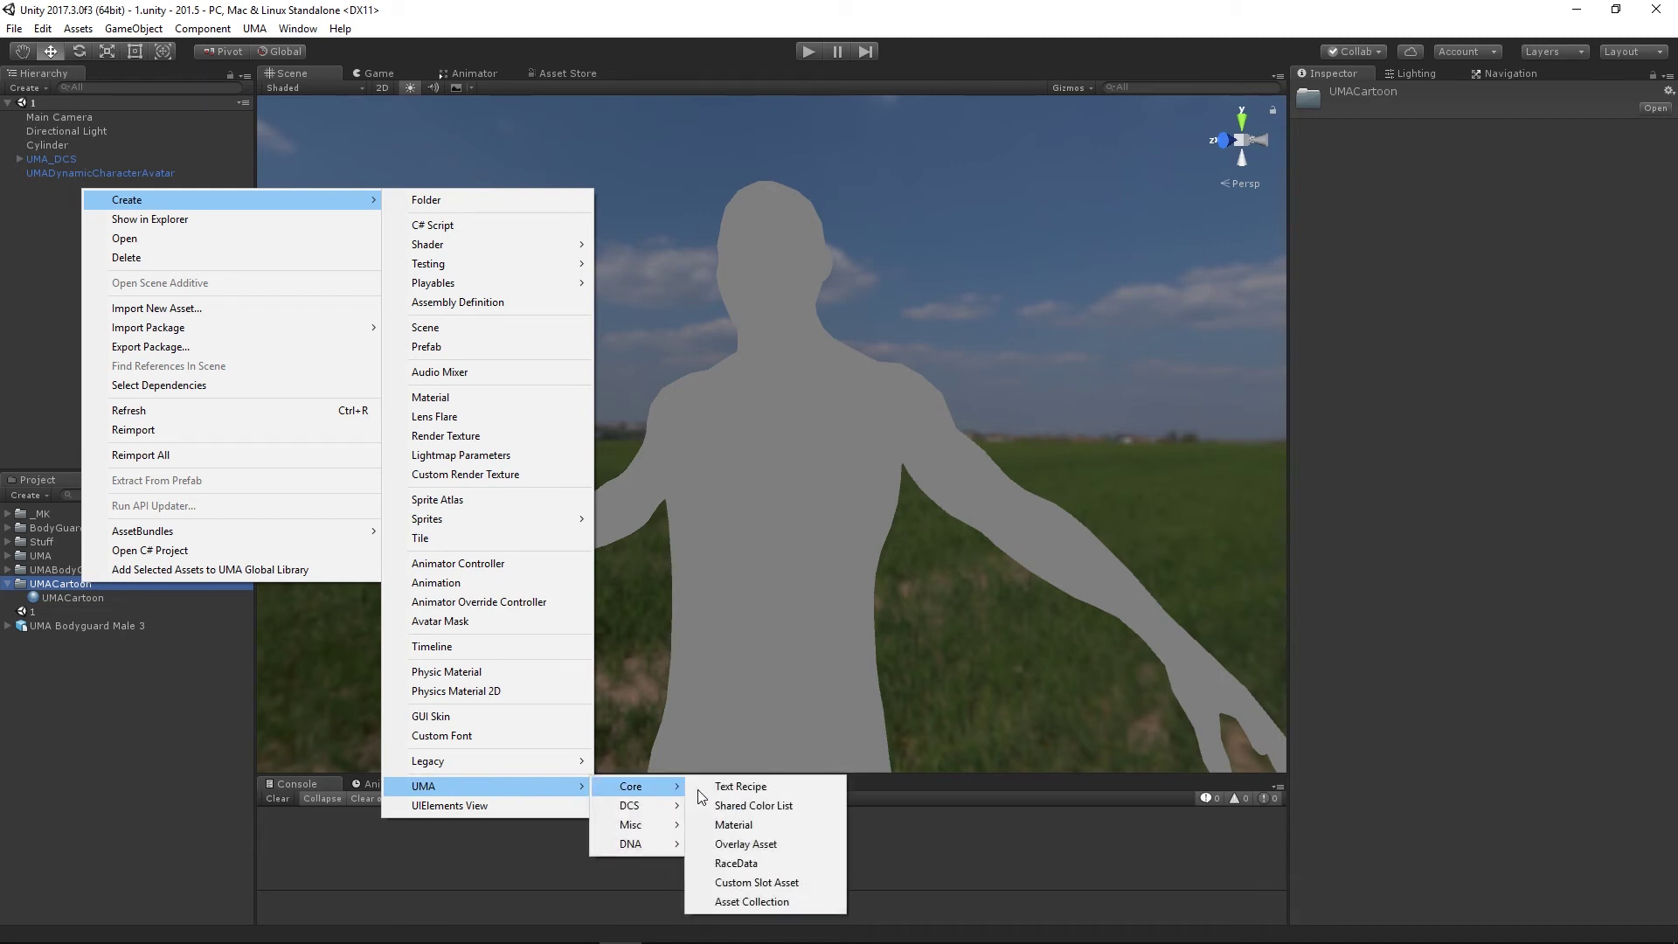
left_click(757, 827)
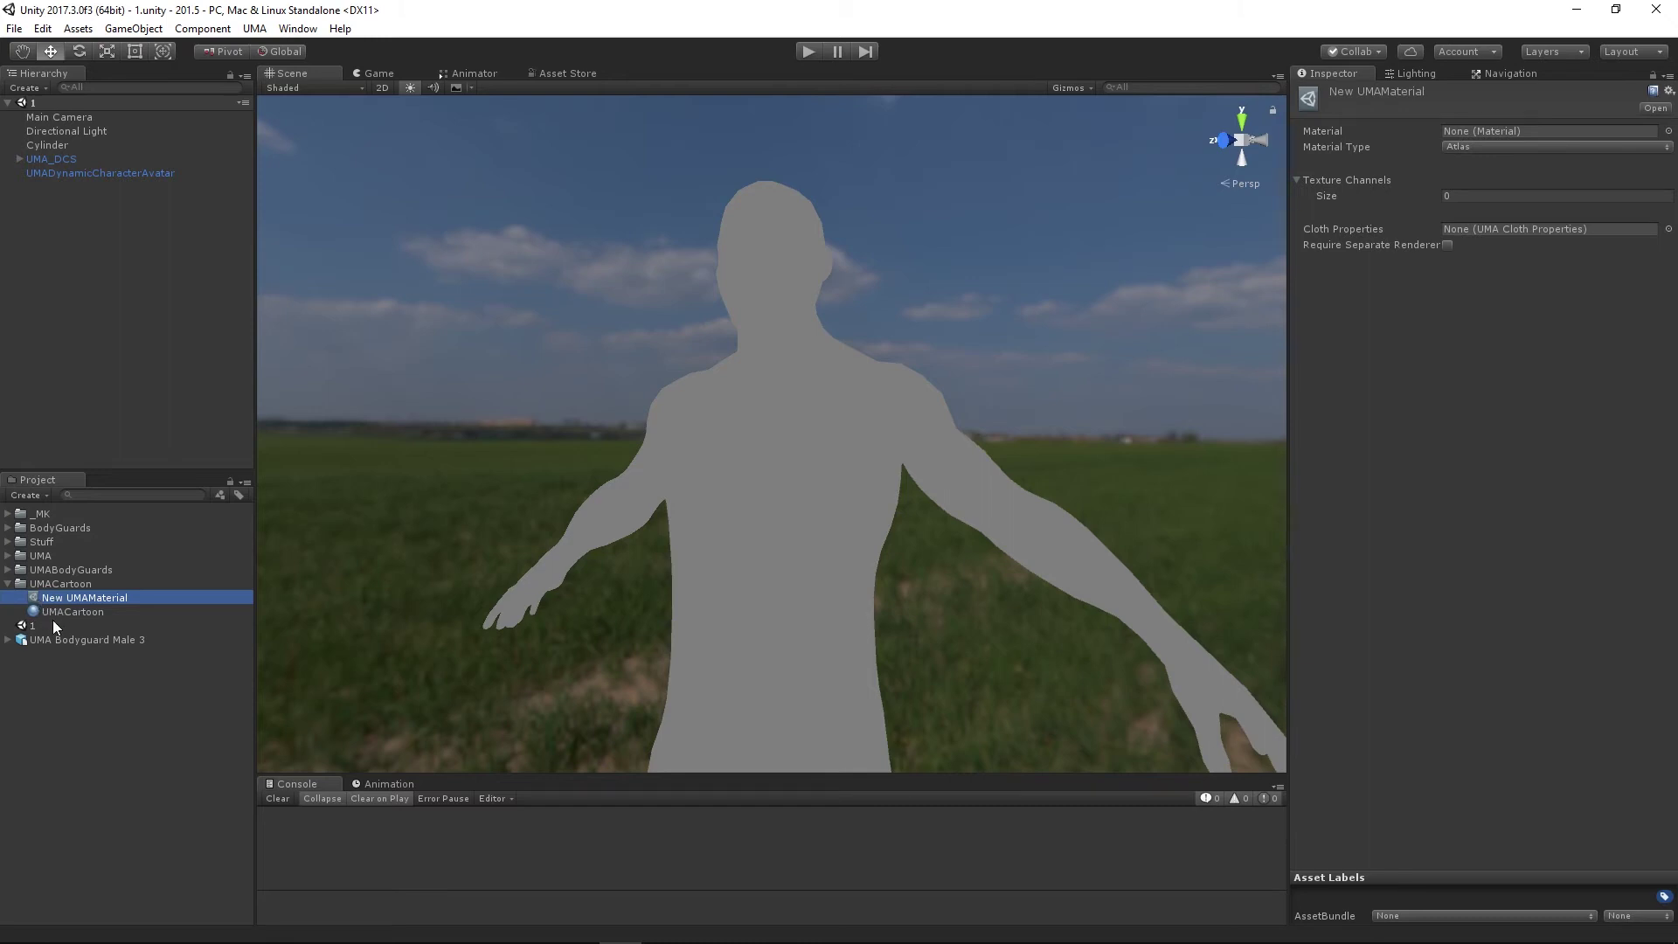
Rename the new UMA material asset UMACartoon_Diffuse_Normal
left_click(133, 602)
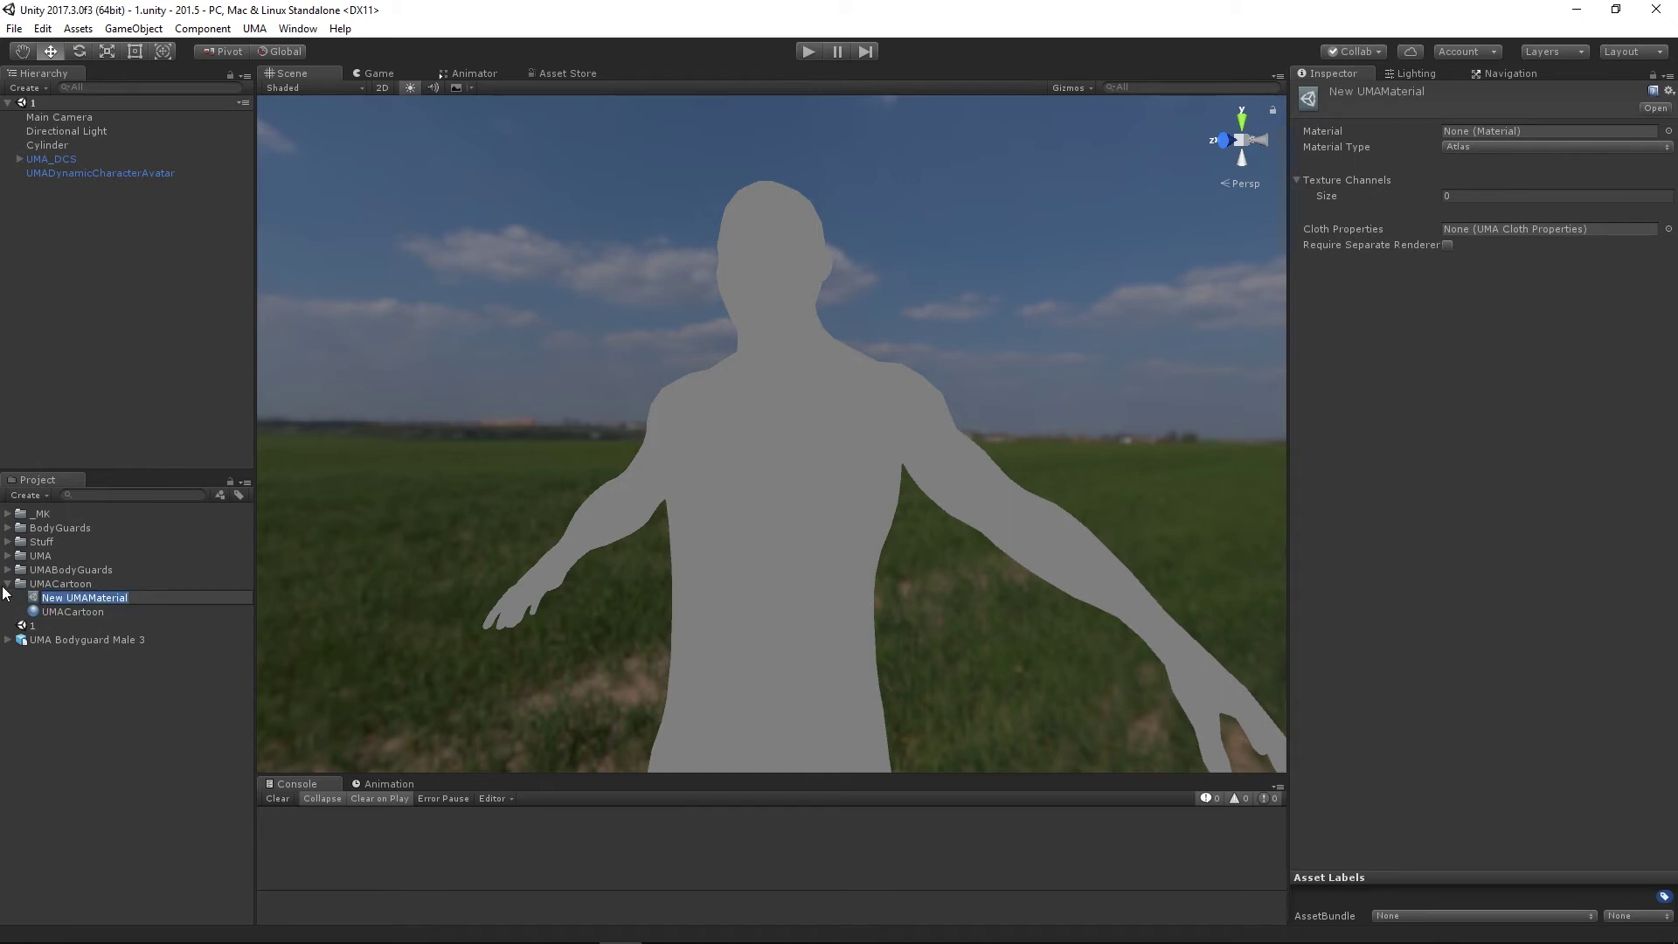
type("UMA_Cartoon")
key("BackSpace")
key("BackSpace")
key("BackSpace")
key("BackSpace")
key("BackSpace")
key("BackSpace")
key("BackSpace")
left_click(93, 612)
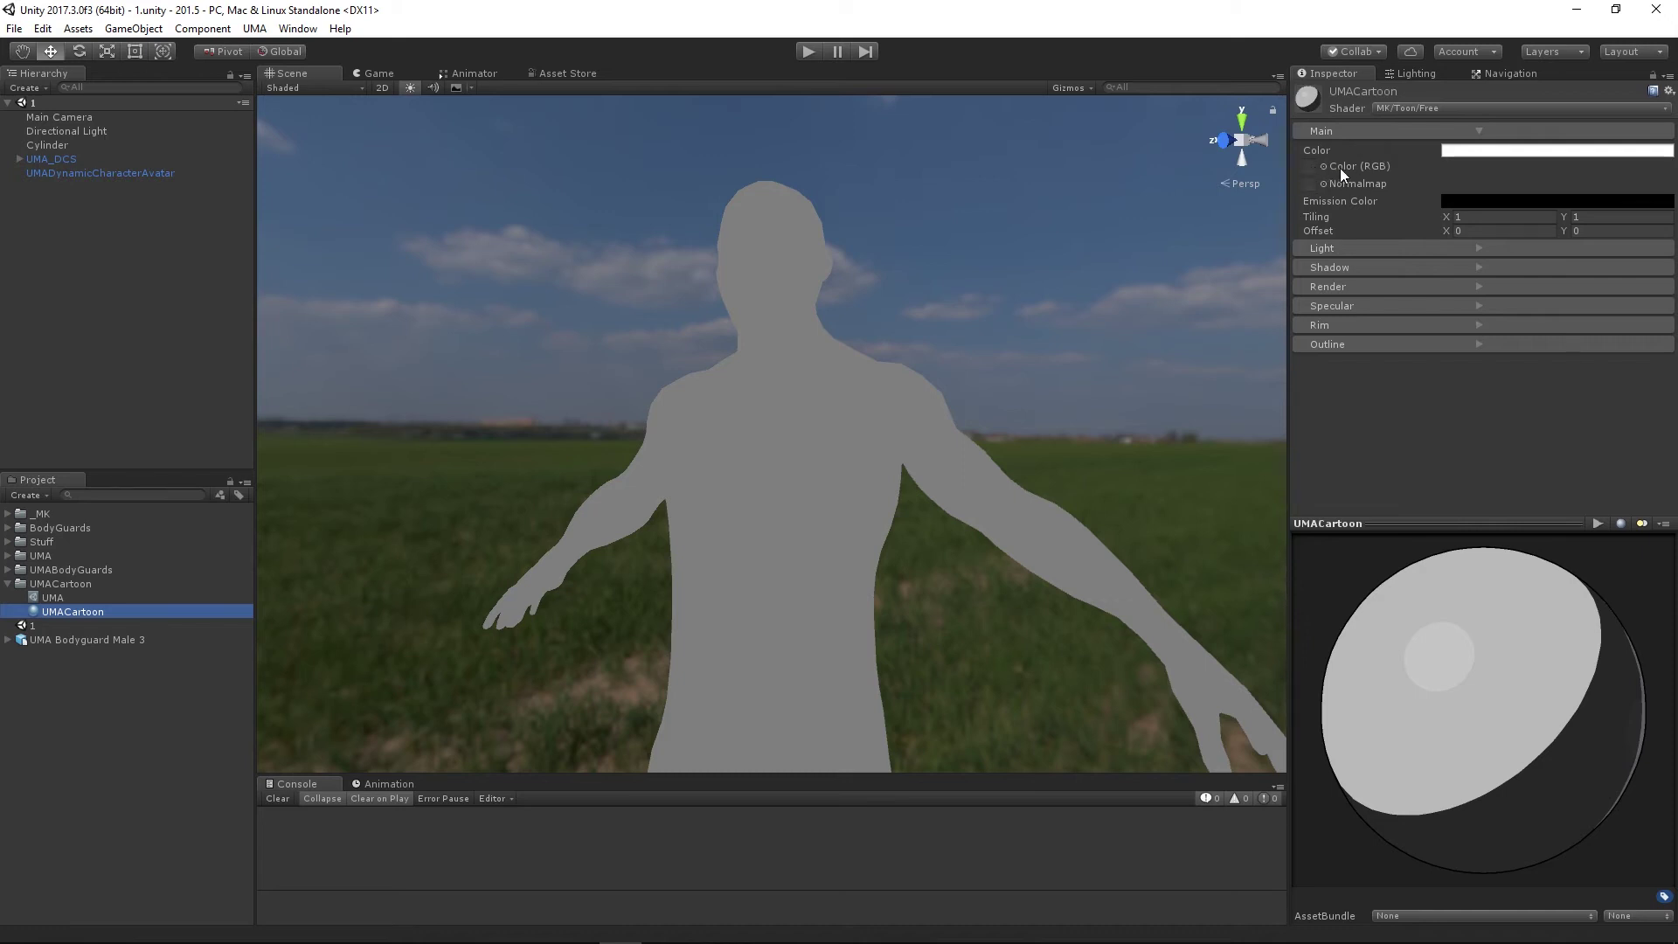
left_click(77, 594)
left_click(79, 599)
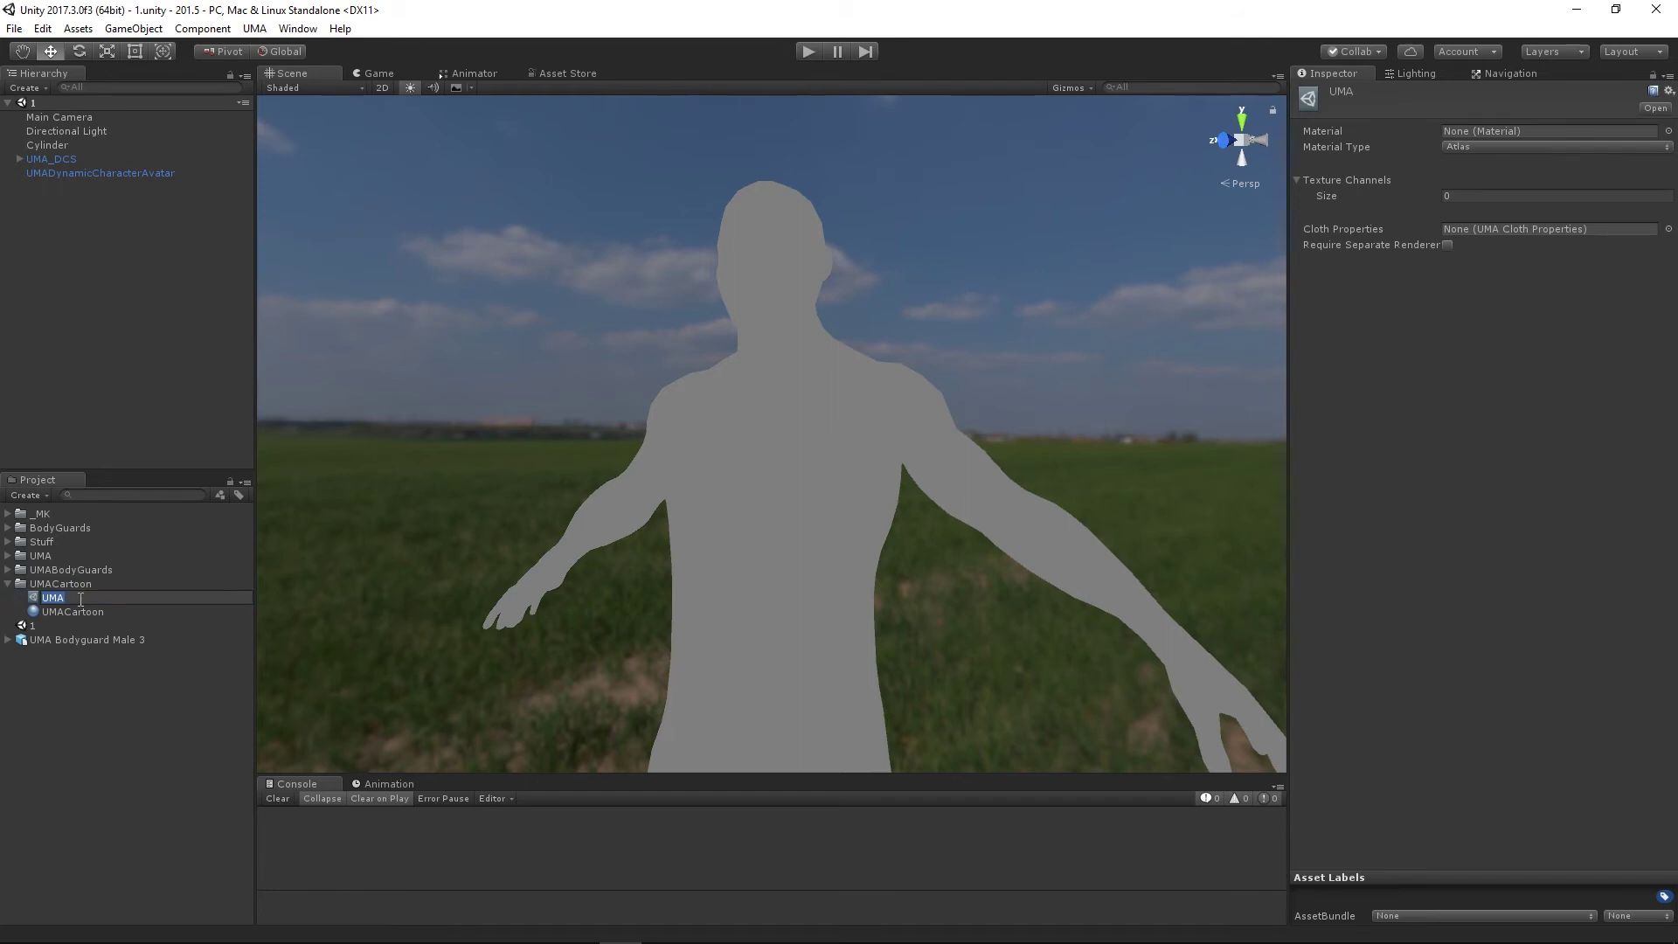
type("Cartoon_Diffuse_Normal")
key("Return")
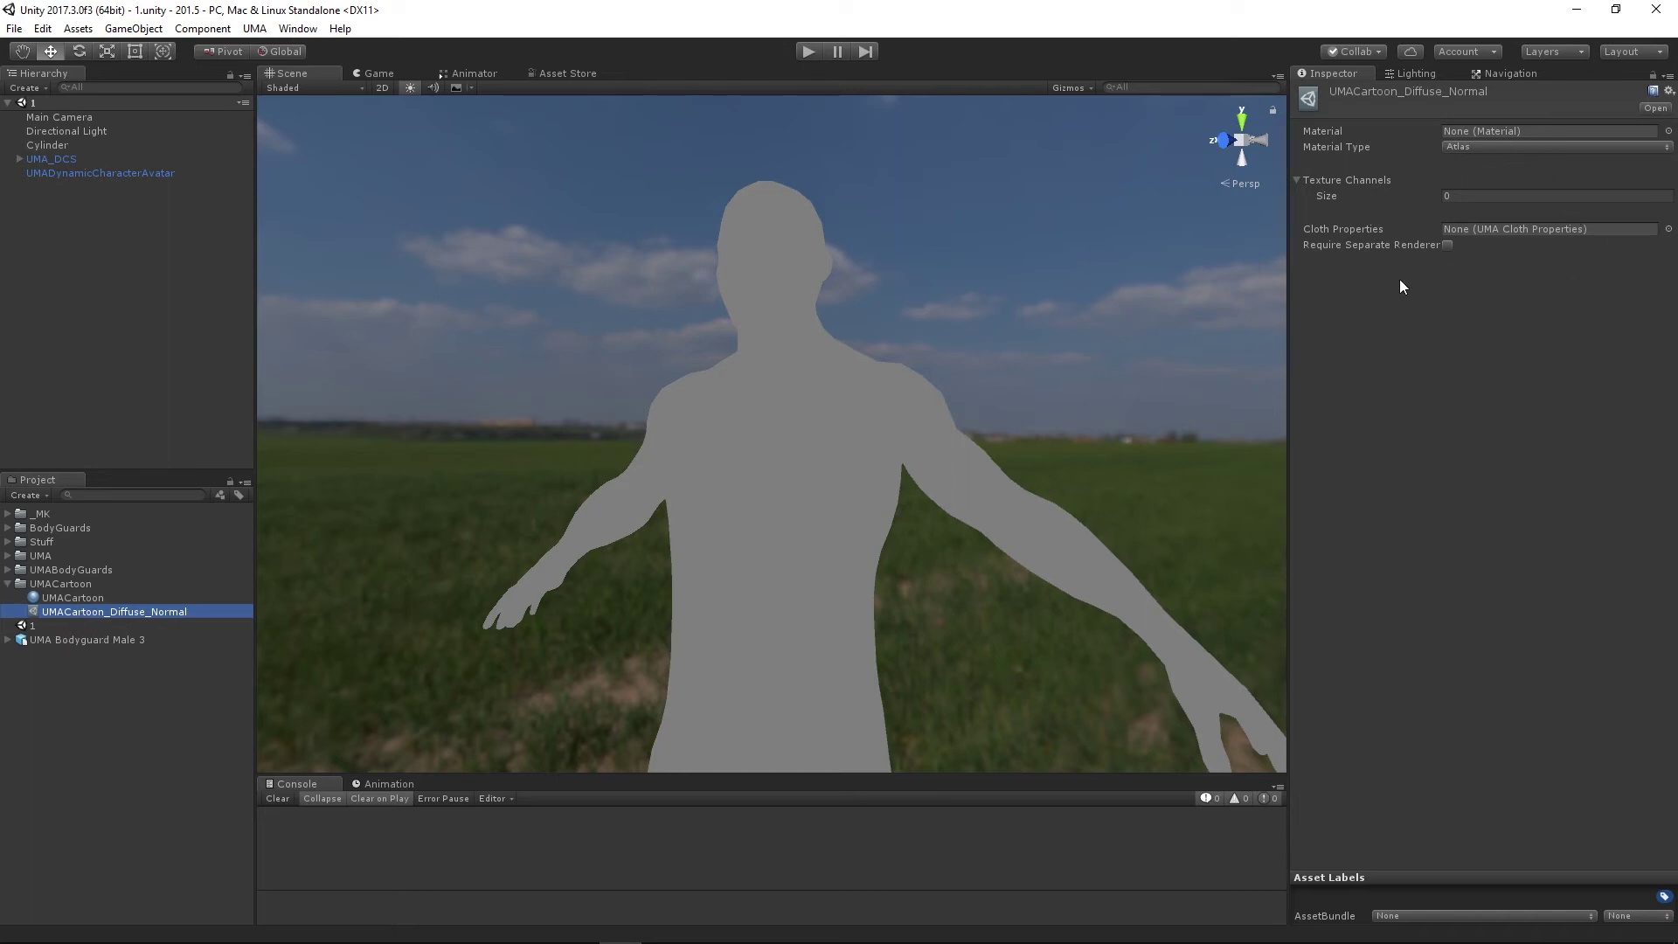
Assign the UMACartoon material to the UMACartoon_Diffuse_Normal asset and set its texture channel size to 2
left_click_drag(55, 599, 1556, 129)
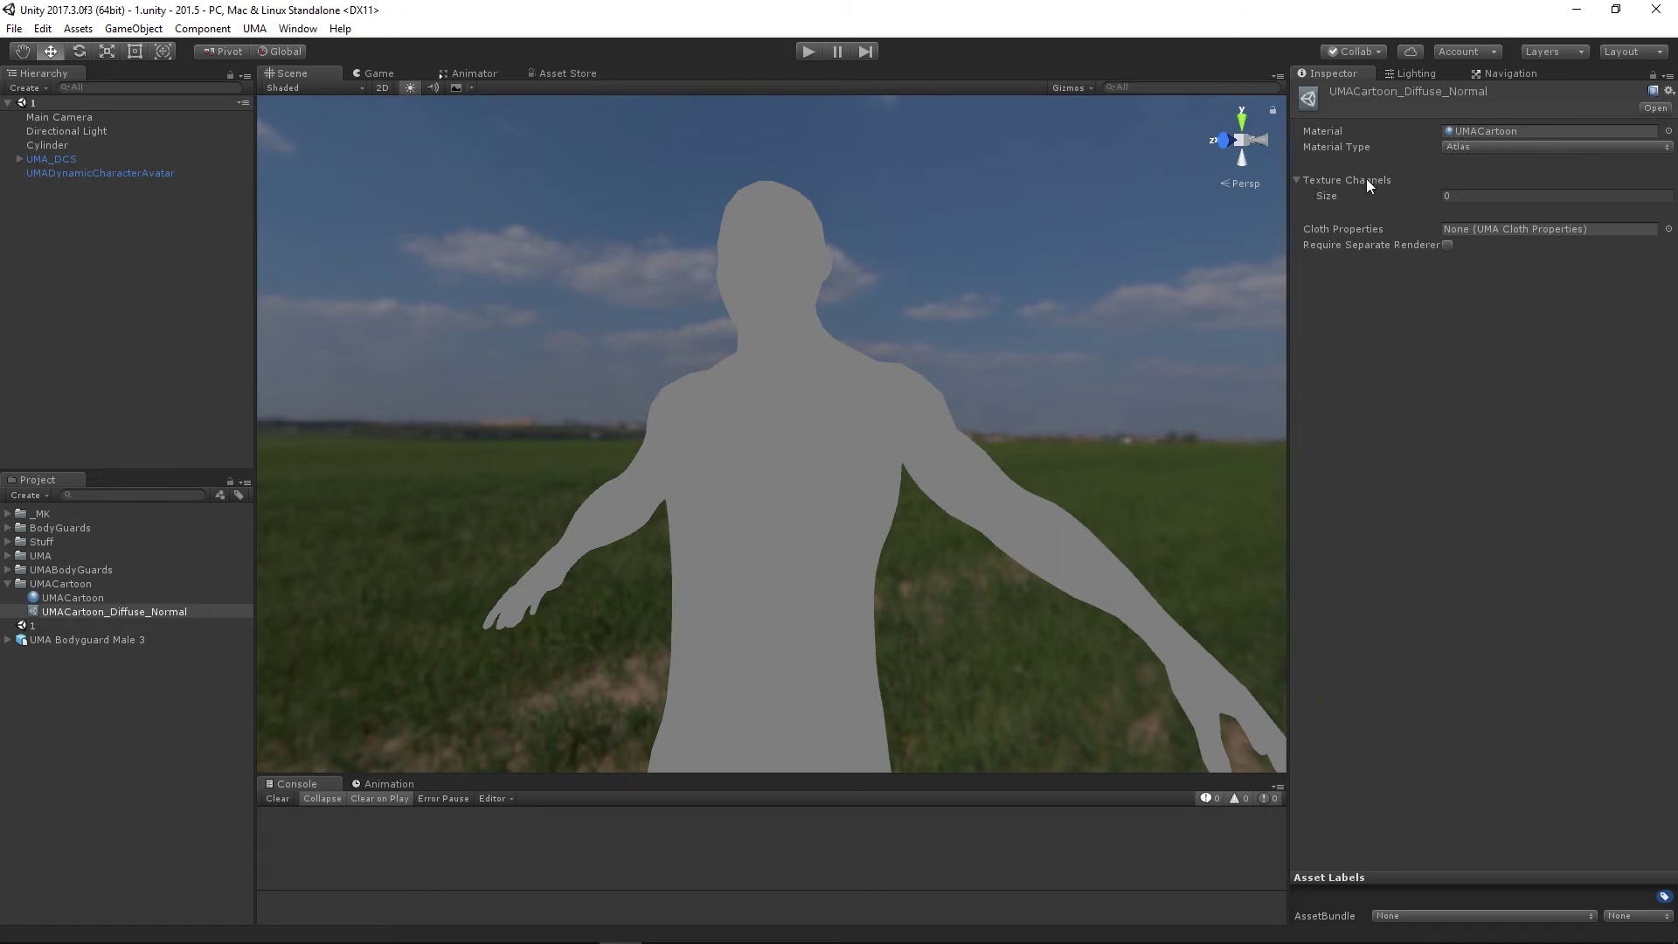
double_click(1504, 130)
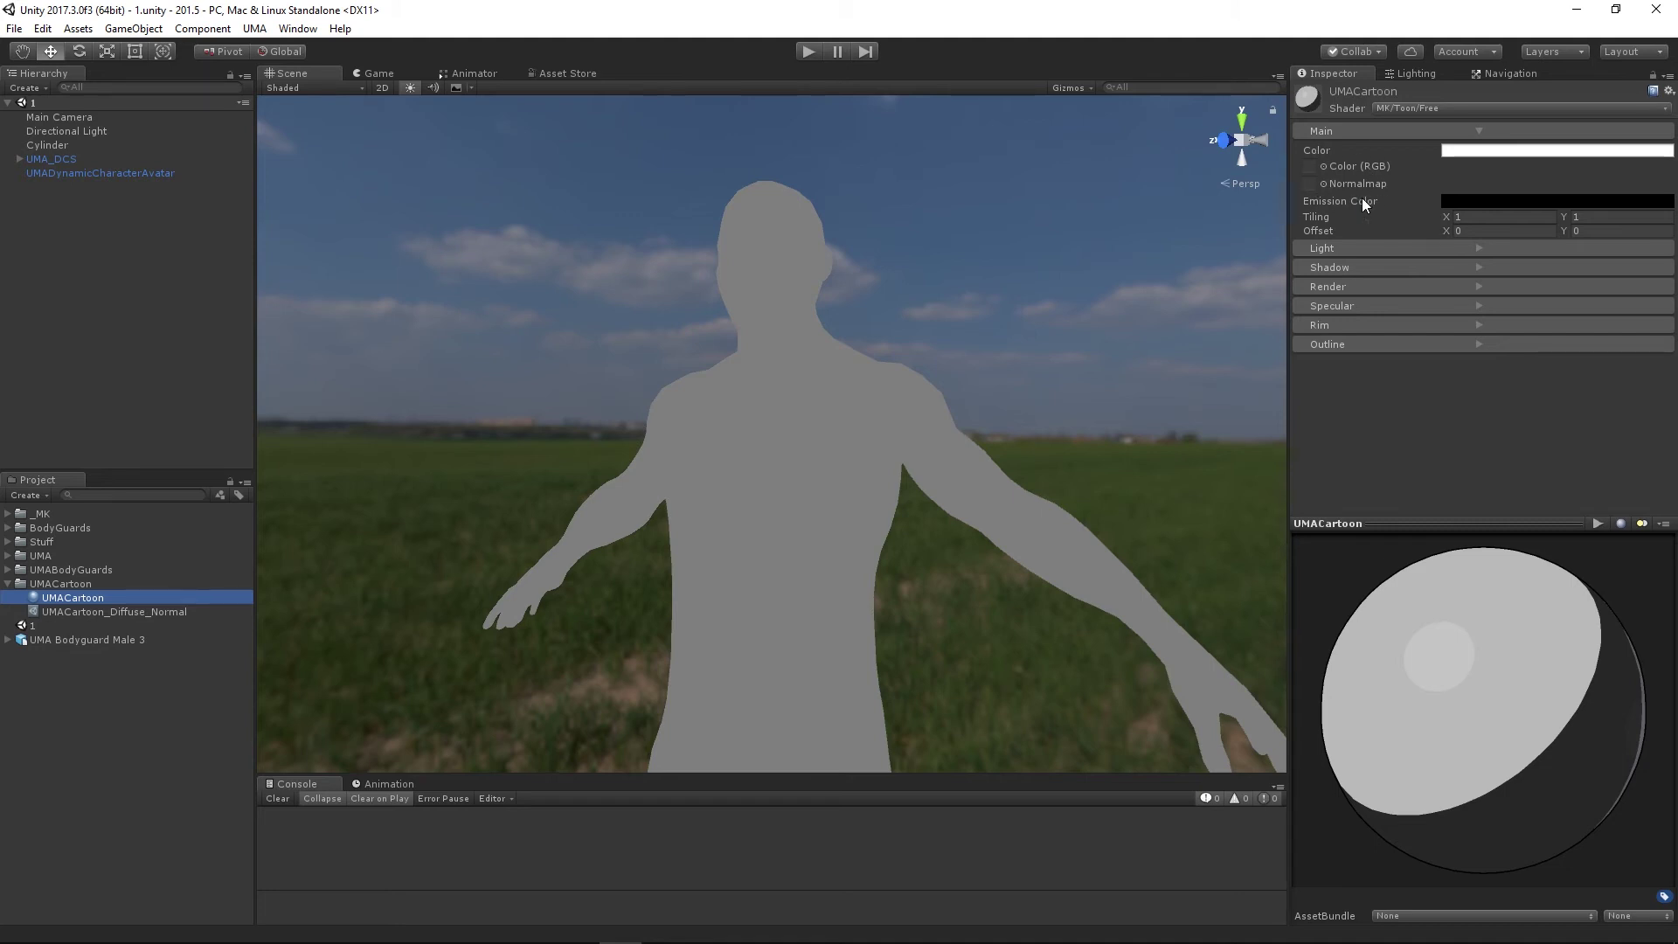
left_click(79, 612)
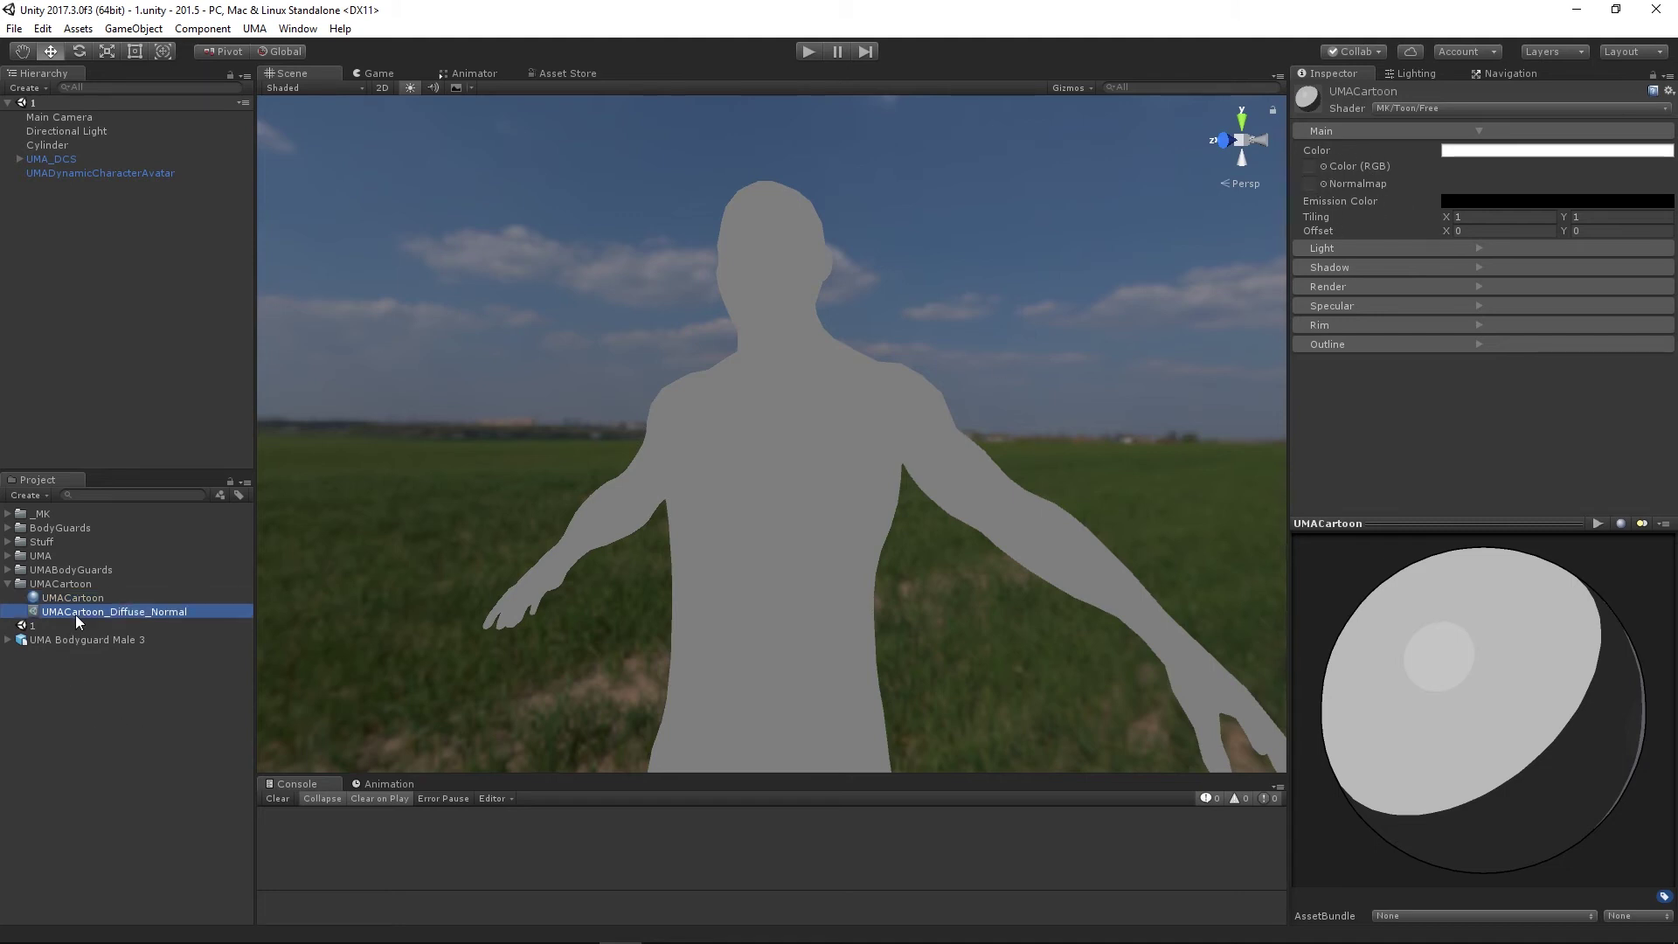
left_click(1457, 195)
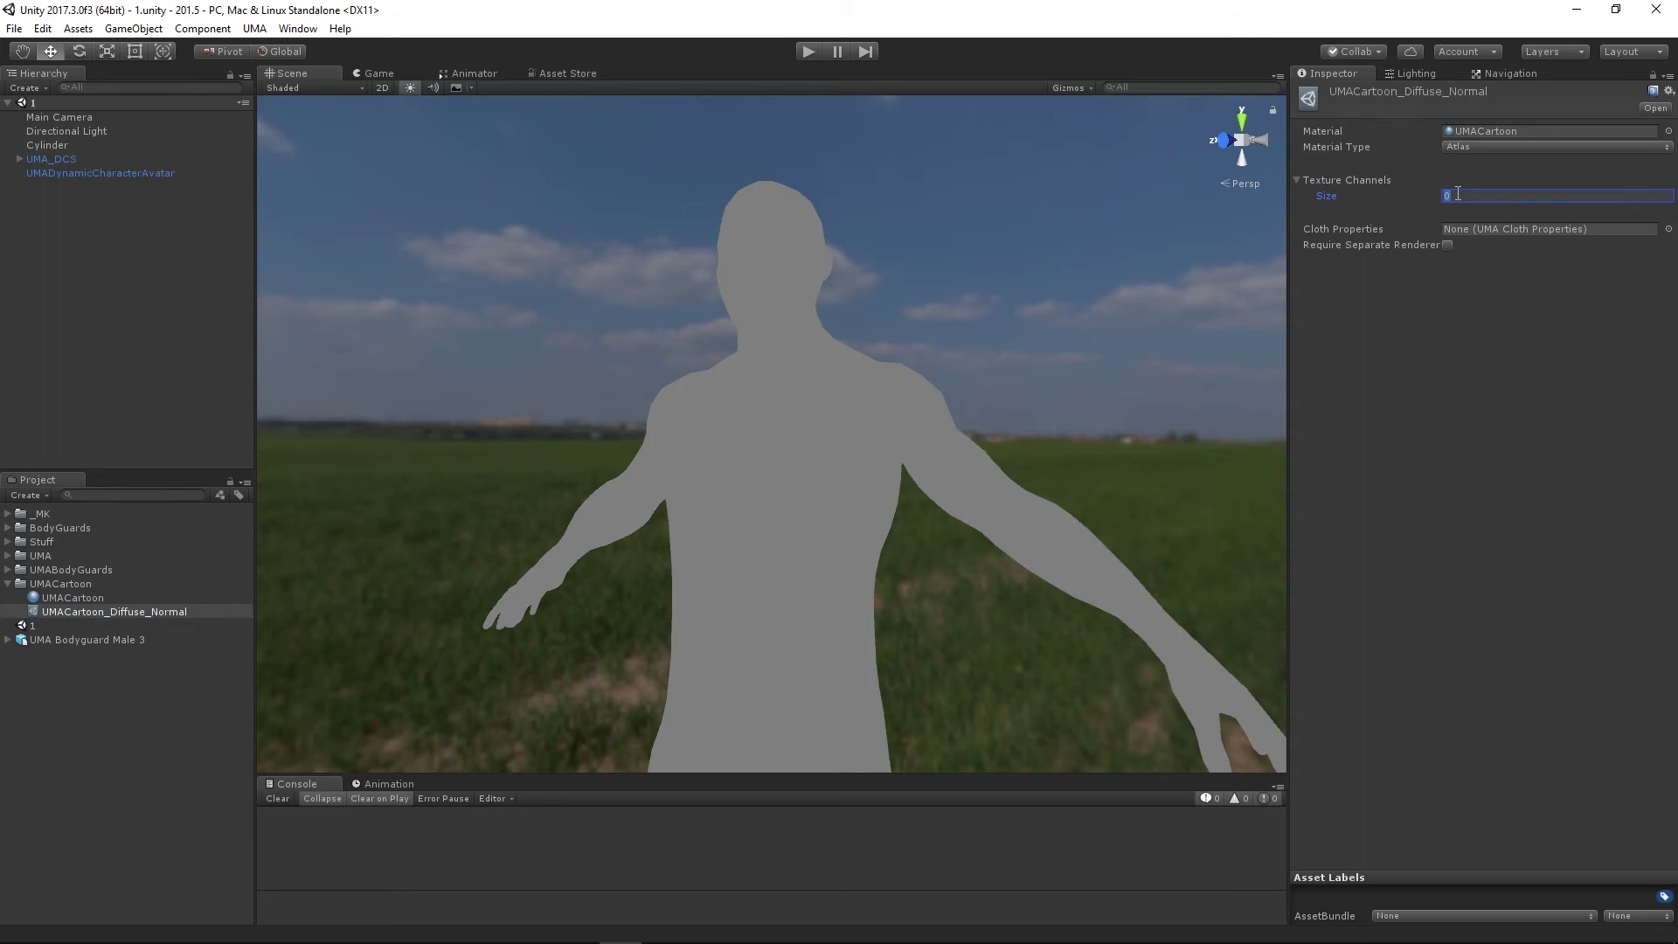
type("2")
key("Return")
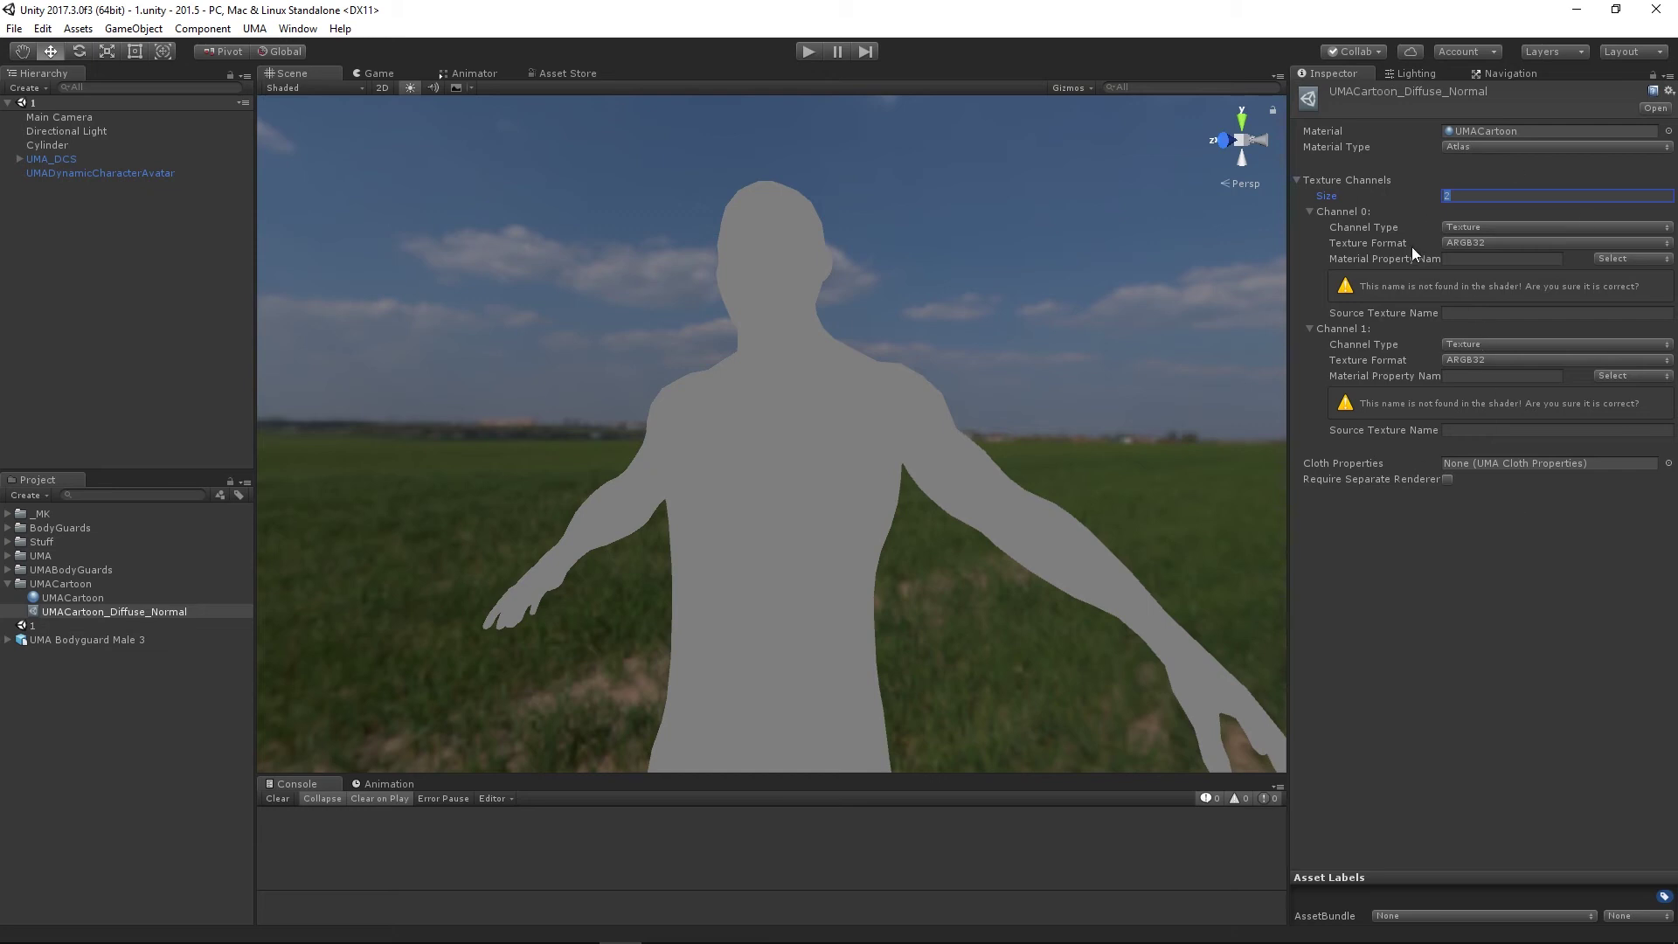
Set the material property of texture channel 0 to _MainTex and of channel 1 to _BumpMap
left_click(1628, 260)
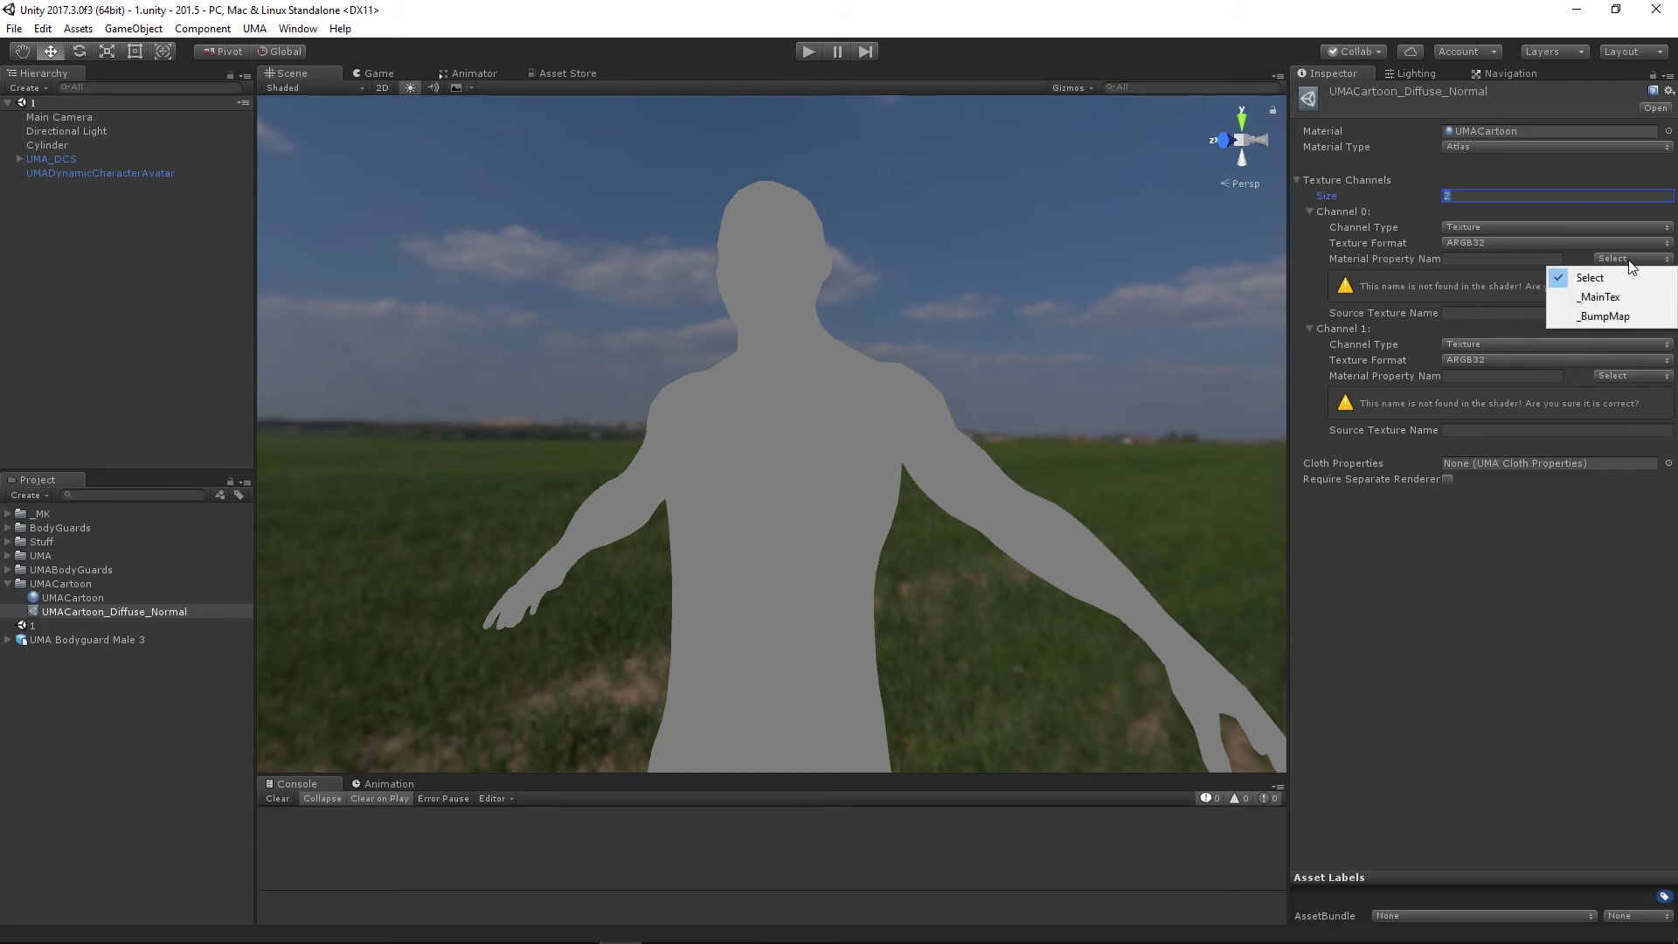
left_click(1627, 306)
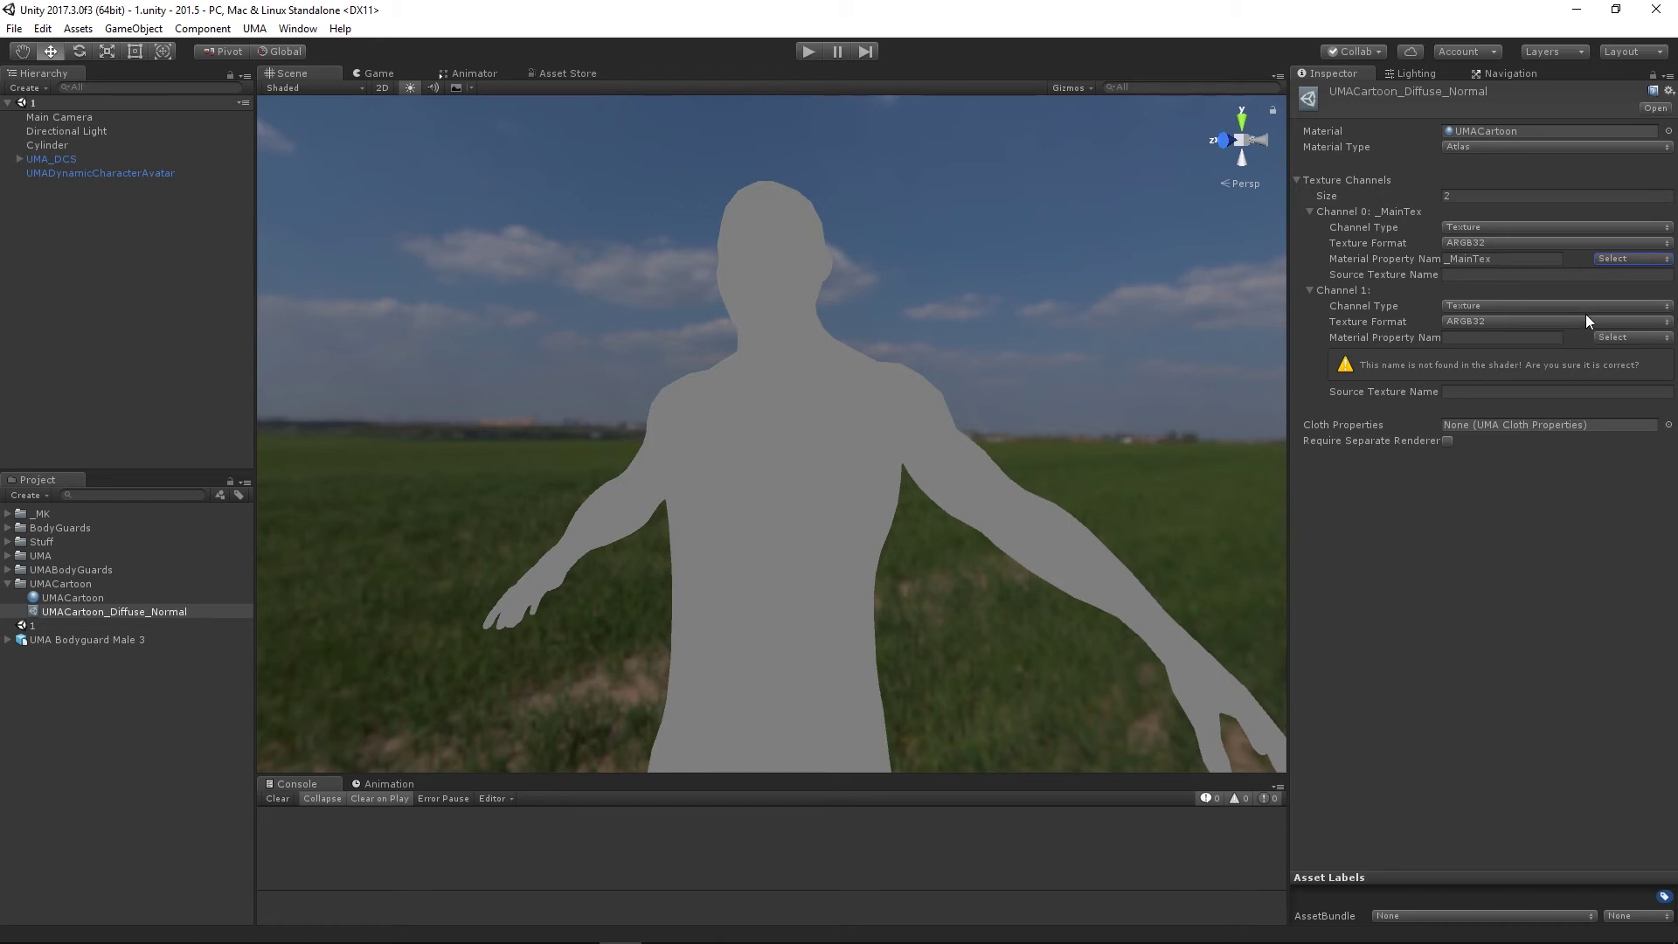
left_click(1623, 338)
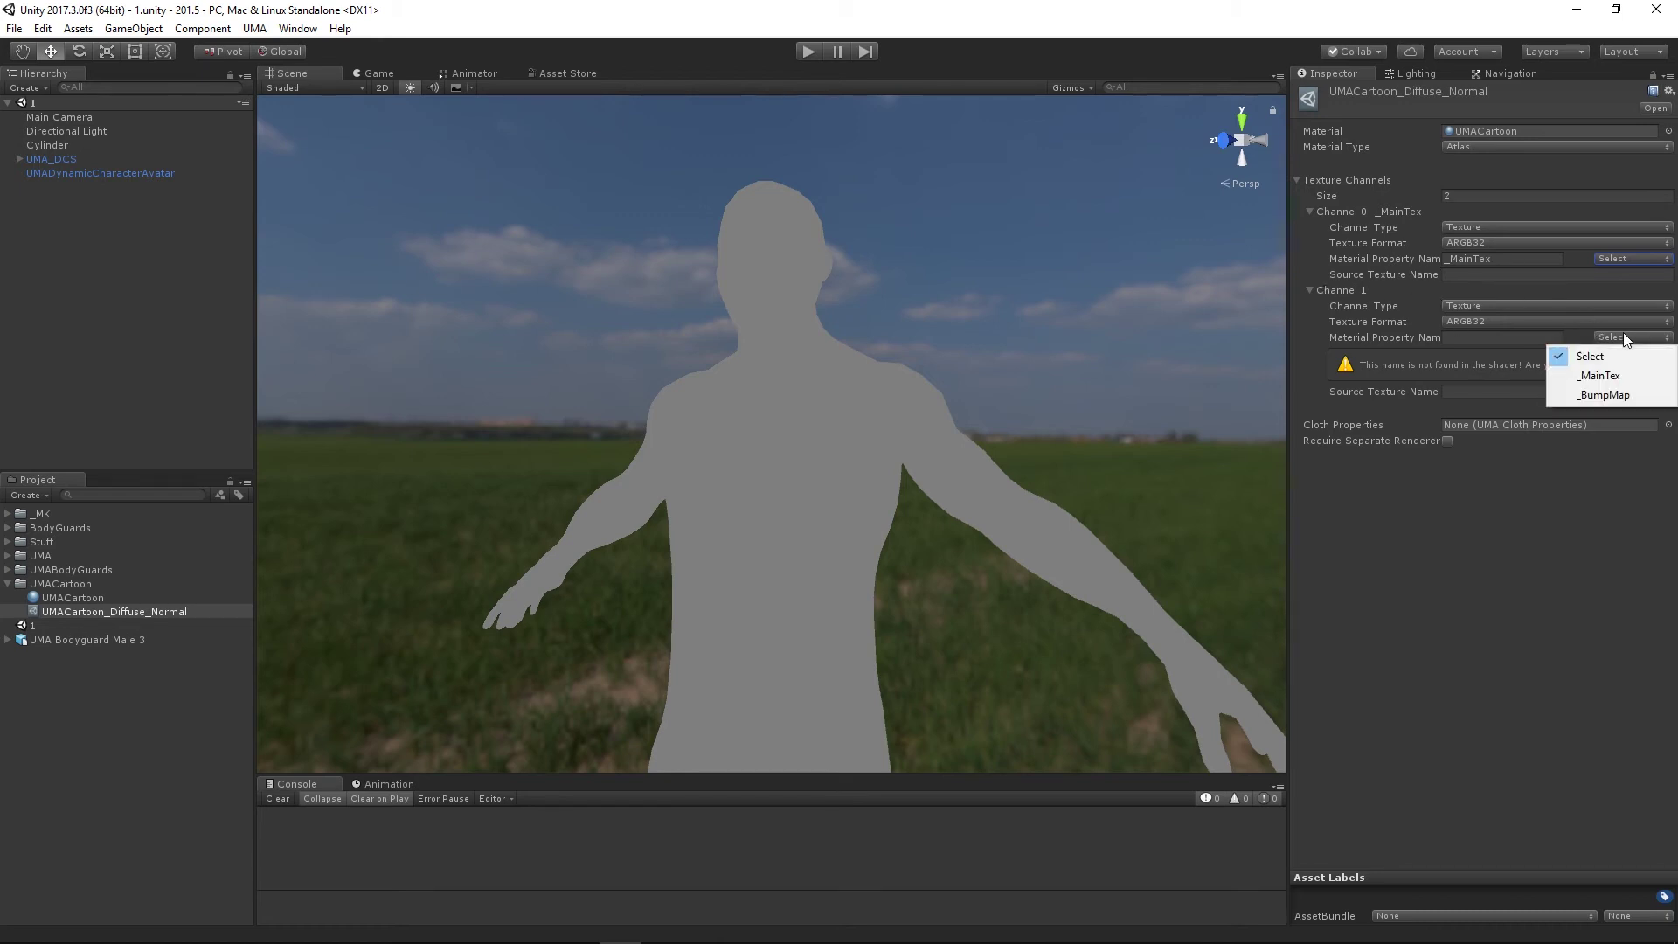
left_click(1613, 396)
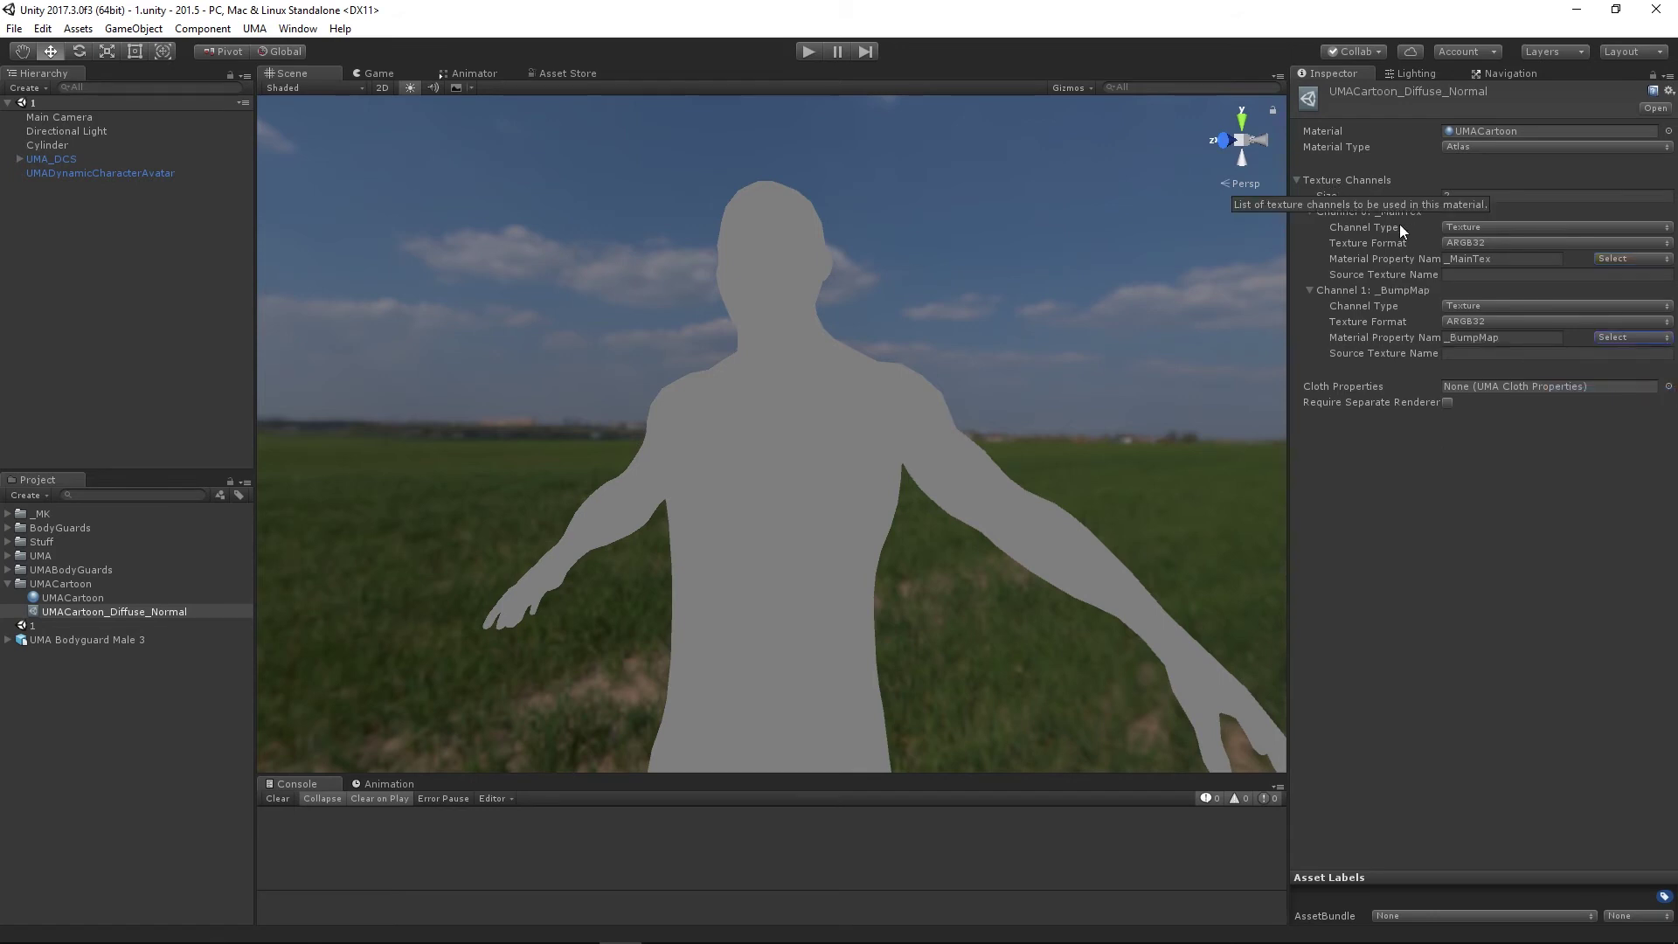
left_click(1309, 212)
left_click(1310, 227)
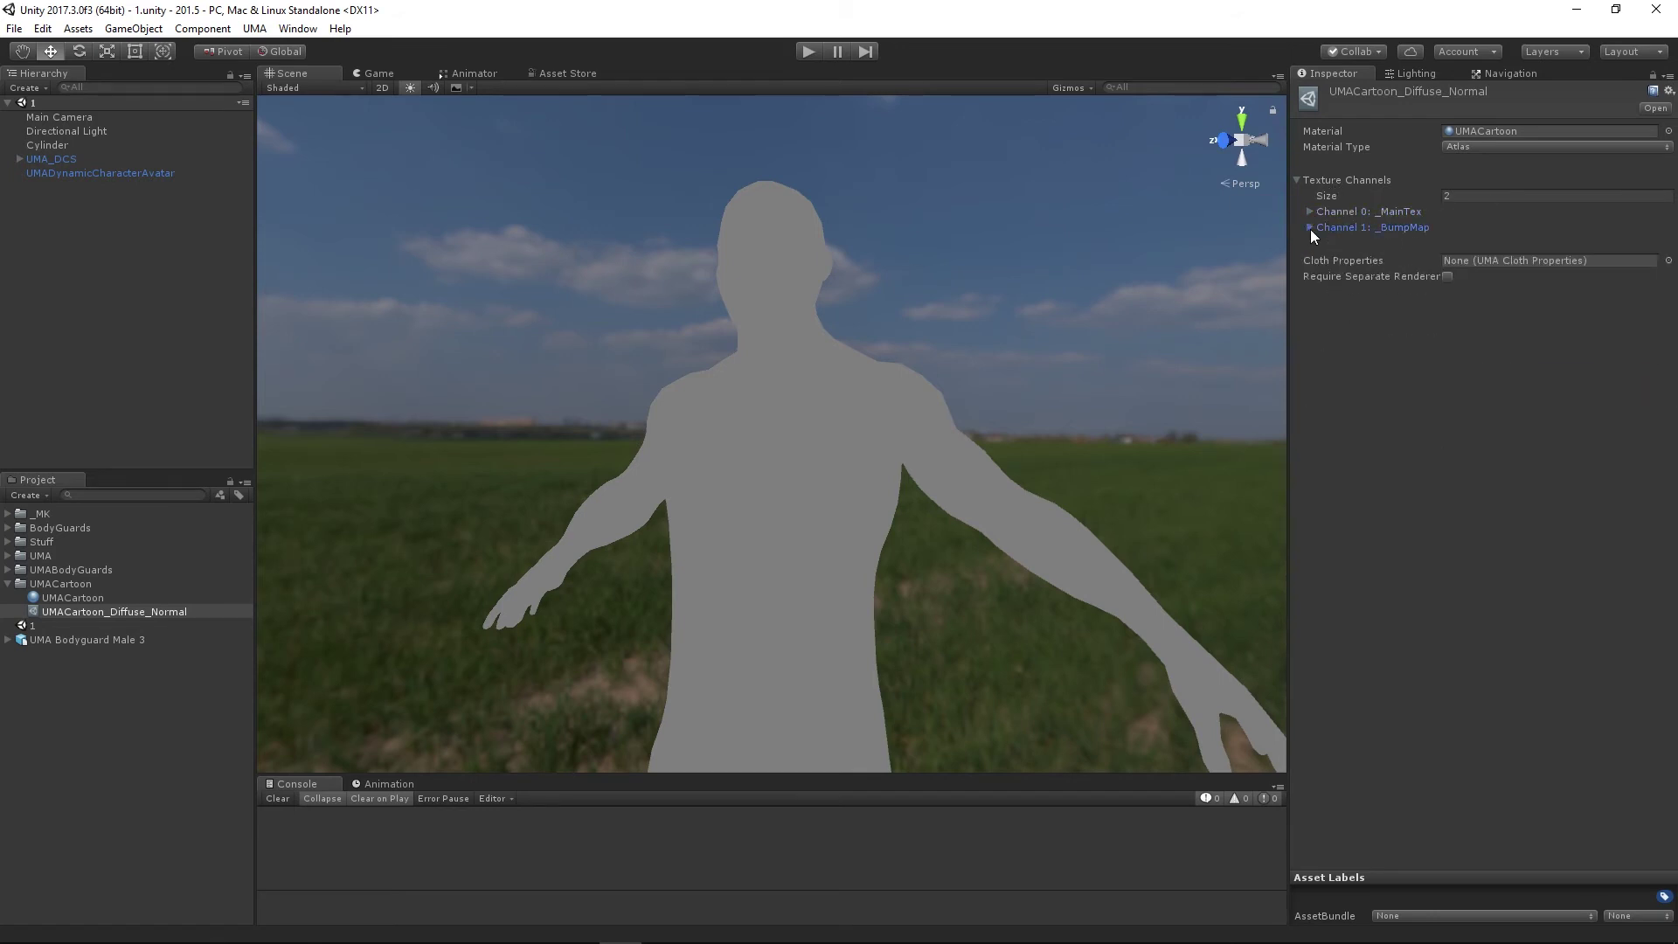
left_click(1312, 211)
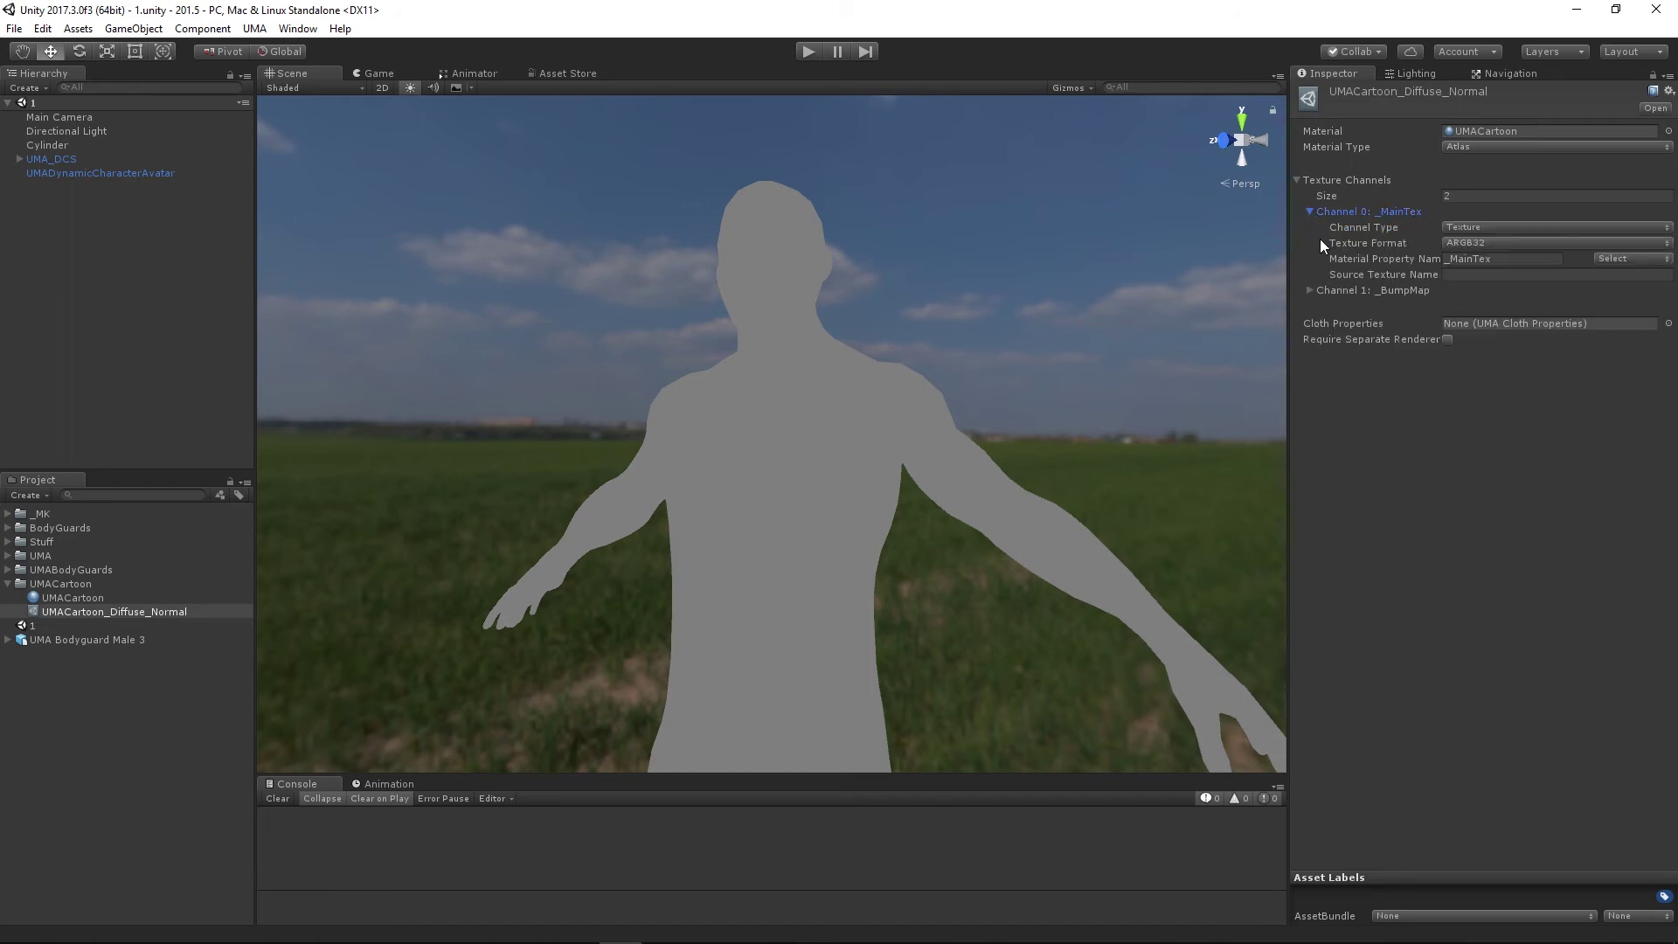
left_click(1310, 212)
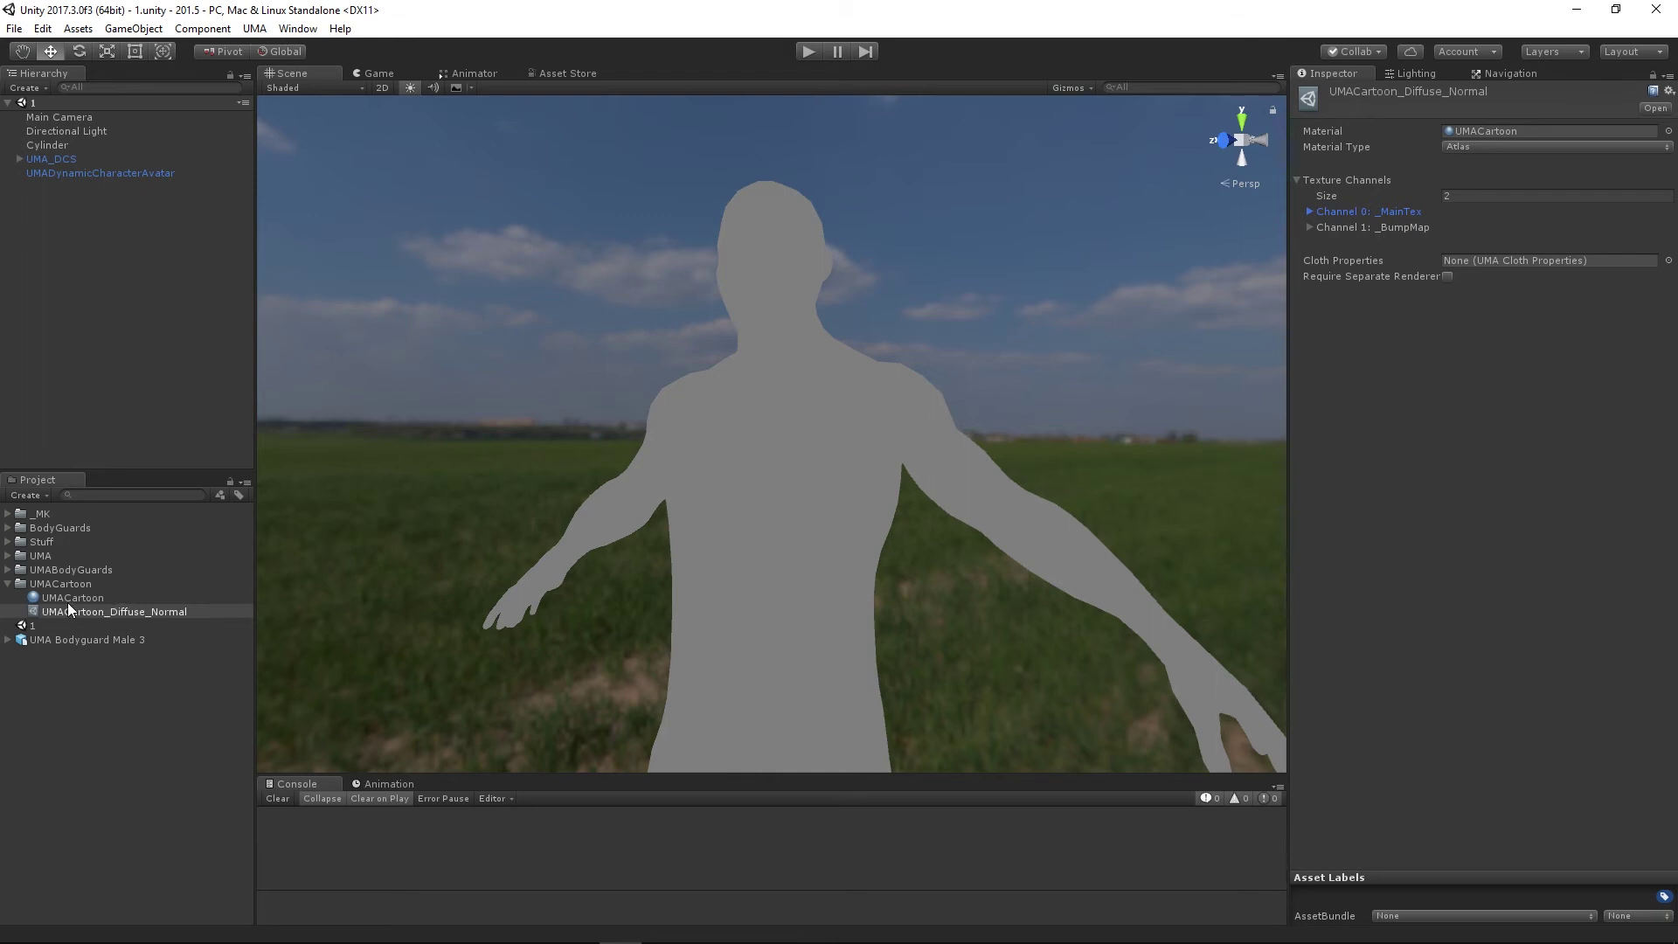
left_click(98, 610)
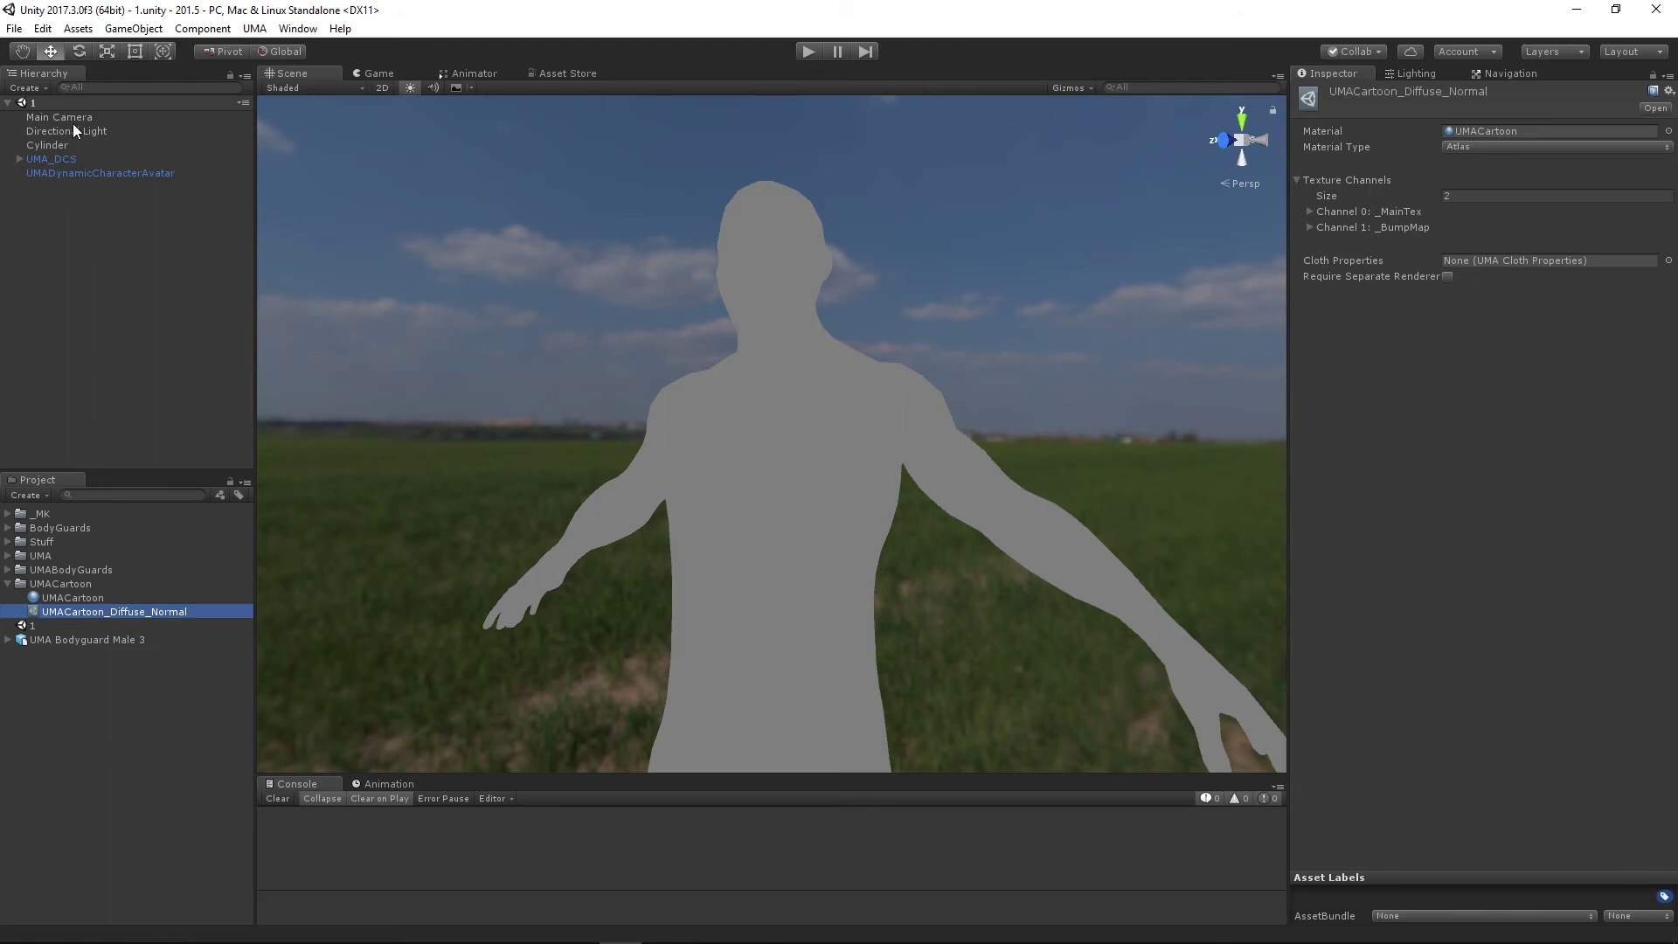
Remove the ShadesM, BGShoes_M, BGPants_M and BGGloves_M recipes from the UMADynamicCharacterAvatar's default wardrobe
left_click(85, 173)
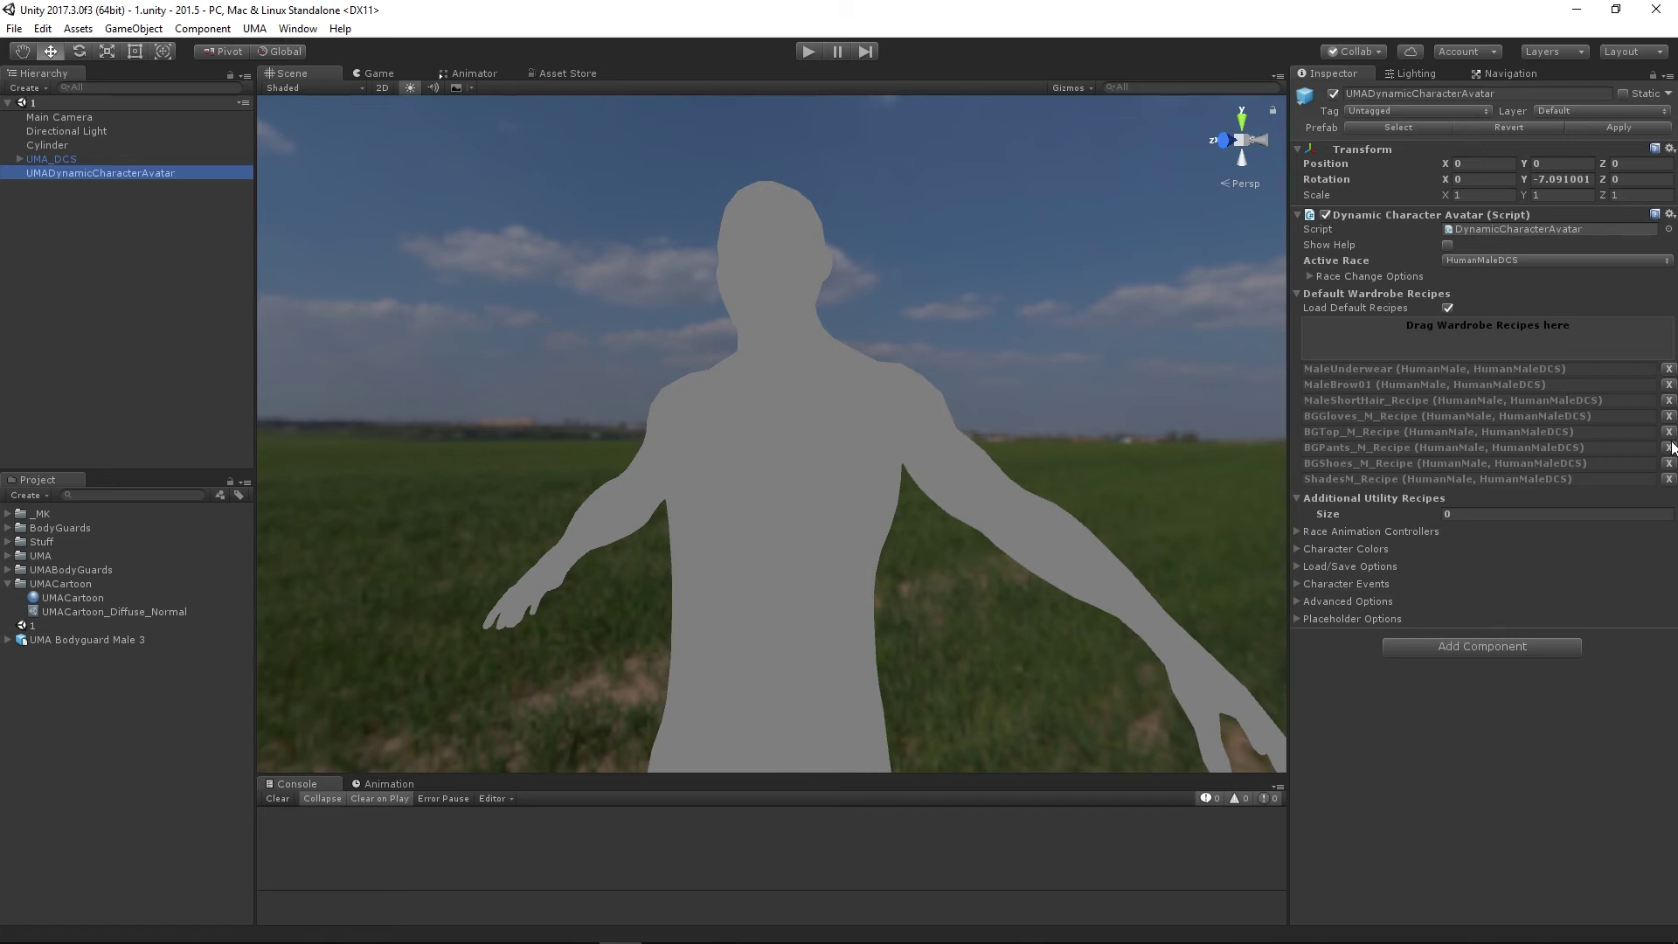
left_click(1669, 479)
left_click(1670, 463)
left_click(1670, 448)
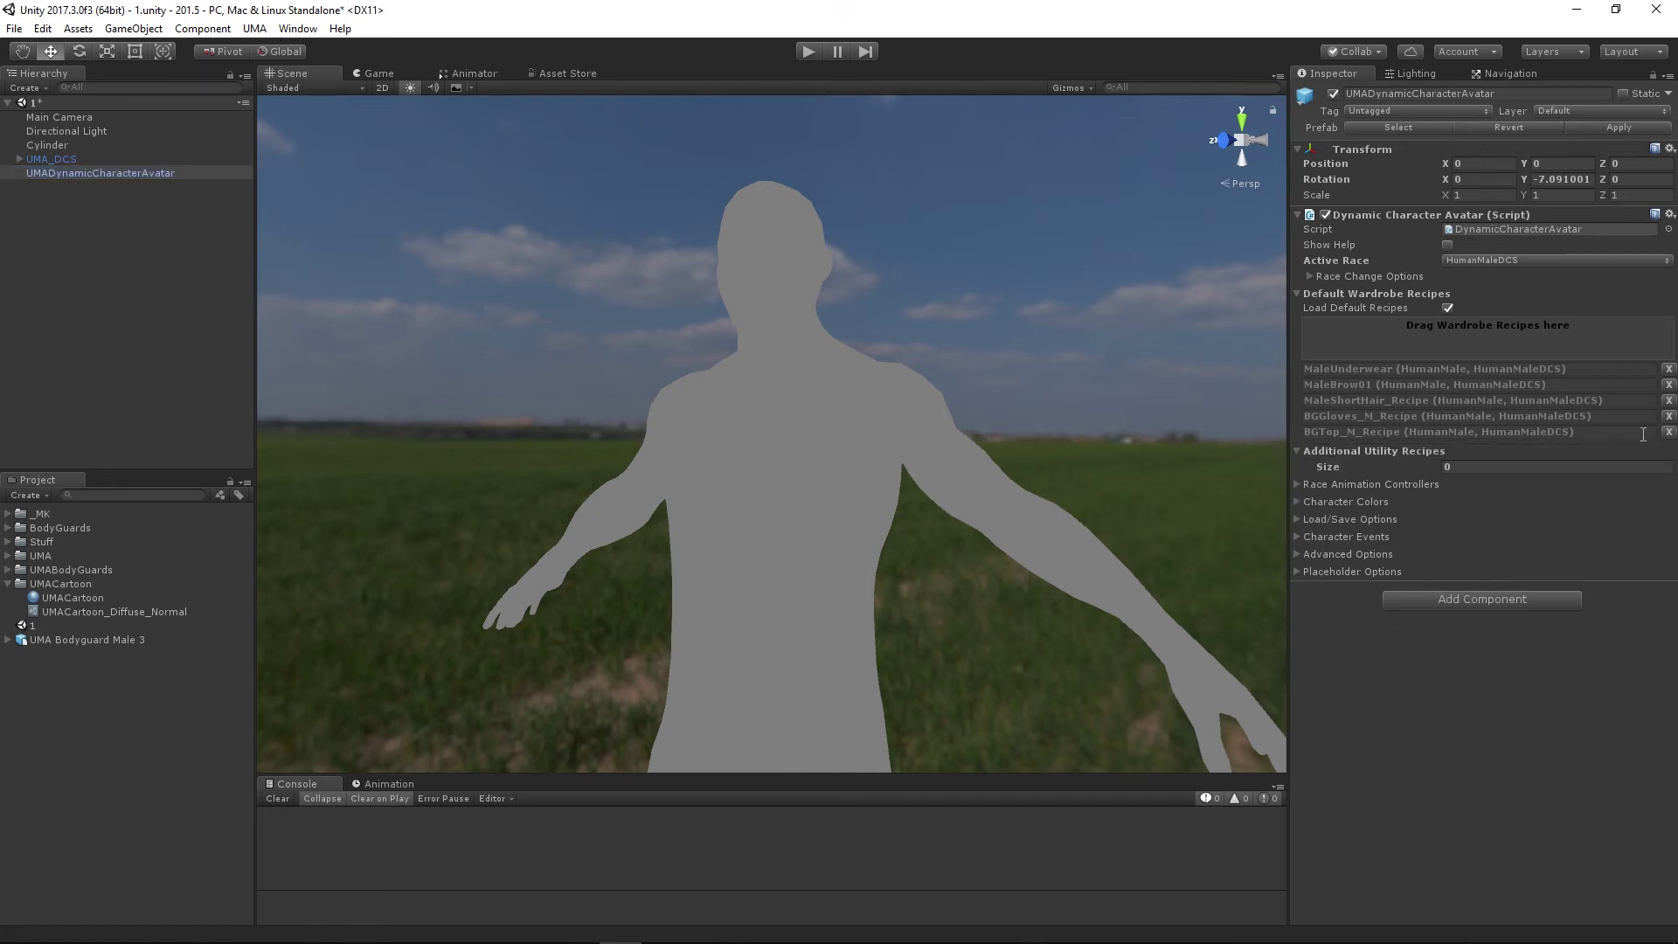
left_click(1669, 416)
Run the scene briefly to check the avatar with its reduced wardrobe in the Scene view
left_click(797, 51)
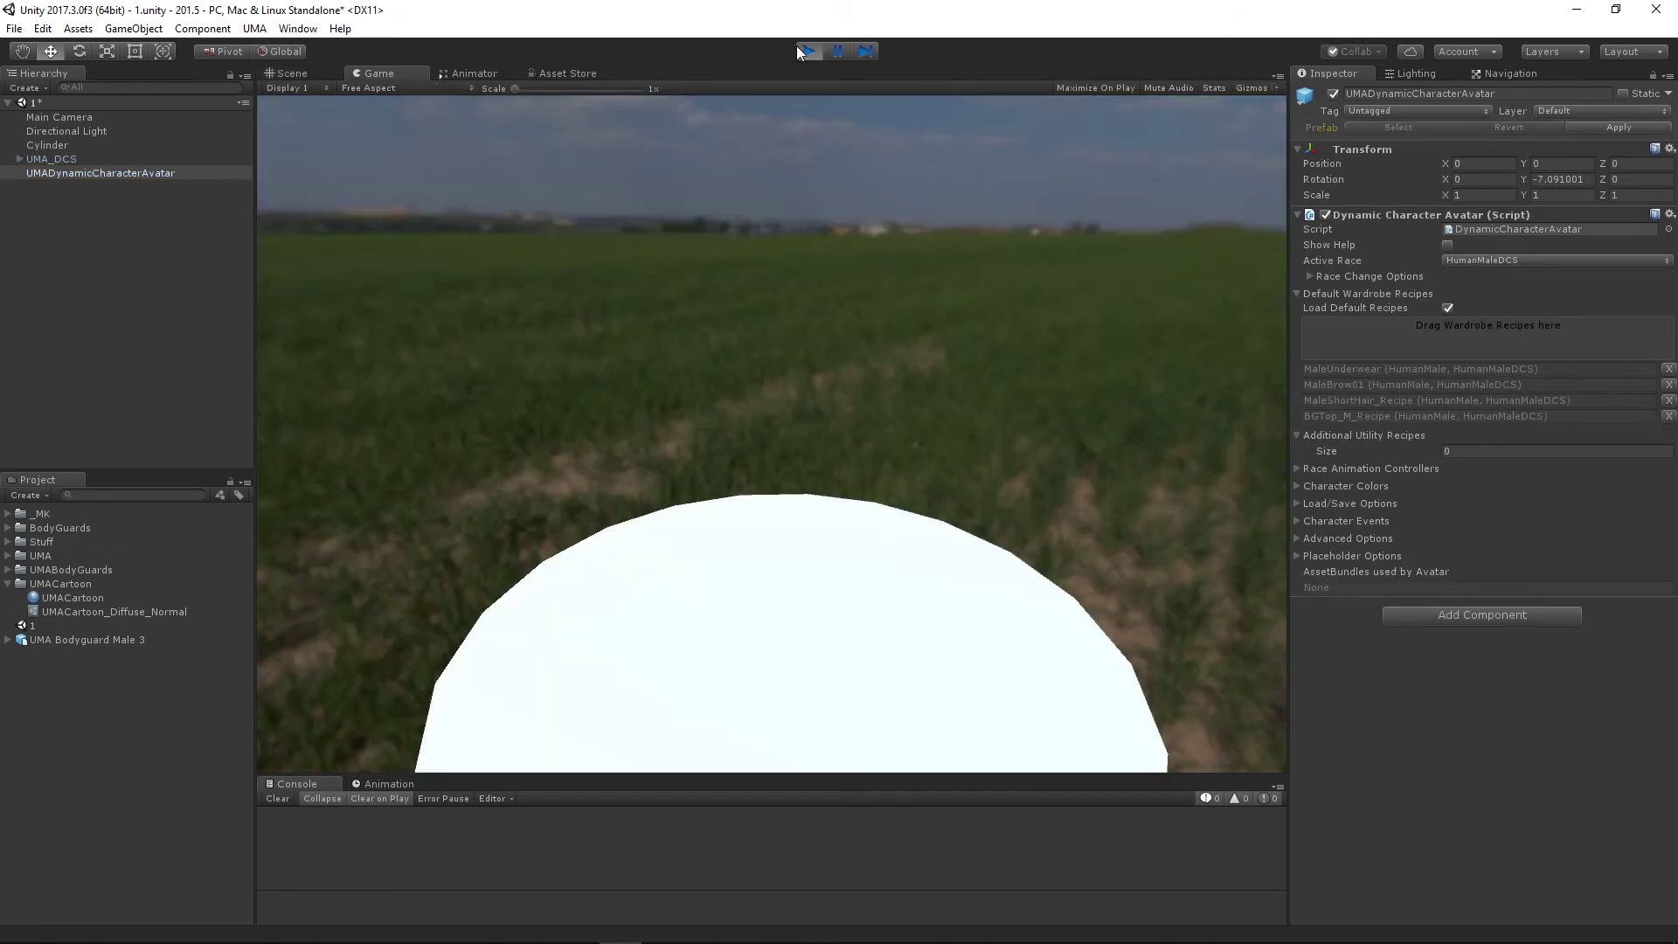
left_click(322, 74)
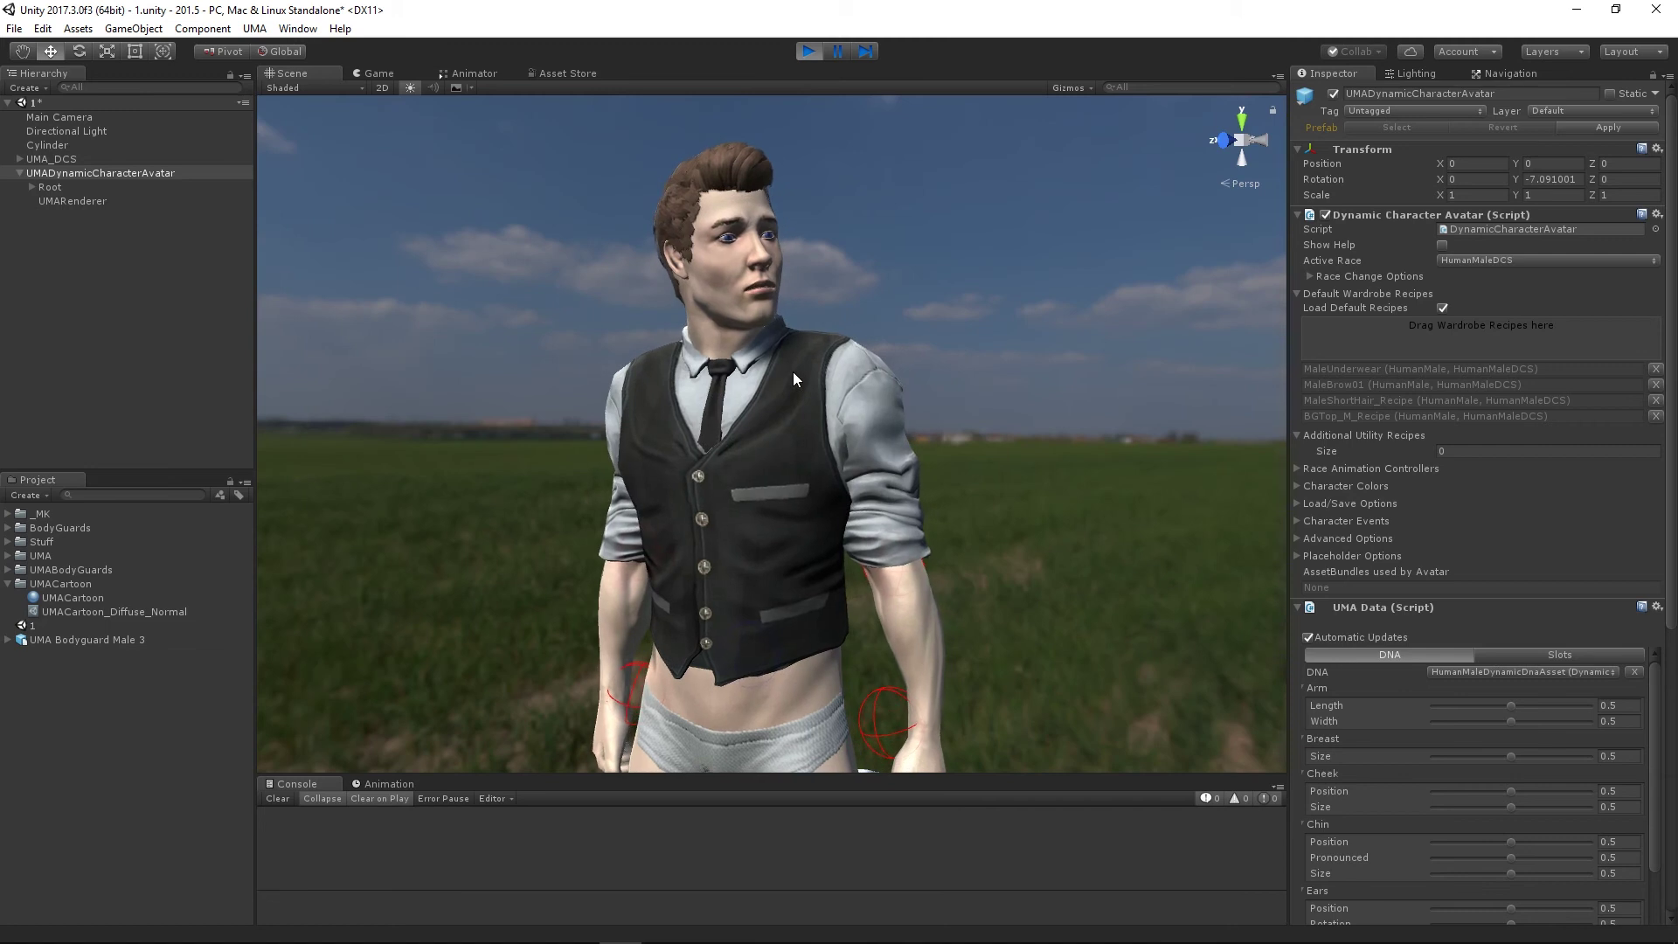
left_click(809, 50)
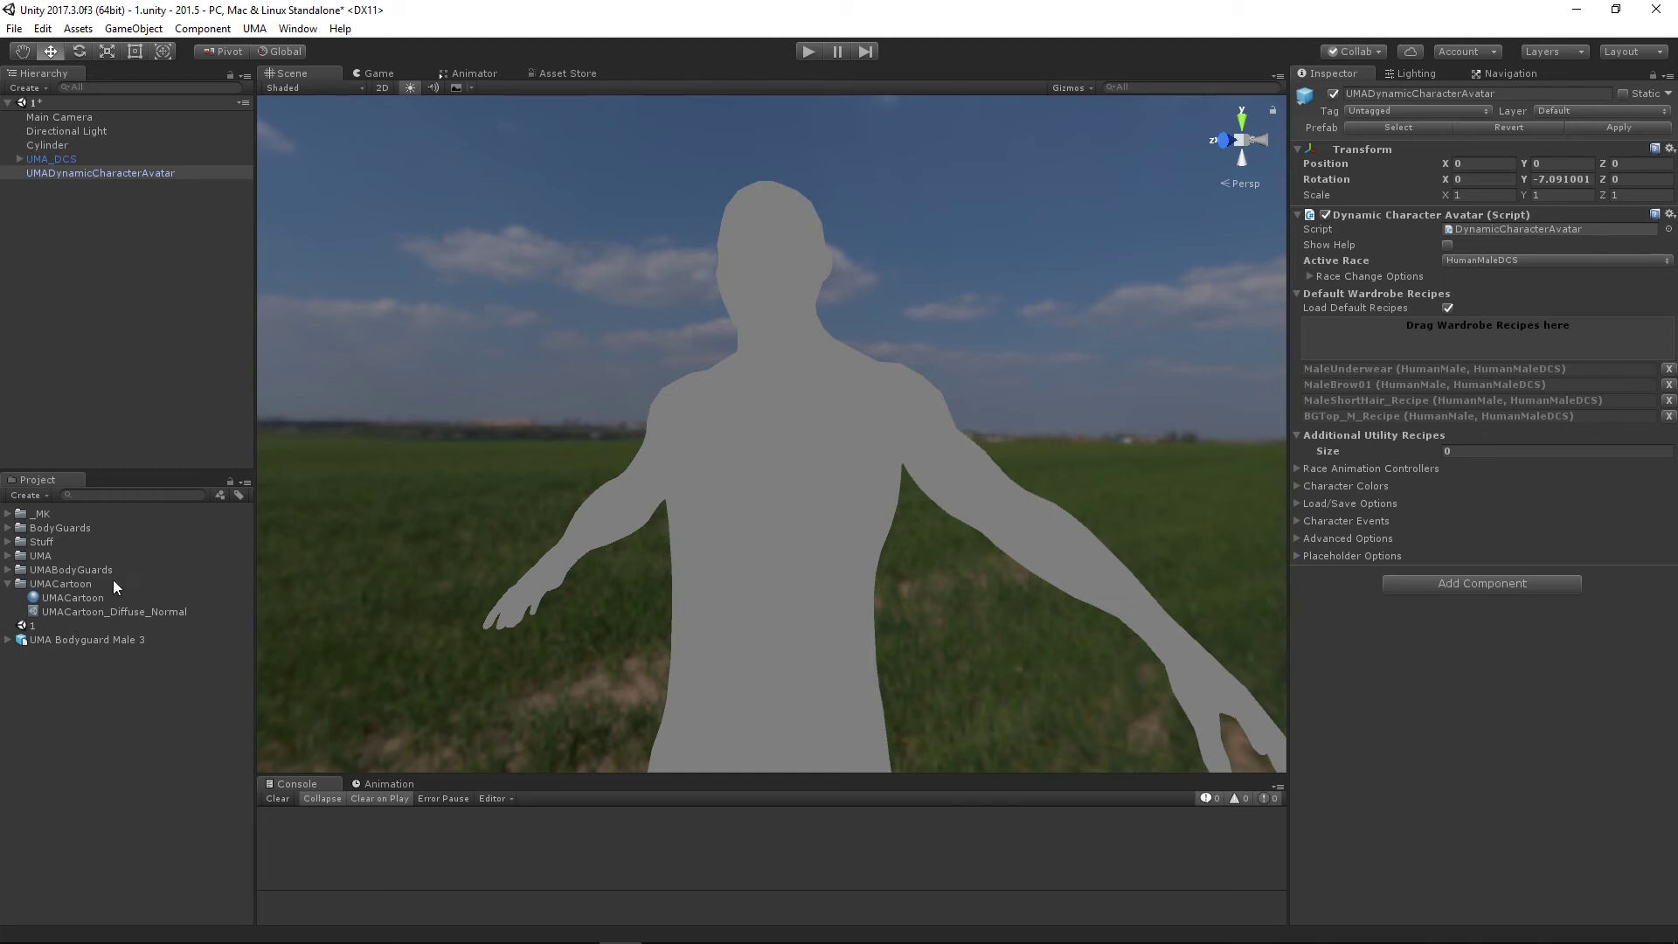
Assign UMACartoon_Diffuse_Normal as the material of the BG3_Overlay asset in the UMABodyGuards folder
left_click(8, 569)
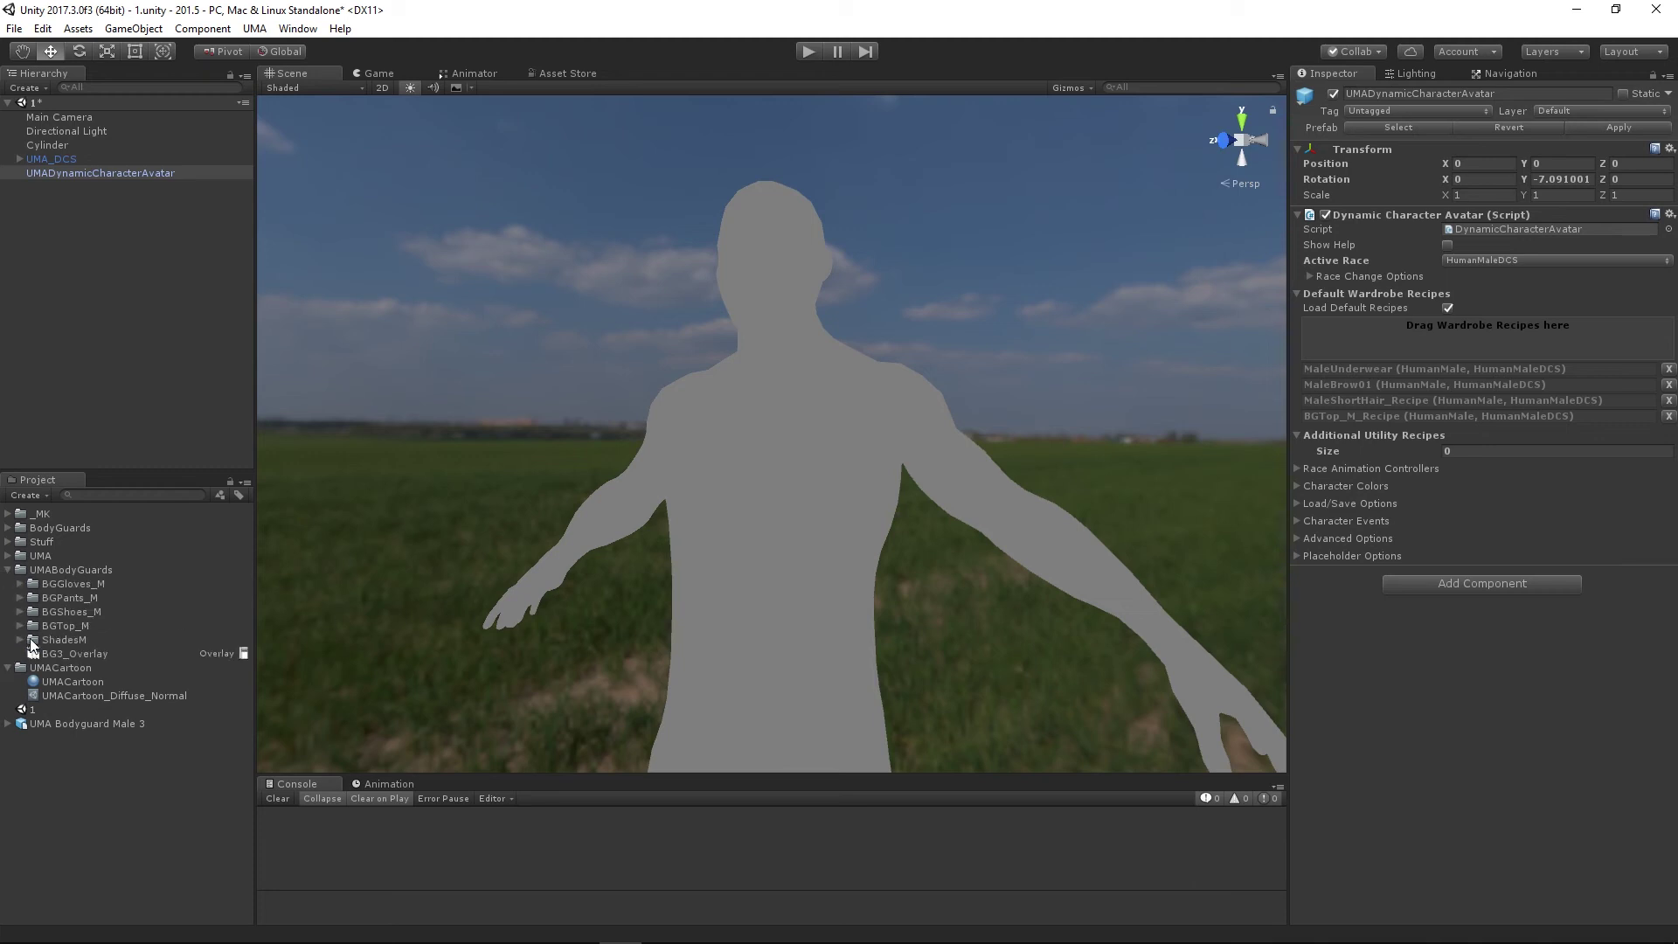
left_click(82, 654)
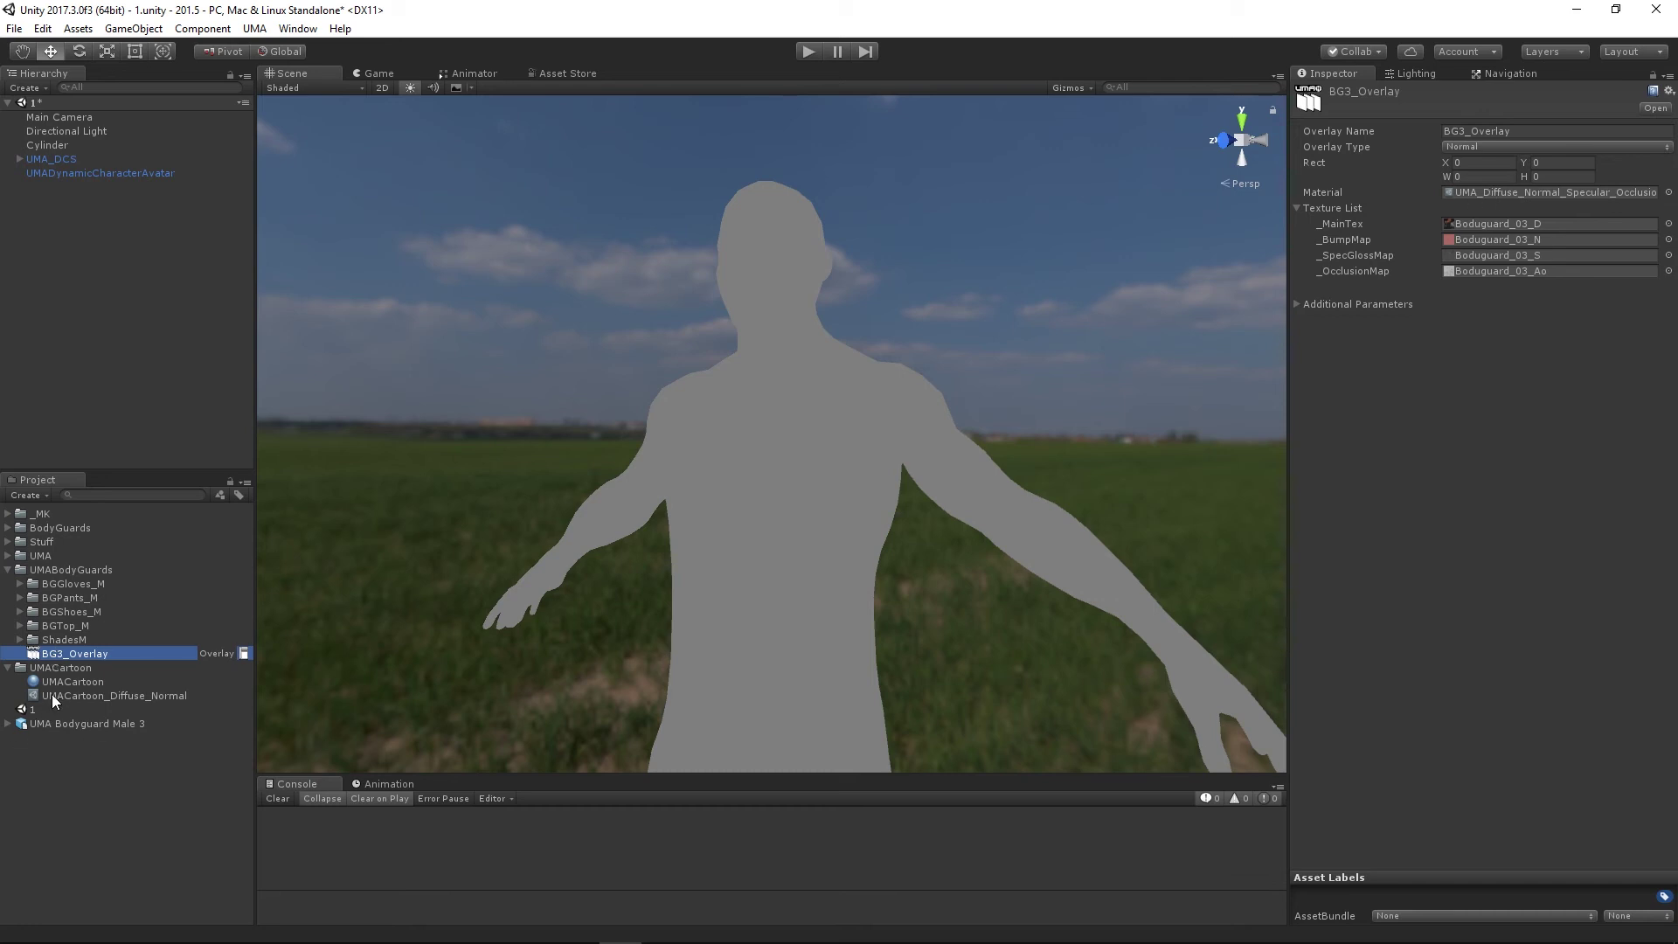
left_click_drag(55, 695, 1472, 192)
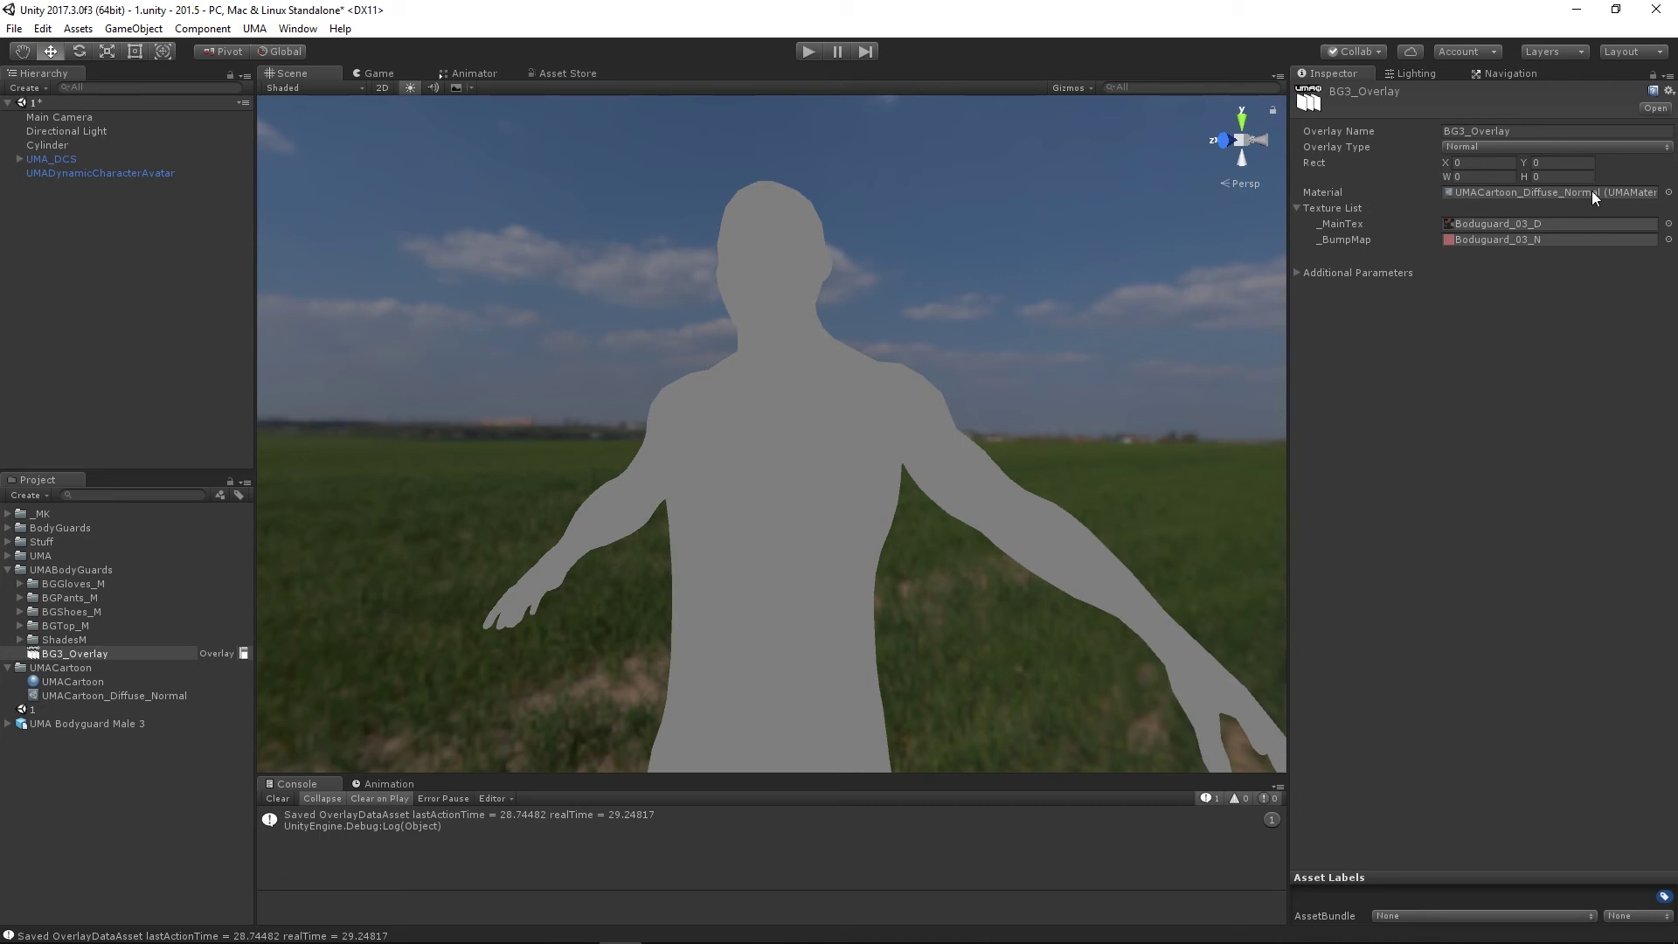
Test-run the scene briefly and assign UMACartoon_Diffuse_Normal as the material of BGTop_M_Slot
left_click(818, 56)
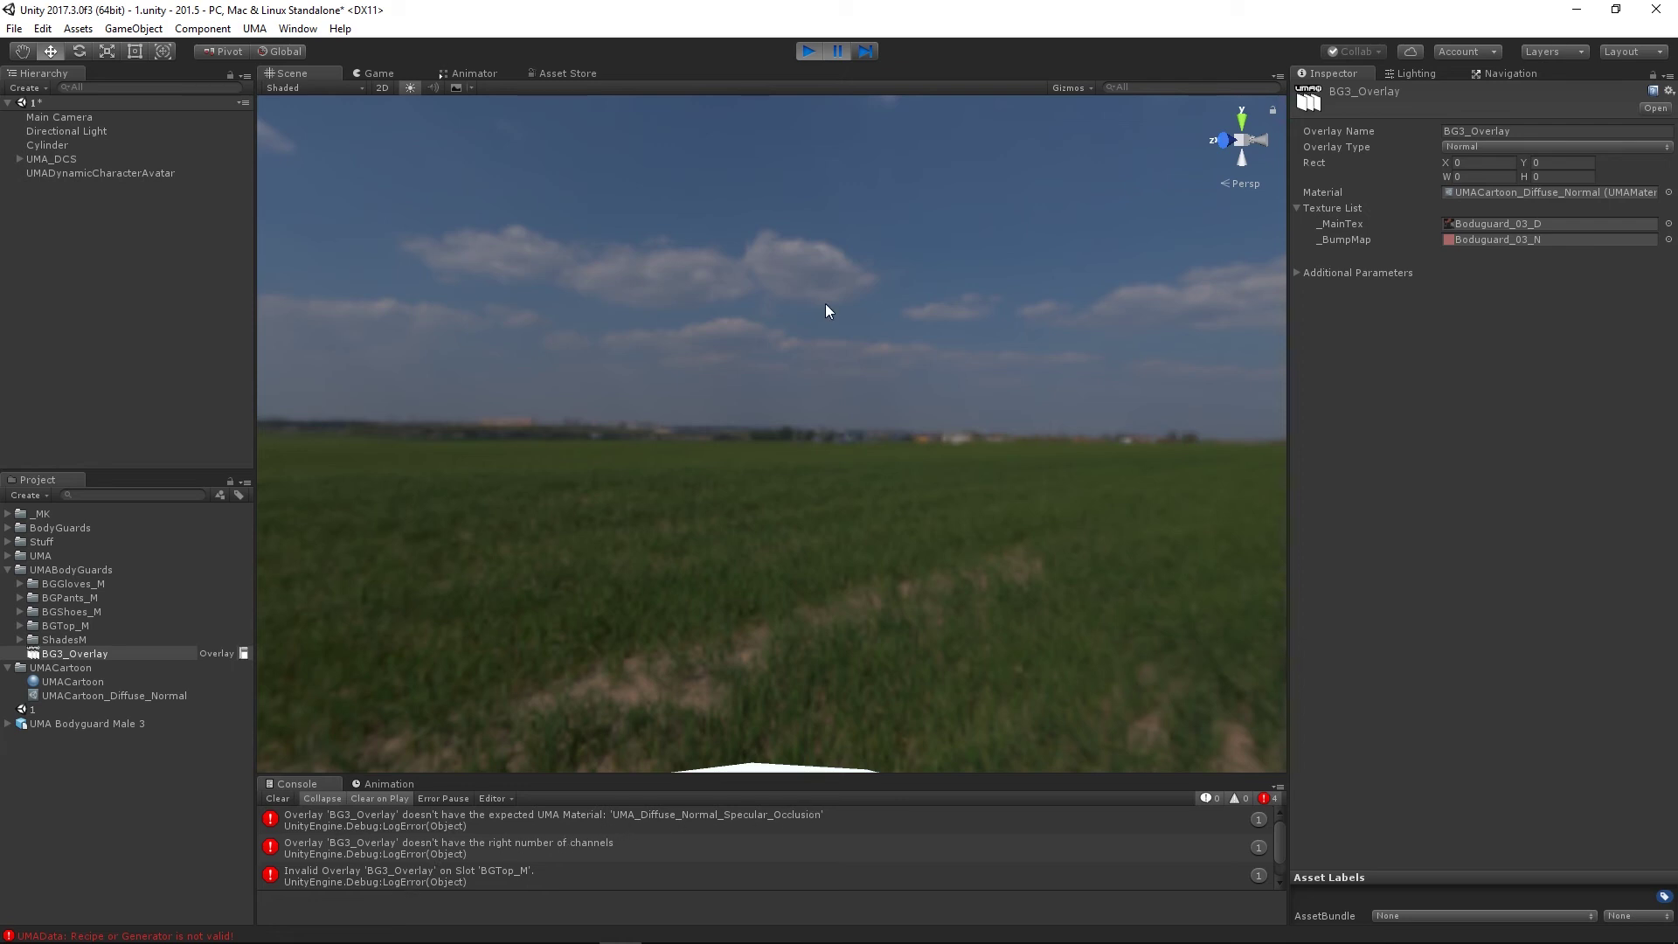
left_click(807, 51)
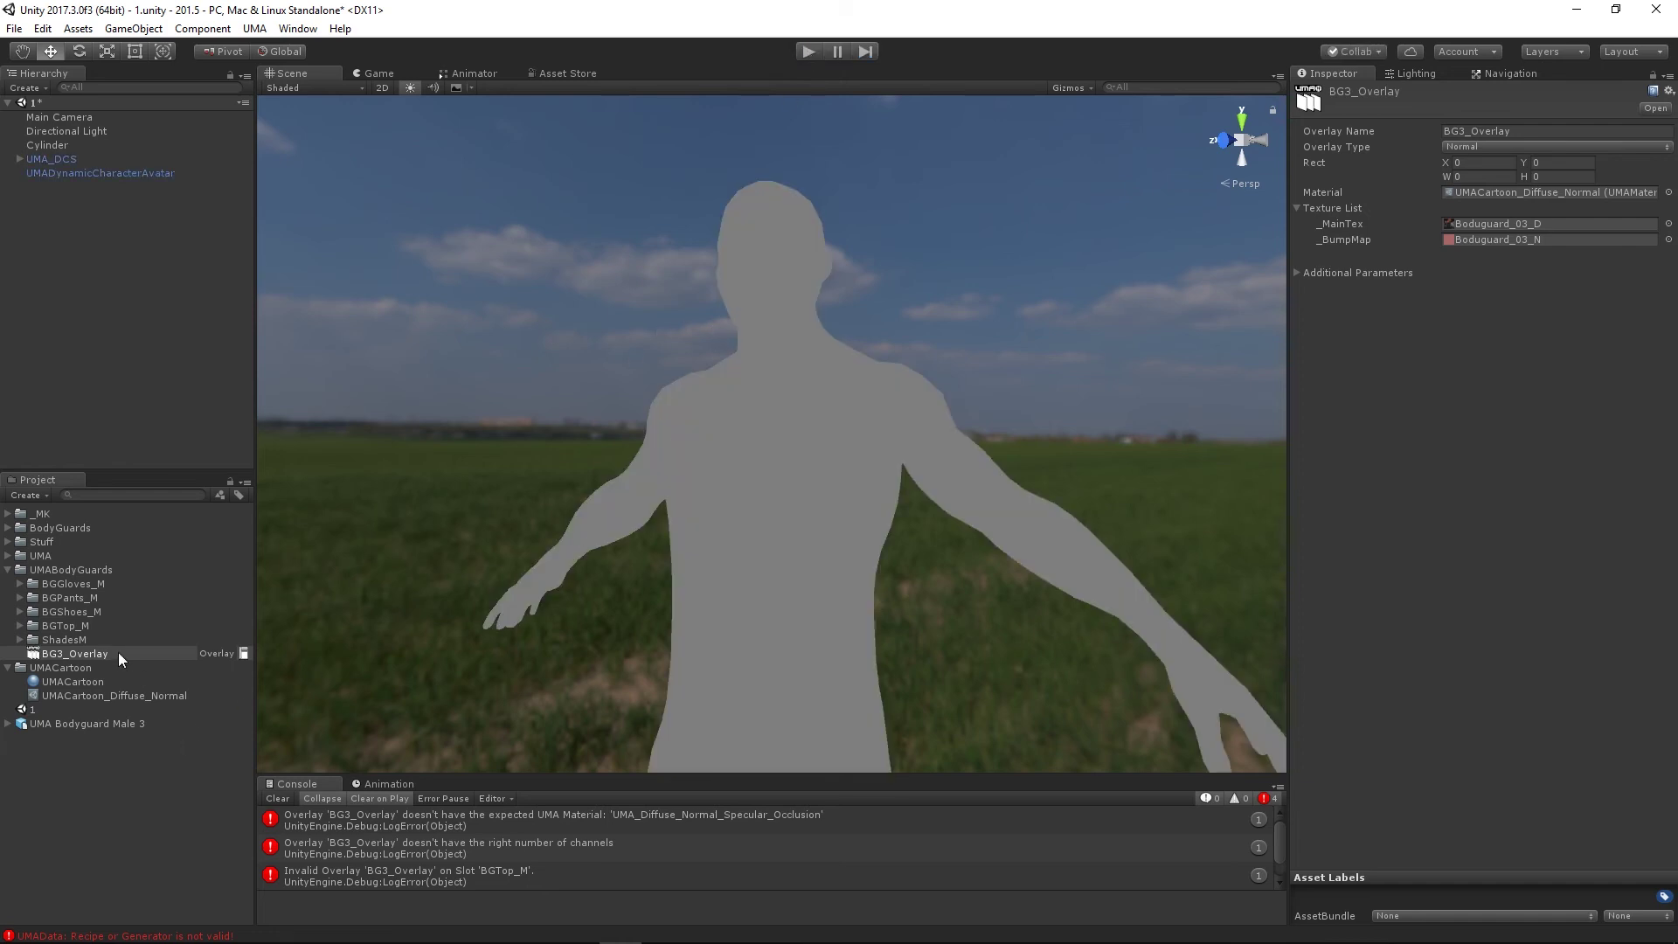
left_click(21, 626)
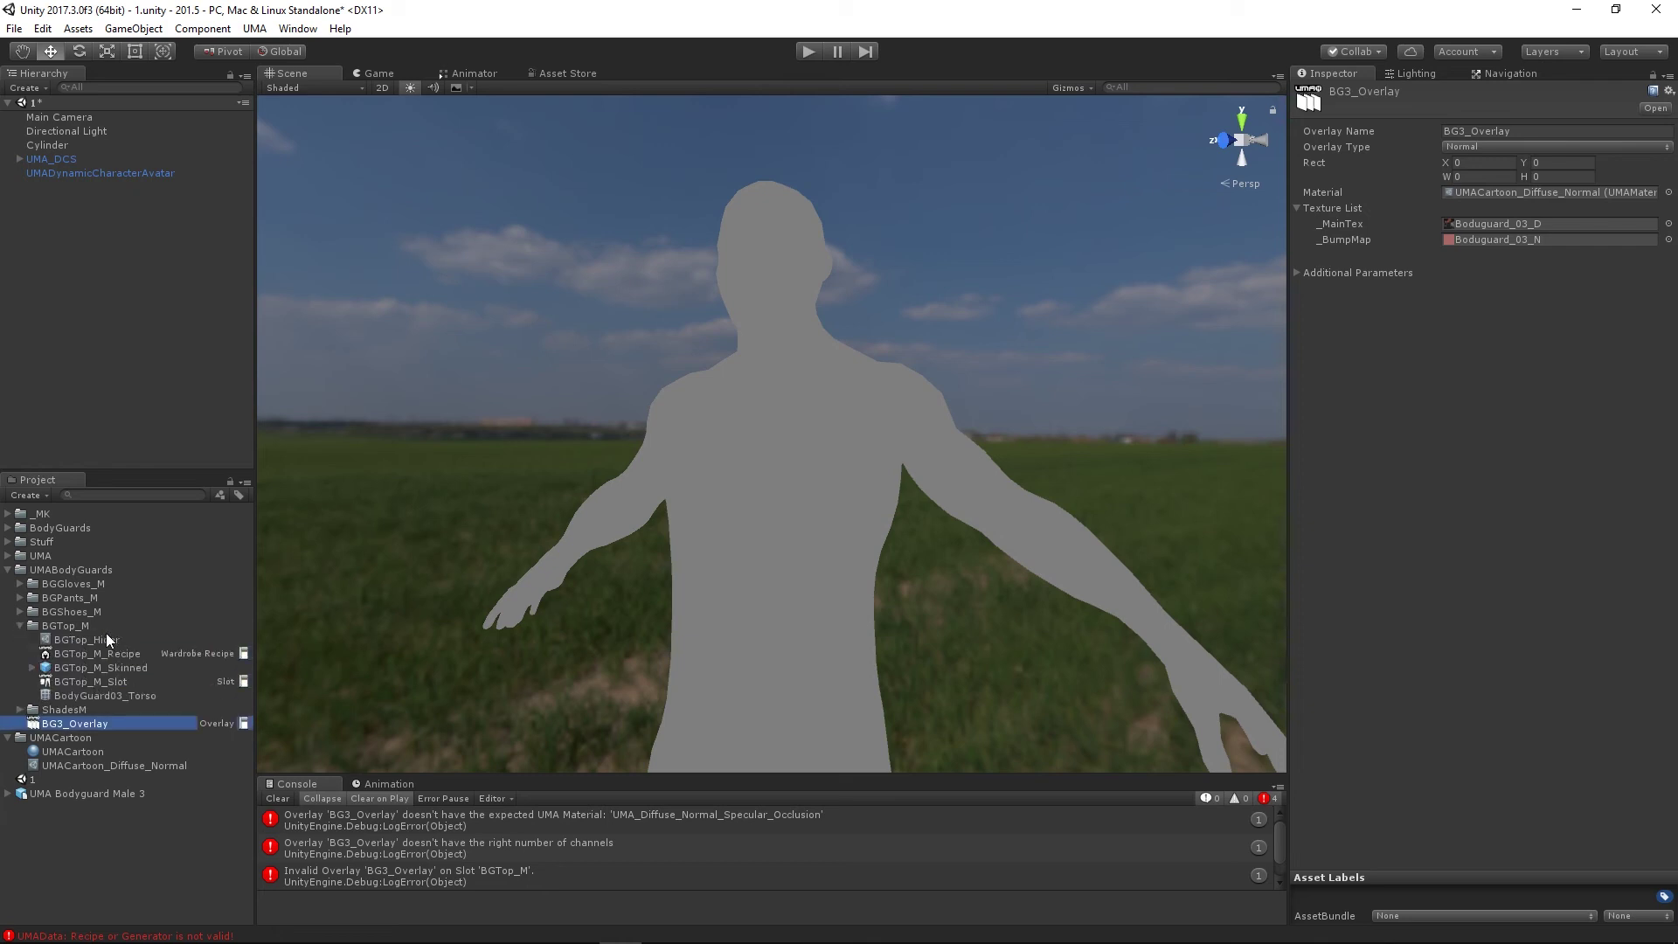
left_click(119, 681)
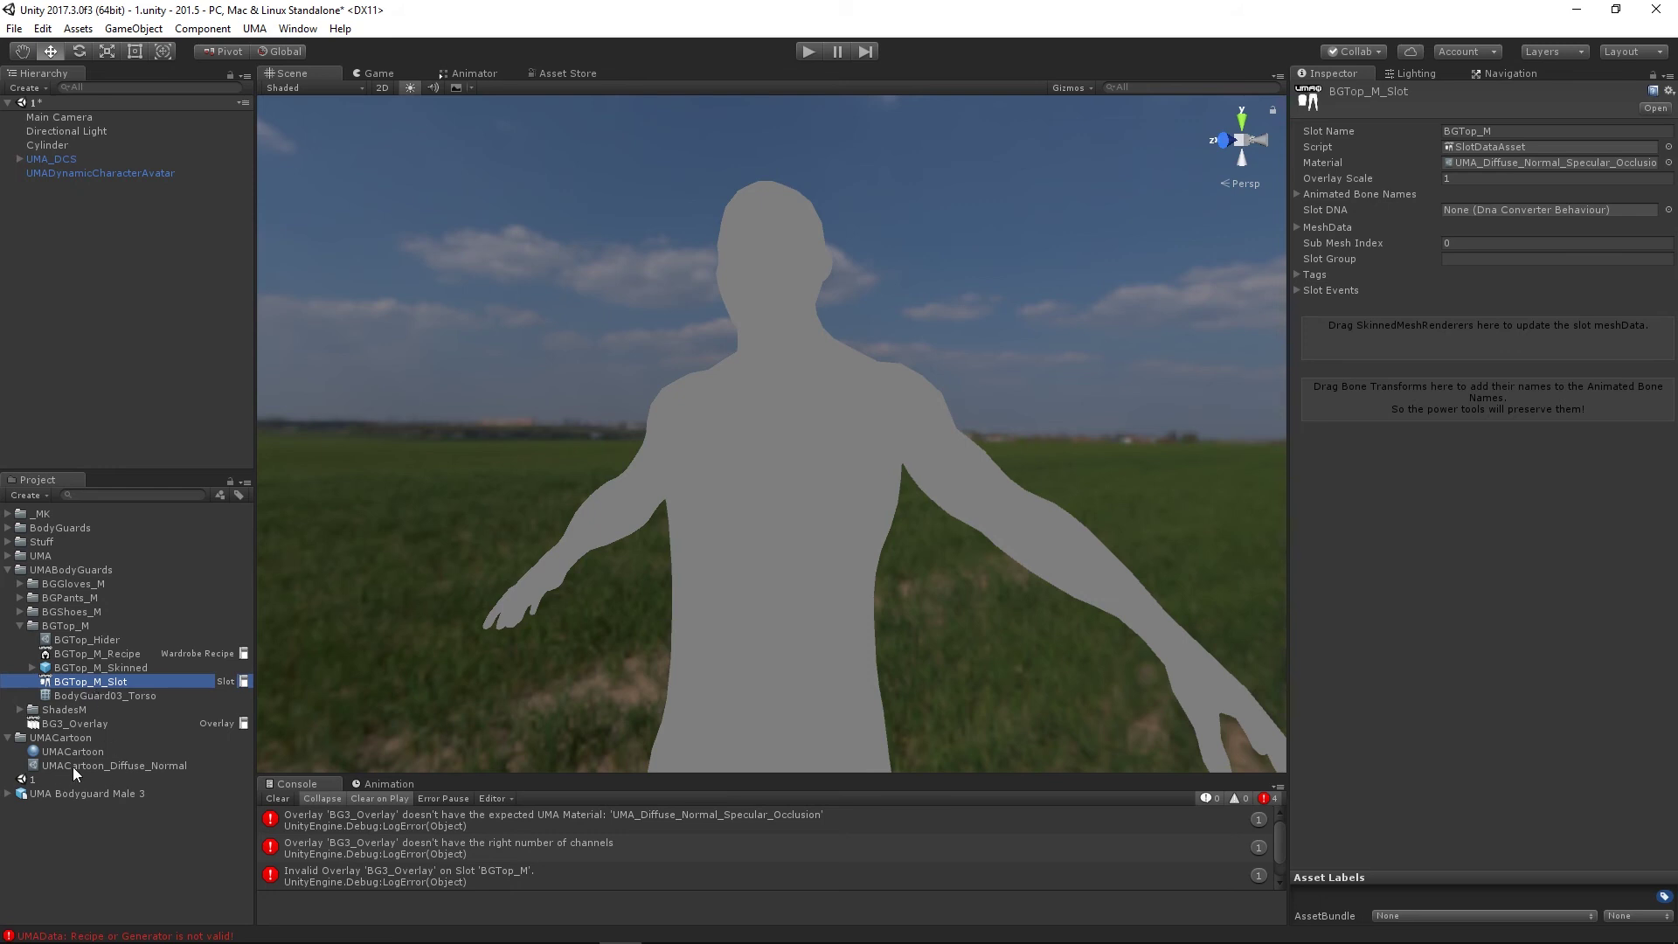
left_click_drag(60, 766, 1560, 161)
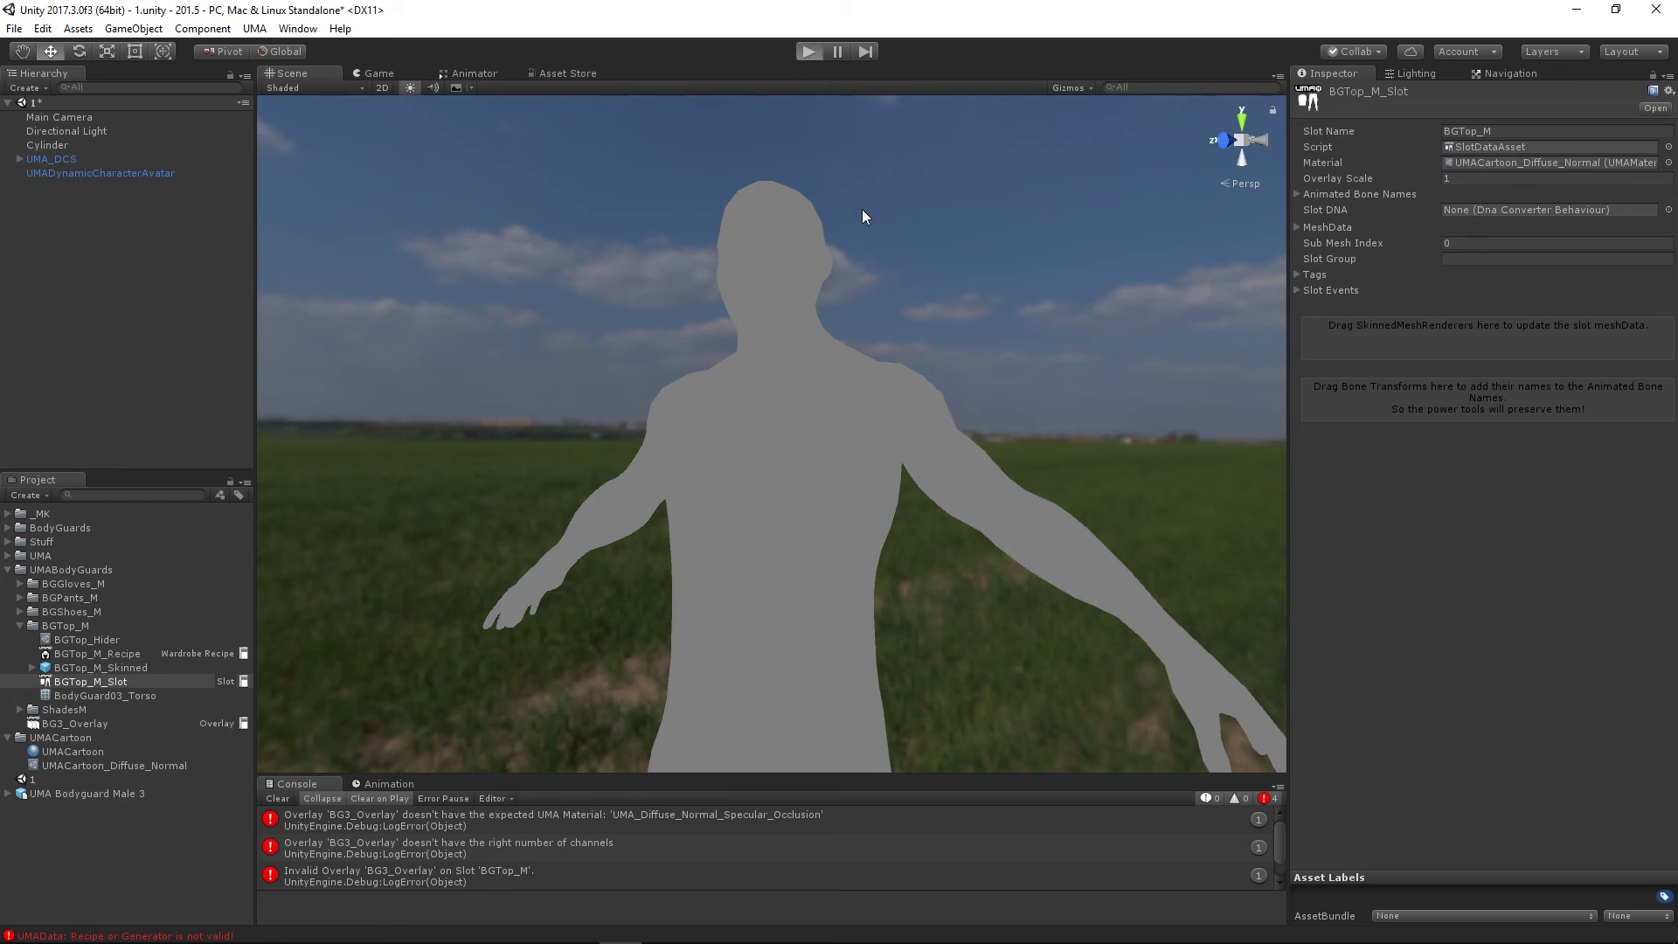
Run the scene and try a specular intensity of 0 on the UMACartoon material of the avatar's UMARenderer
key("ctrl+p")
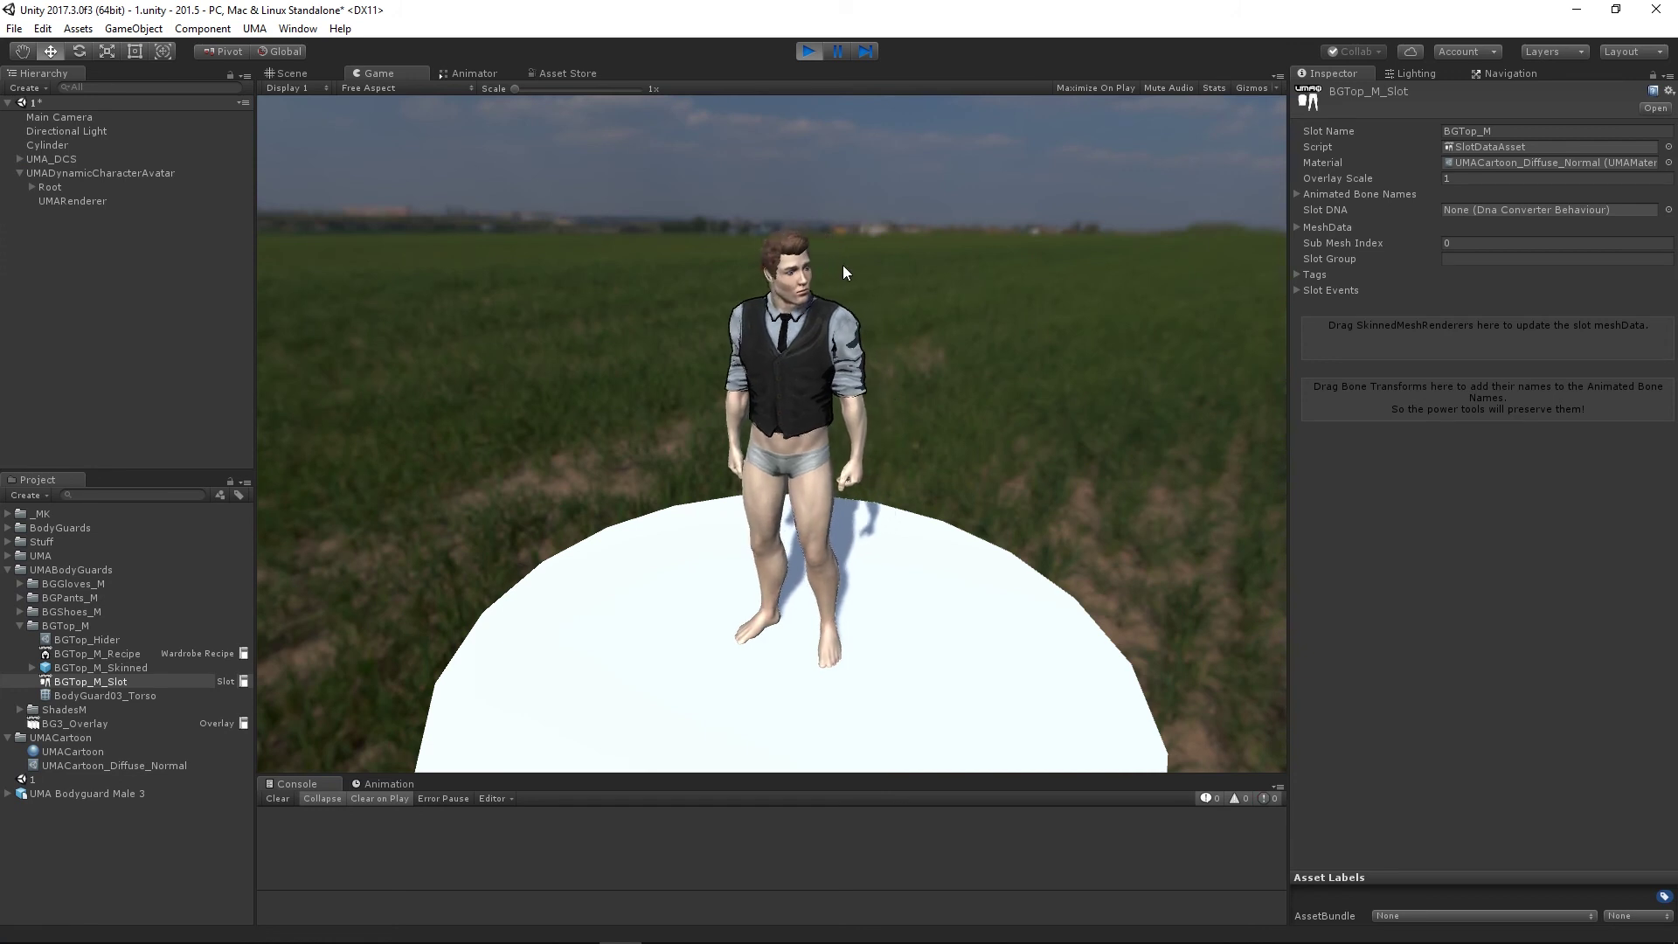
left_click(297, 74)
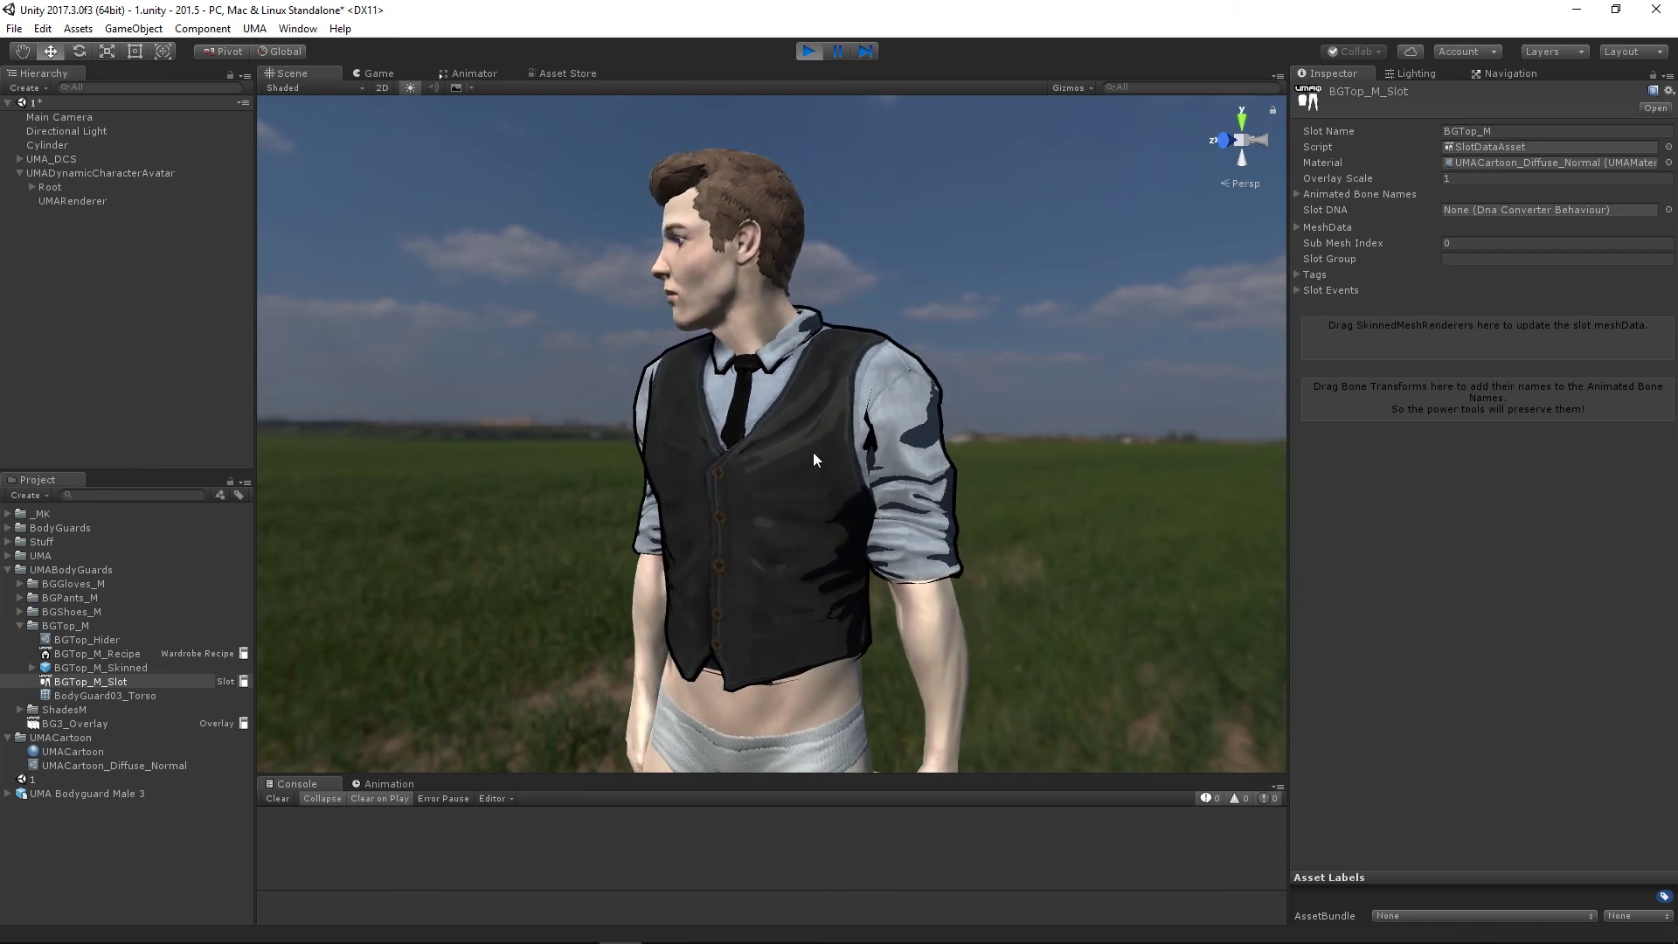
left_click(72, 201)
scroll(1383, 434, "down", 3)
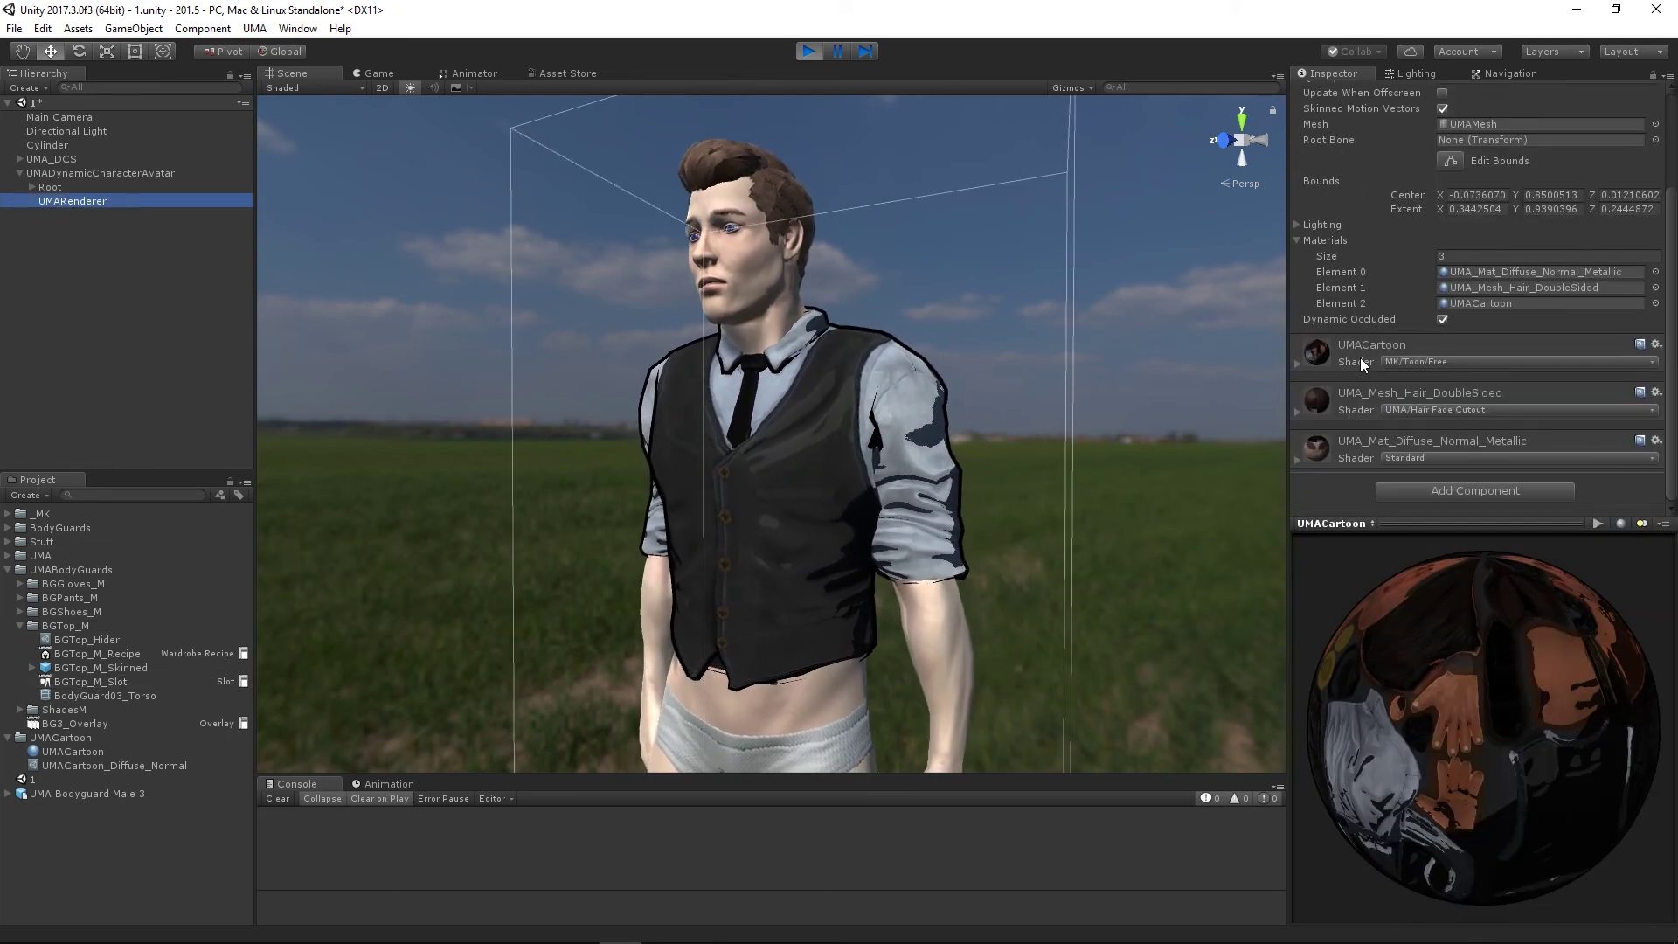
left_click(1297, 362)
scroll(1394, 360, "down", 5)
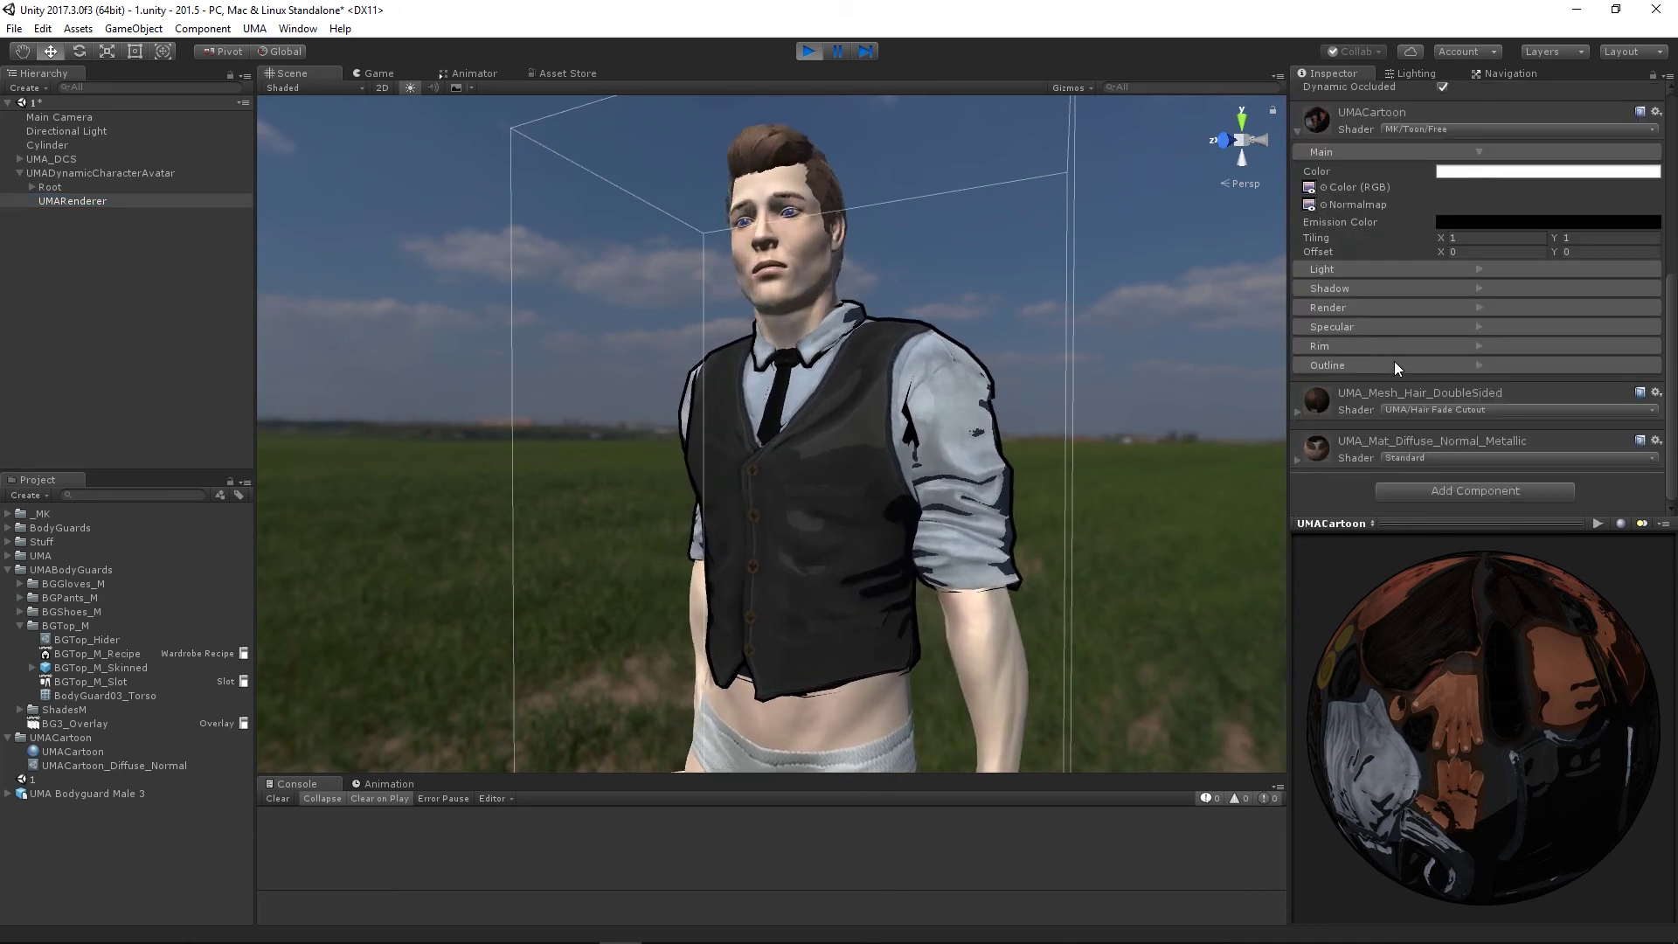
left_click(1480, 327)
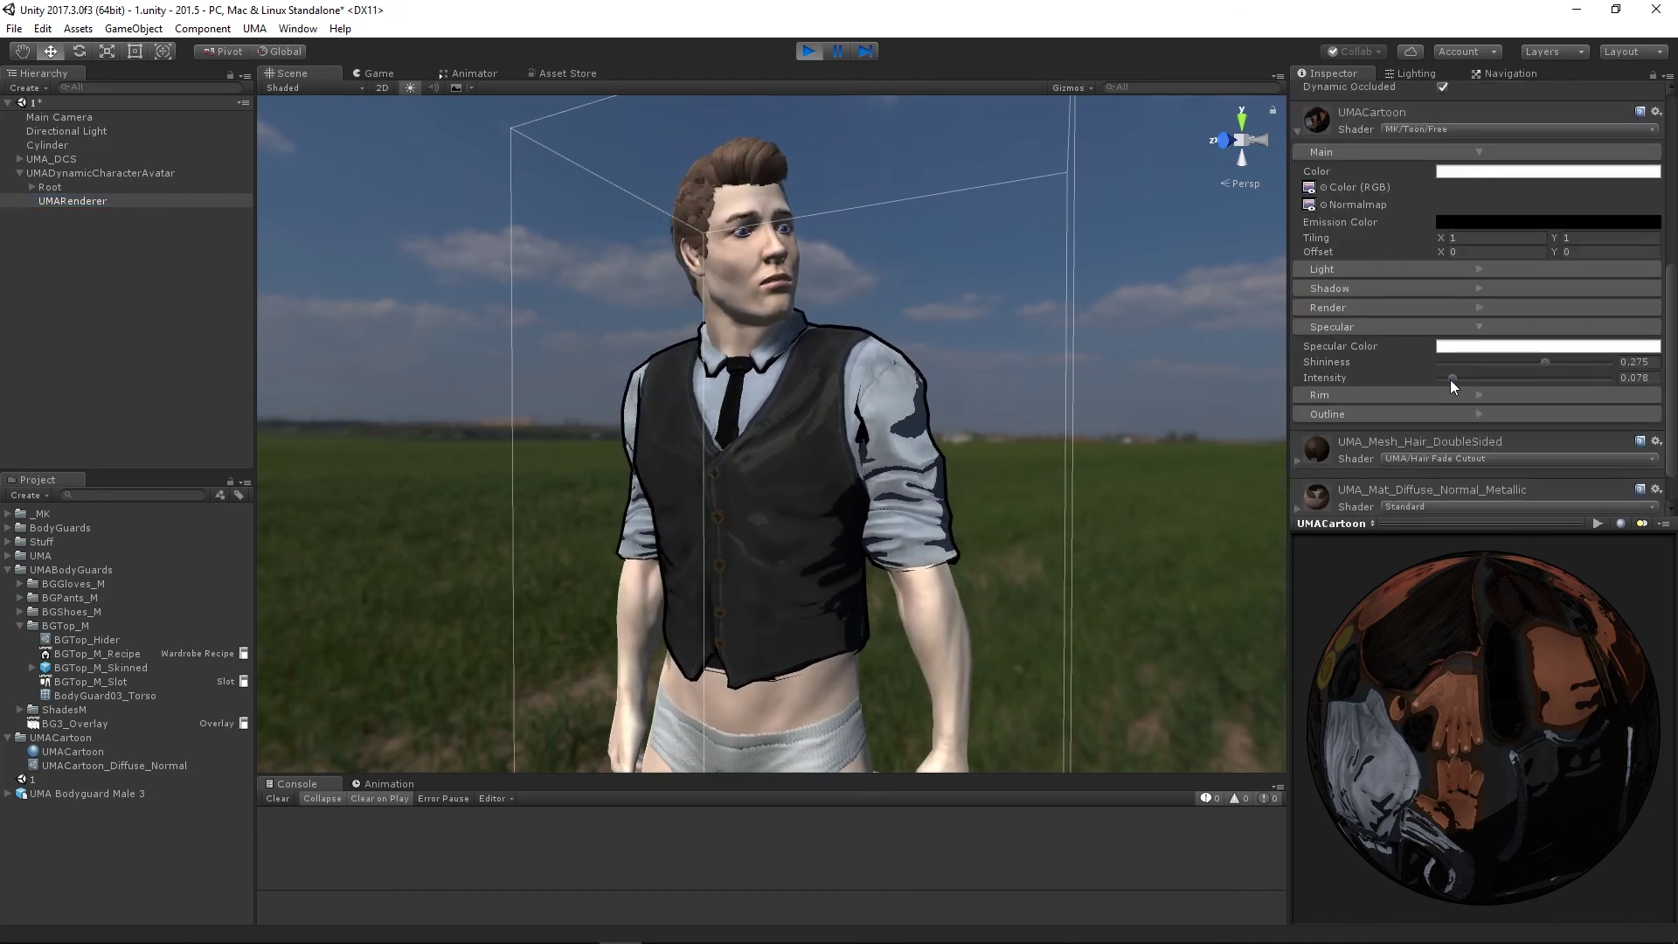
left_click_drag(1450, 379, 1439, 380)
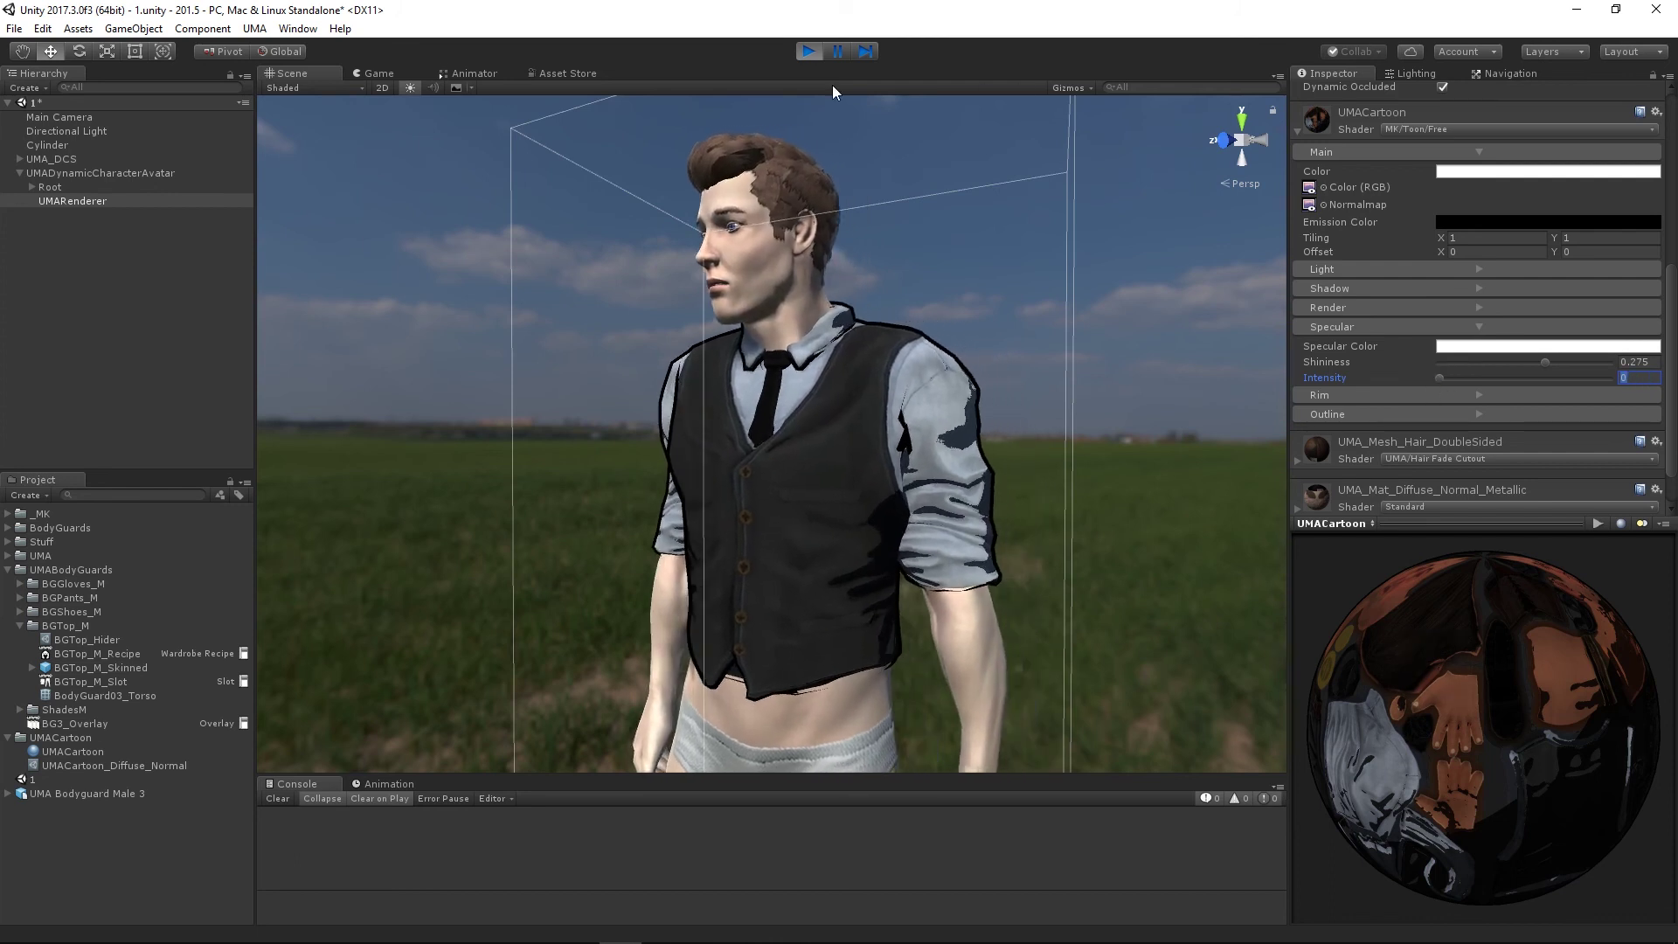
left_click(810, 53)
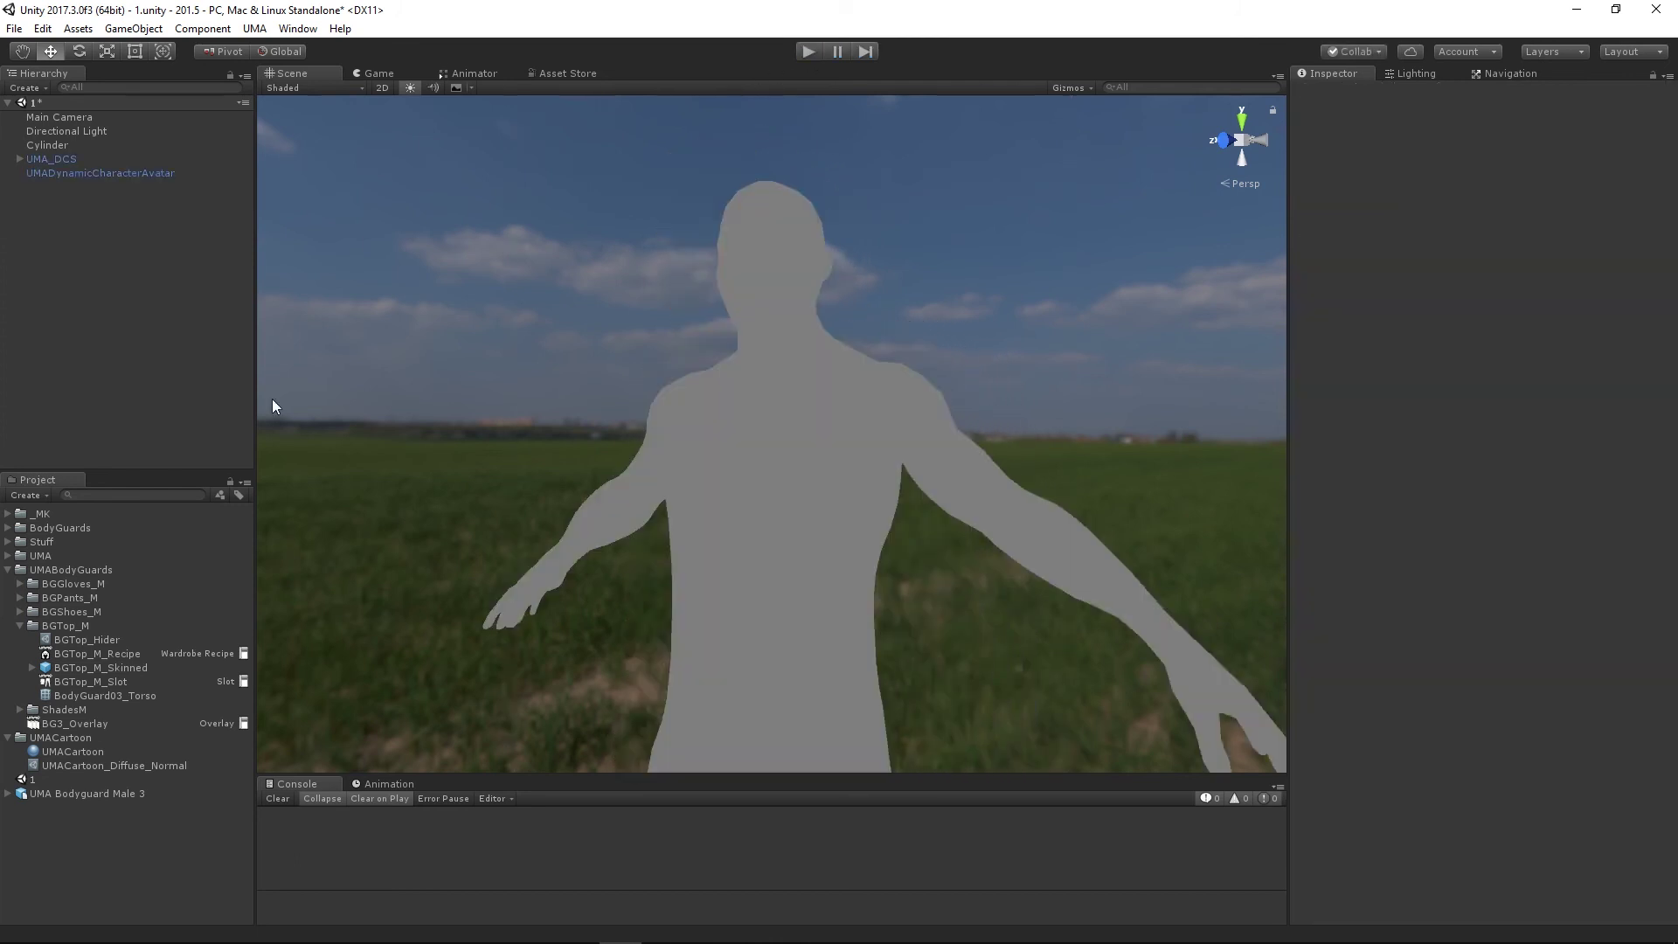
Set the specular intensity of the UMACartoon material asset to 0 and check the avatar in a brief test run
left_click(68, 748)
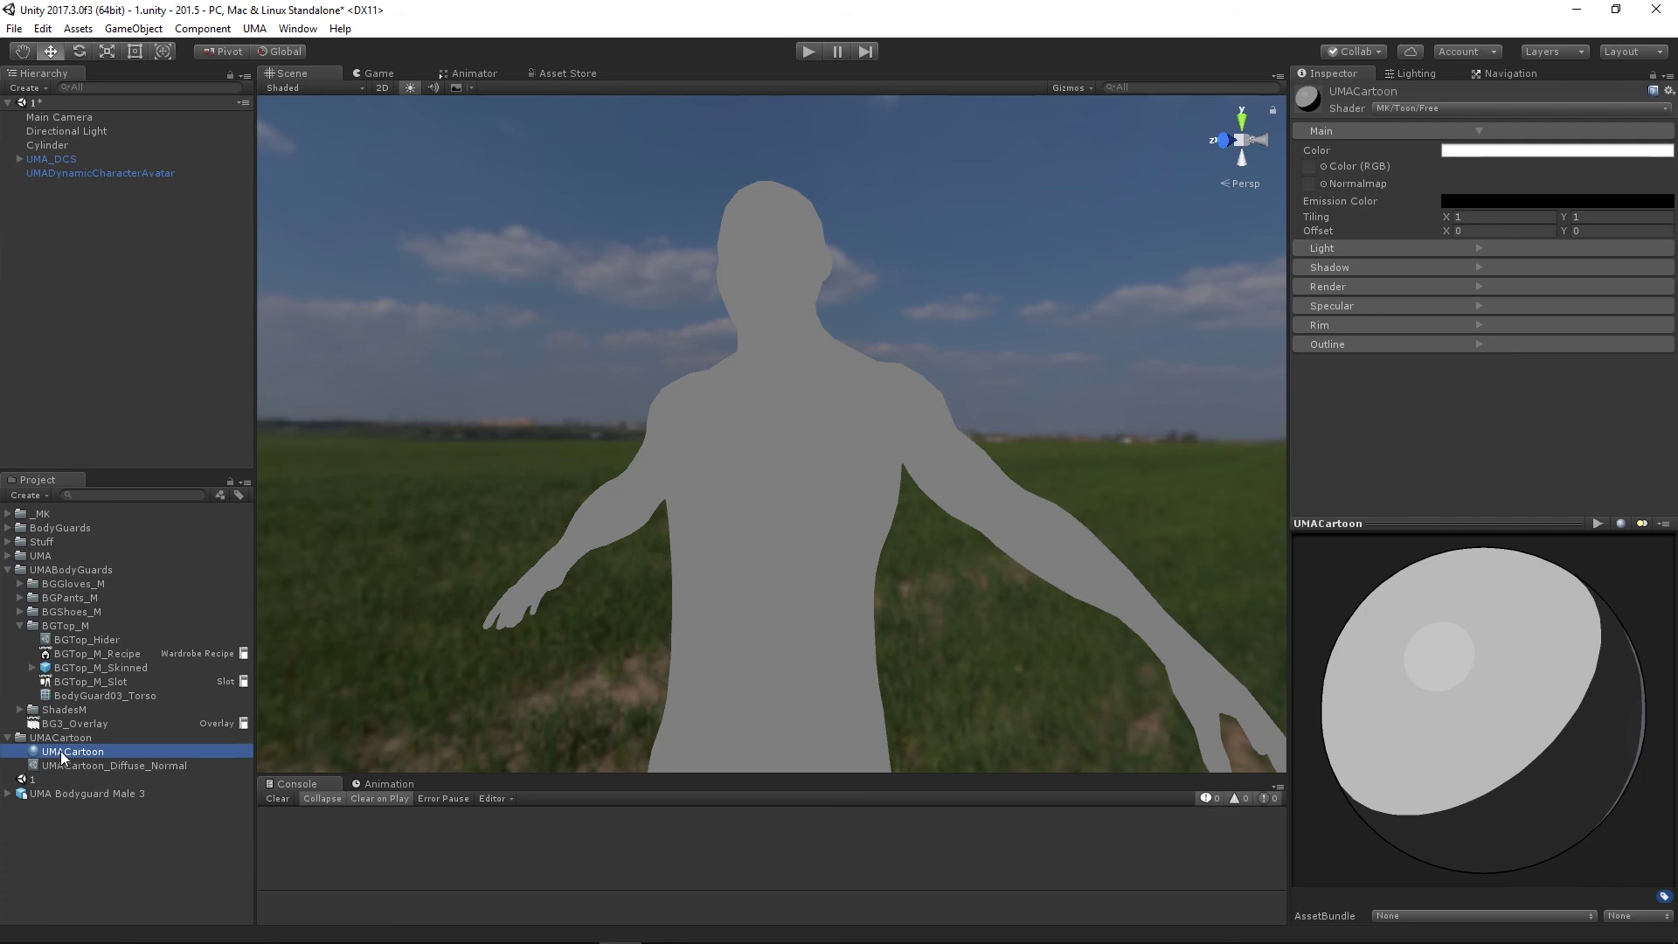
left_click(1491, 306)
left_click_drag(1460, 357, 1394, 362)
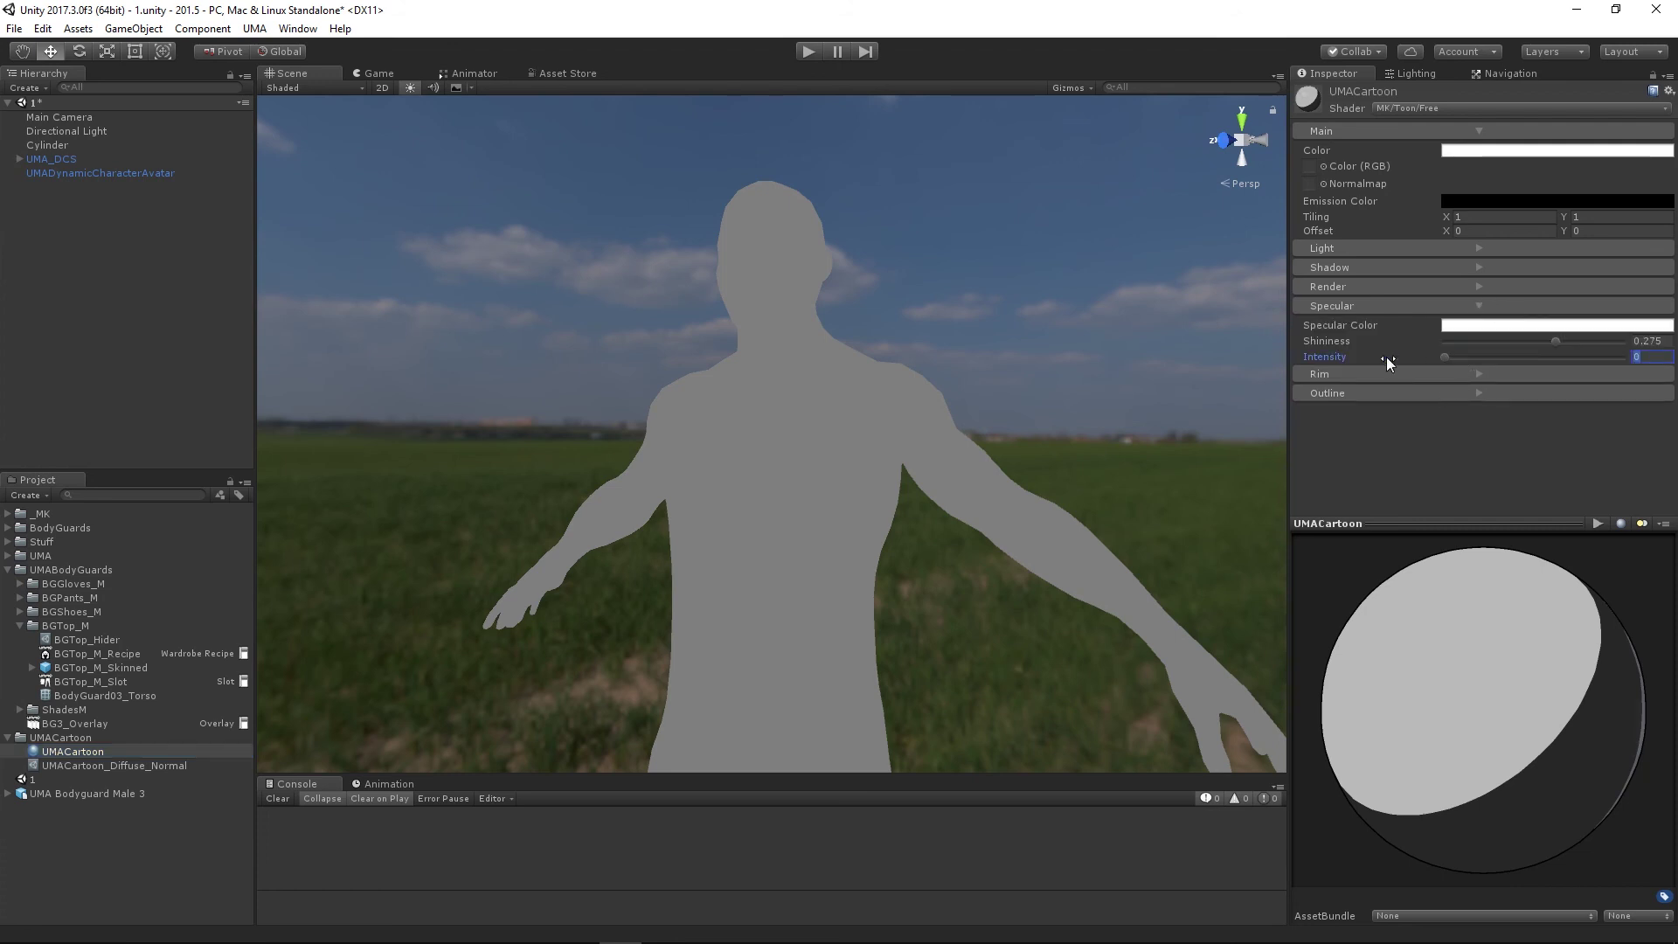
left_click(809, 51)
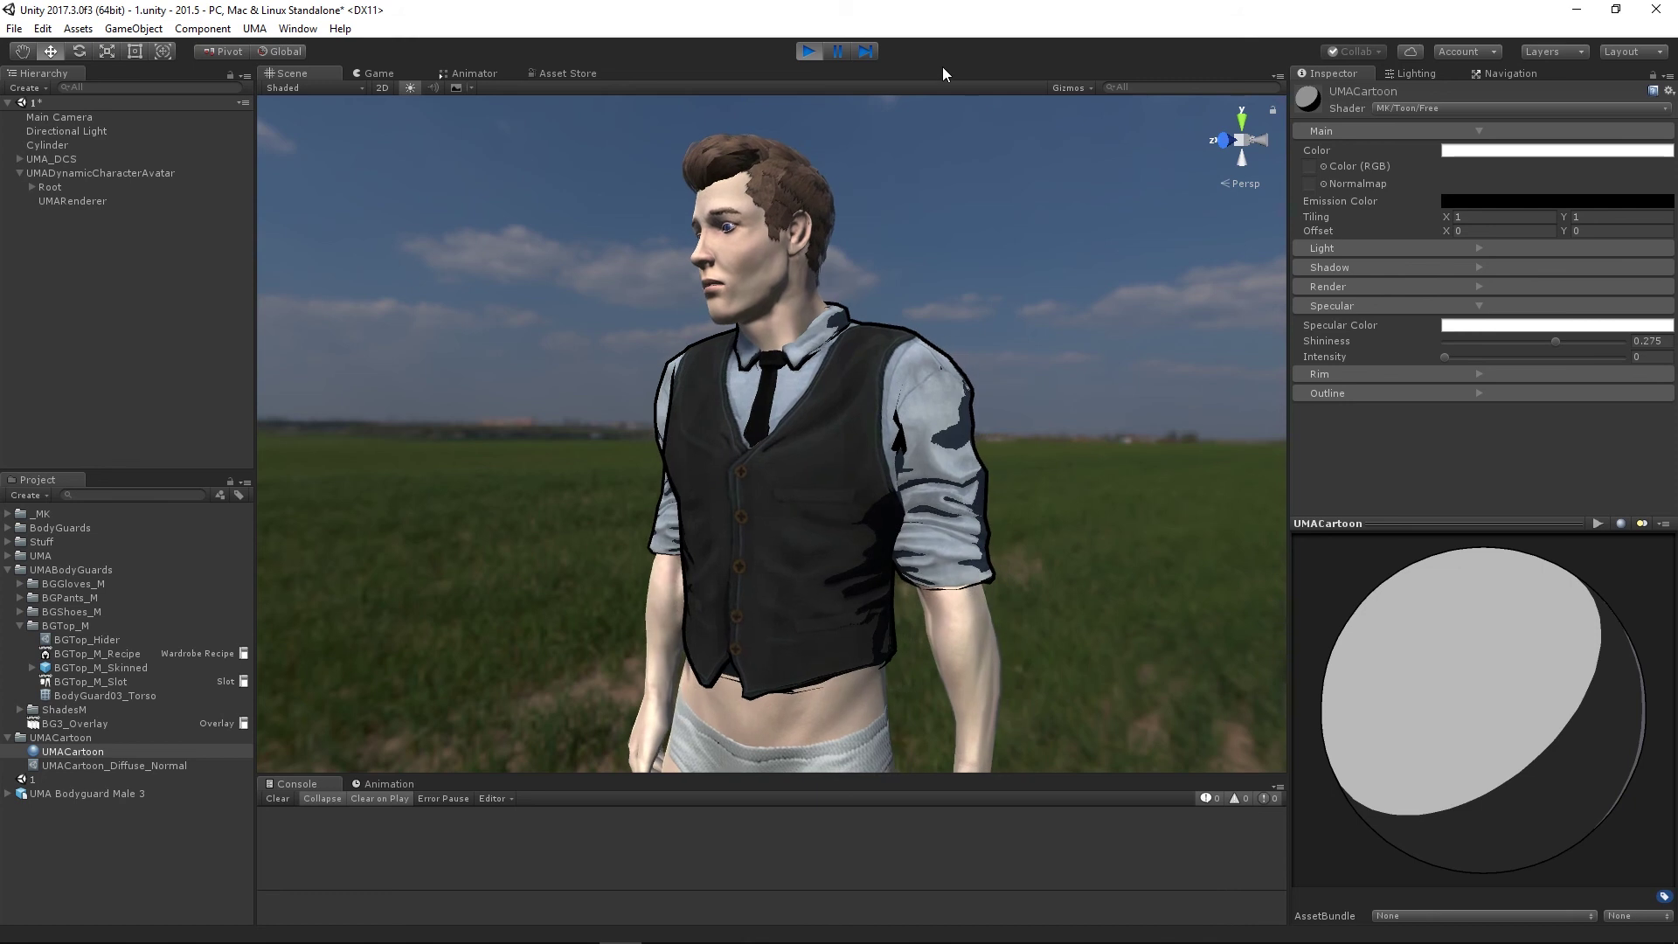
left_click(808, 52)
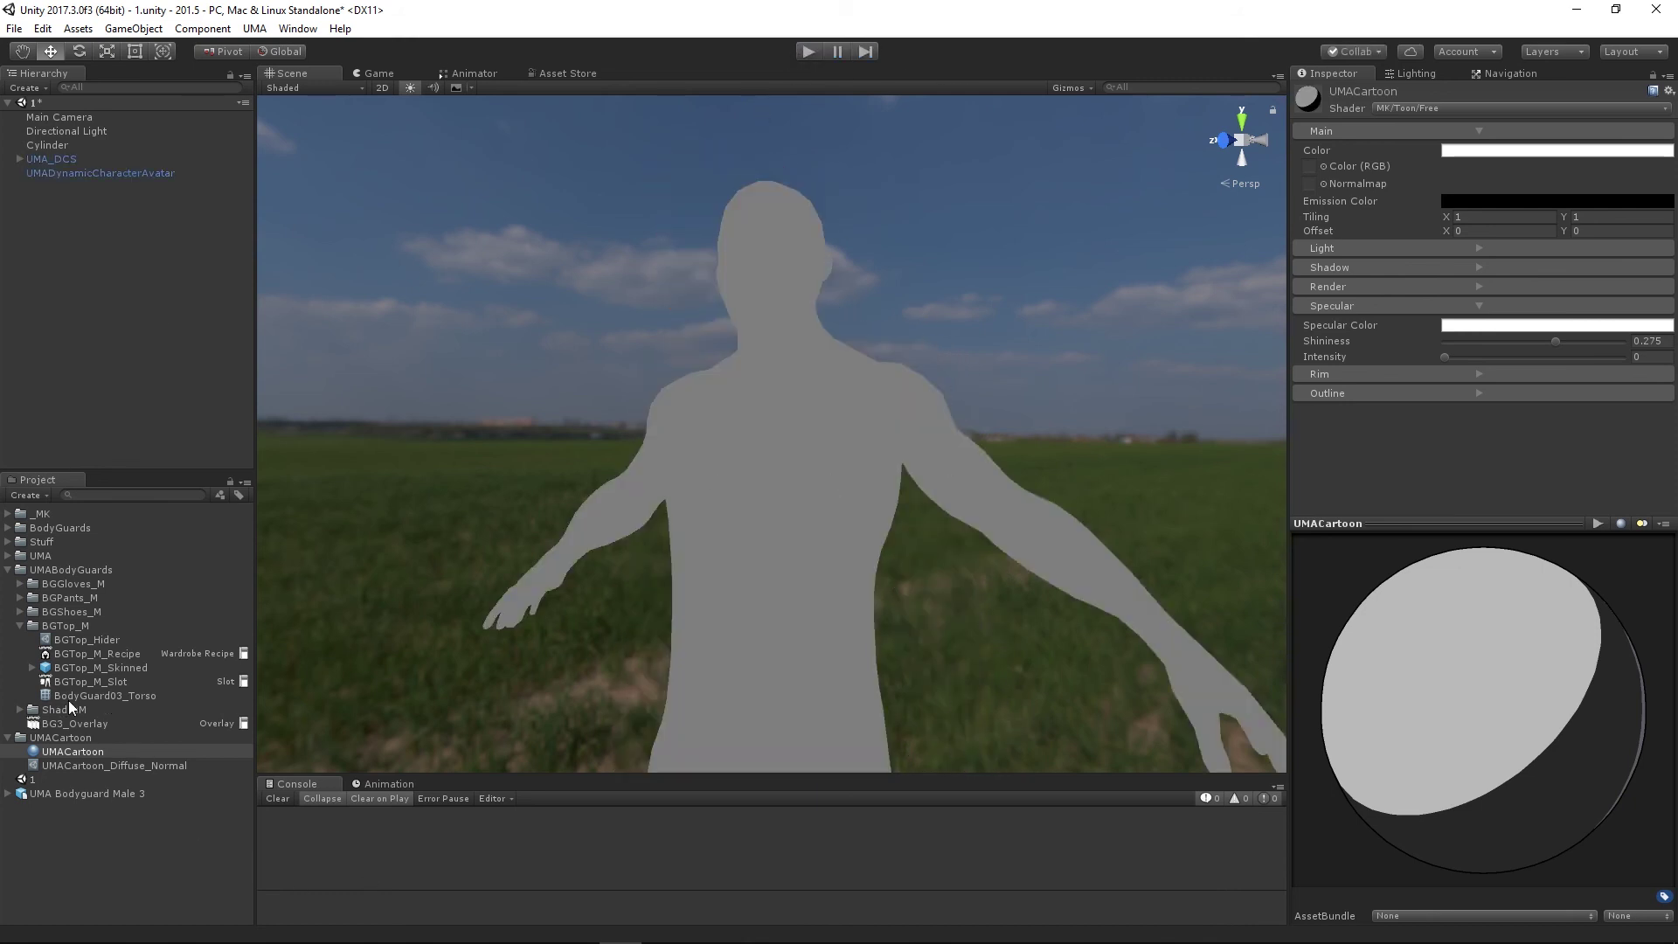
Assign UMACartoon_Diffuse_Normal as the material of BGShoes_M_Slot
left_click(20, 626)
left_click(19, 611)
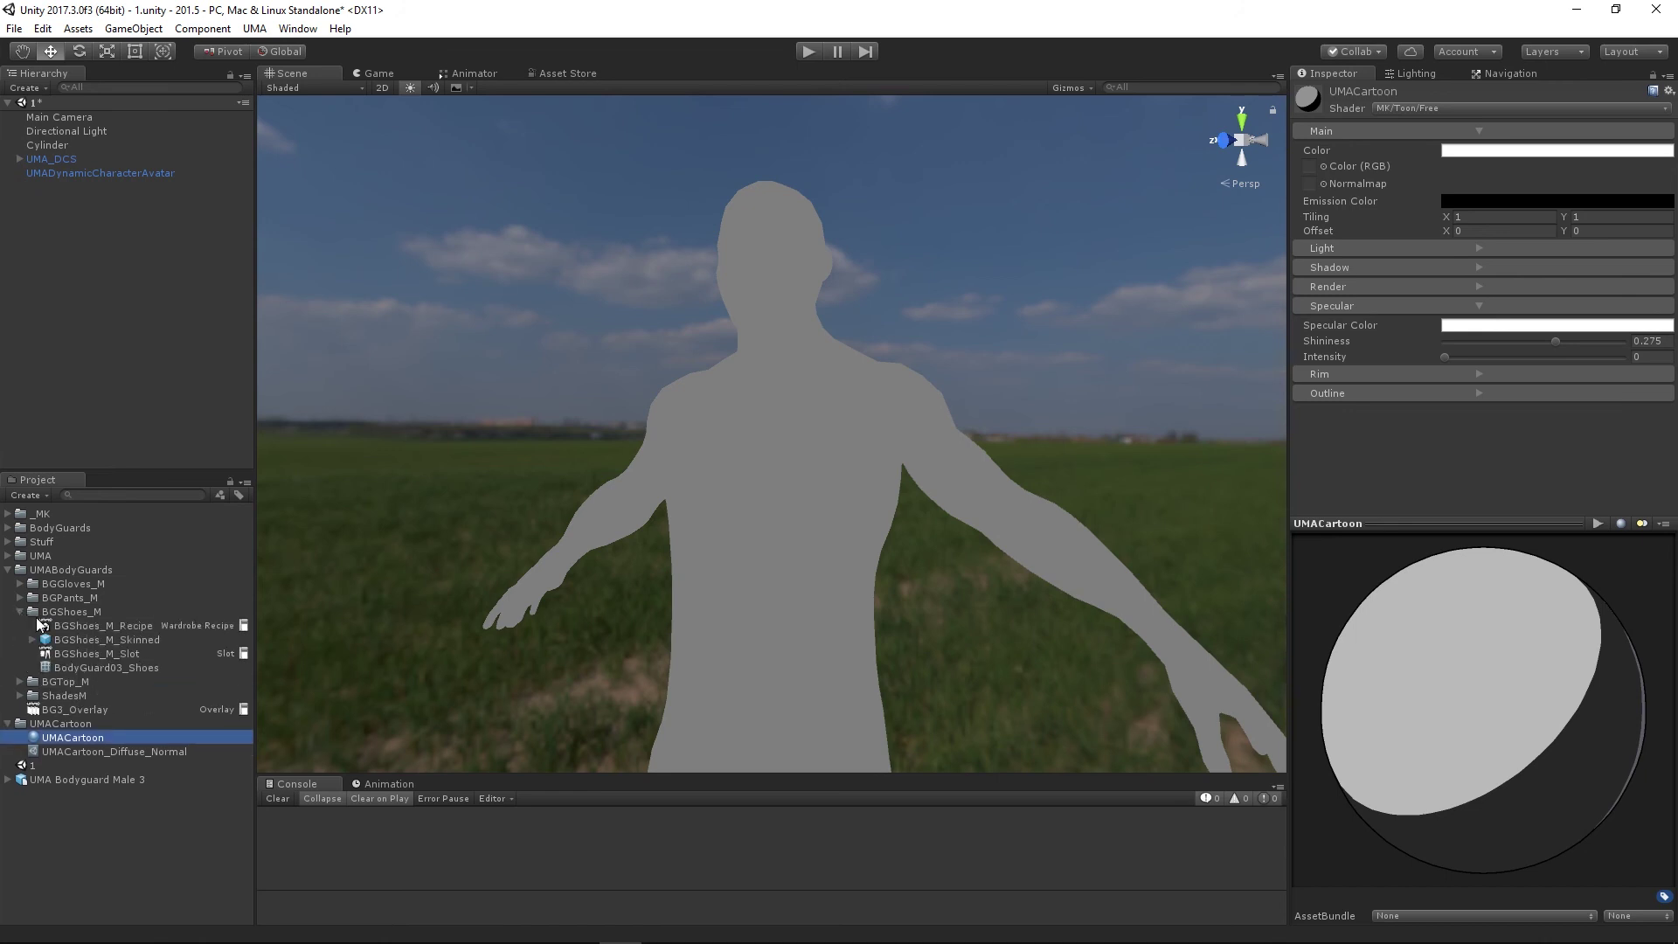
left_click(96, 655)
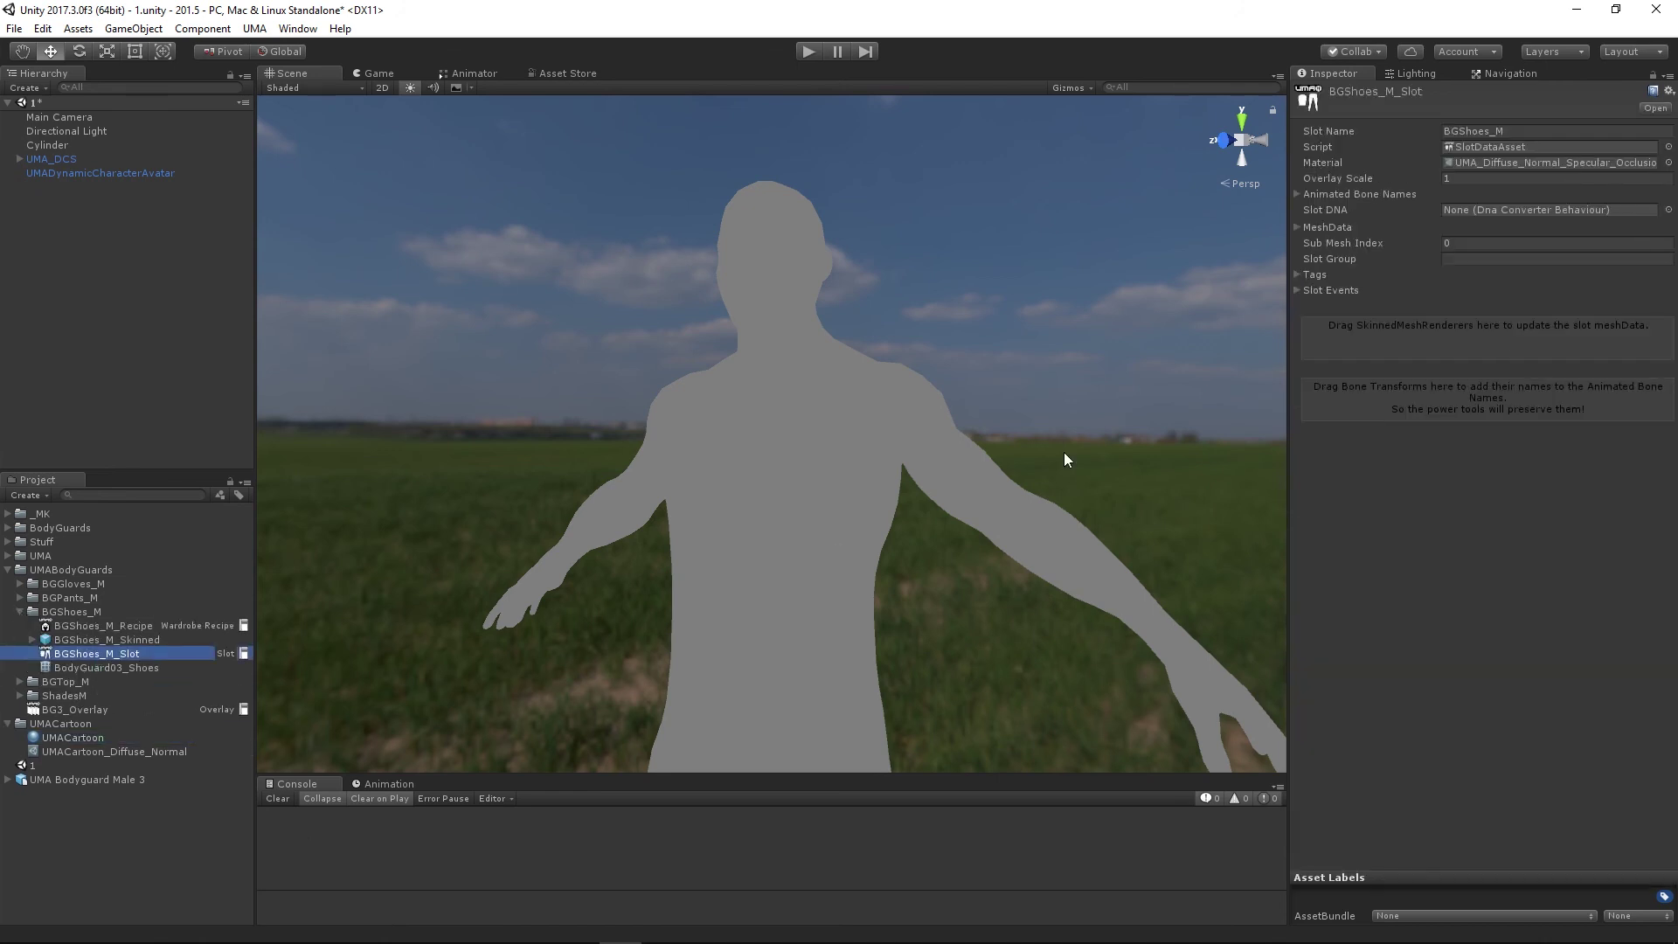
left_click_drag(91, 754, 1487, 164)
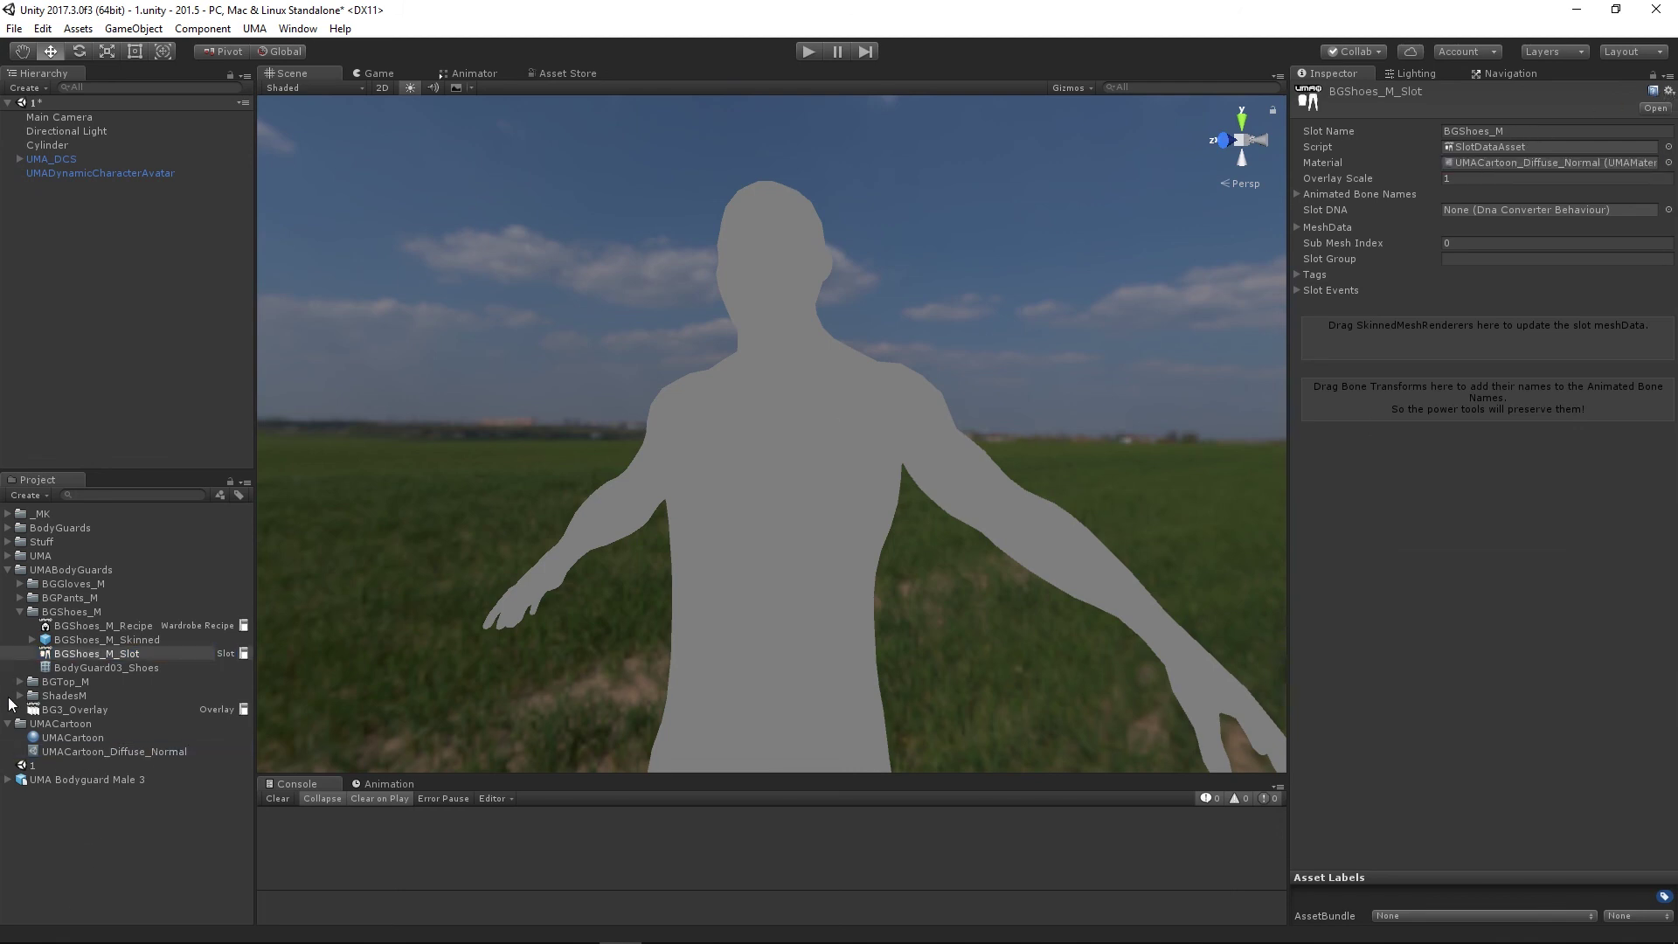
left_click(21, 612)
Assign UMACartoon_Diffuse_Normal as the material of BGPants_M_Slot
left_click(21, 598)
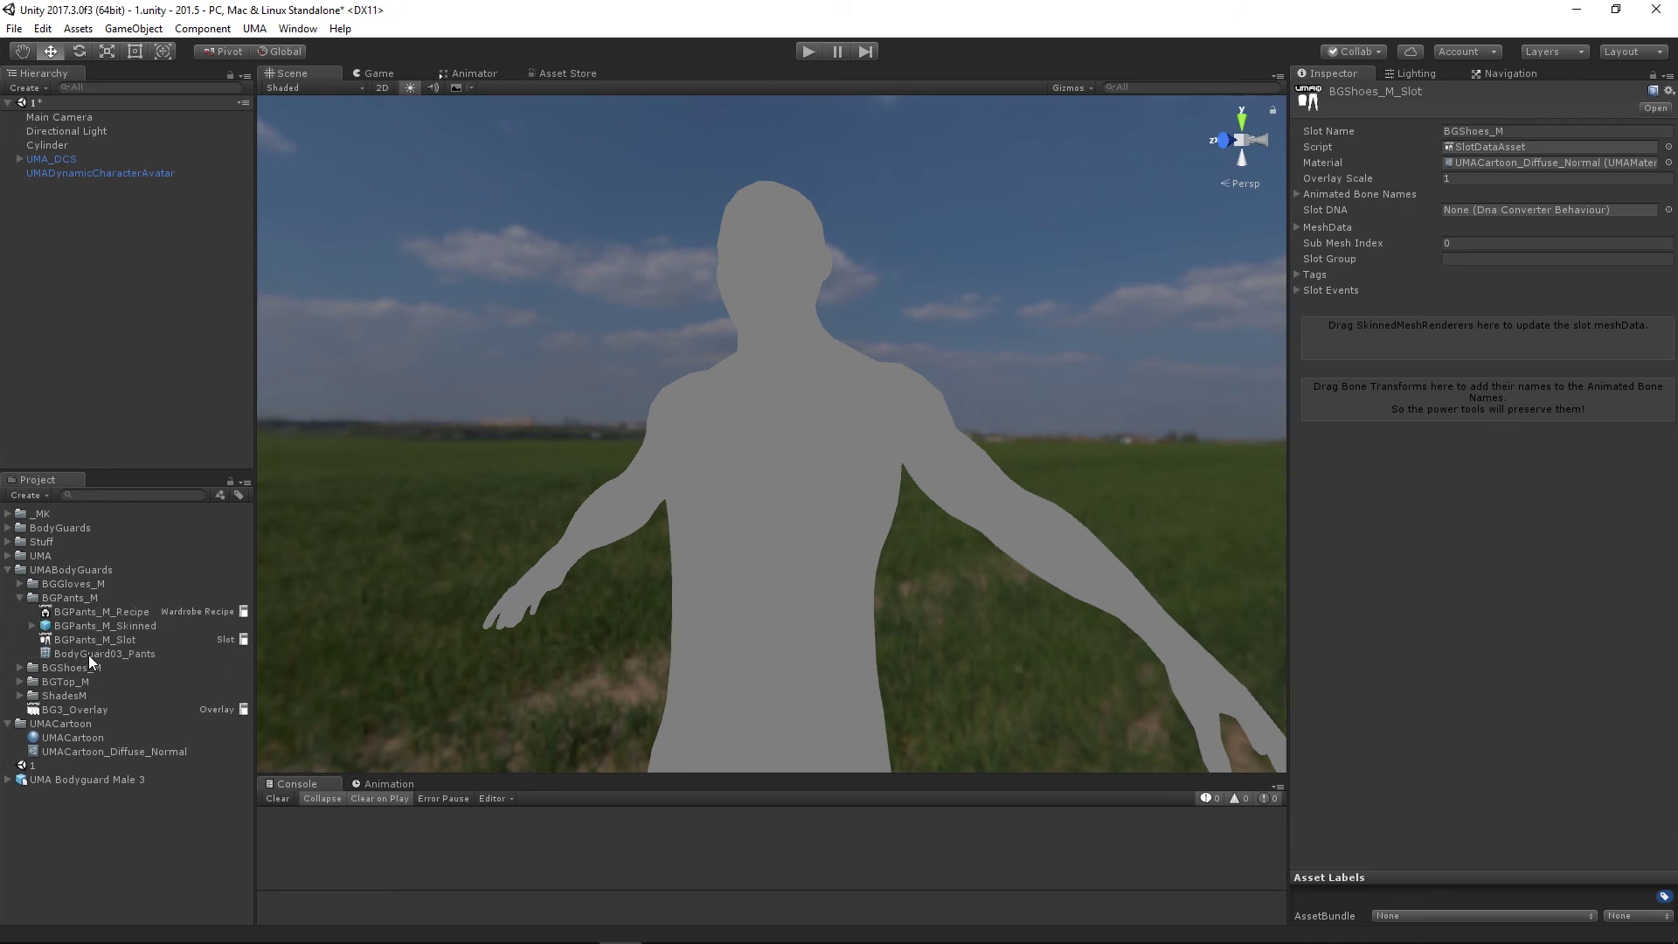
left_click(92, 642)
left_click_drag(61, 752, 1535, 164)
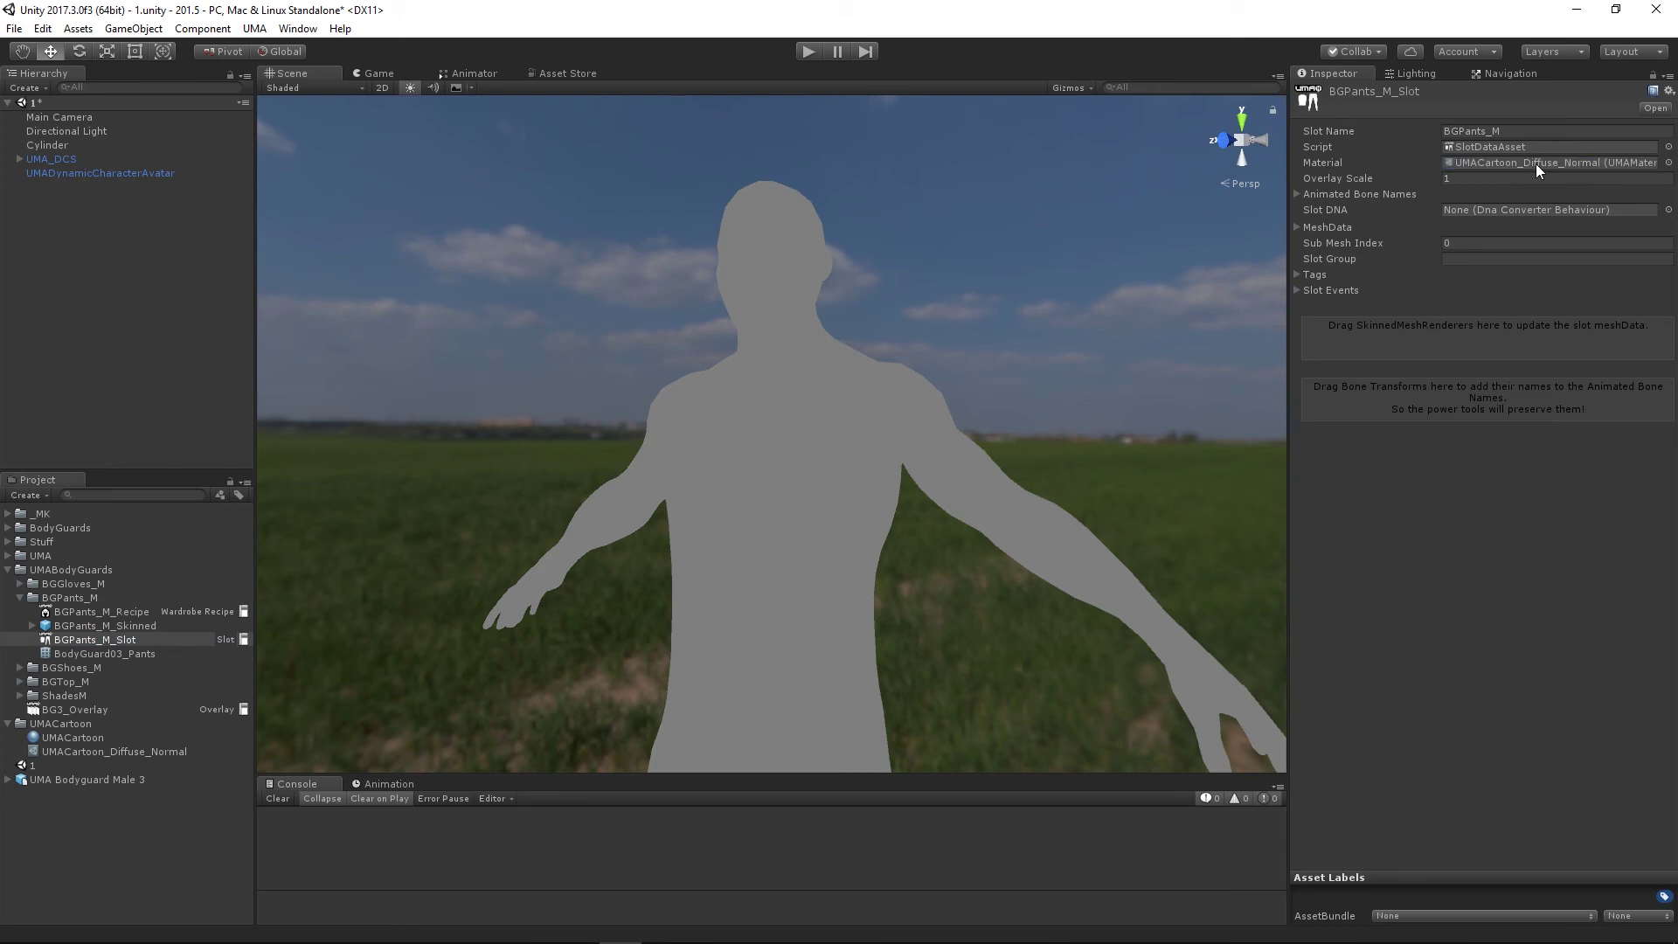
left_click(18, 598)
Assign UMACartoon_Diffuse_Normal as the material of BGGloves_M_Slot
left_click(19, 584)
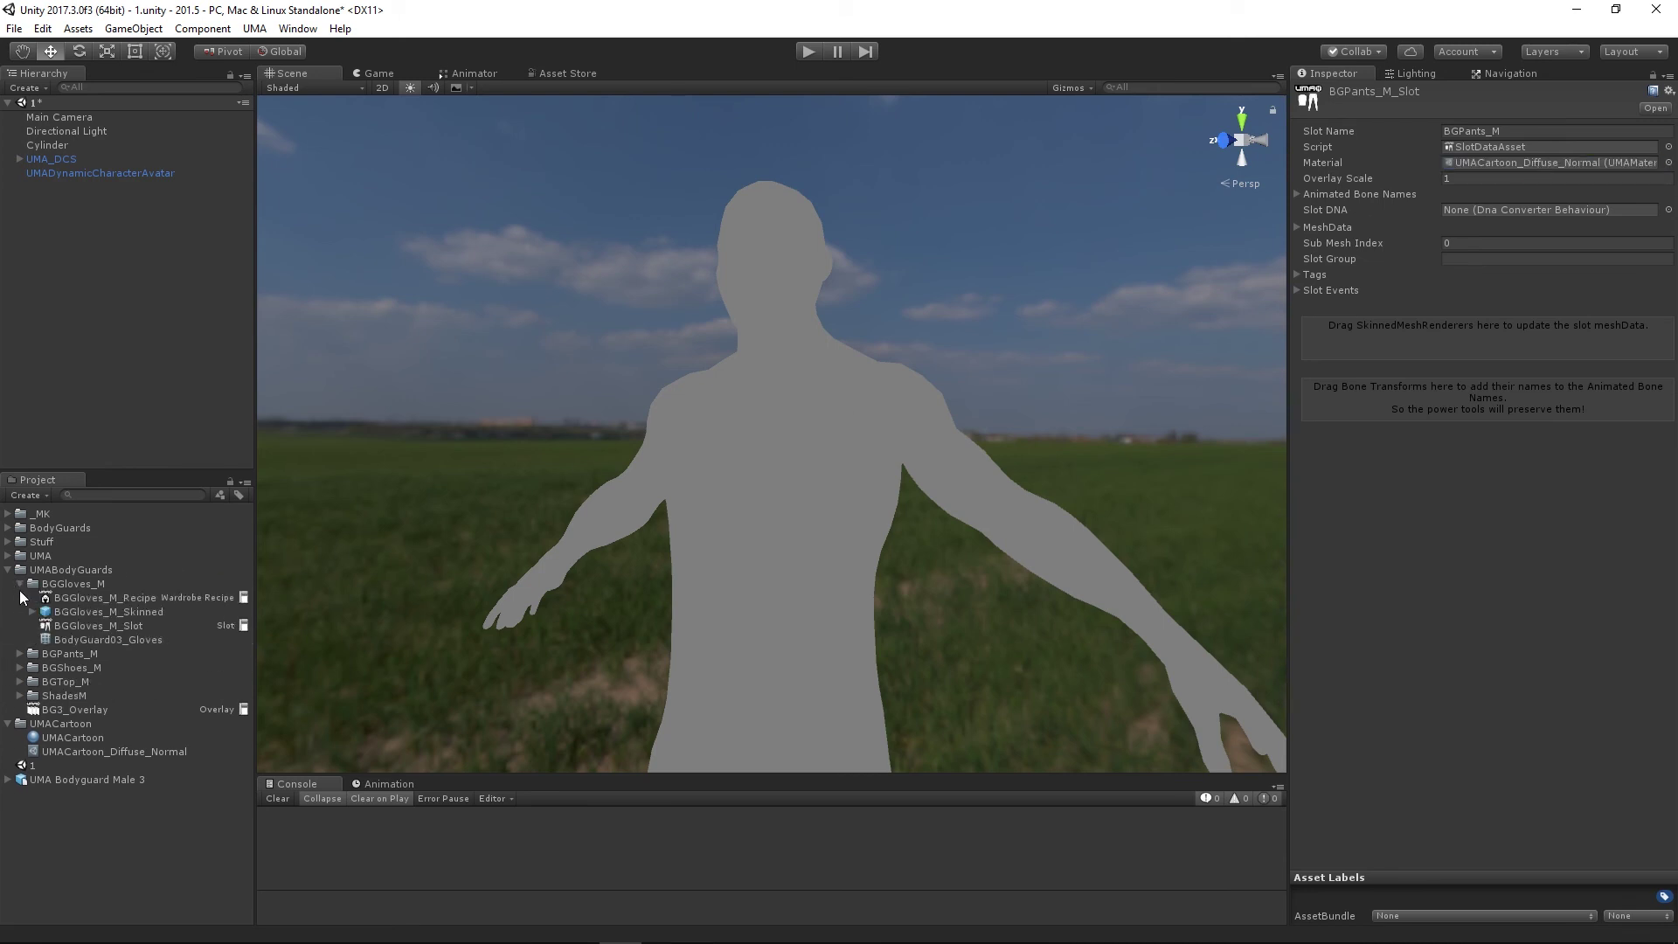
left_click(101, 625)
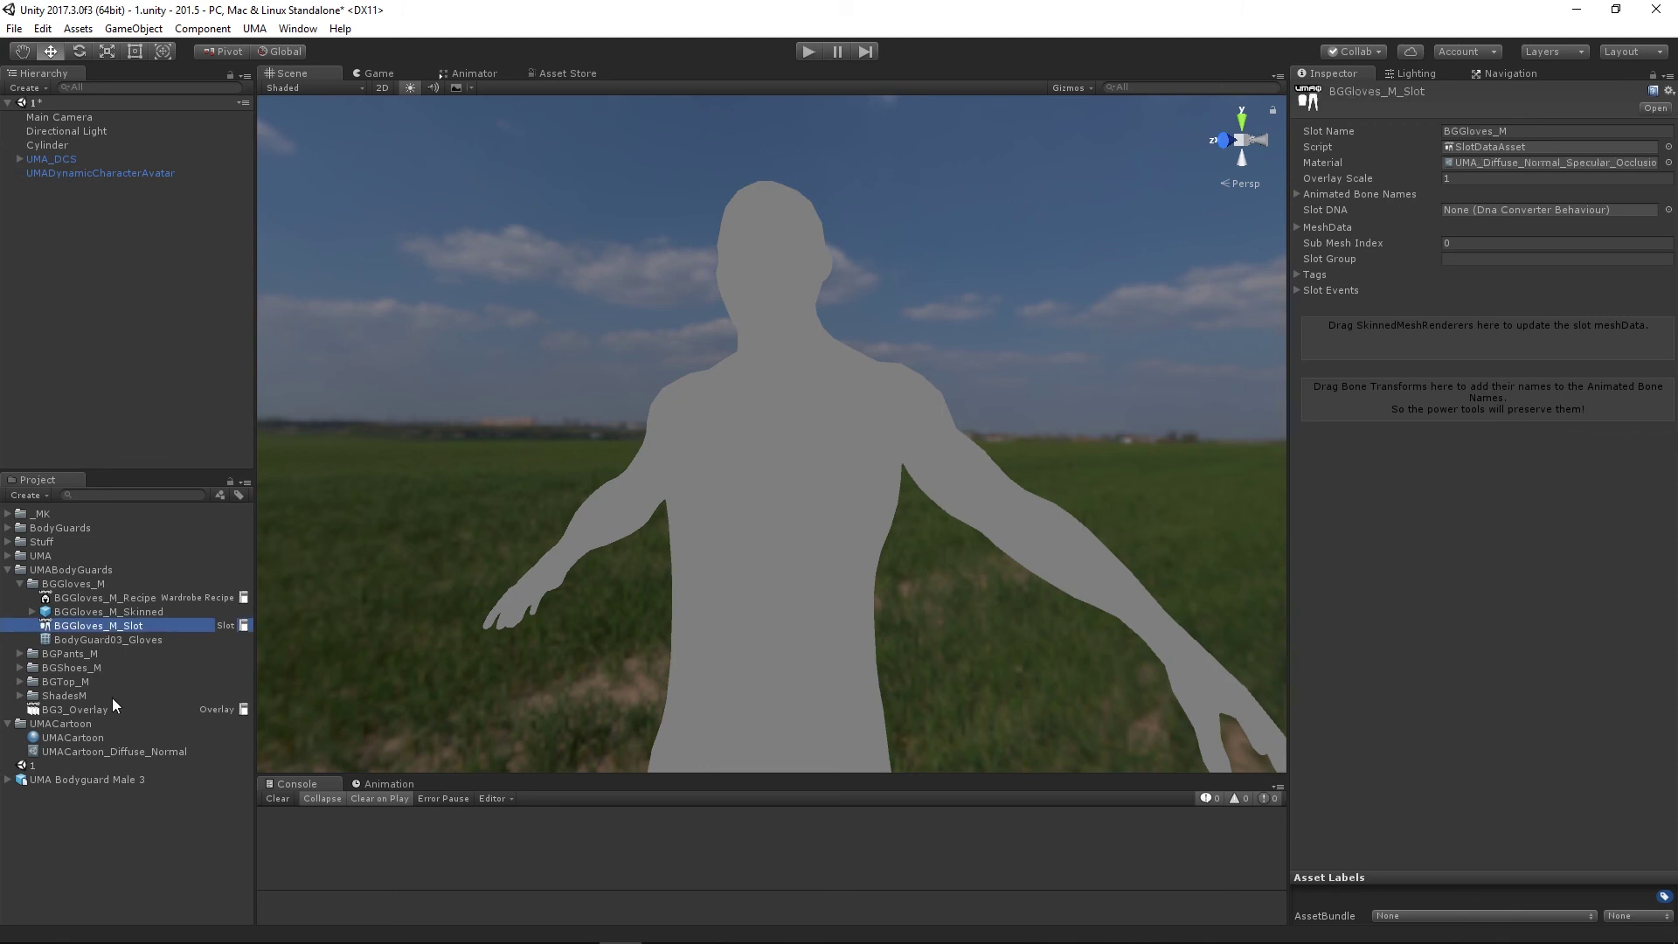
left_click_drag(73, 744, 1540, 164)
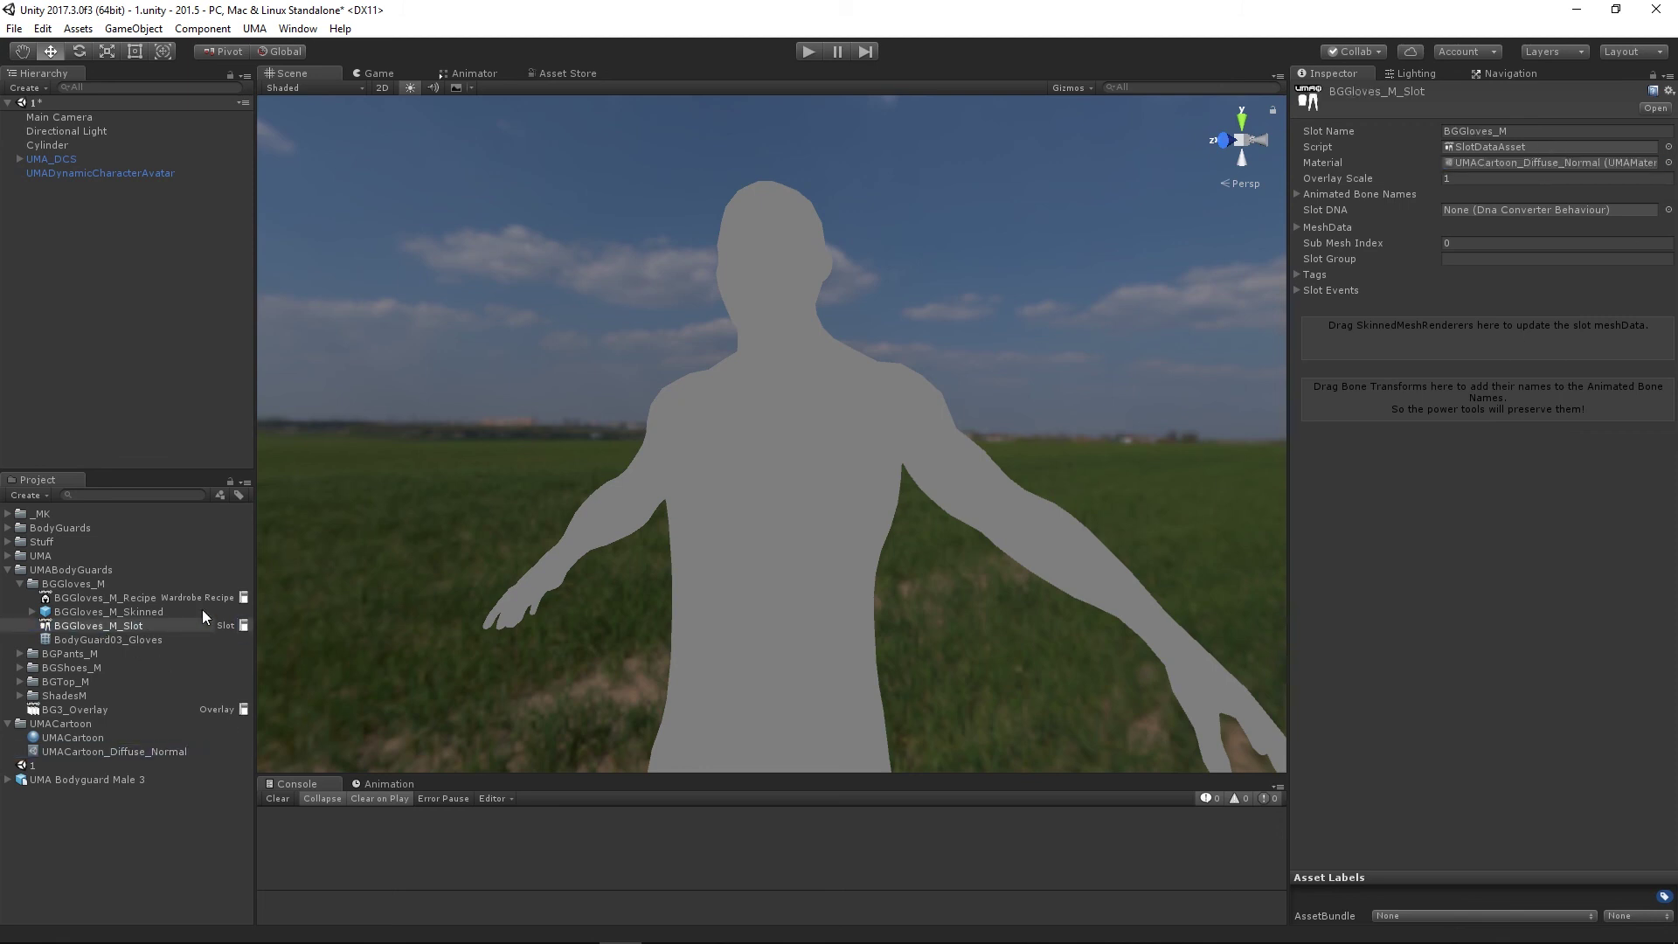
left_click(19, 584)
Check which material is assigned to BGShoes_M_Slot
left_click(20, 612)
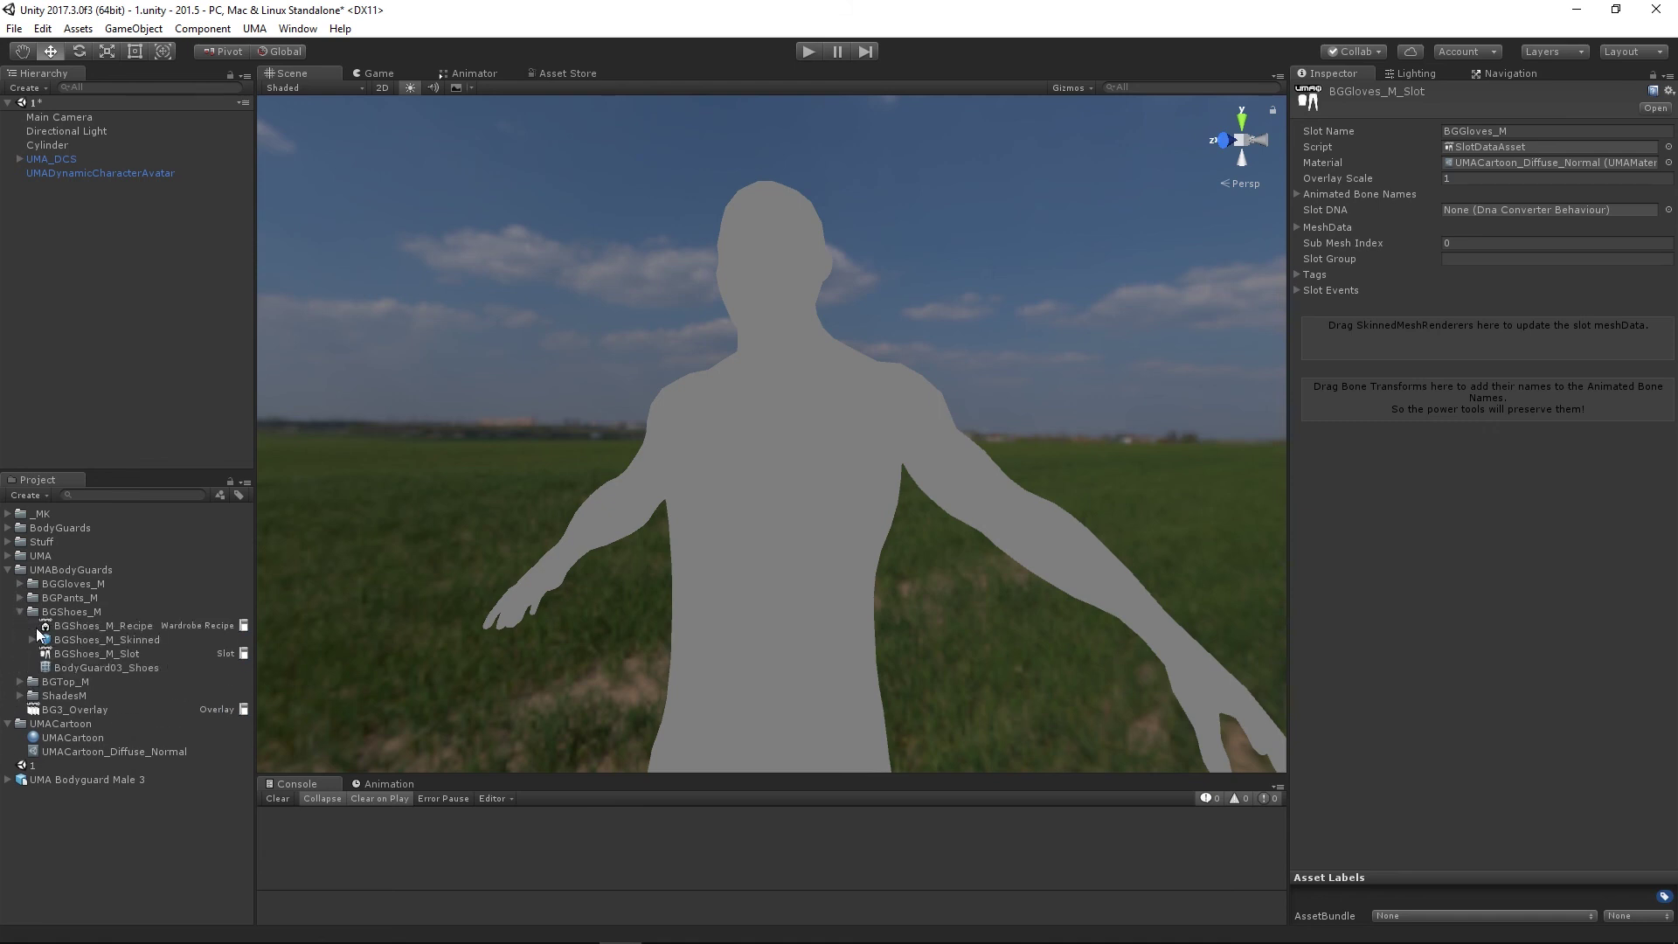
left_click(99, 653)
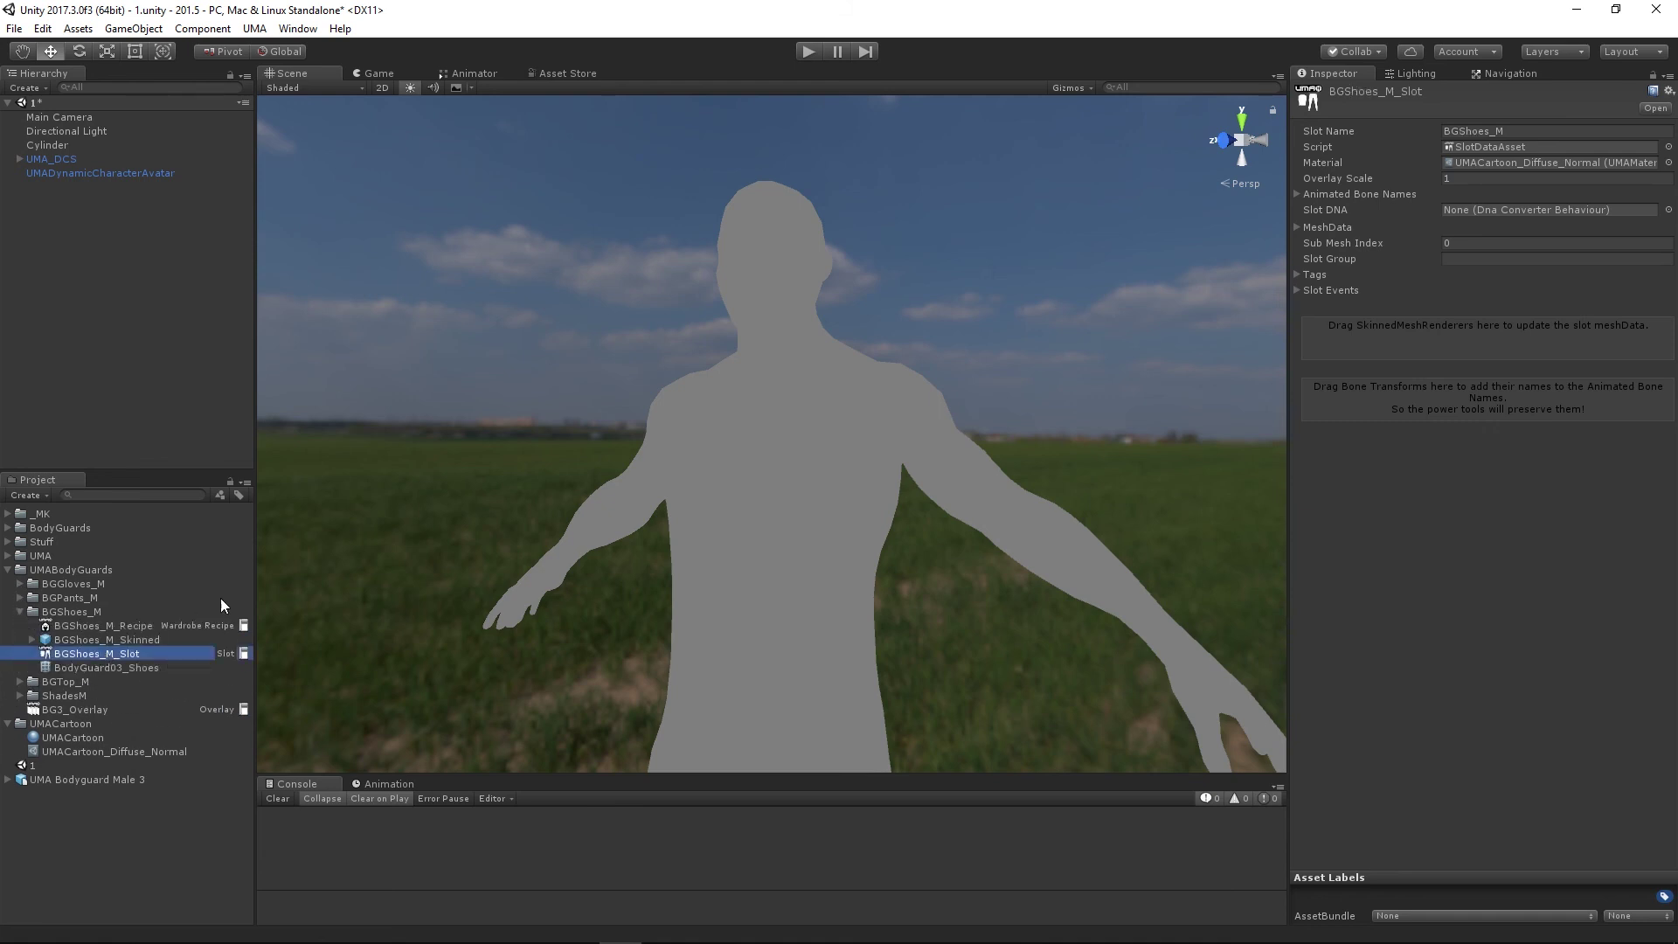
left_click(21, 612)
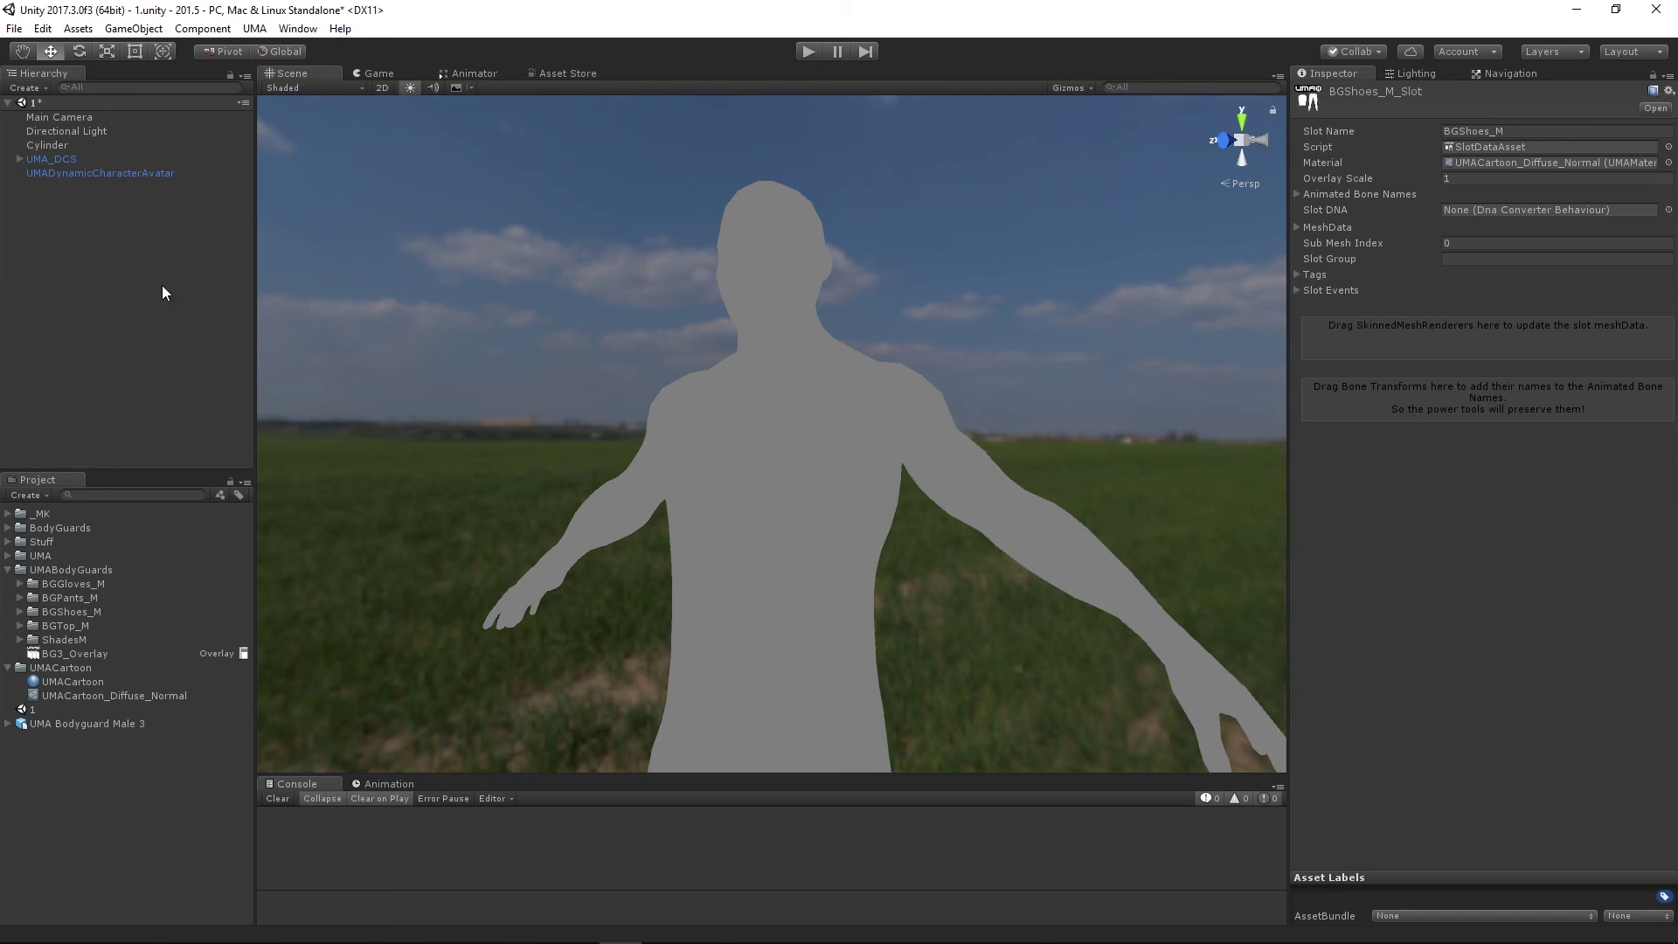
Add the BGGloves_M, BGPants_M and BGShoes_M recipes to the UMADynamicCharacterAvatar's default wardrobe
left_click(72, 174)
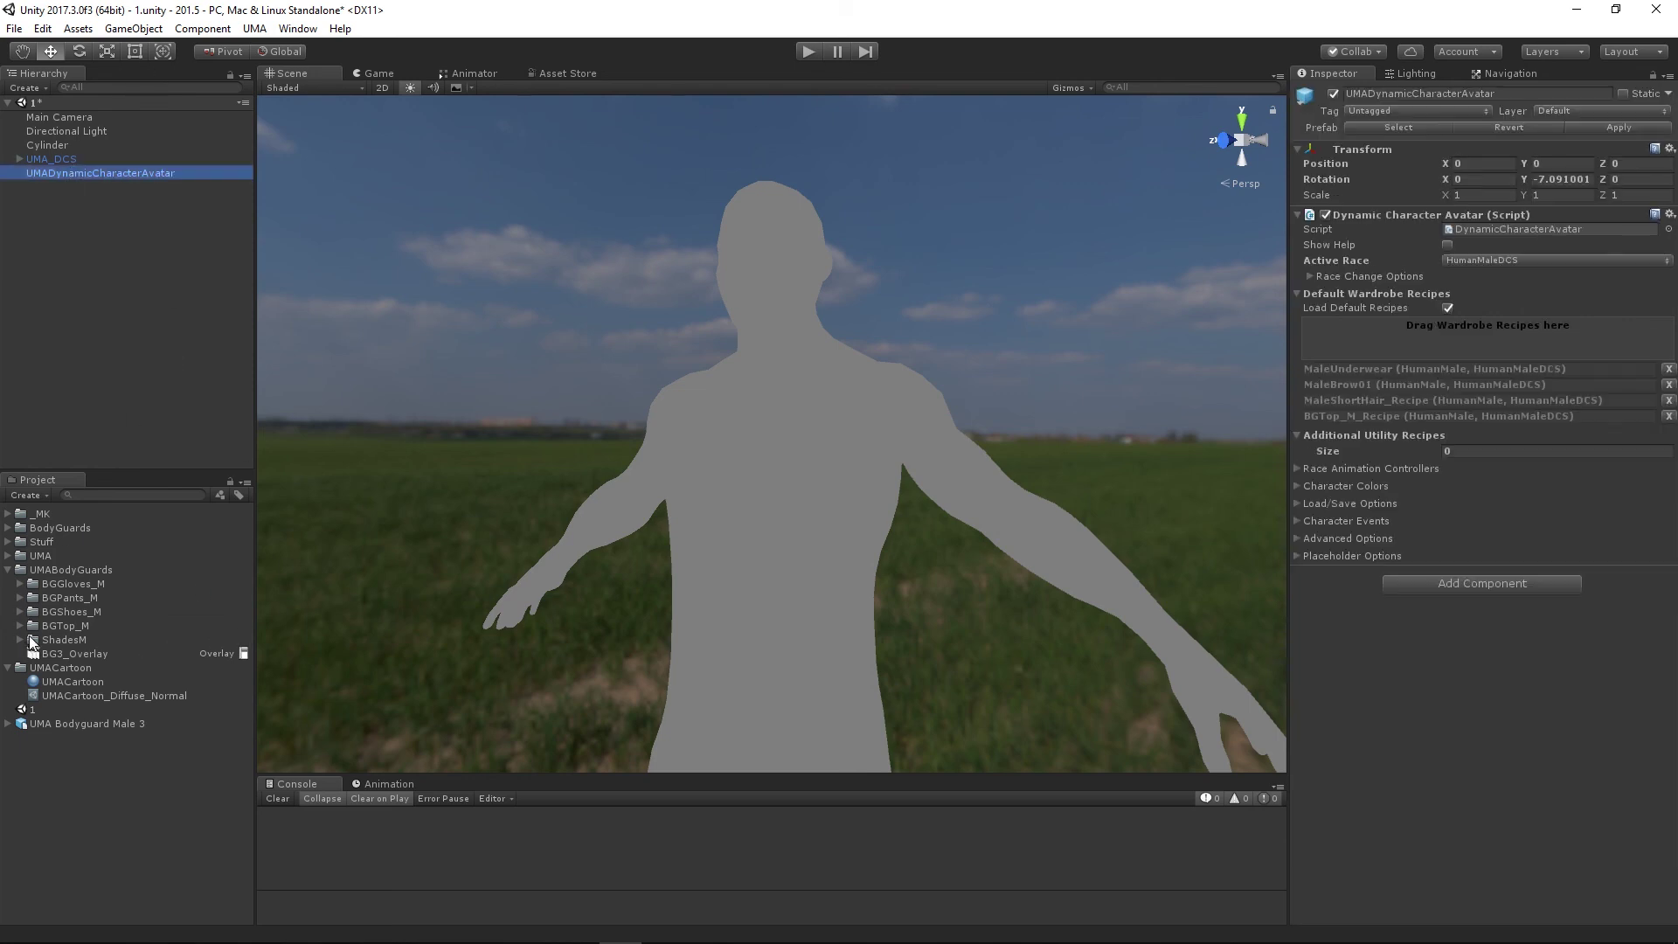
left_click(19, 584)
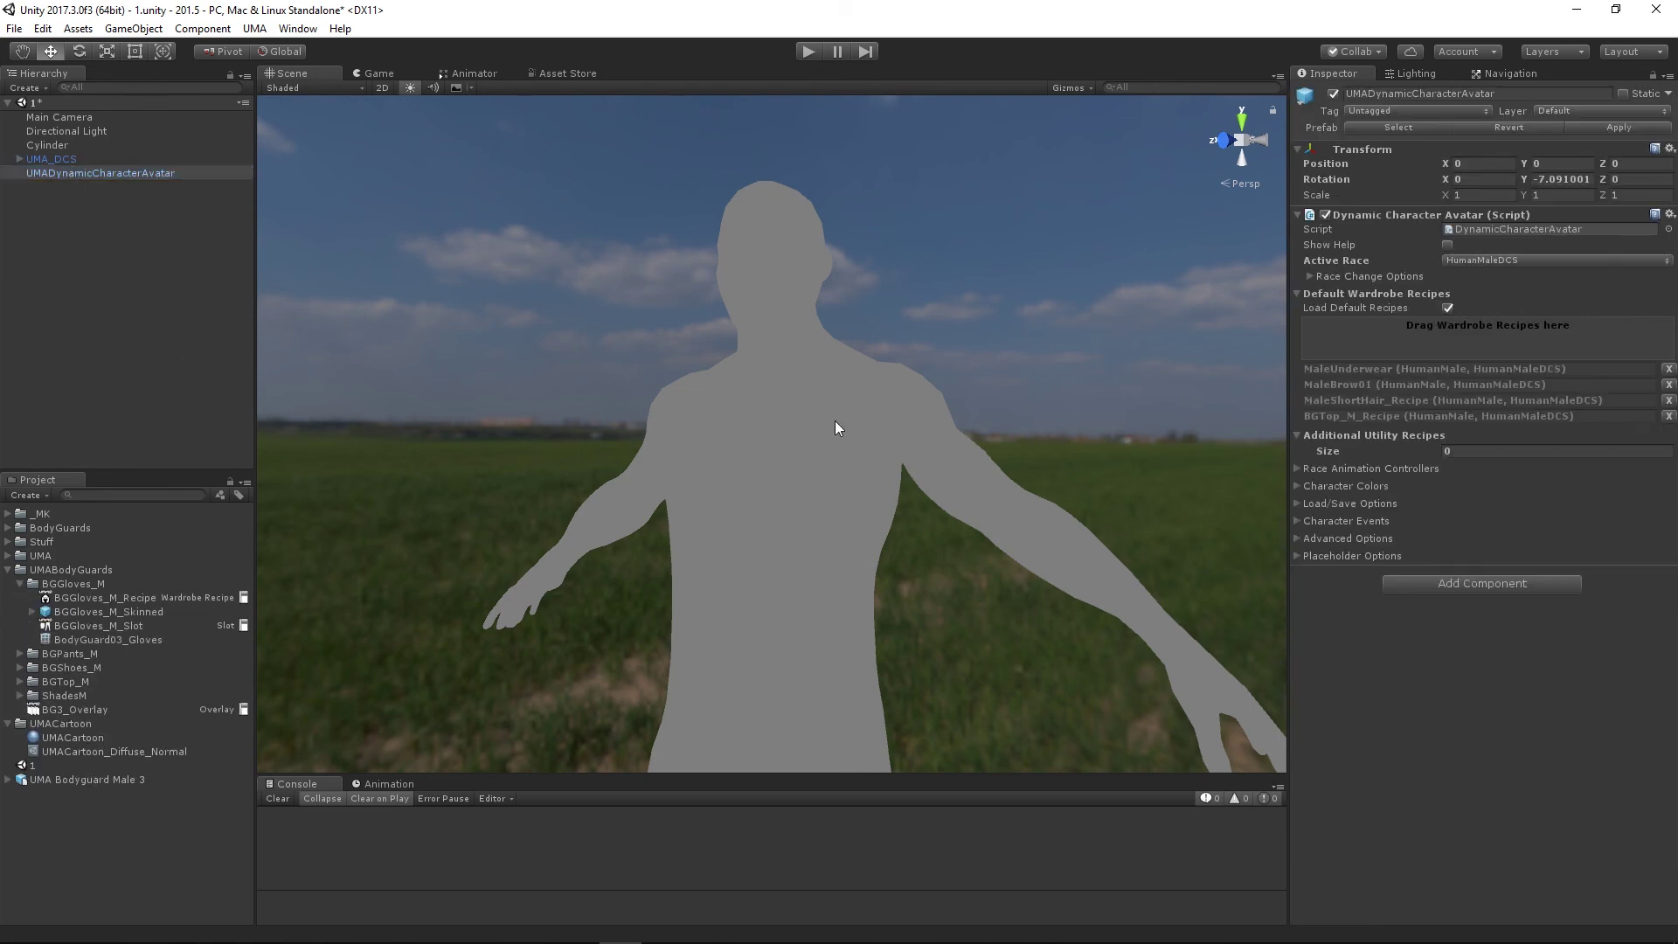
left_click_drag(87, 599, 1490, 329)
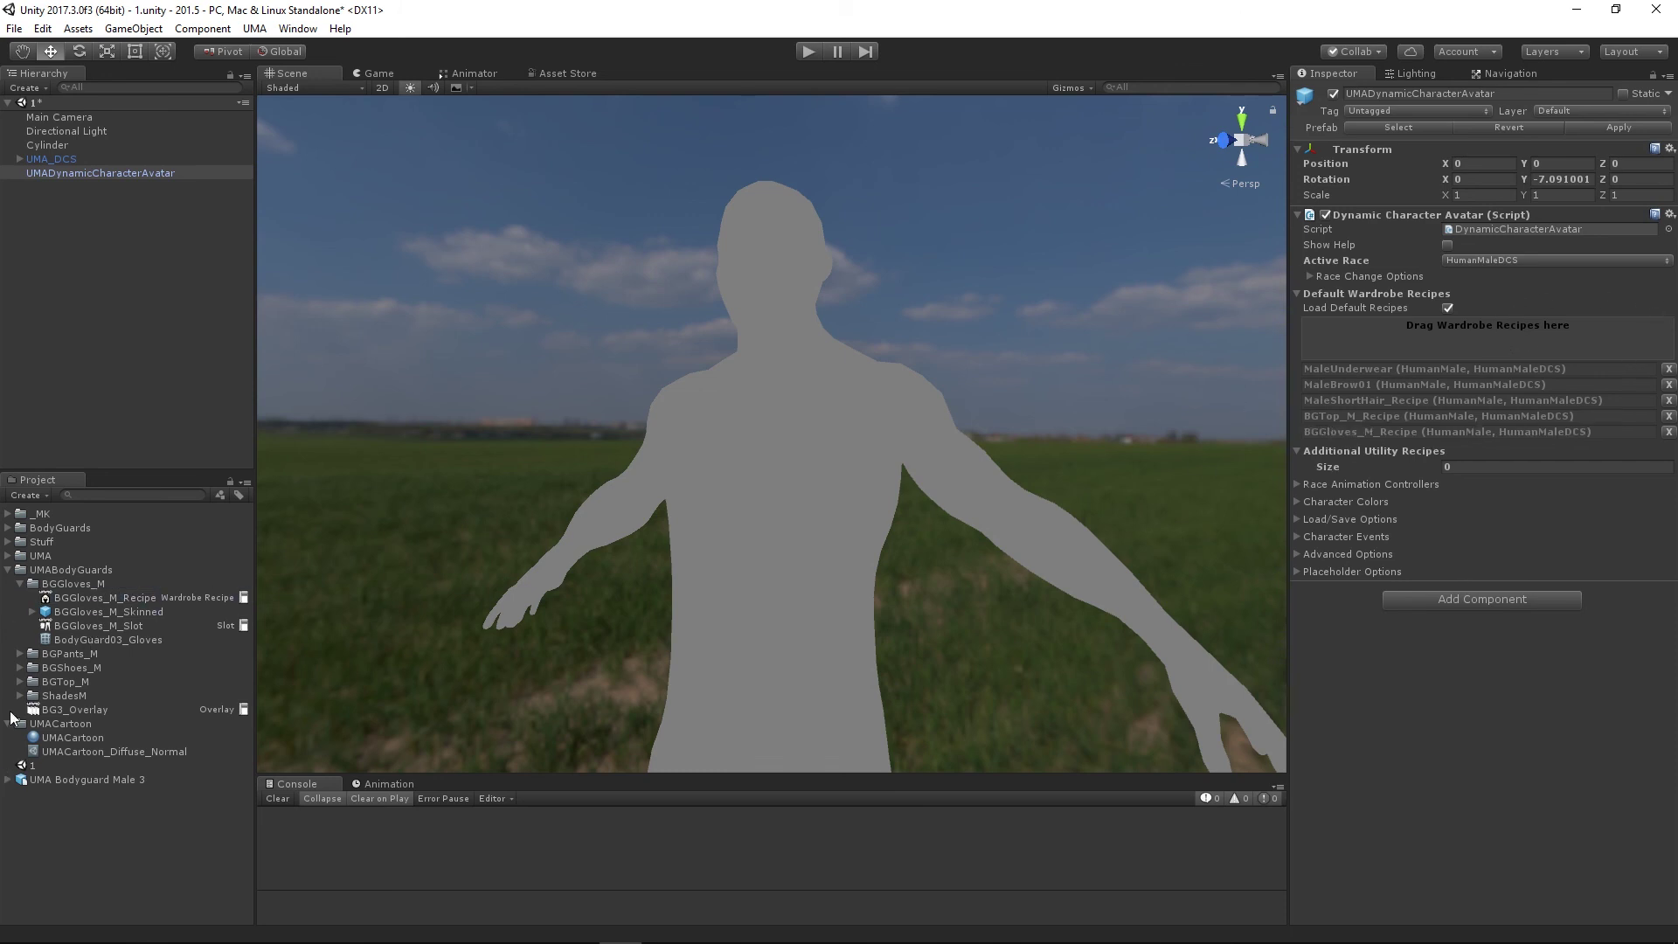
left_click(19, 584)
left_click(19, 598)
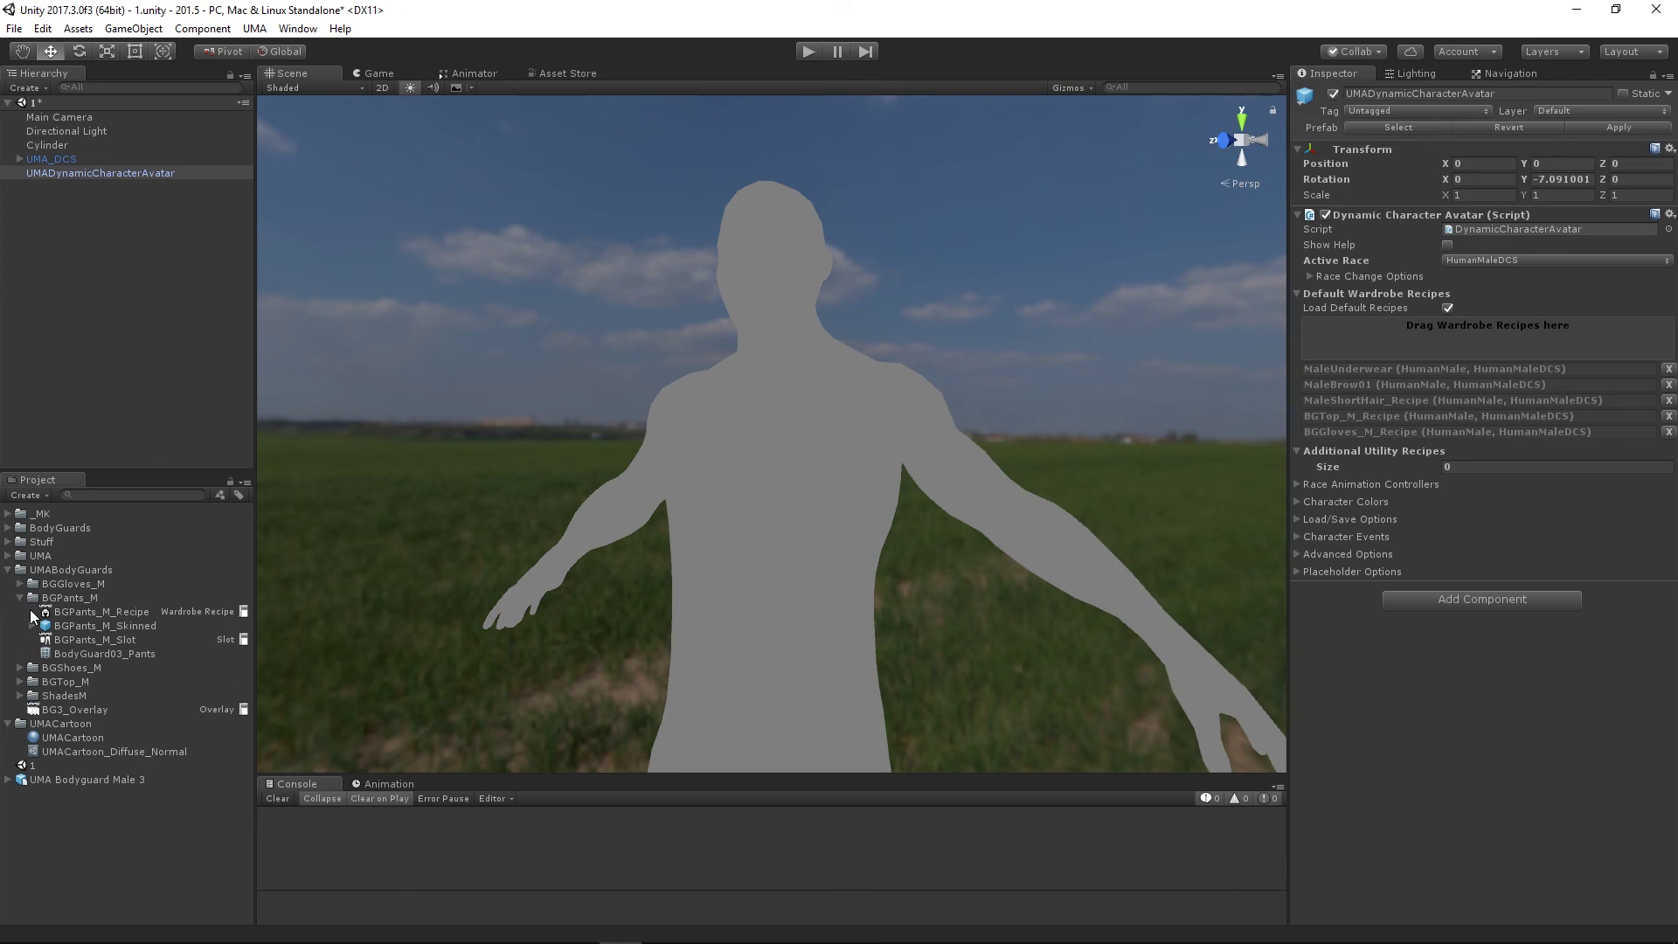
left_click_drag(78, 616, 1503, 346)
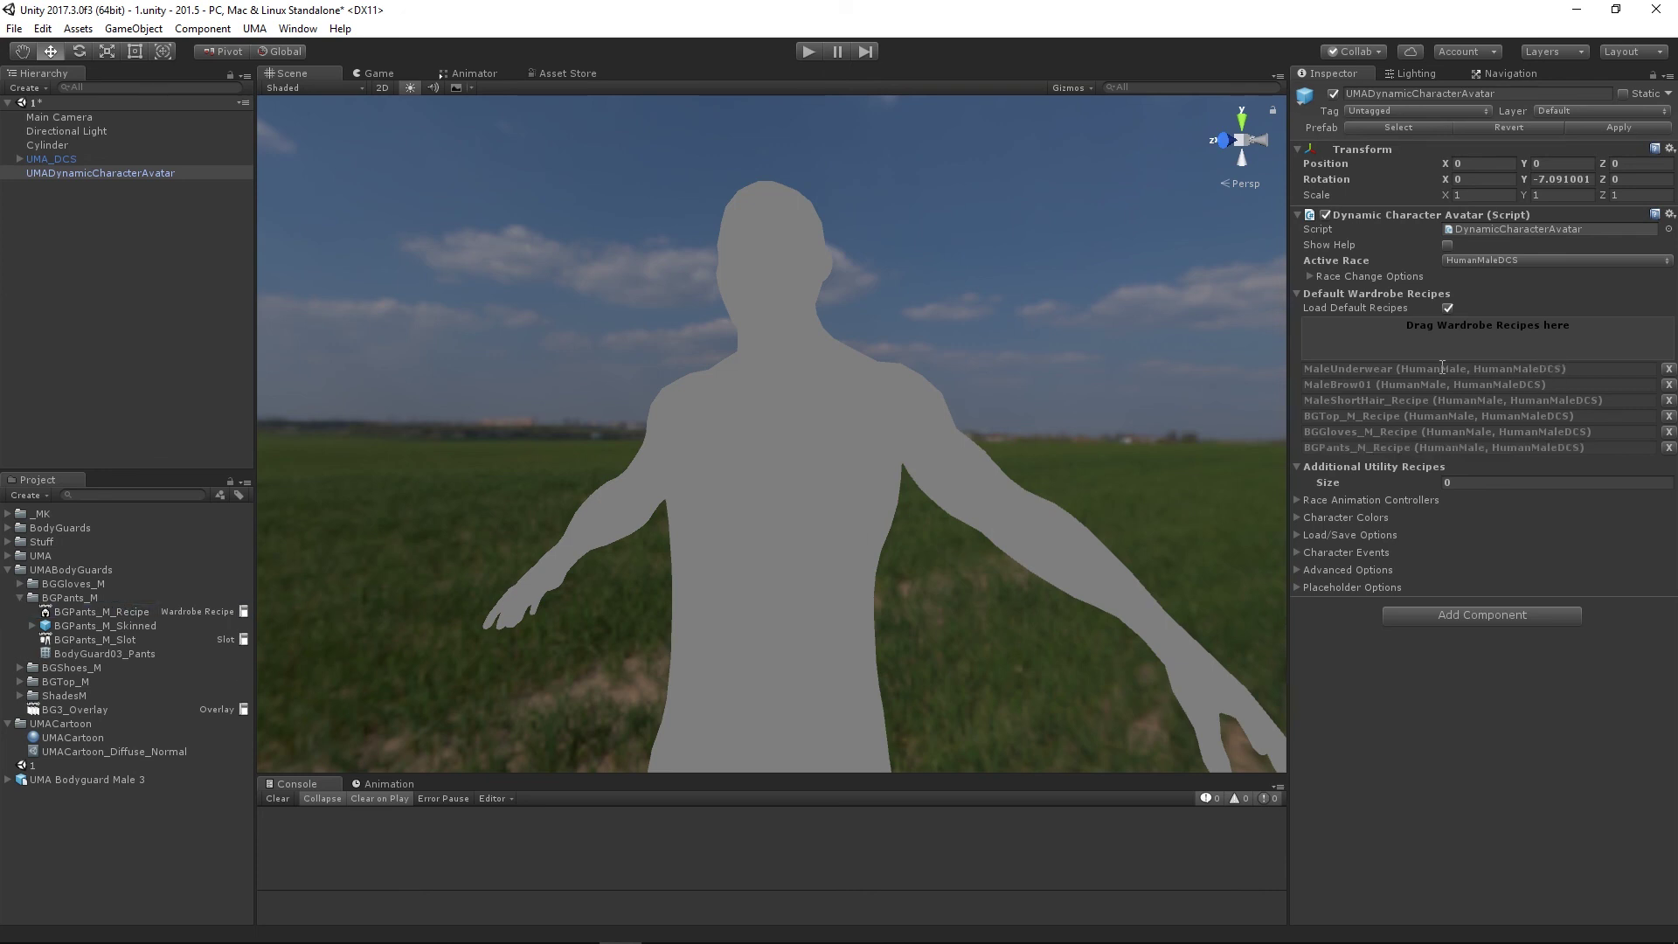
left_click(20, 598)
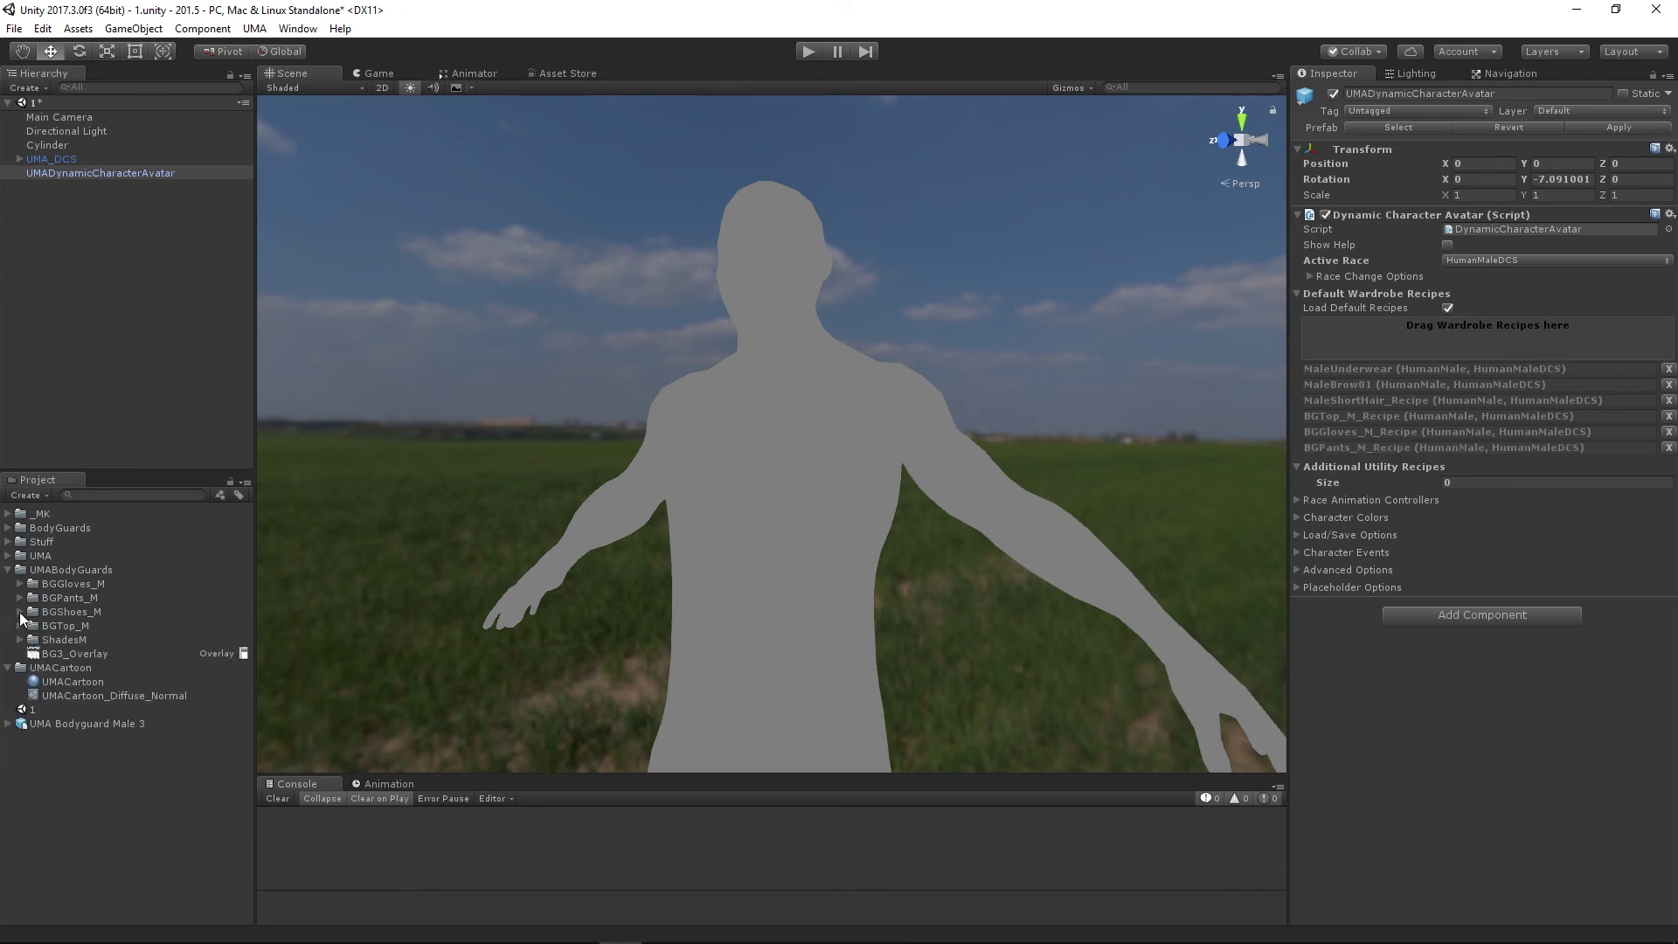
left_click(21, 612)
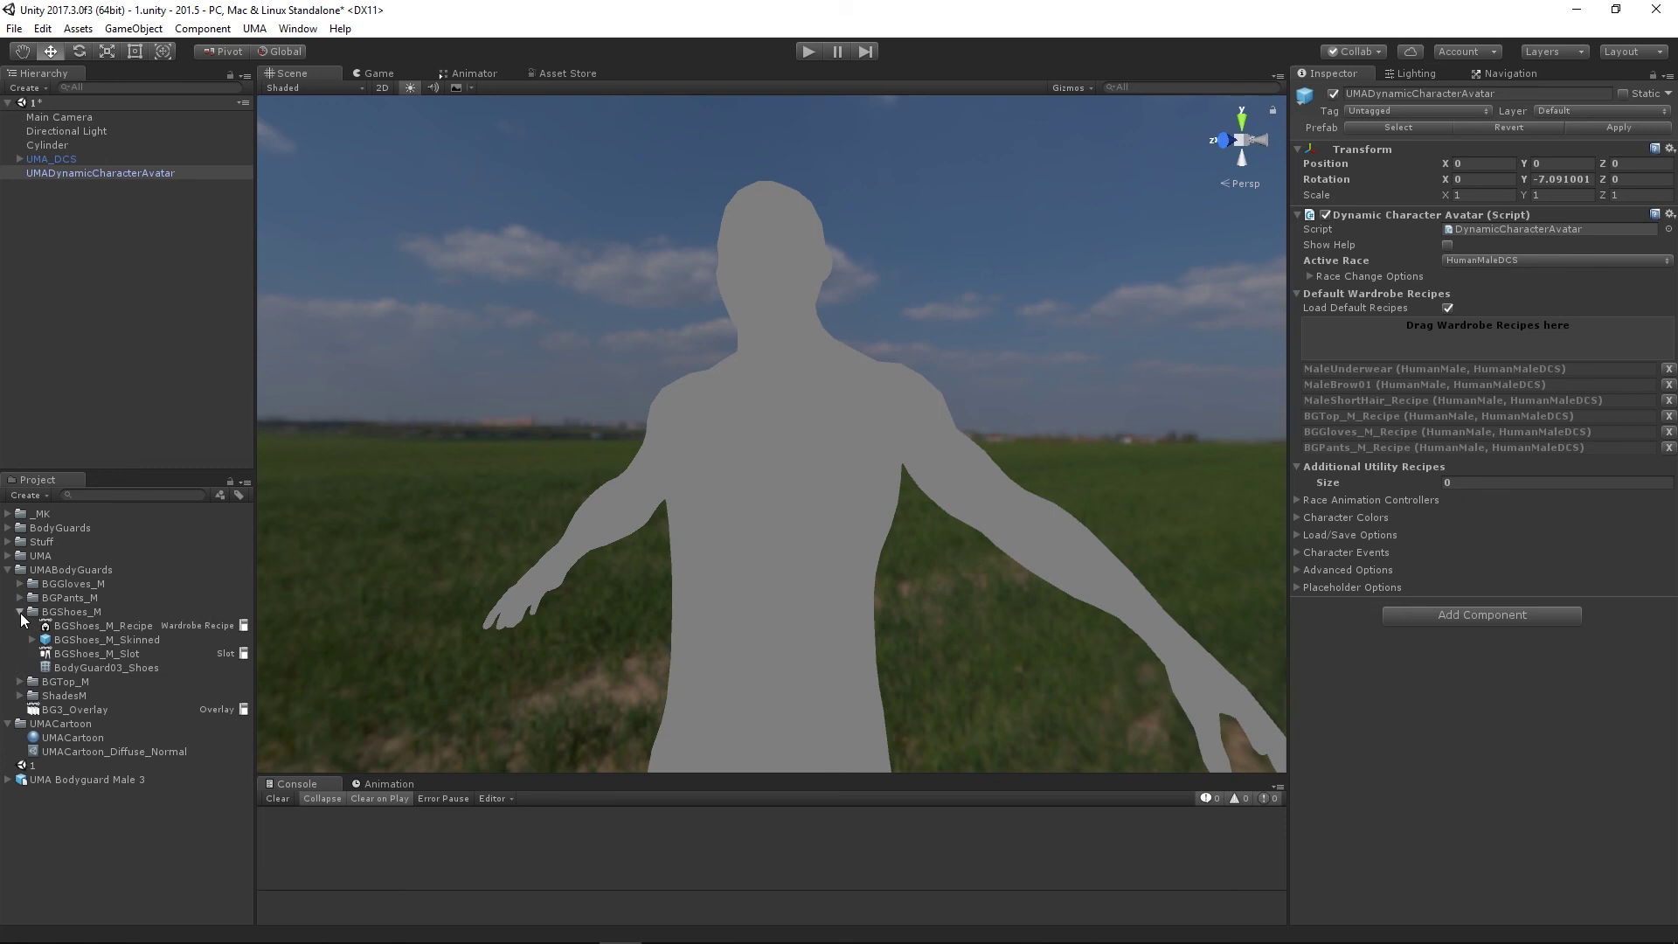
left_click_drag(87, 622, 1593, 341)
left_click(21, 612)
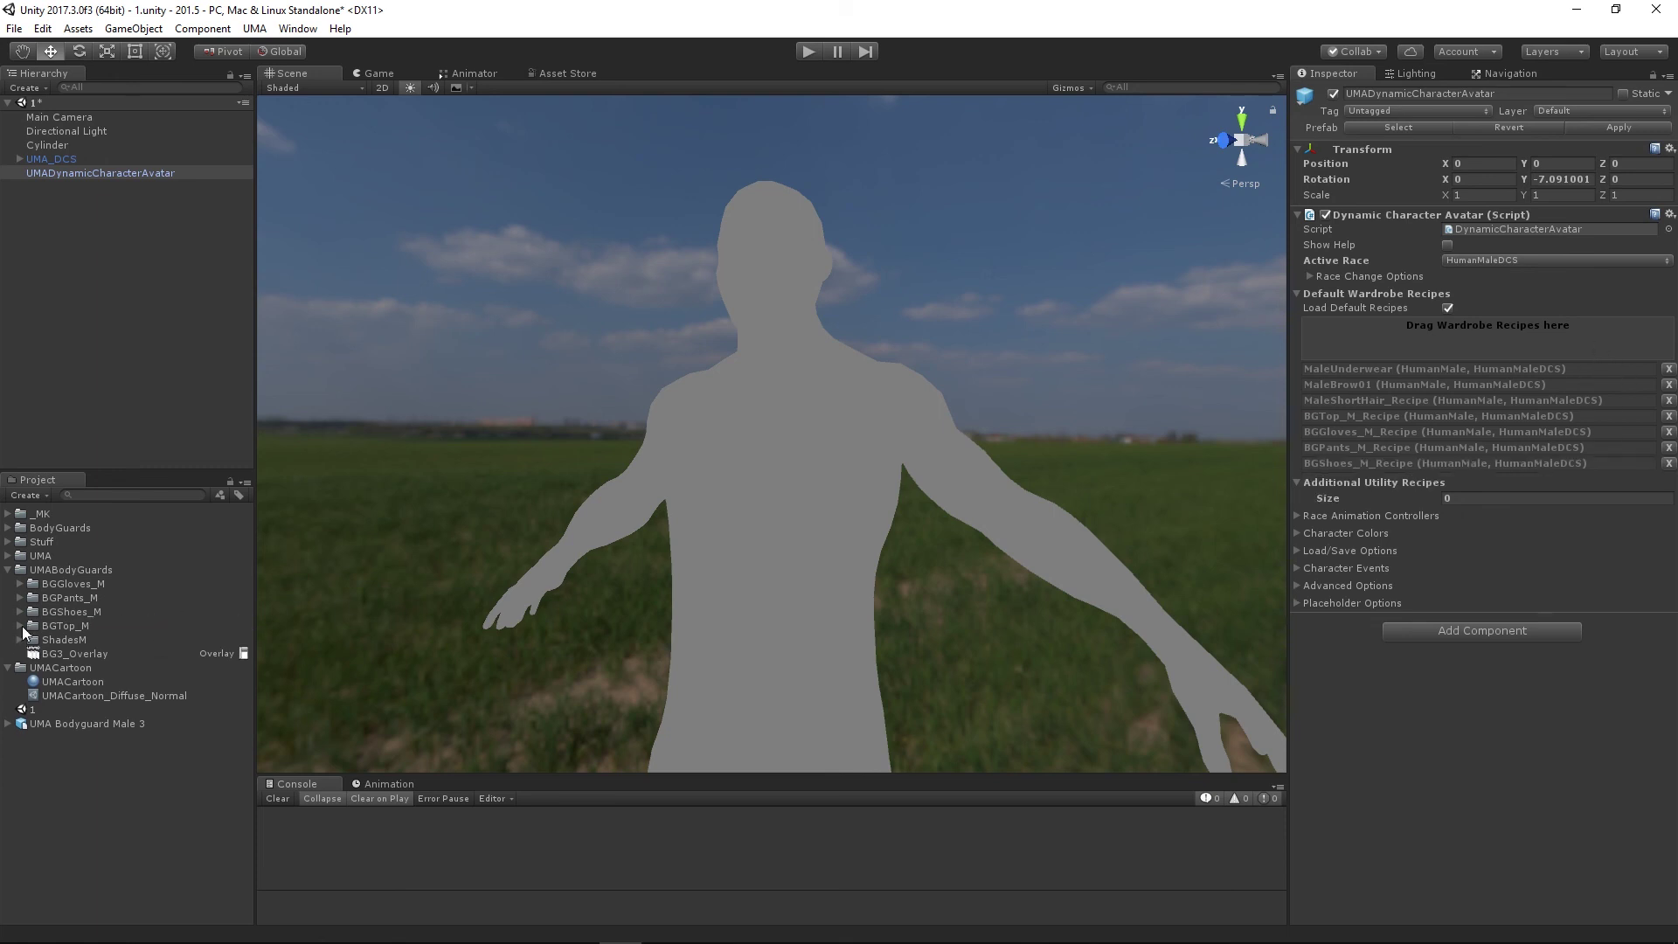
Assign UMACartoon_Diffuse_Normal as the material of ShadesM_Slot and add ShadesM_Recipe to the UMADynamicCharacterAvatar's default wardrobe
left_click(20, 641)
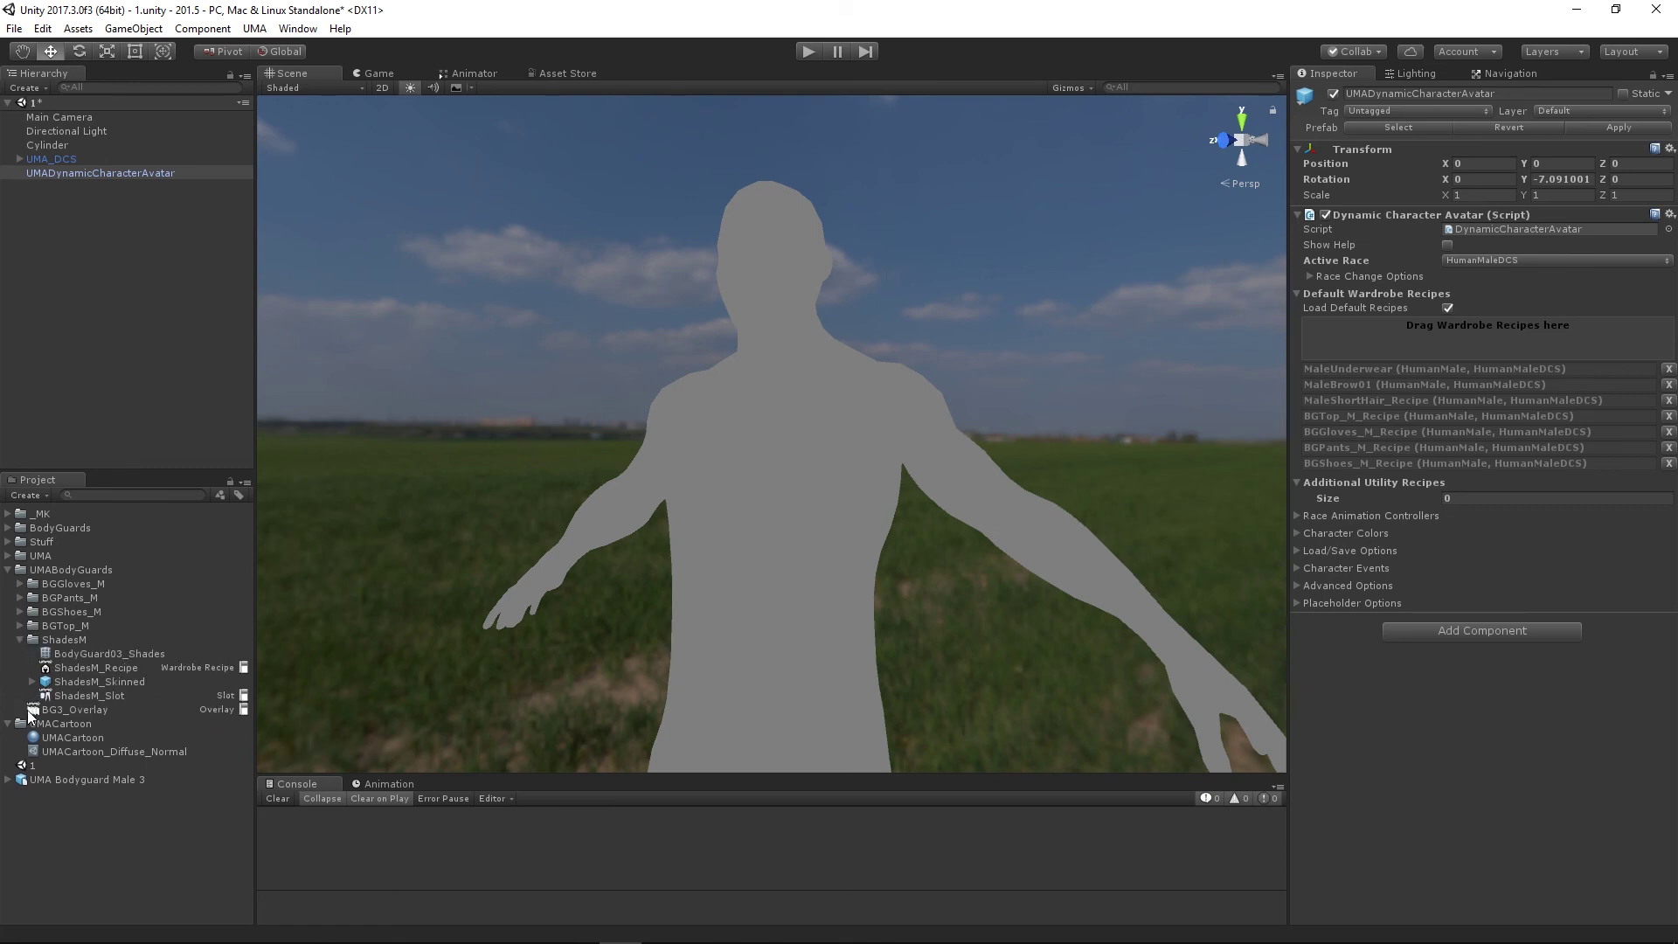
left_click(64, 696)
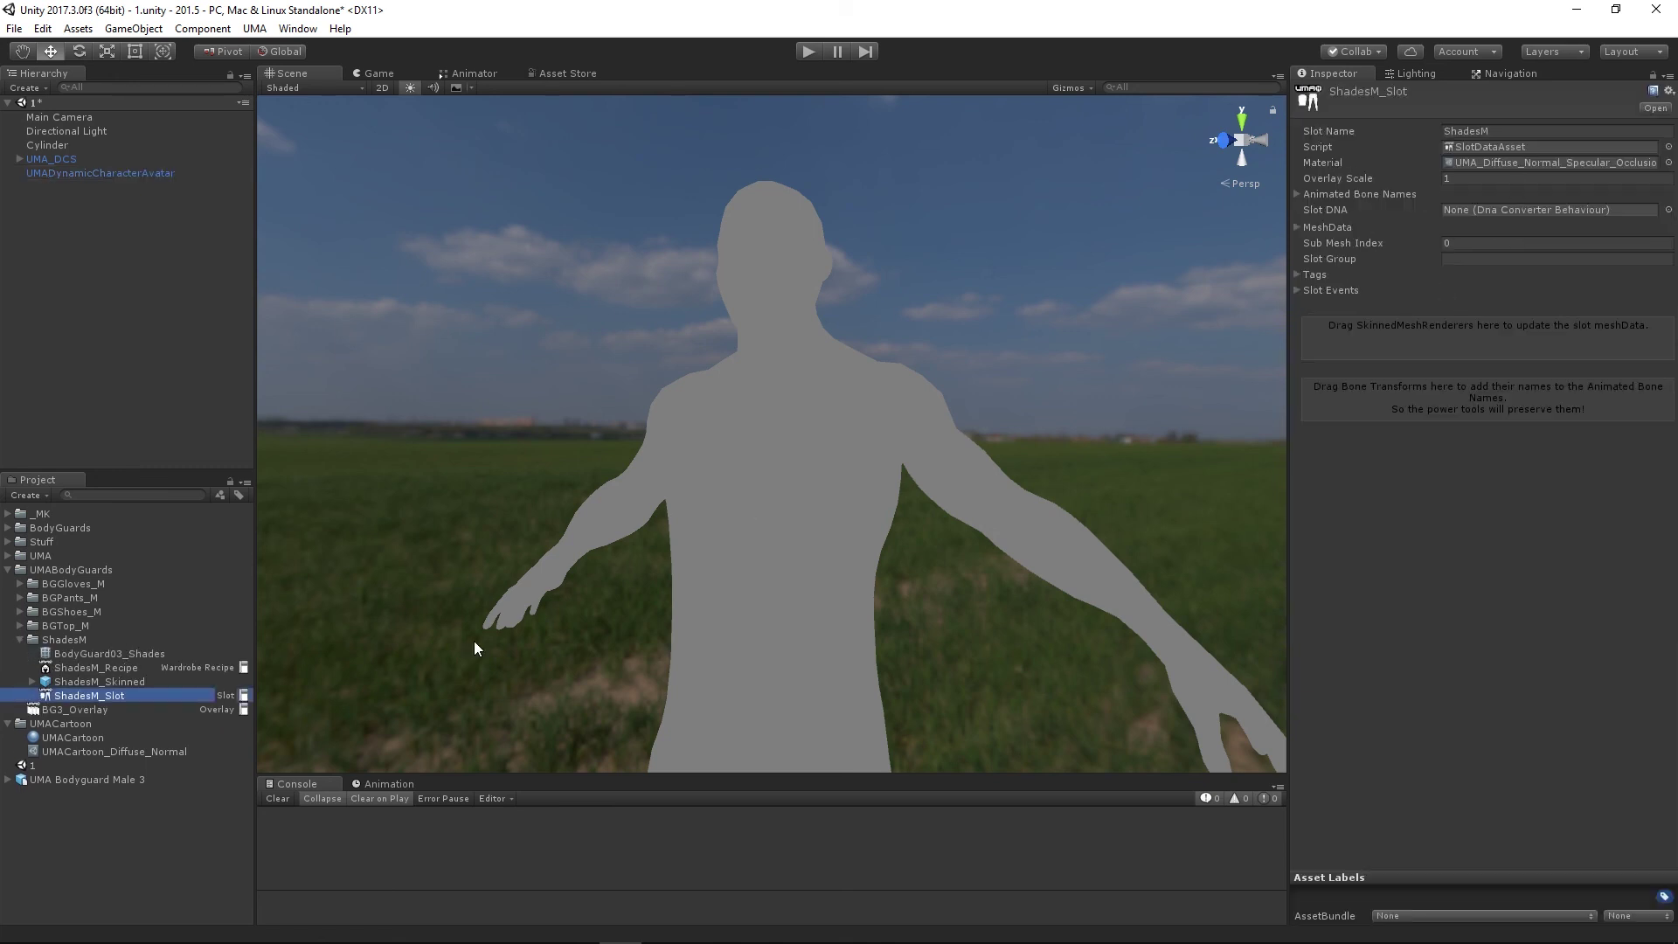
left_click_drag(88, 753, 1571, 165)
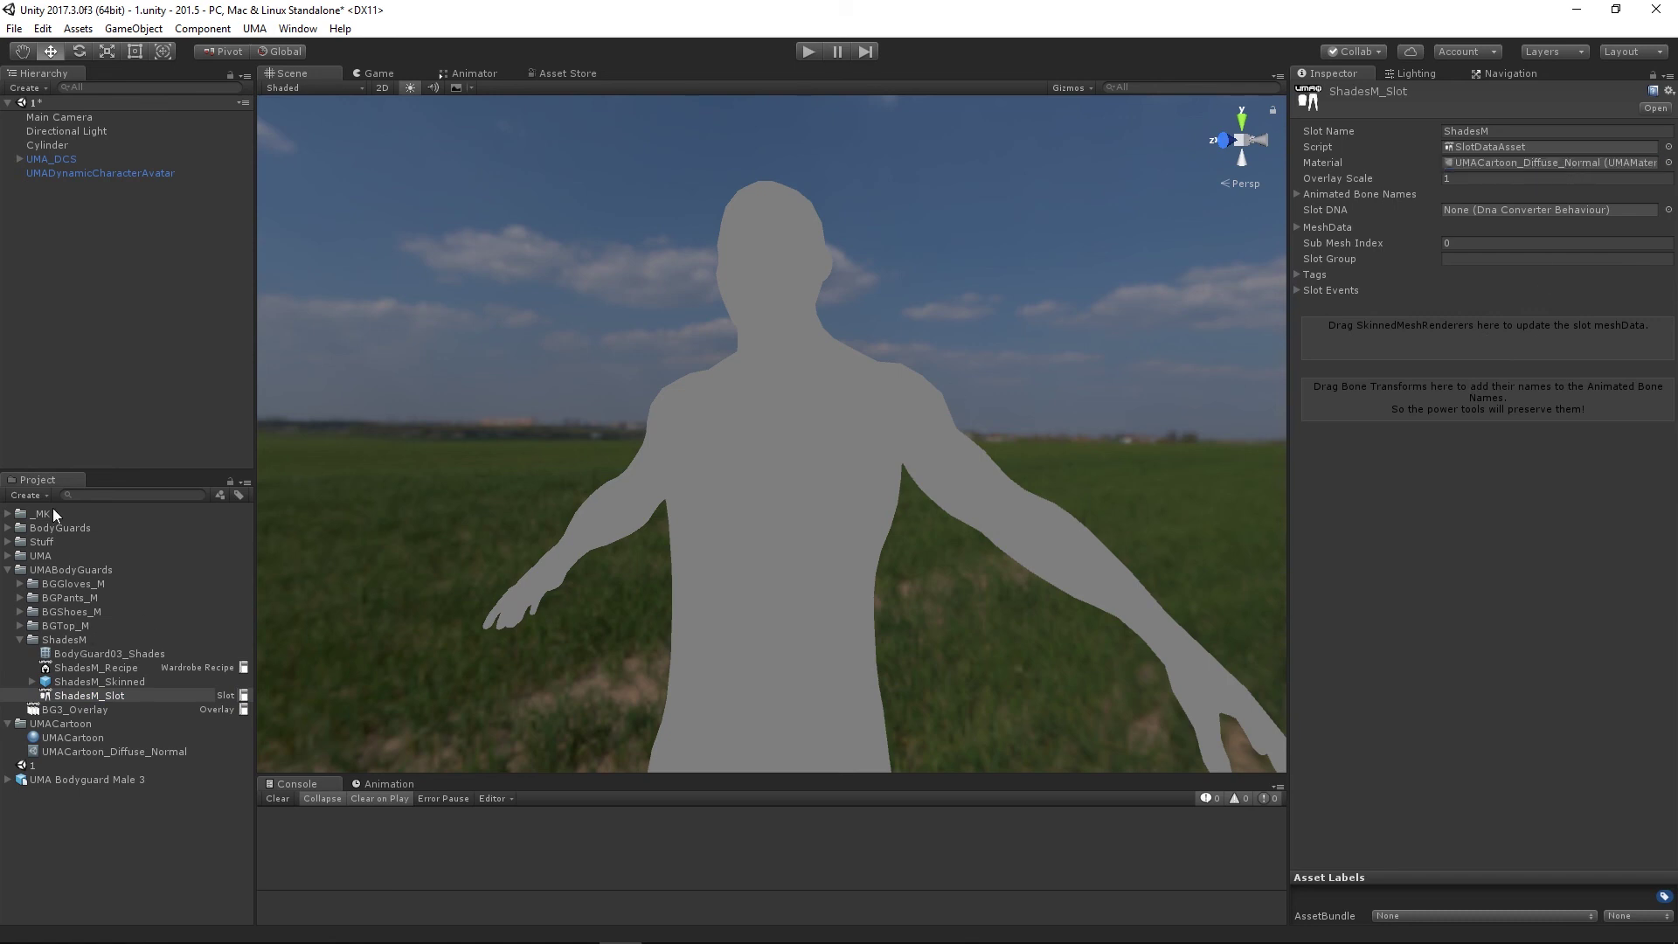
left_click(122, 175)
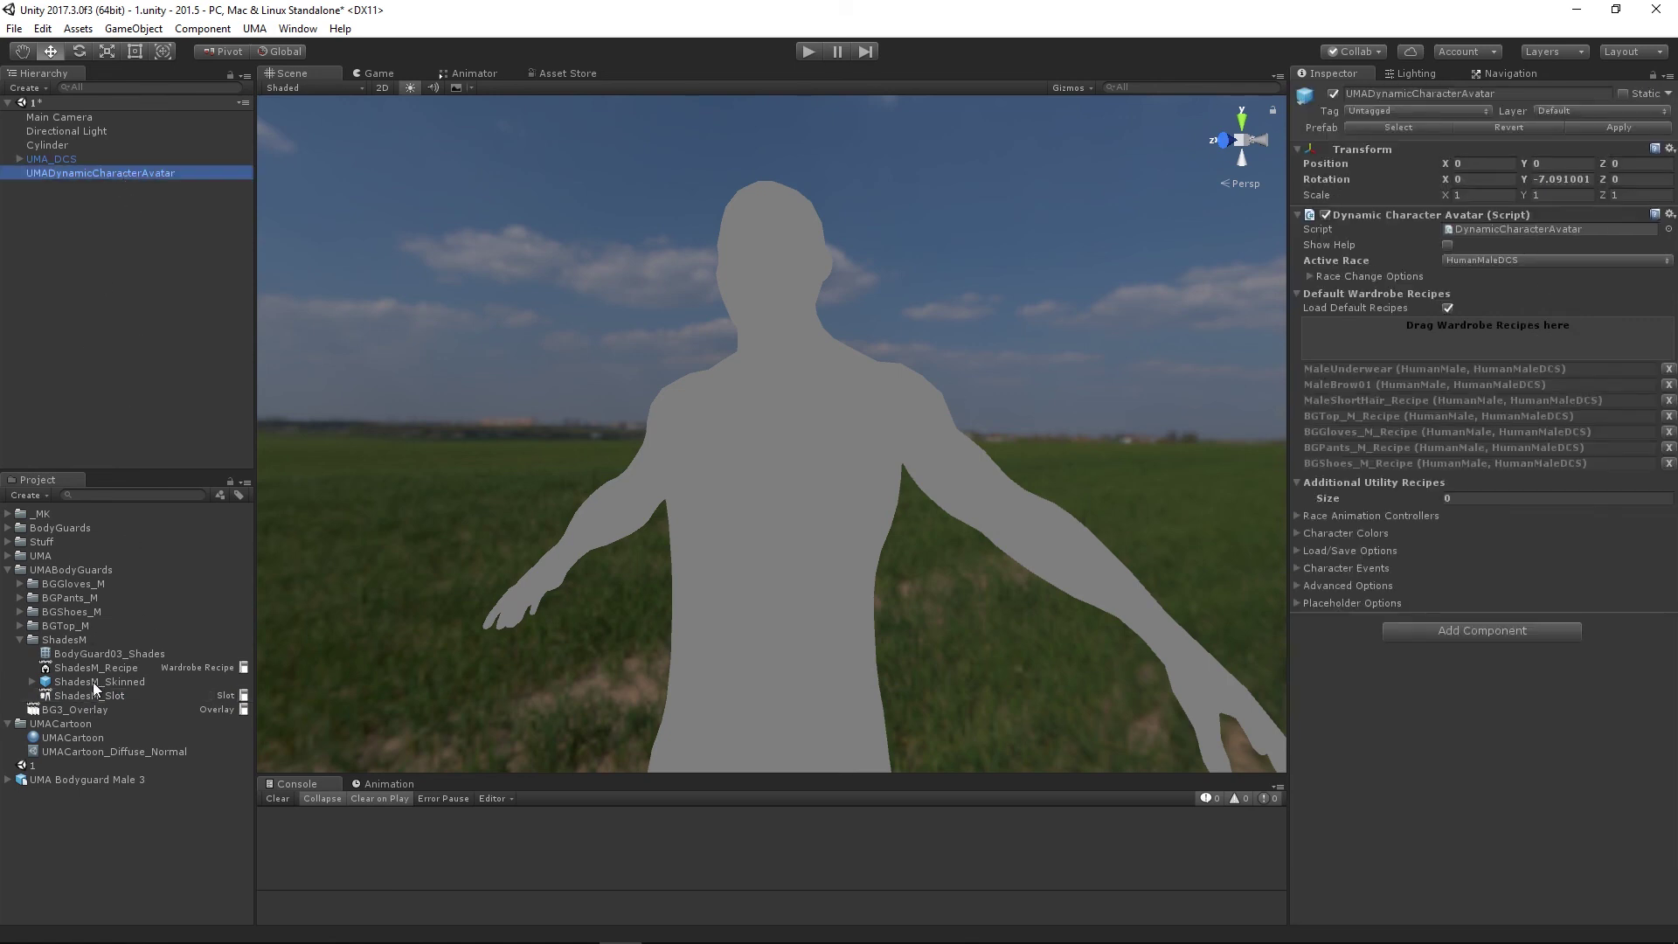
left_click_drag(91, 669, 1518, 334)
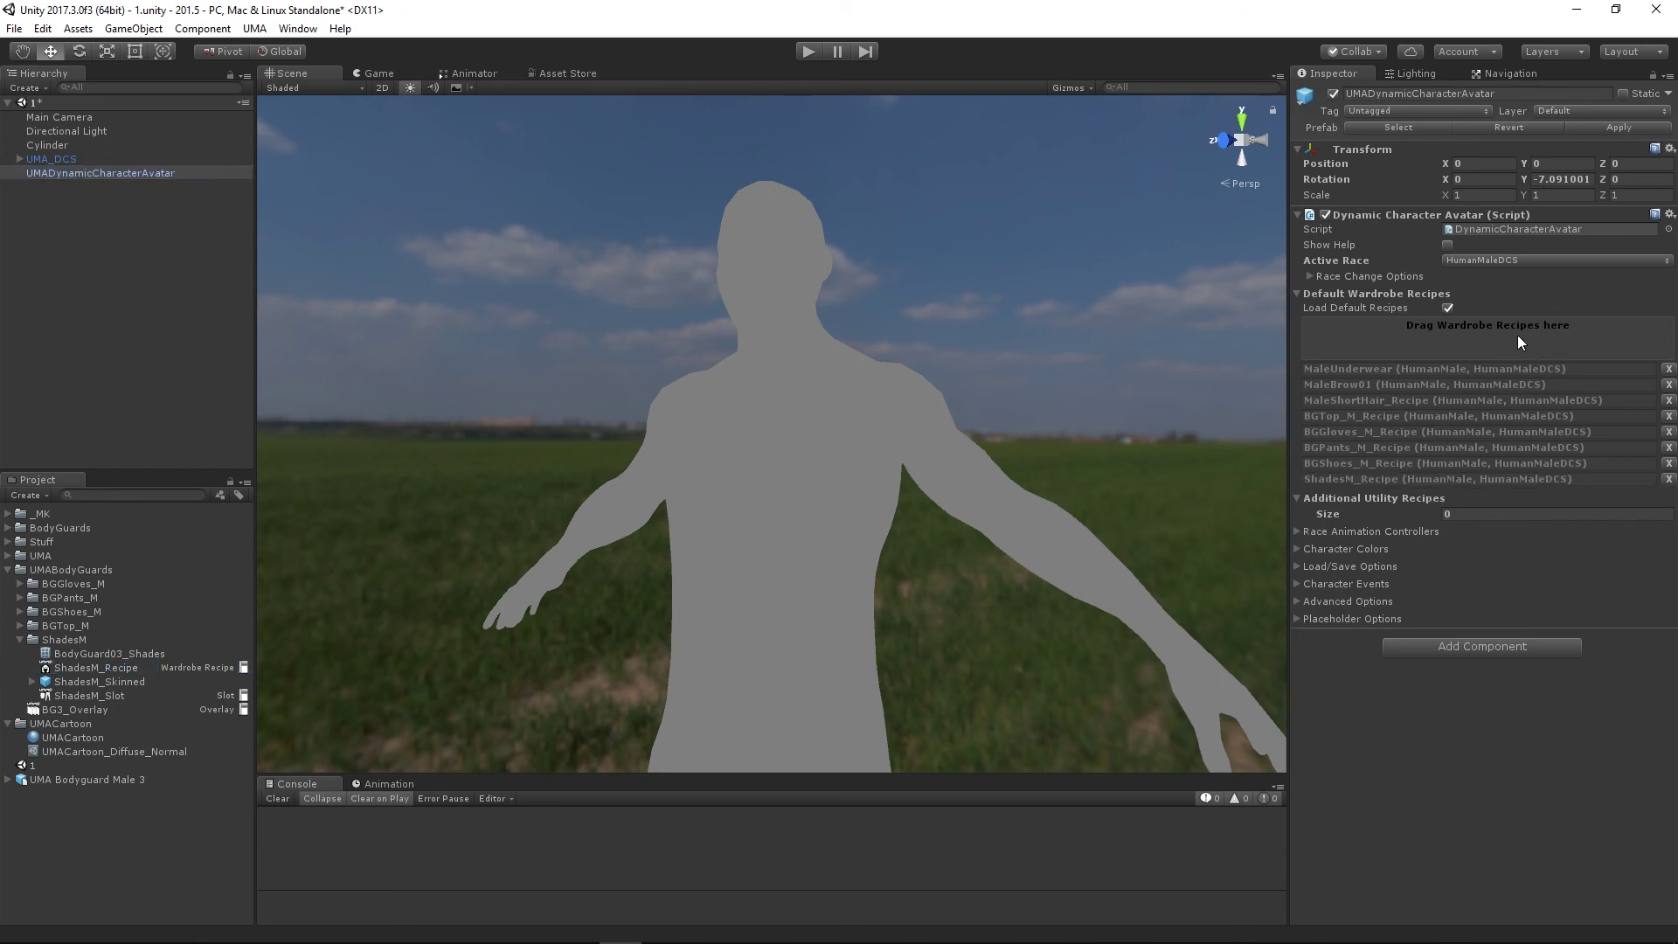
Run the scene and inspect the fully dressed avatar's cartoon shading in the Scene view, both close up and at full length
left_click(799, 53)
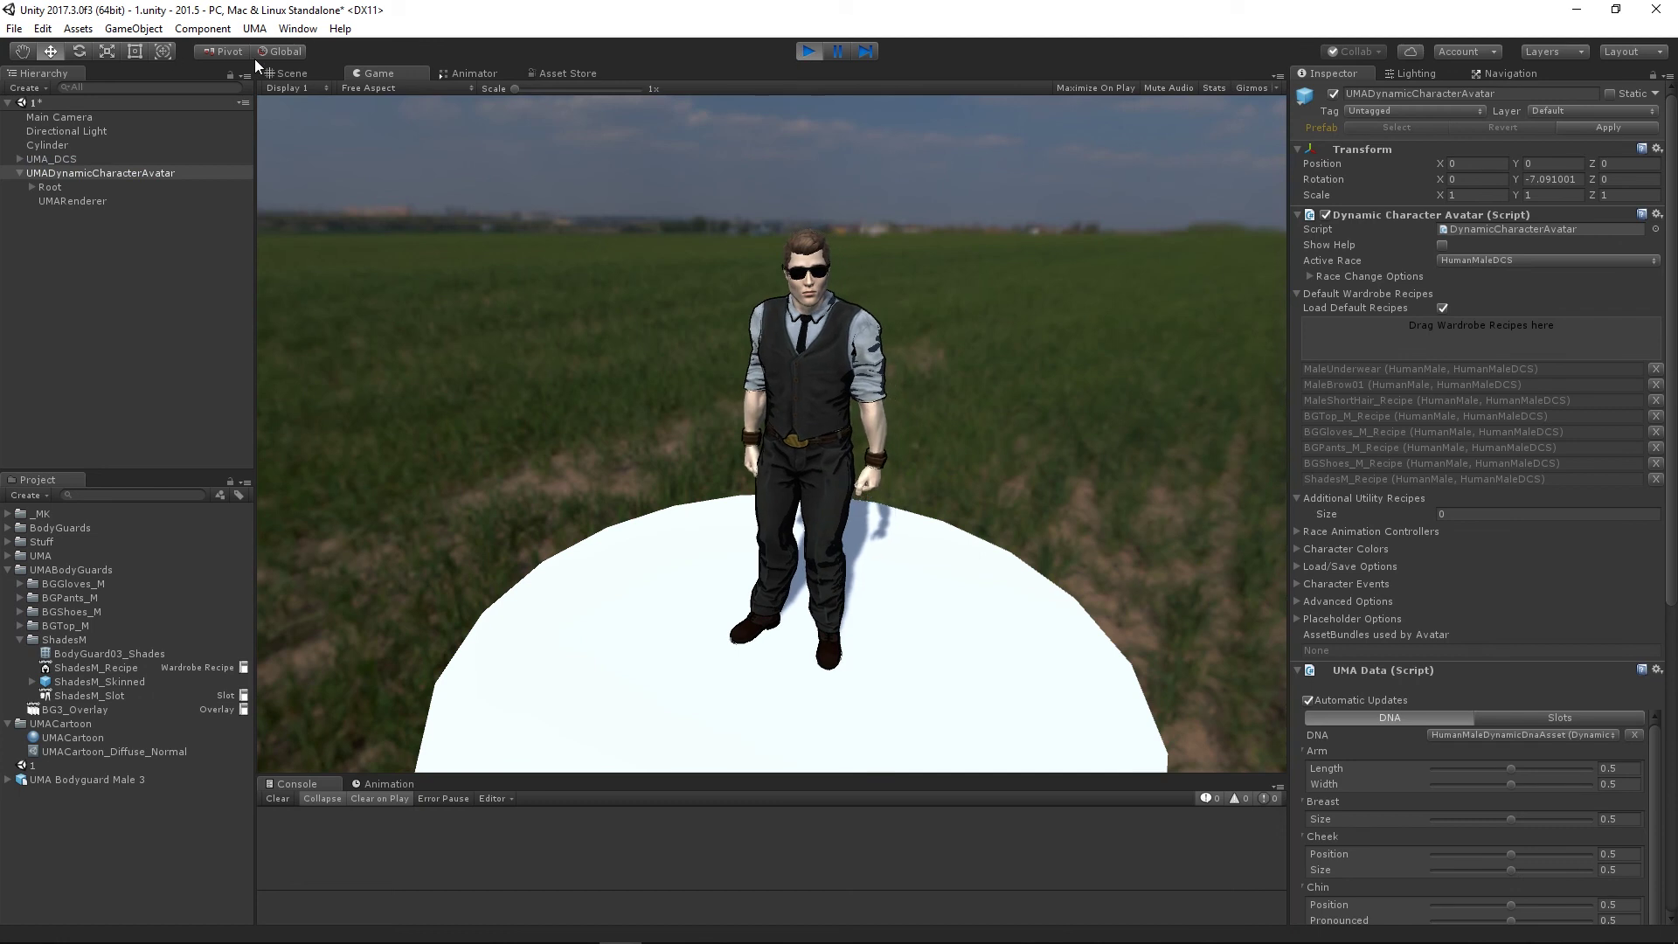
left_click(287, 72)
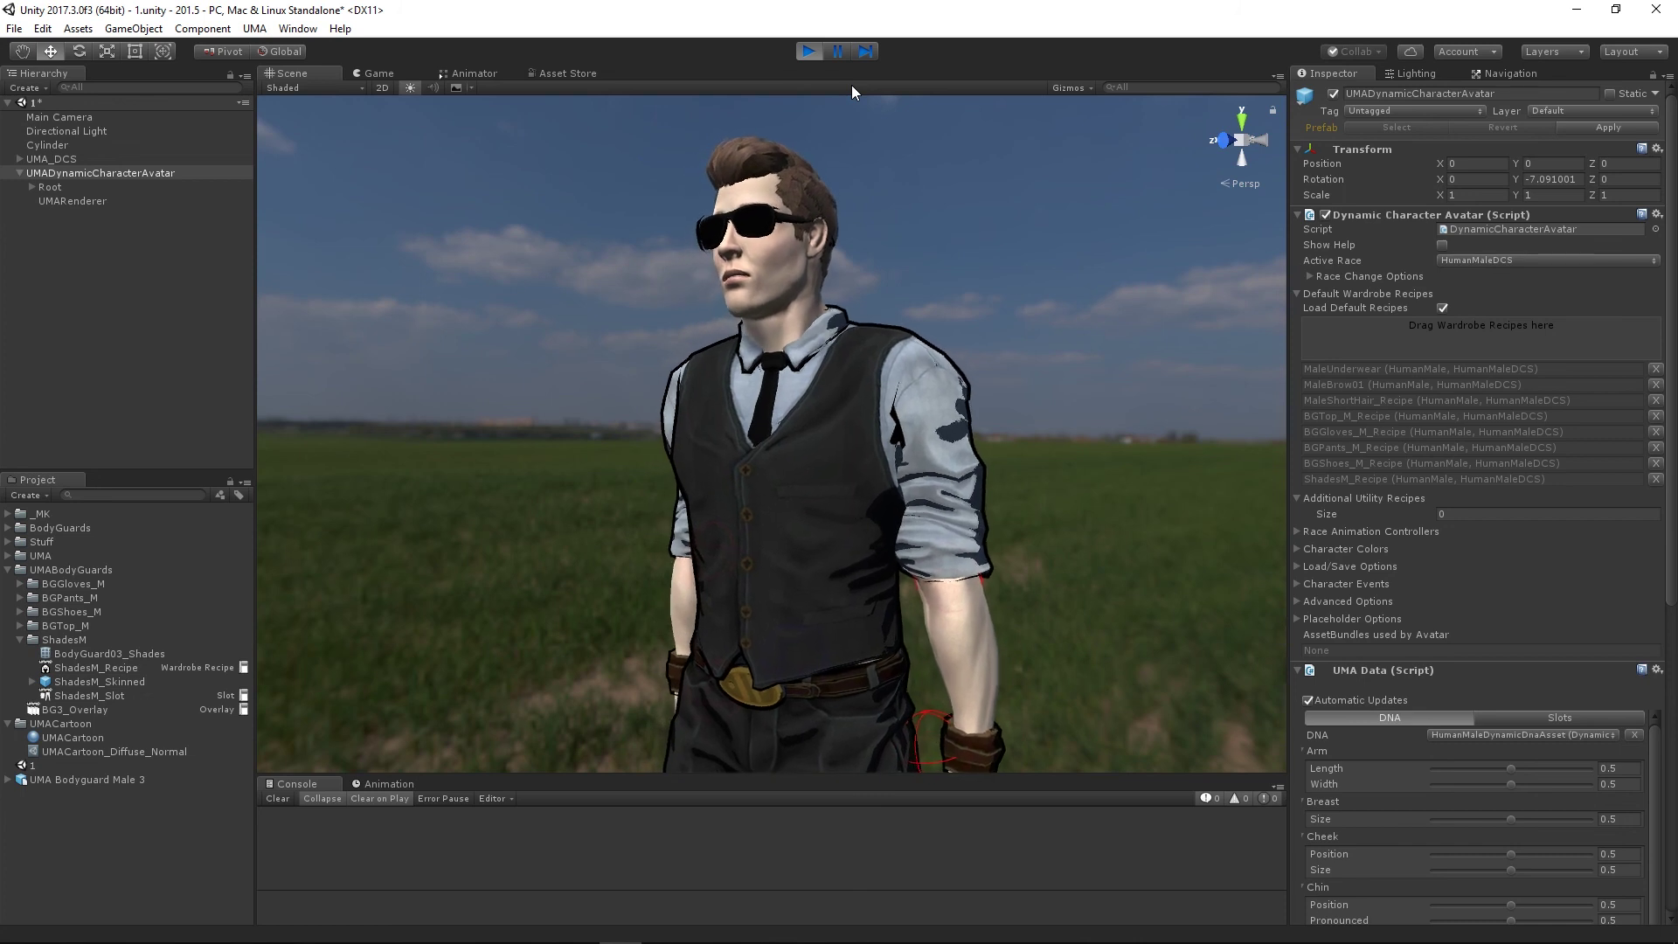
scroll(1006, 535, "down", 3)
middle_click_drag(1010, 541, 1033, 364)
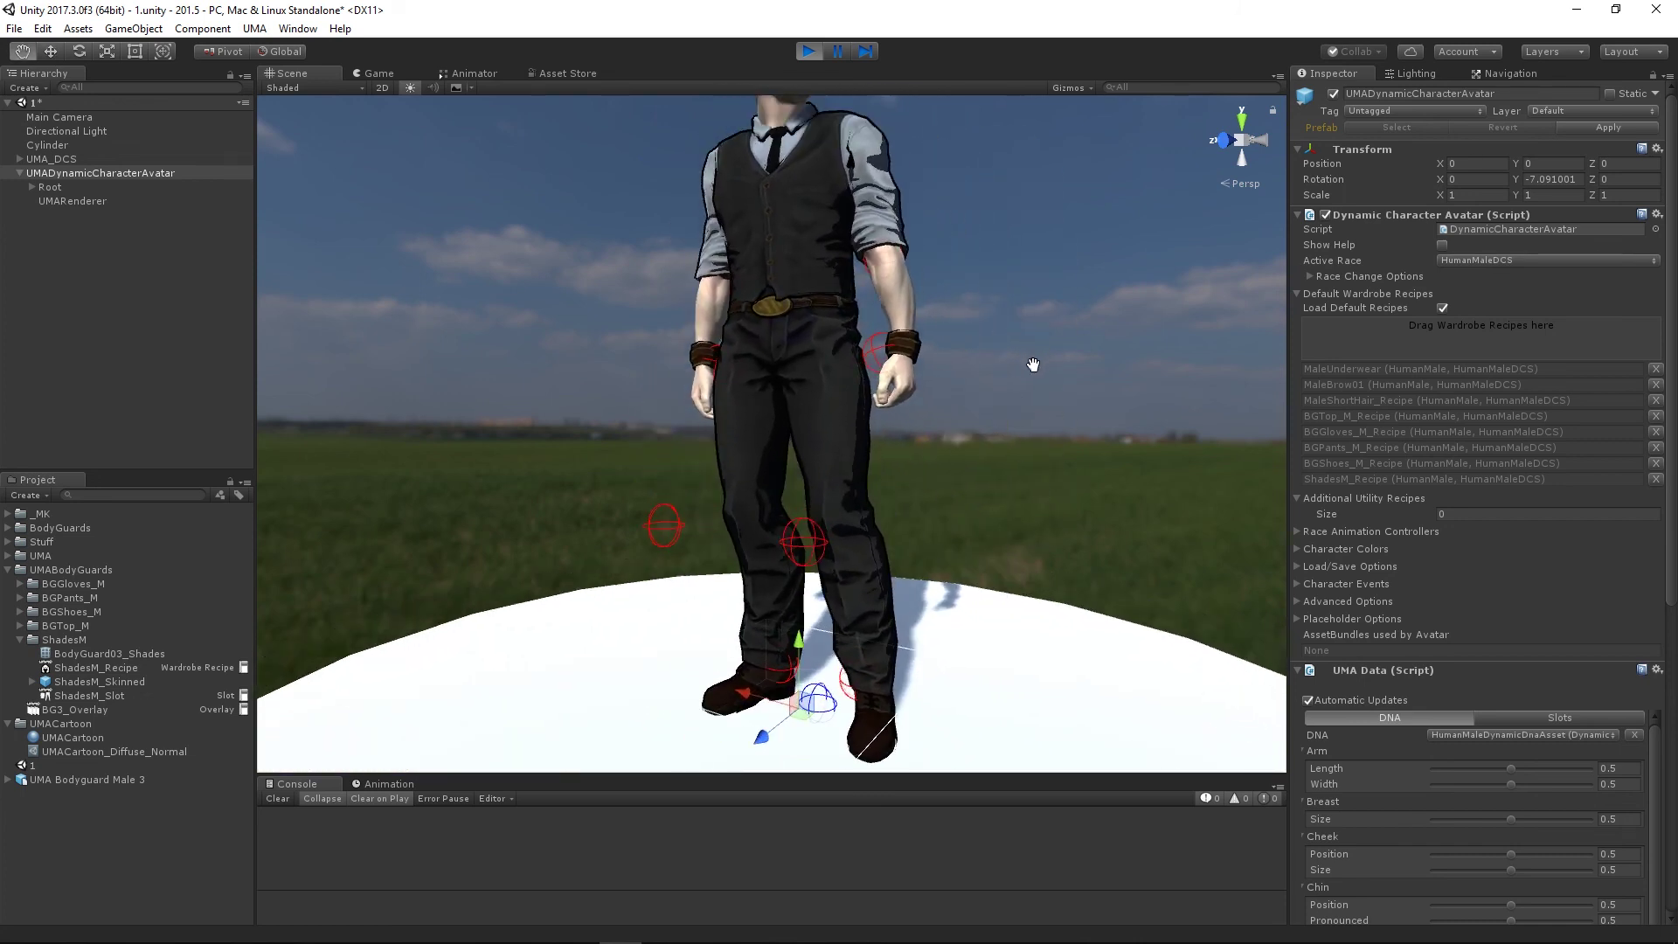
key("f")
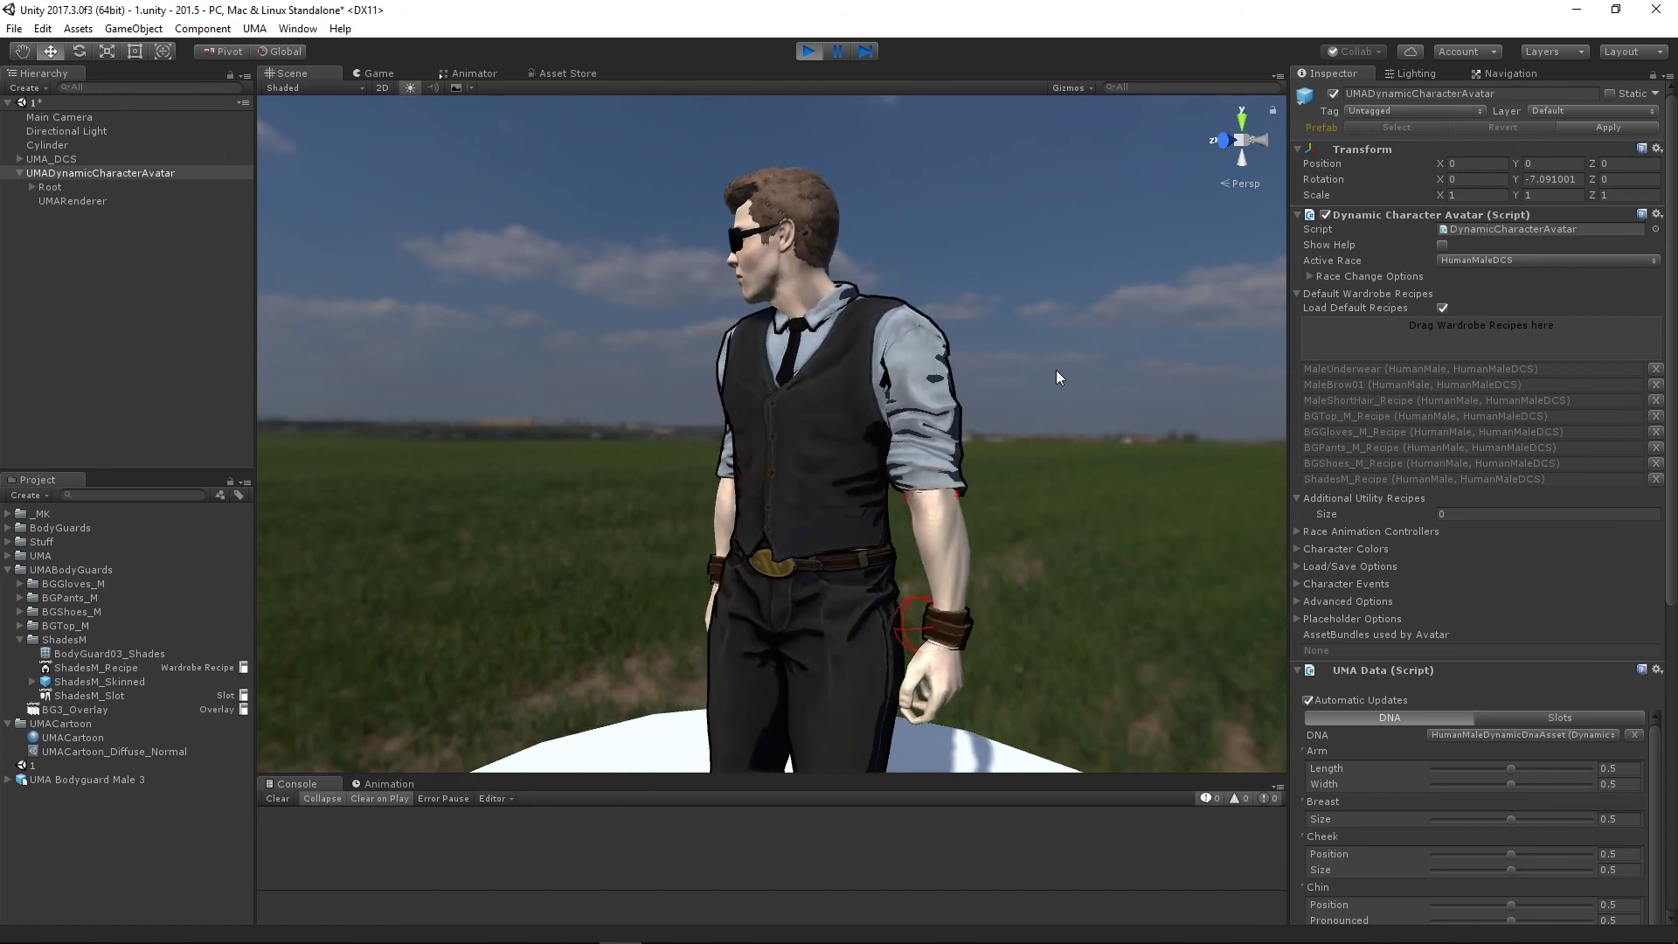
scroll(1057, 370, "up", 3)
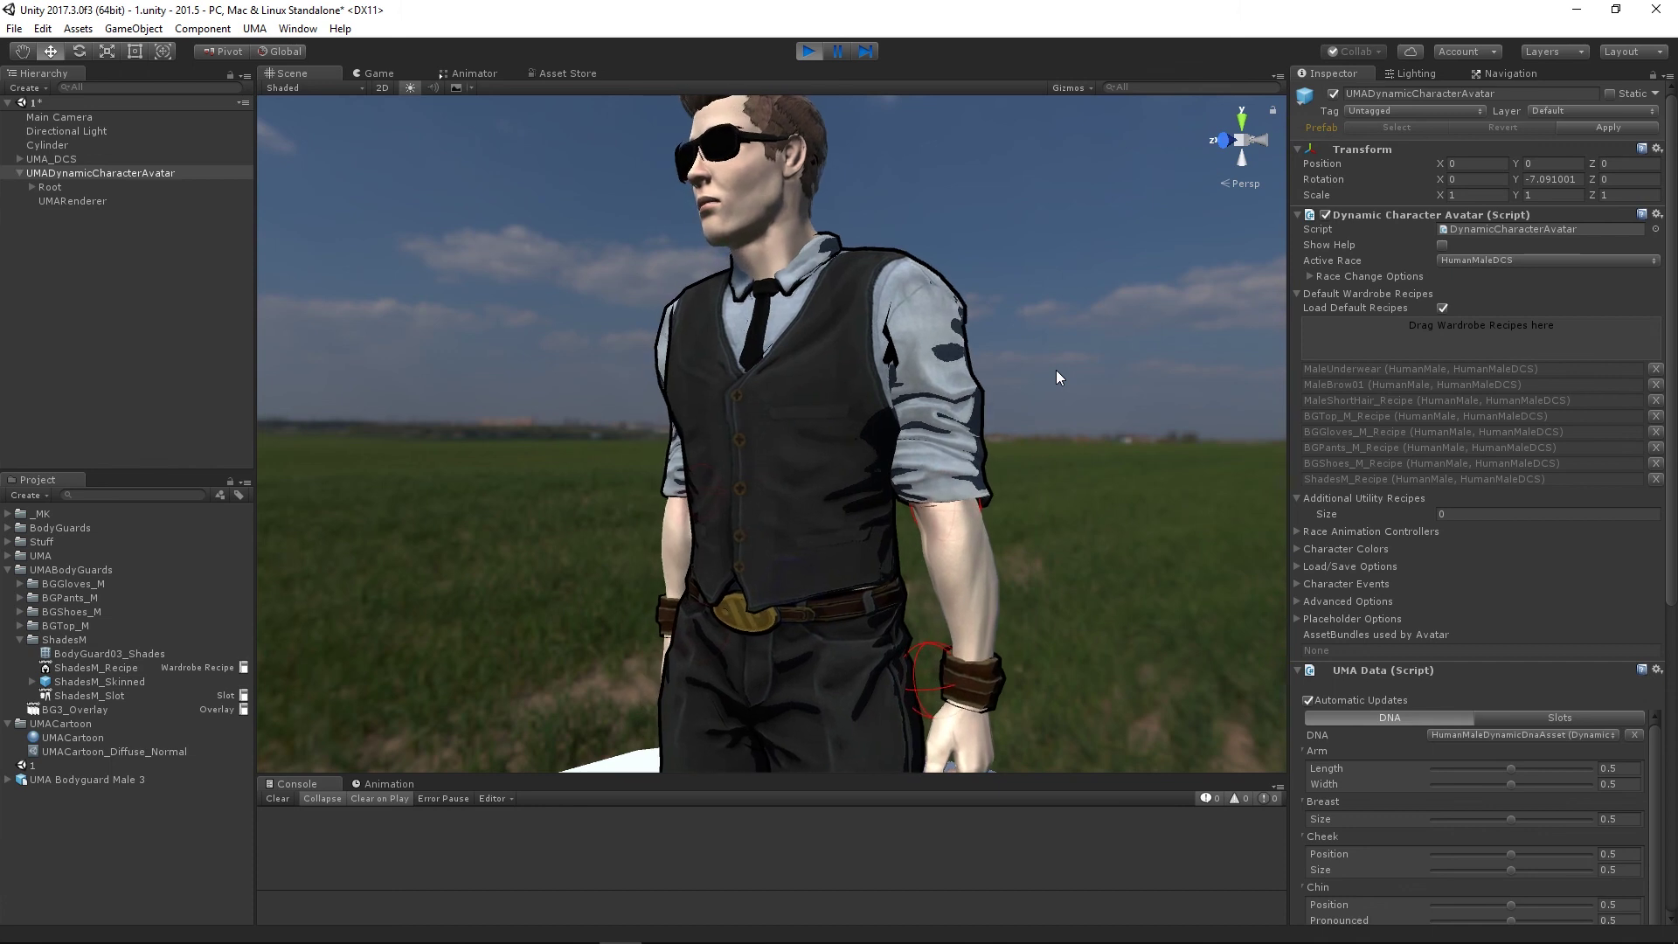
scroll(1056, 369, "down", 5)
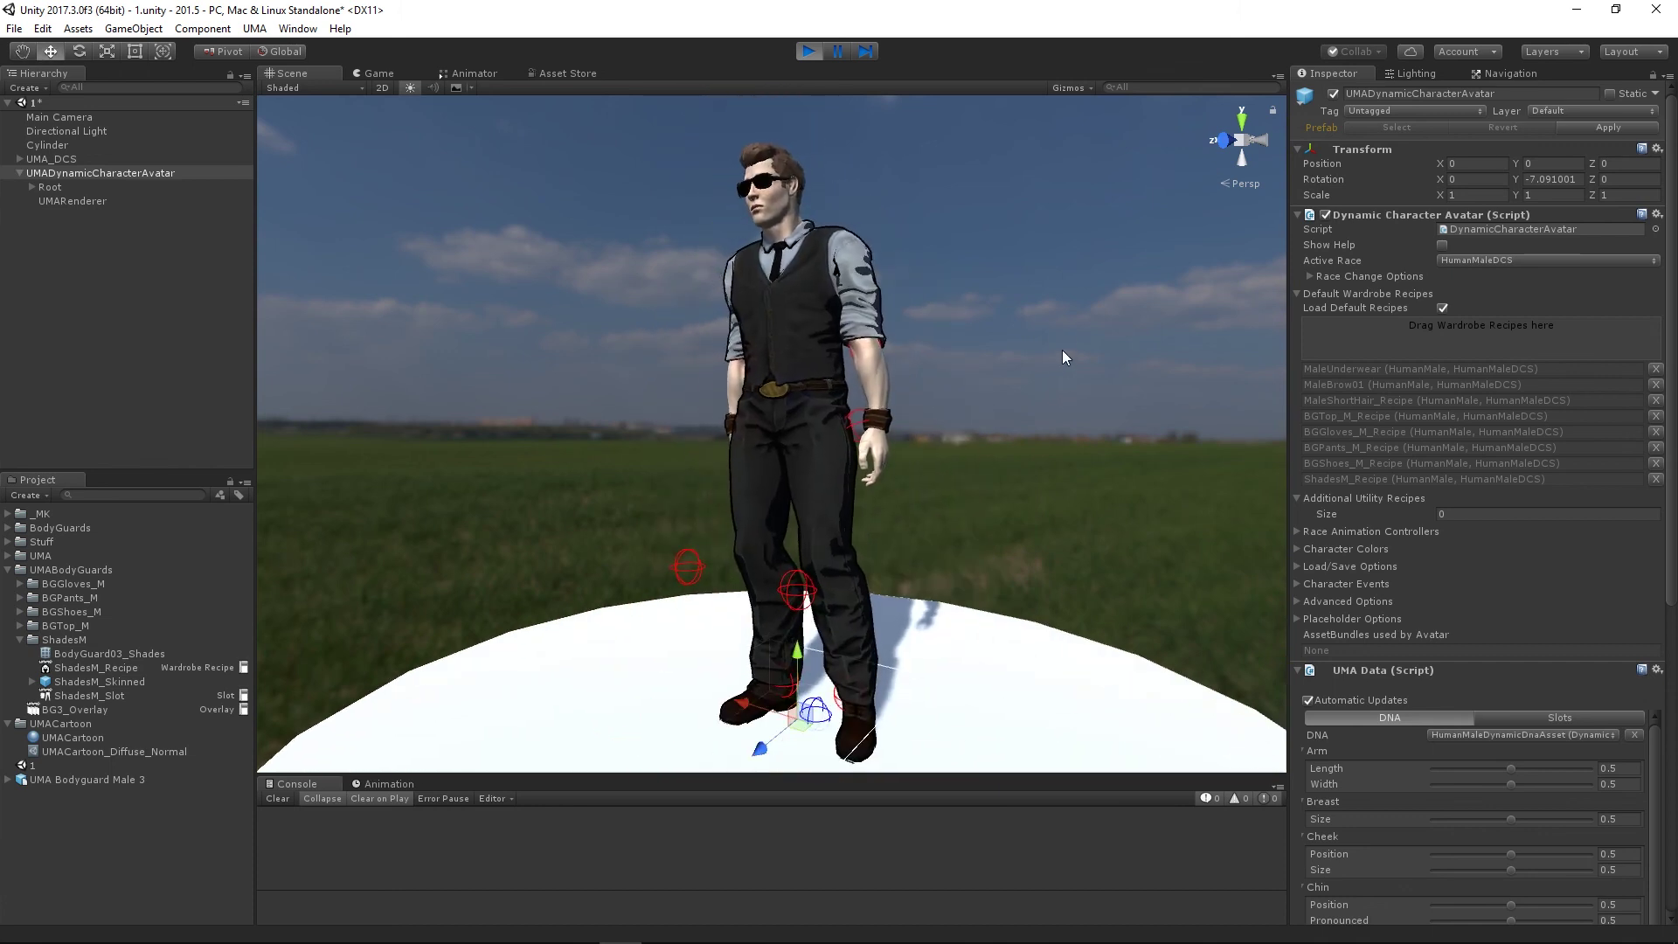